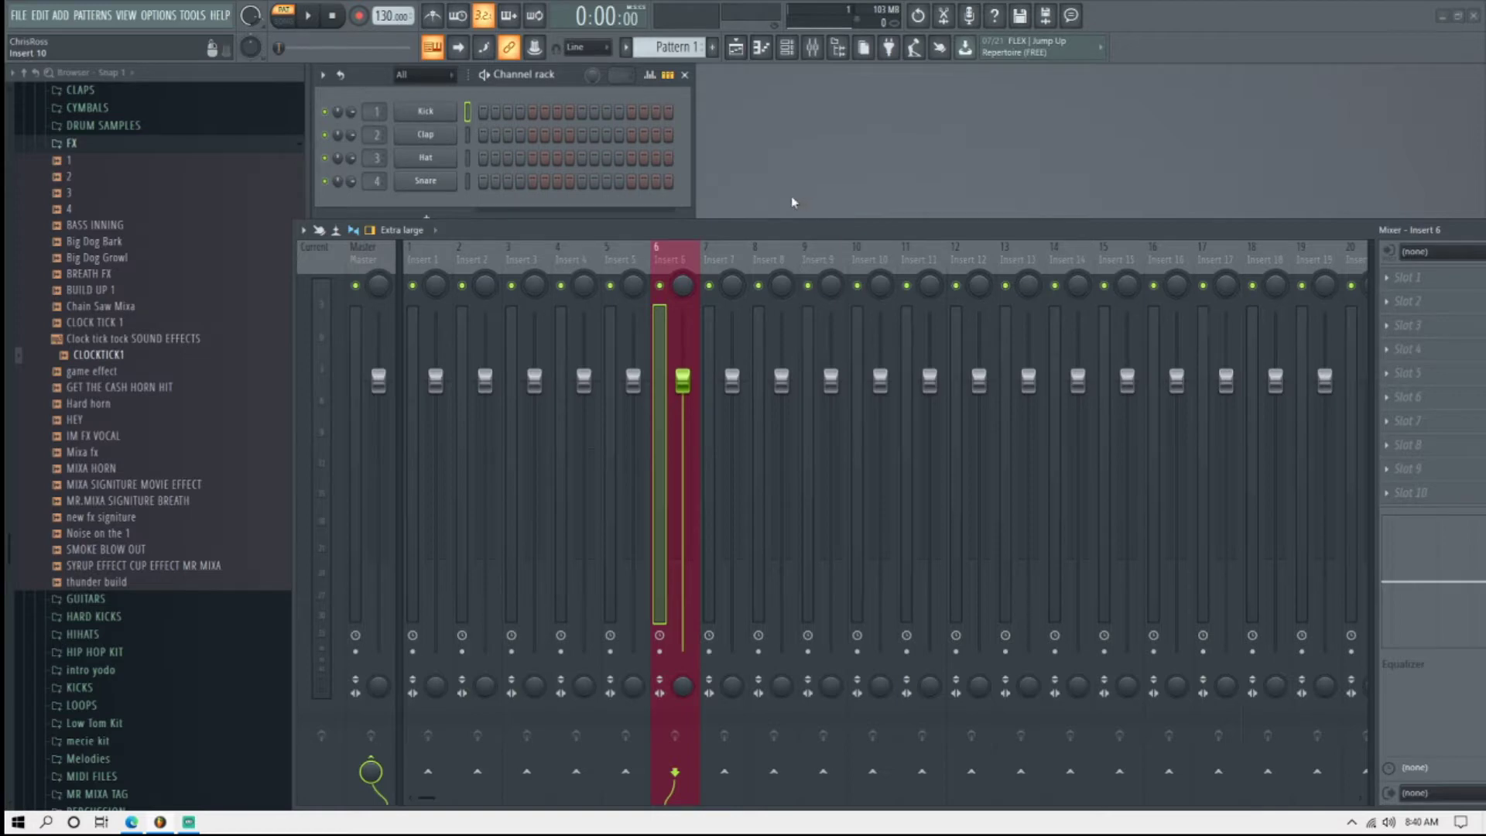
# Open Scarlett MixControl to review the audio interface's mix and routing, and close it again.
pyautogui.click(47, 823)
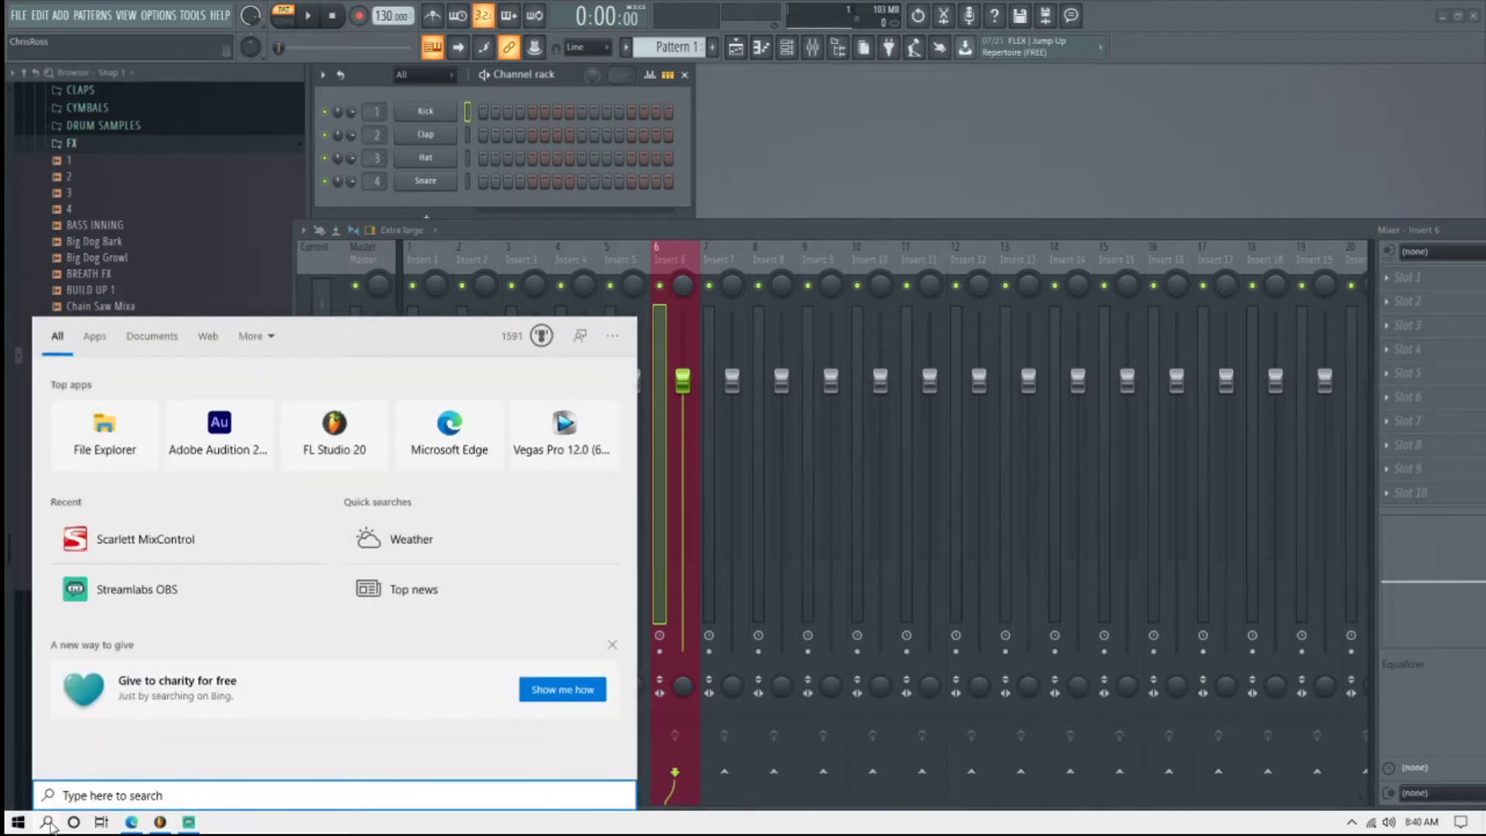
pyautogui.write('mix')
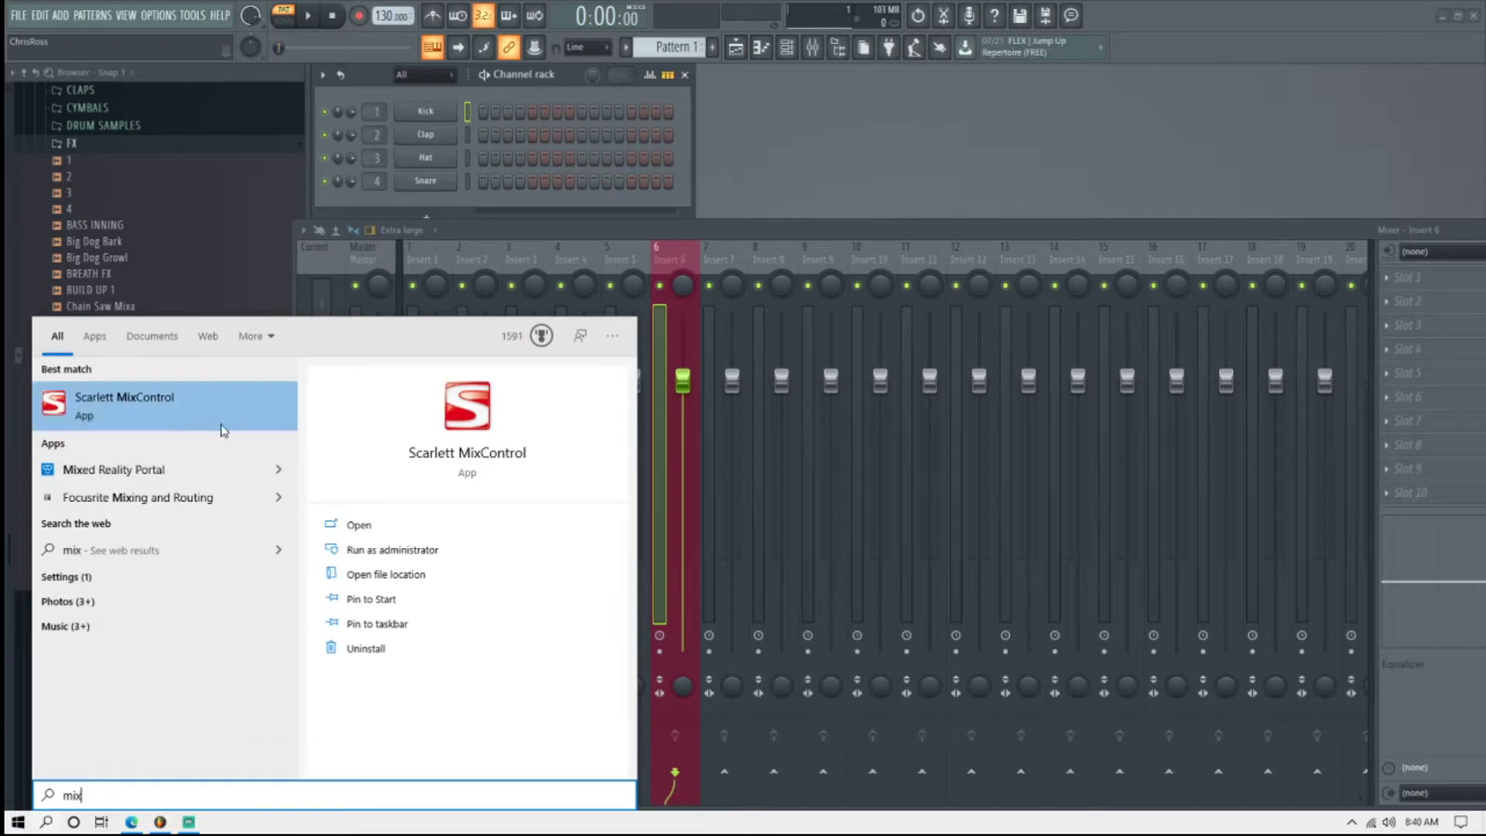
pyautogui.click(172, 414)
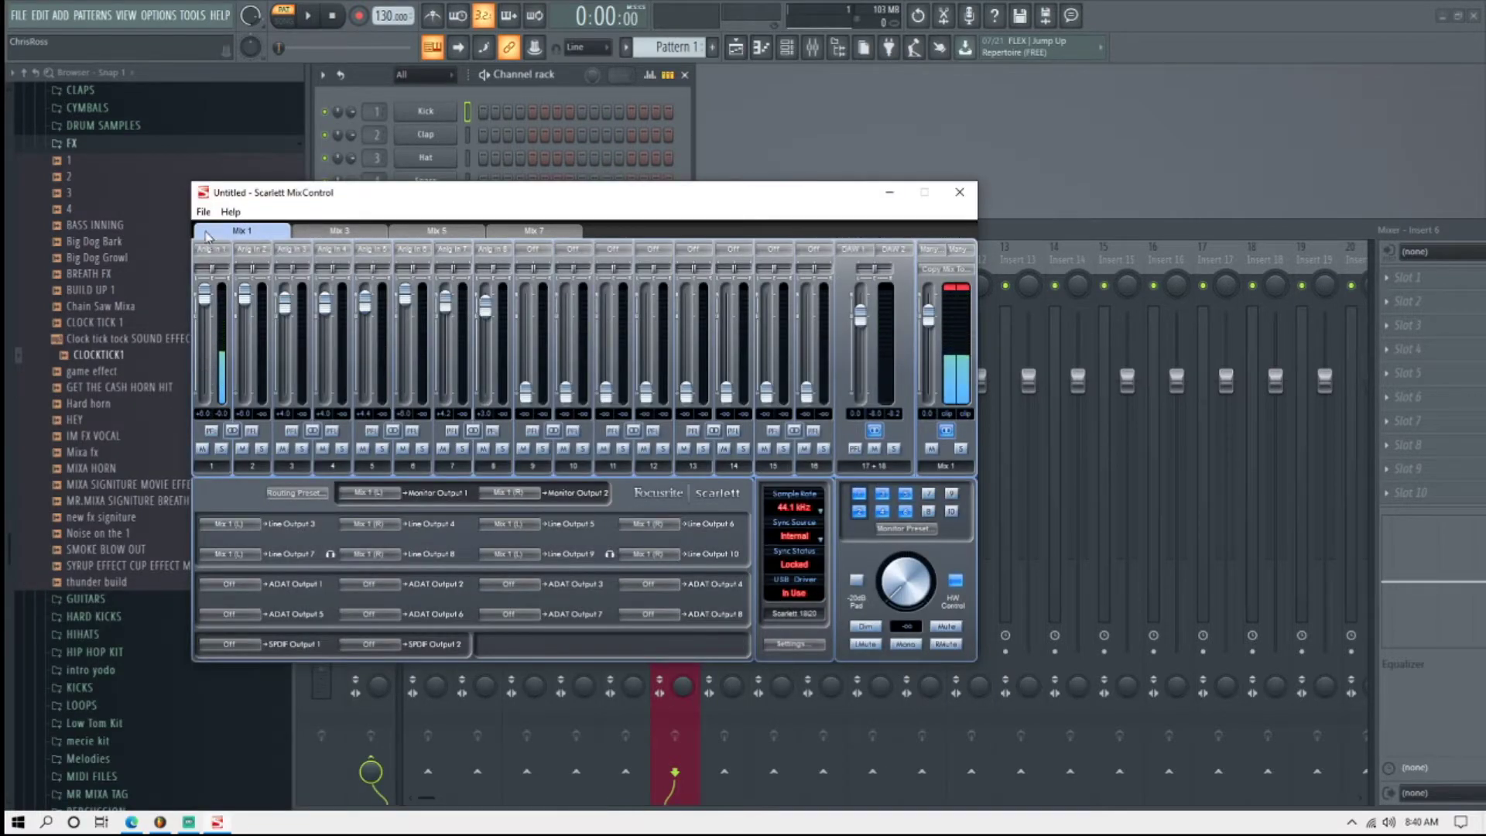
pyautogui.click(960, 192)
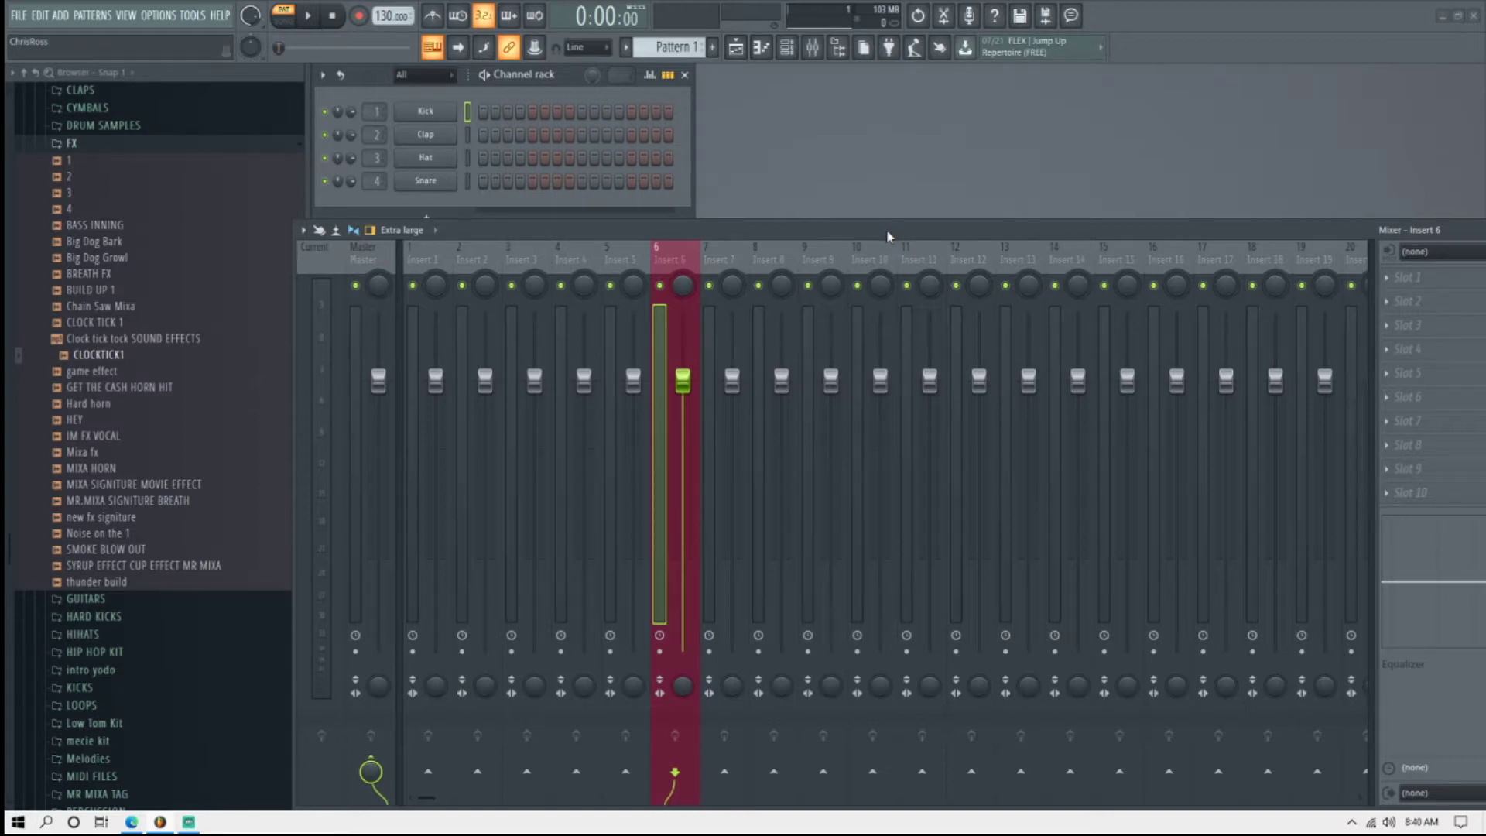
# Move the mixer window up to show it fully and rename the Insert 6 track as vocal.
pyautogui.moveTo(889, 237); pyautogui.dragTo(825, 224)
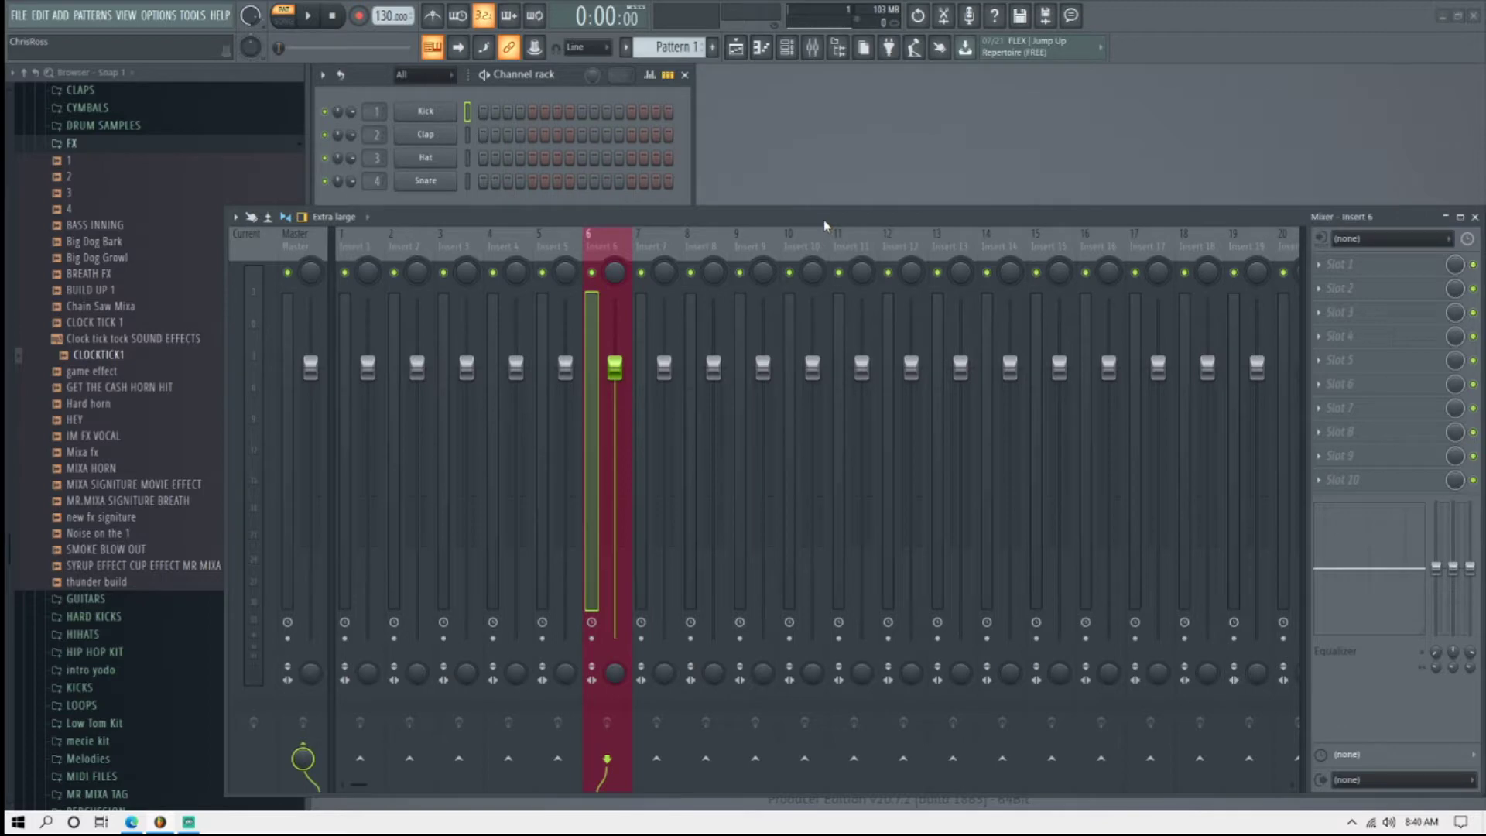
pyautogui.moveTo(824, 220); pyautogui.dragTo(816, 180)
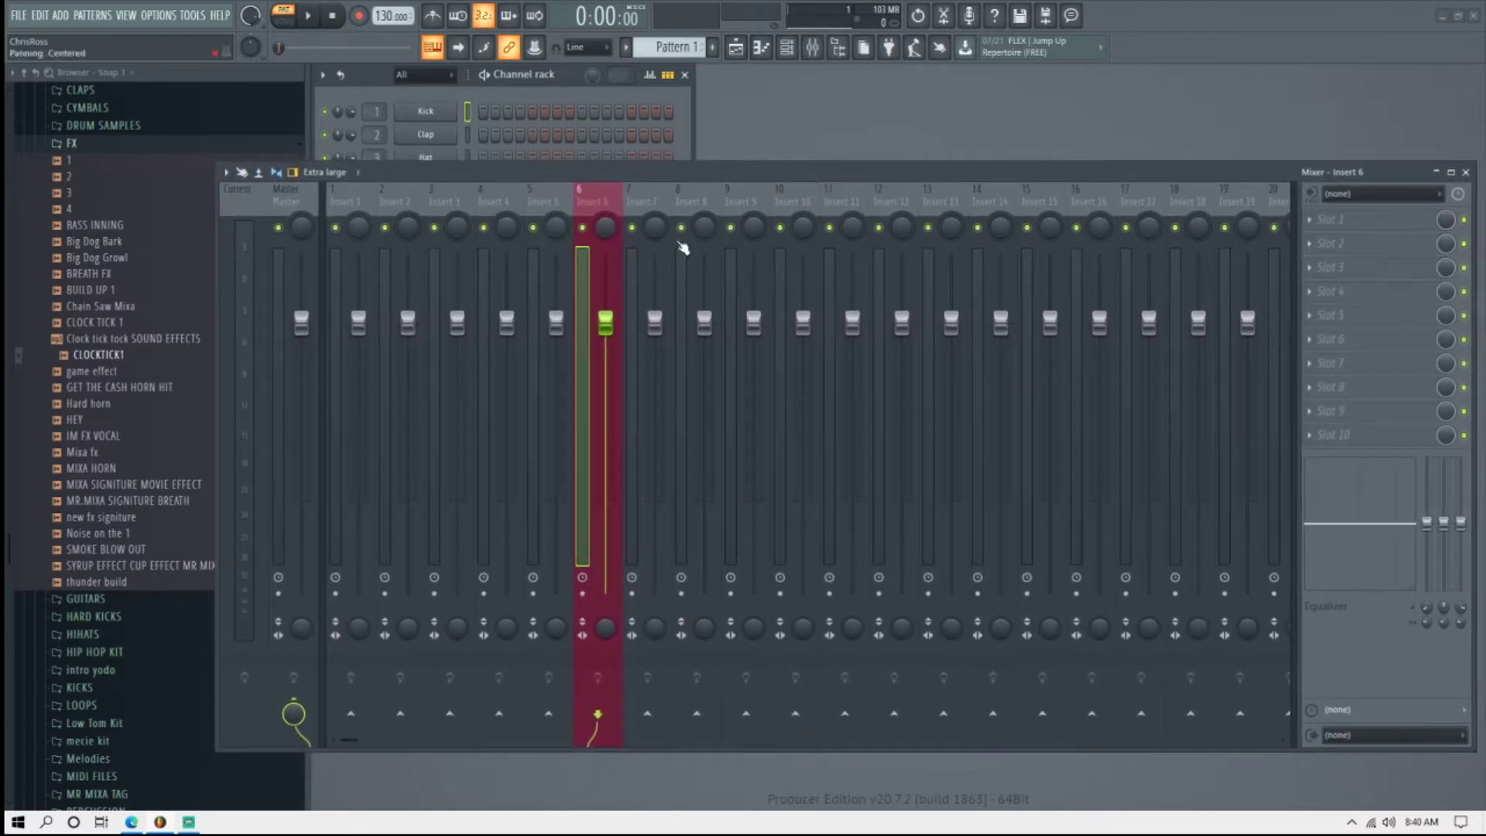
pyautogui.rightClick(593, 205)
pyautogui.click(663, 211)
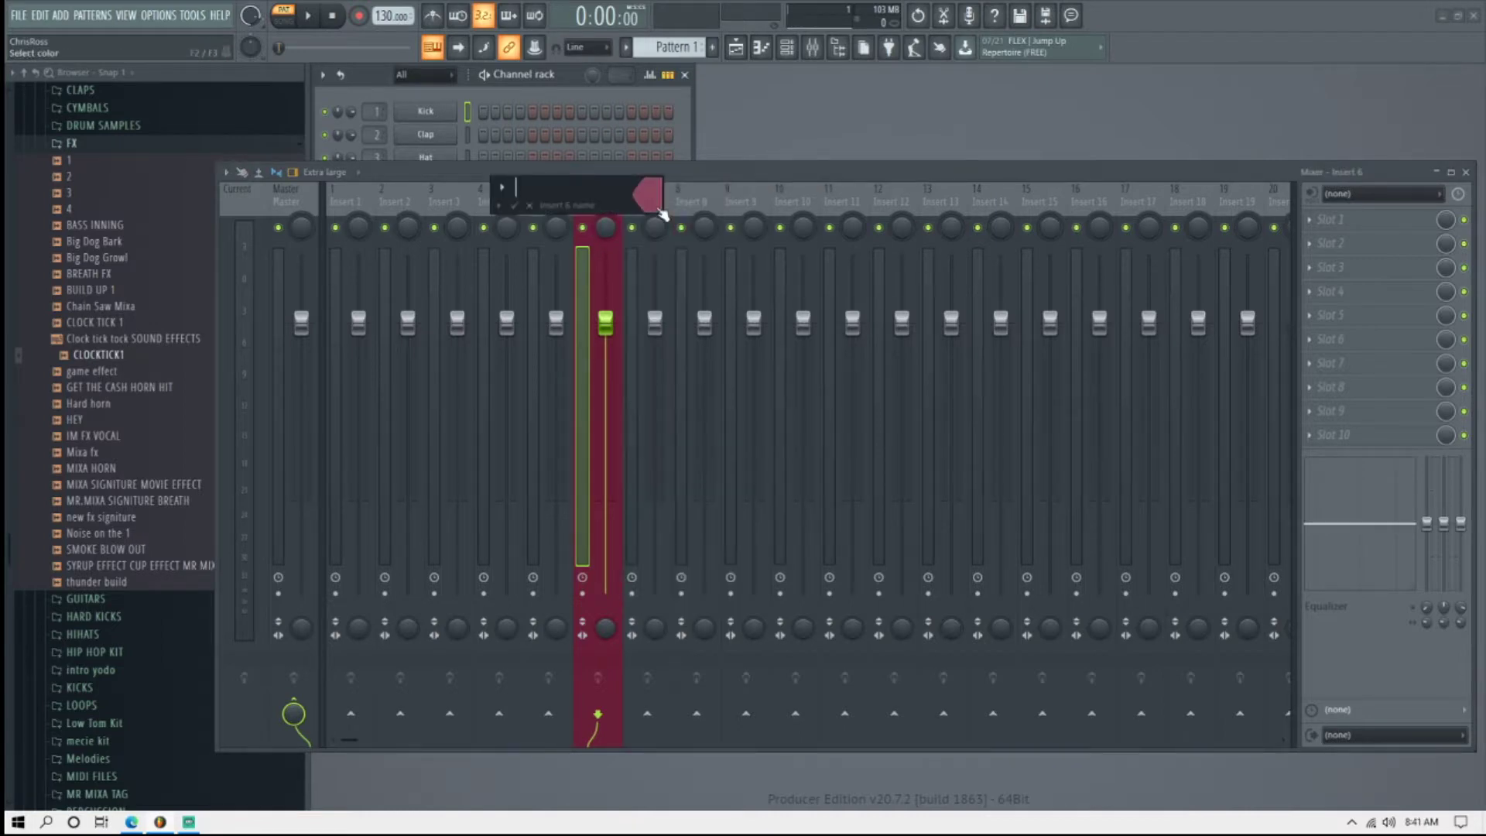
pyautogui.write('vocal')
pyautogui.press('Return')
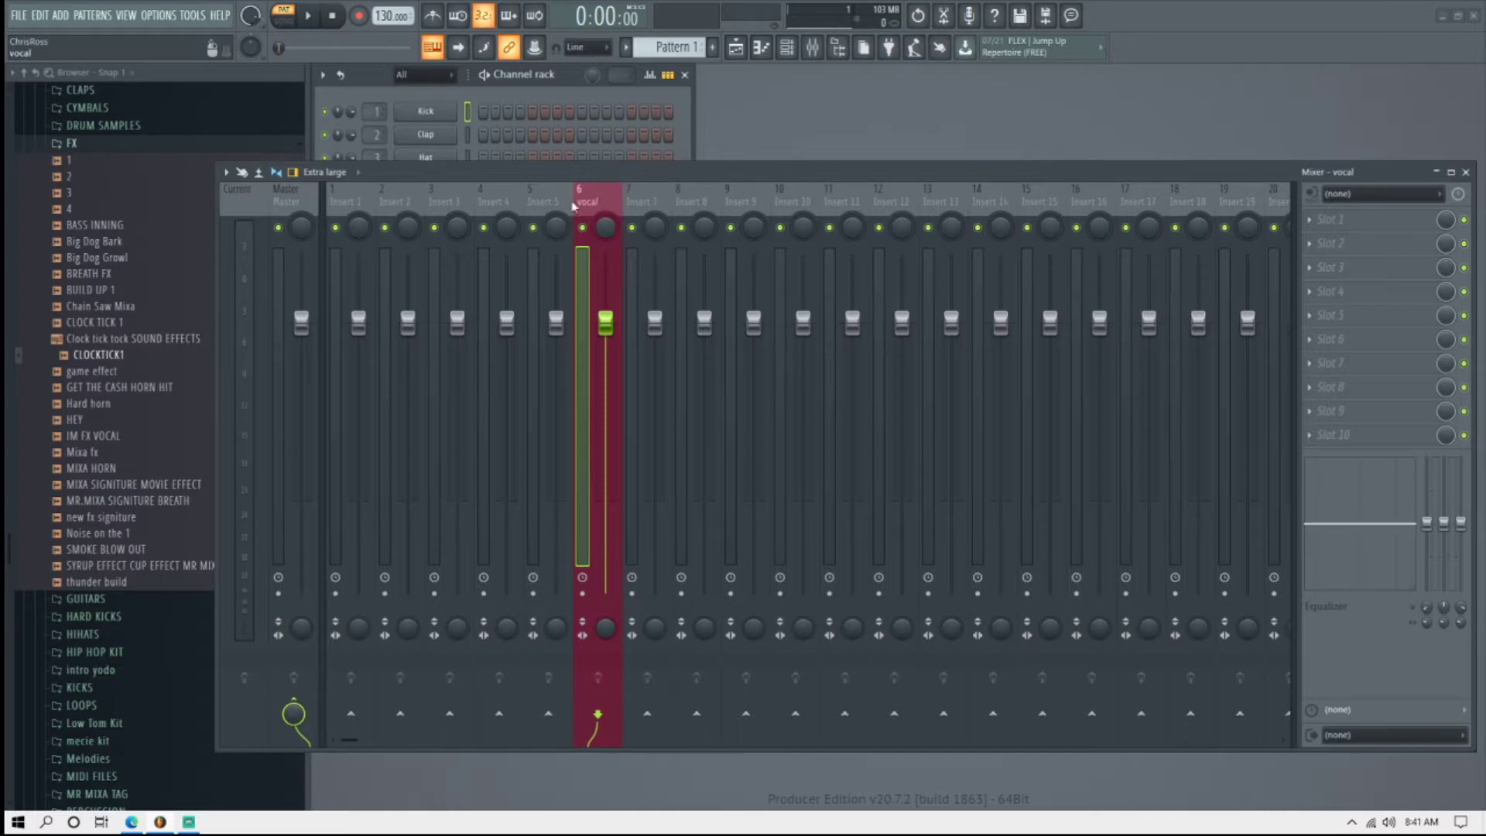
# Reposition the mixer window and rename the Insert 1 track as beat.
pyautogui.moveTo(467, 177); pyautogui.dragTo(504, 220)
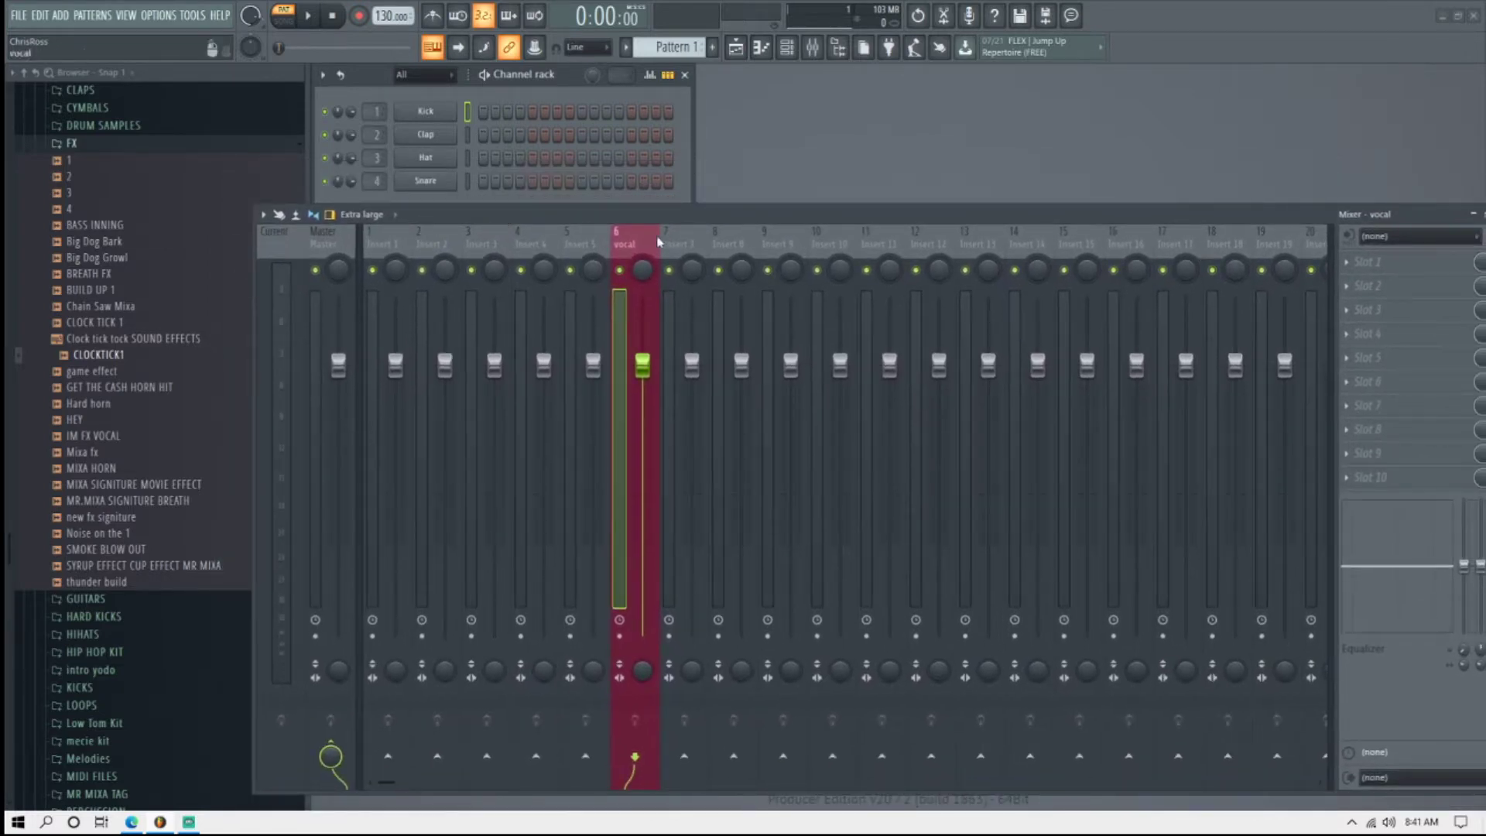
pyautogui.moveTo(681, 220); pyautogui.dragTo(617, 164)
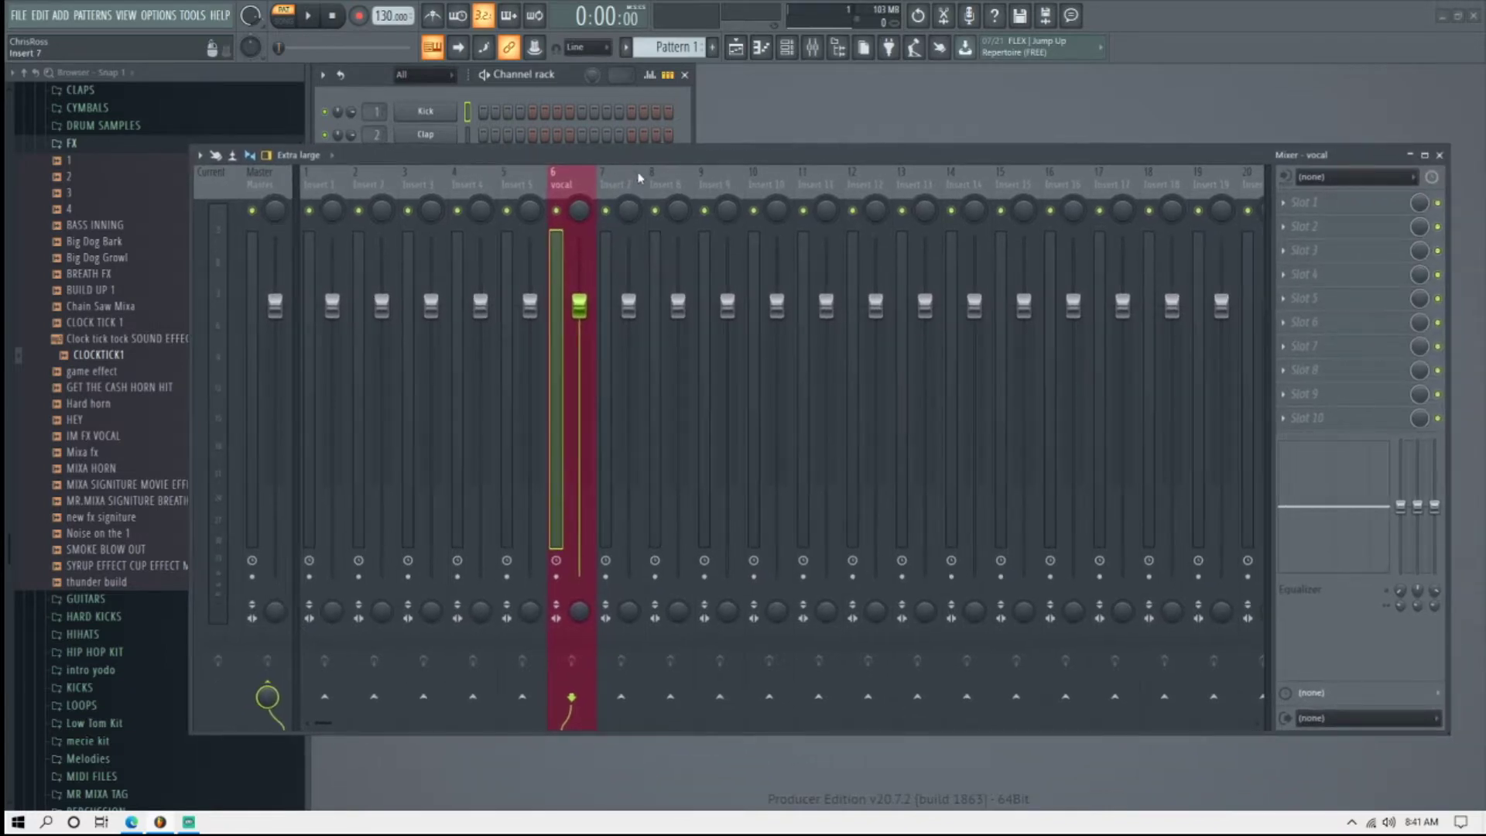
pyautogui.click(334, 193)
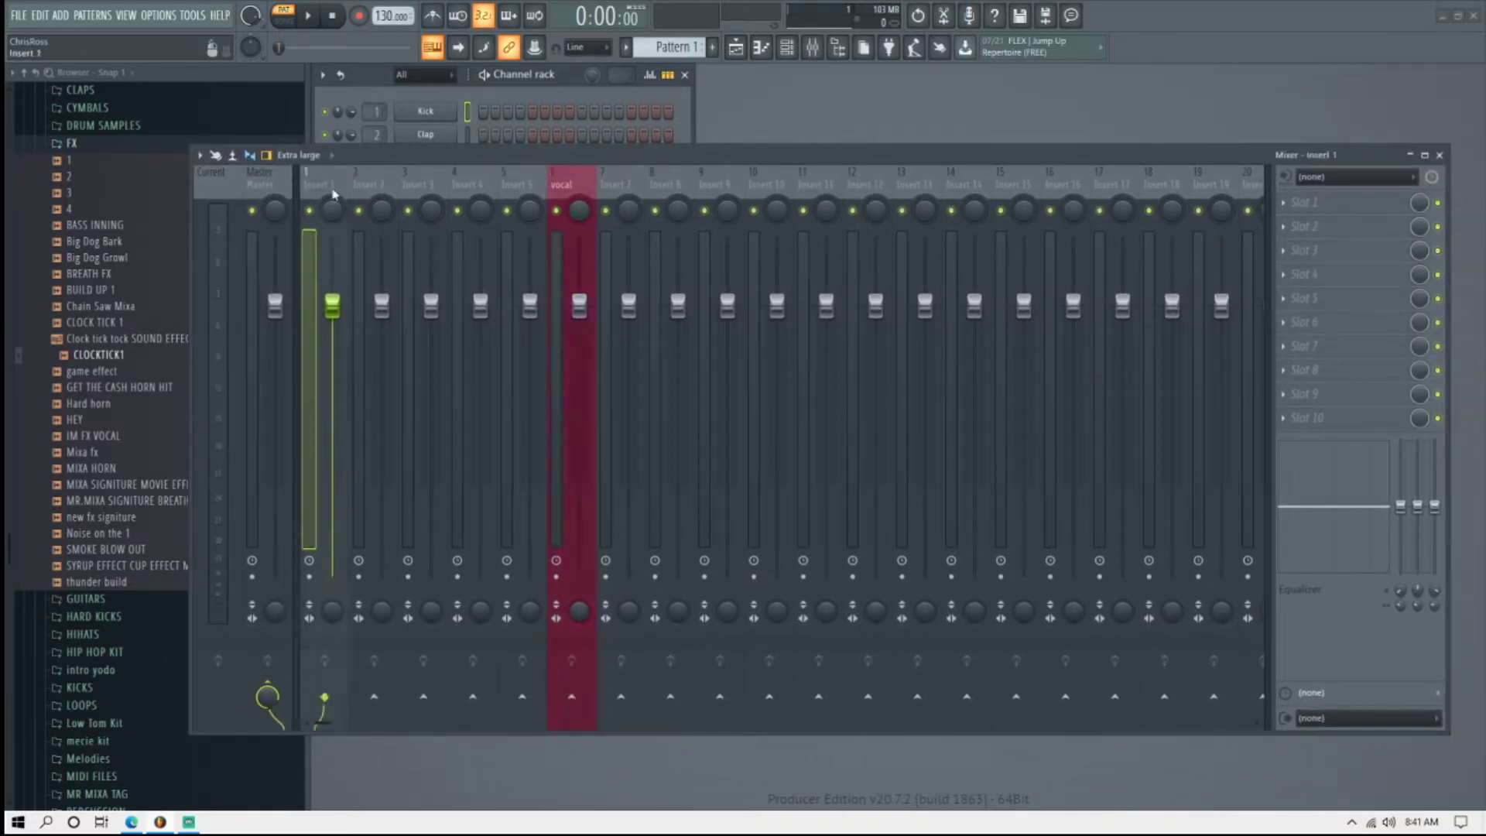
pyautogui.rightClick(335, 194)
pyautogui.click(389, 193)
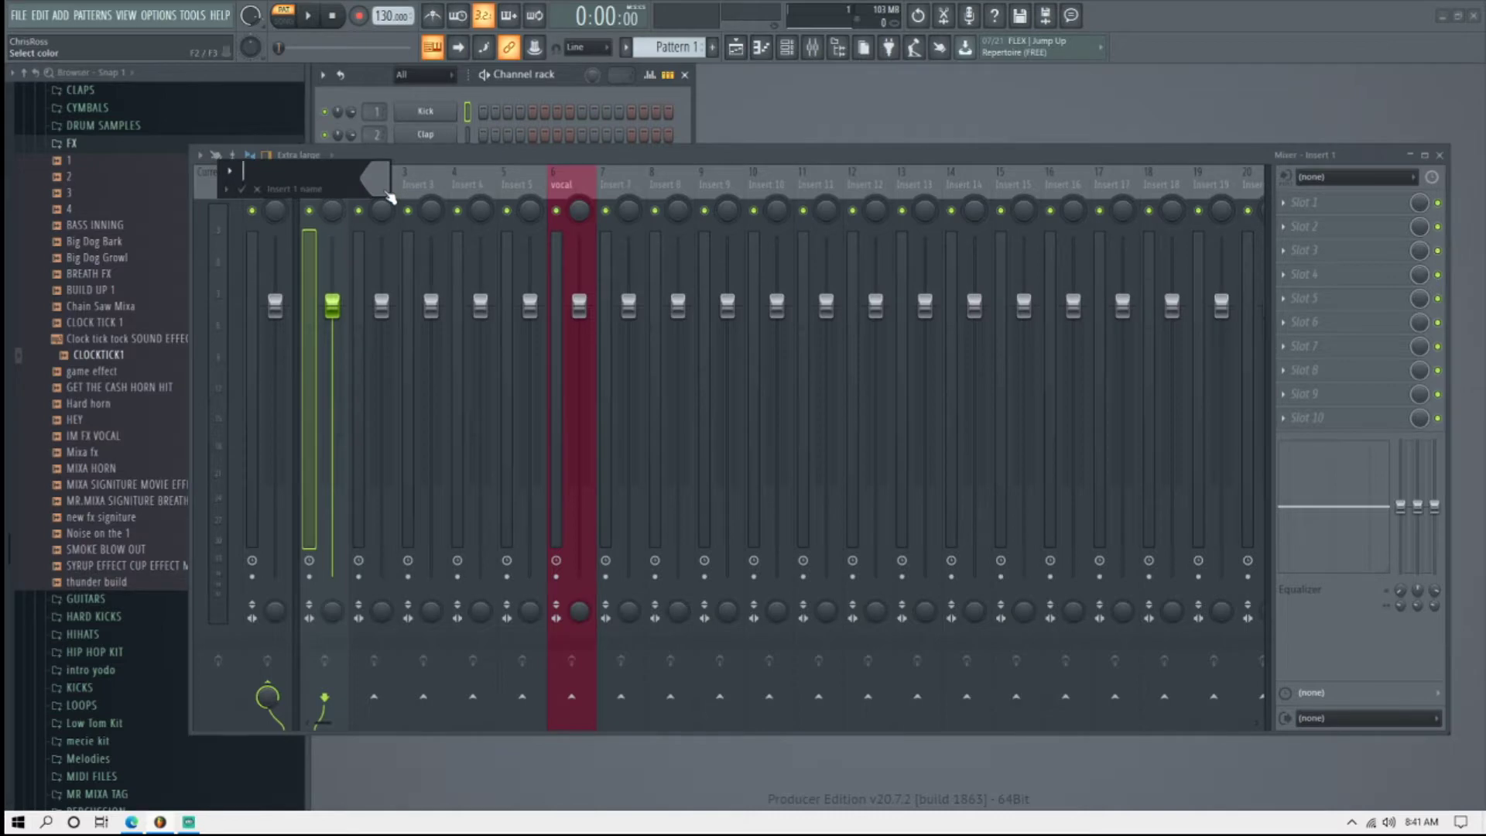
pyautogui.write('beat')
pyautogui.press('Return')
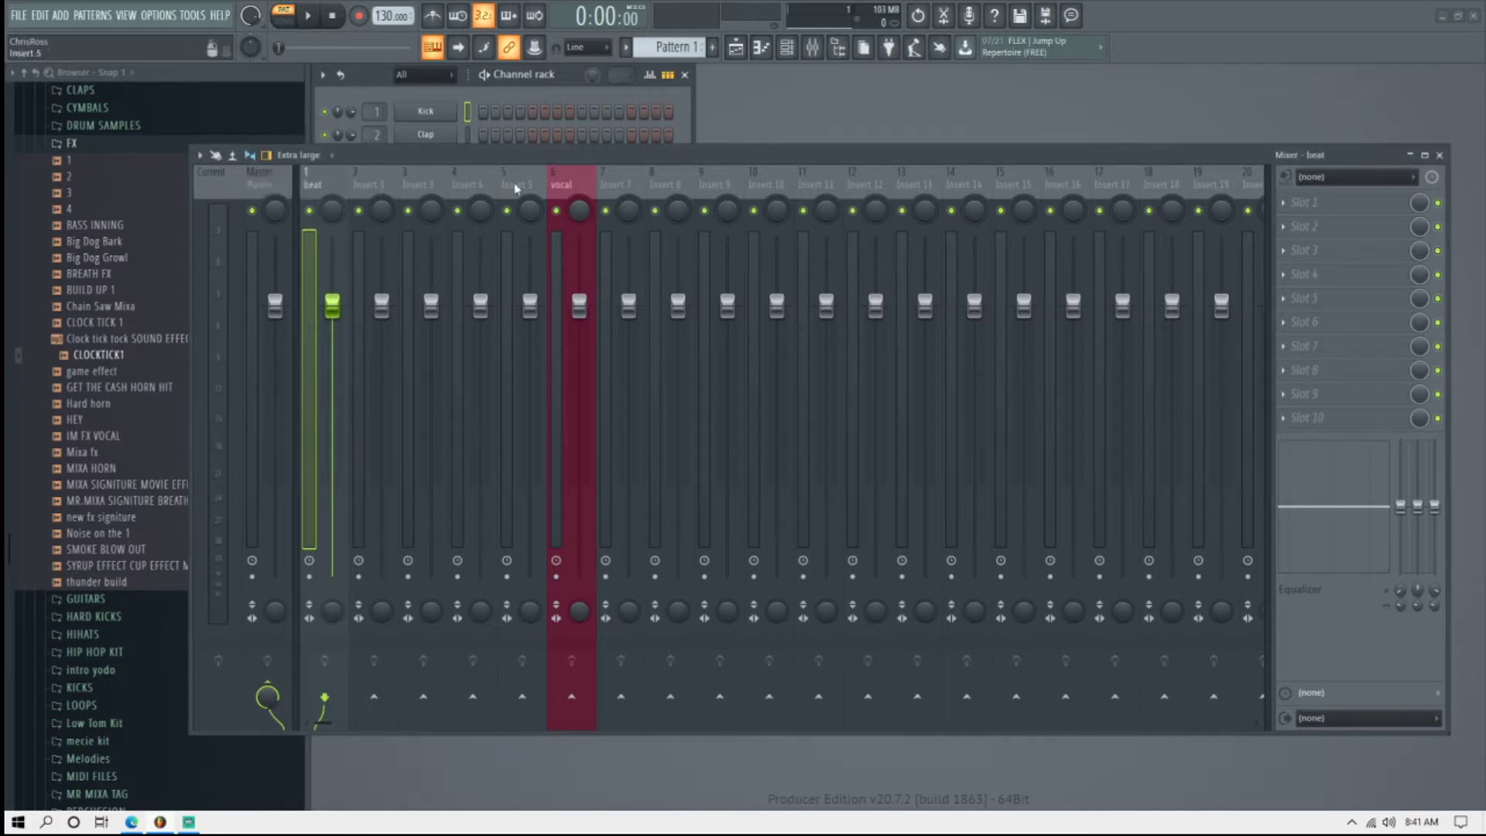
# Set the vocal track's audio input source to the mono input In 1.
pyautogui.click(587, 192)
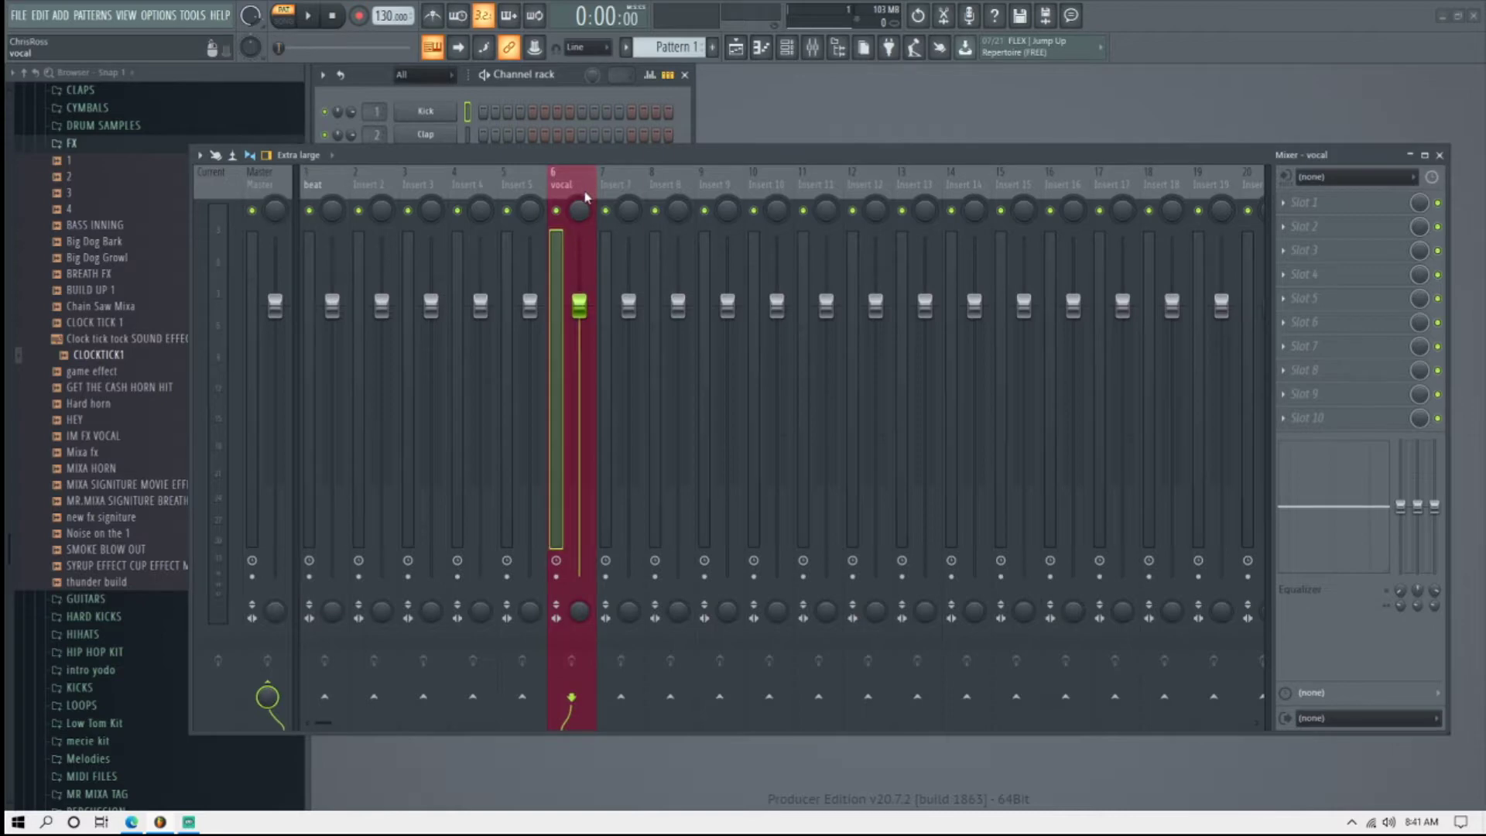
pyautogui.click(1336, 180)
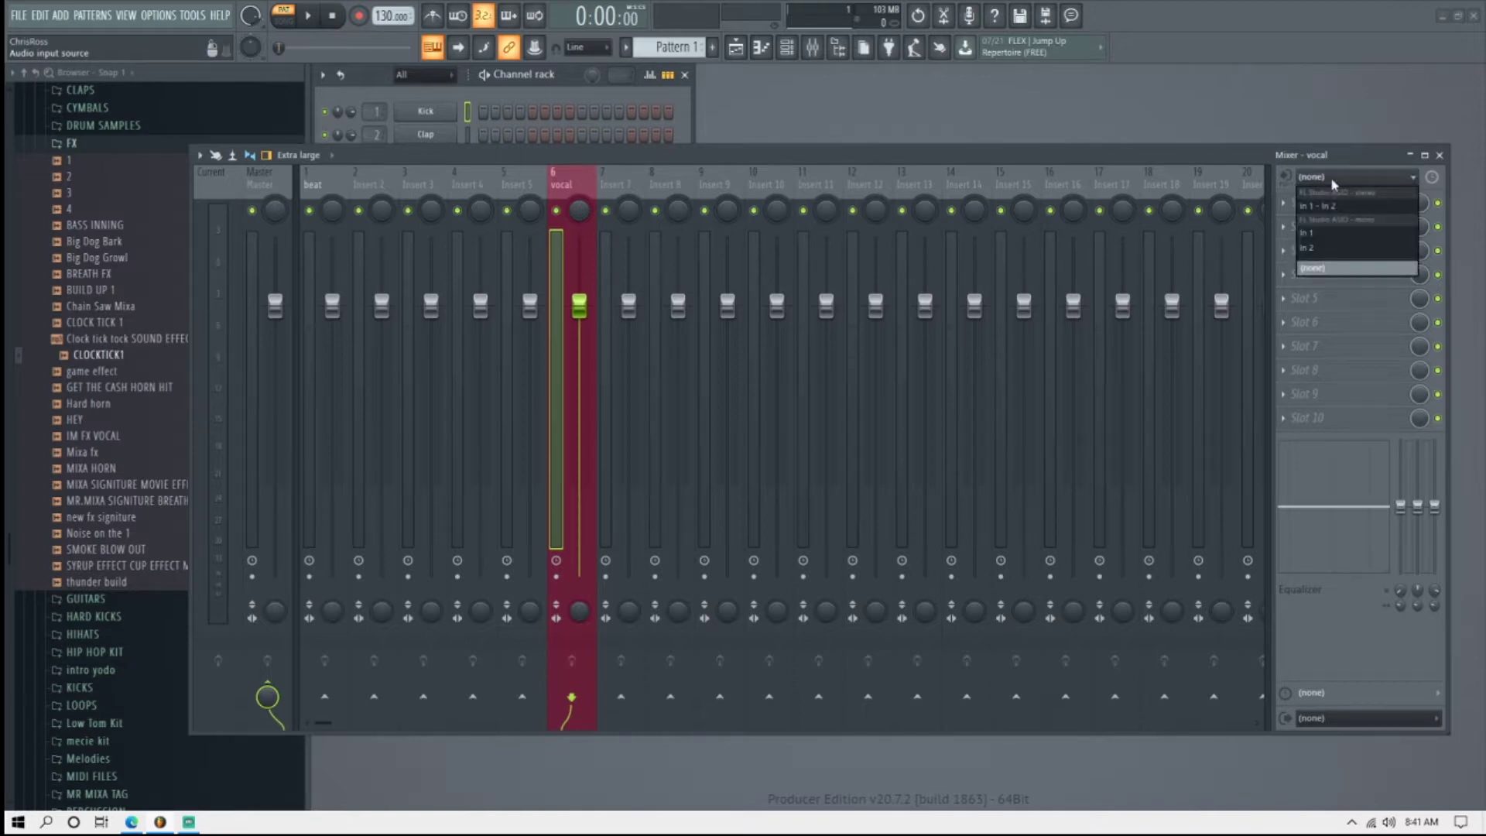
pyautogui.click(1341, 238)
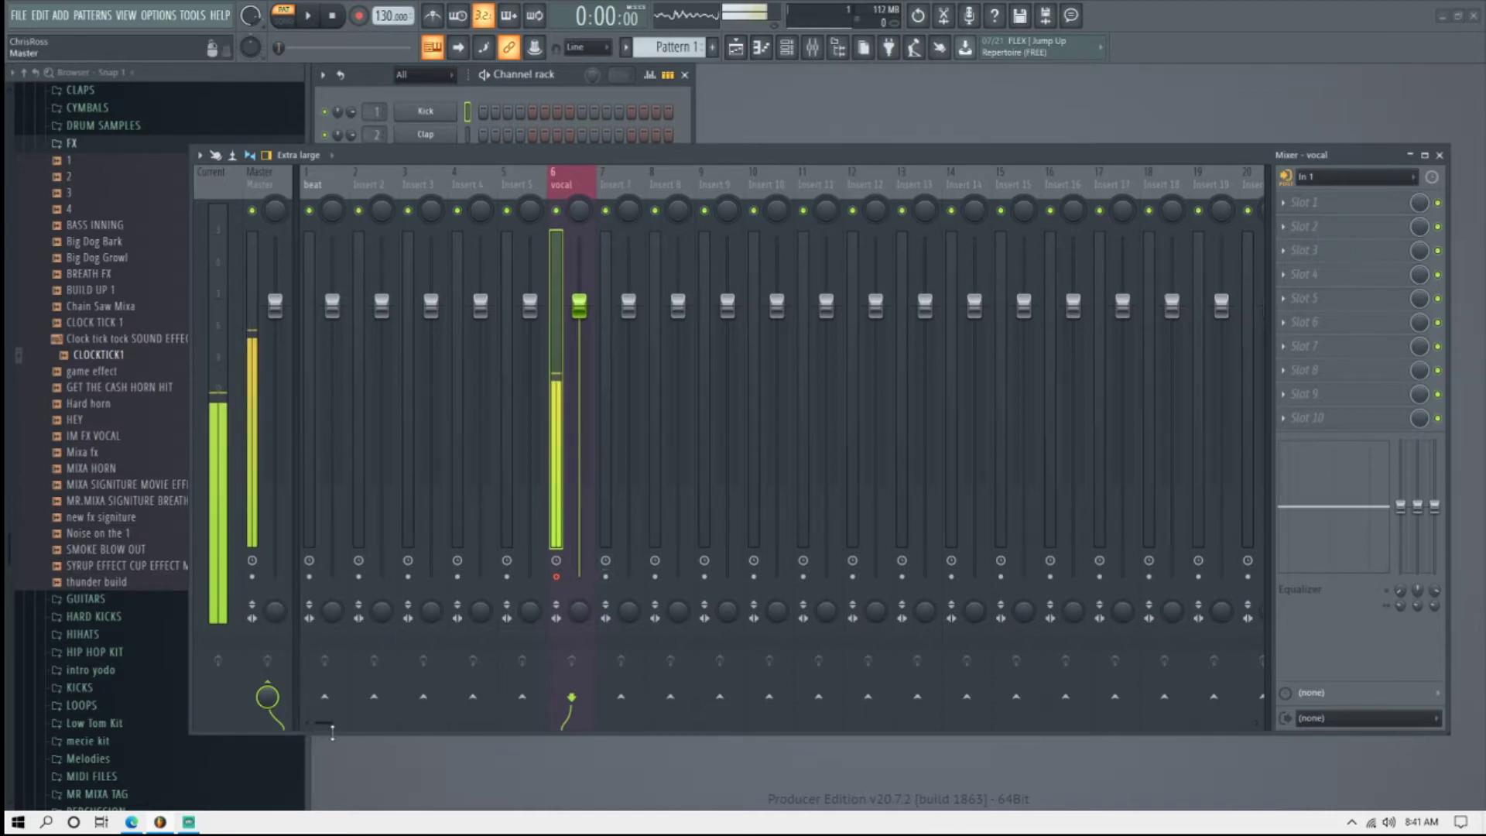
# Lower the vocal track's send level to the Master to 0% and compare its routing with the Insert 7 track.
pyautogui.click(267, 701)
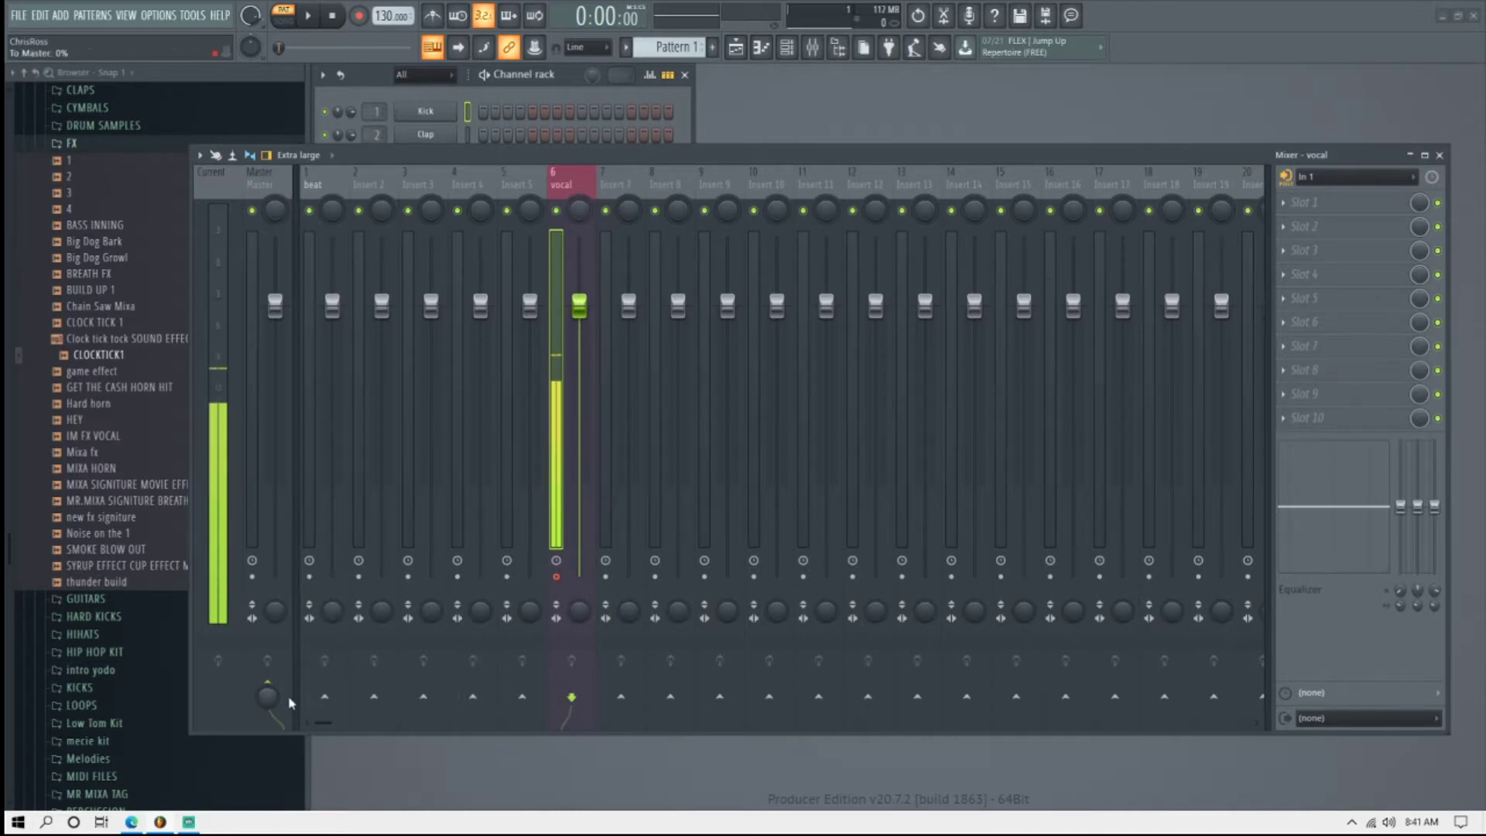
pyautogui.moveTo(267, 697)
pyautogui.mouseDown()
pyautogui.moveTo(267, 677)
pyautogui.moveTo(267, 720)
pyautogui.mouseUp()
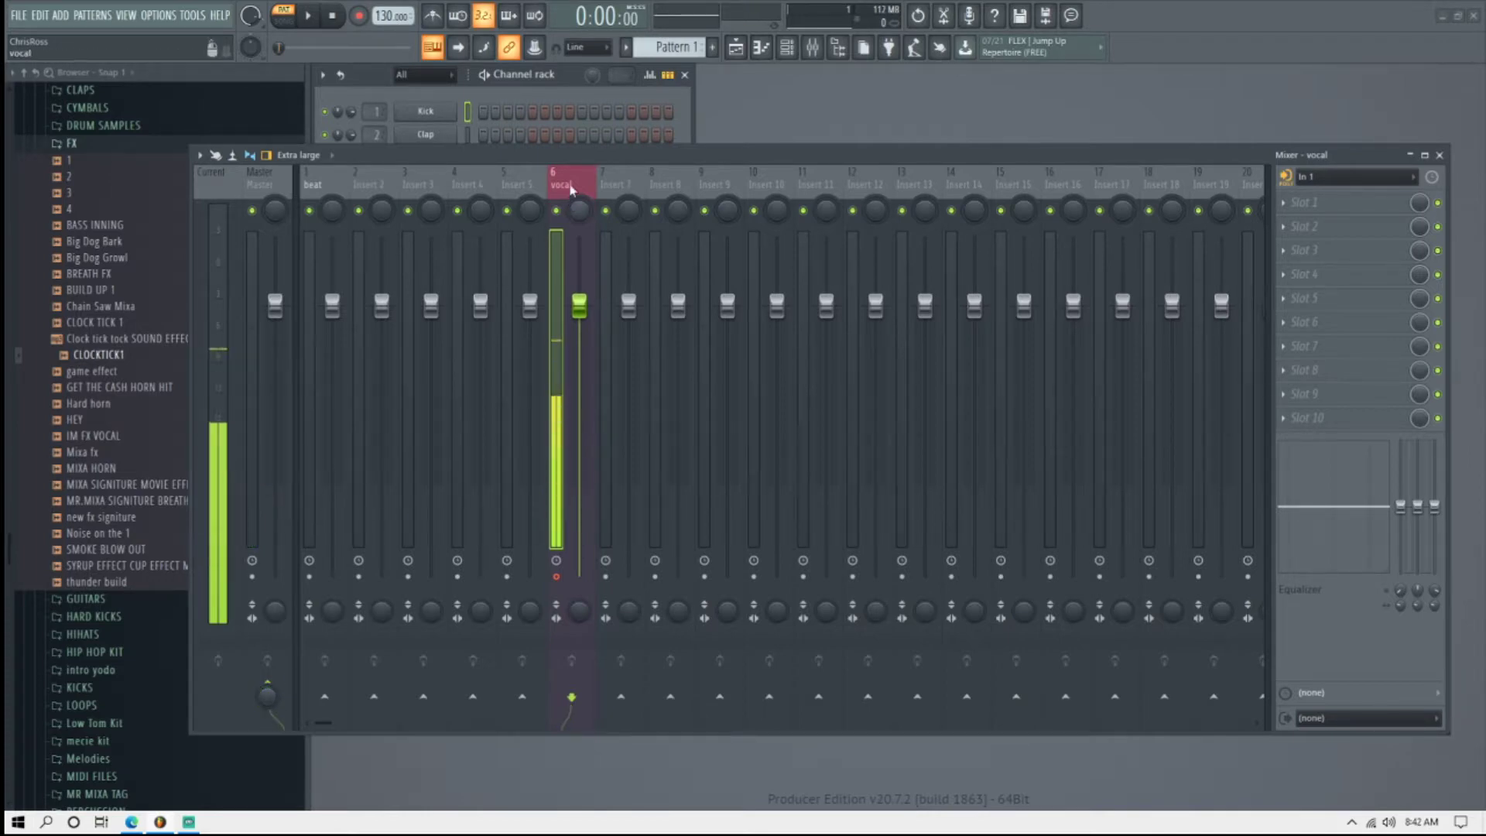
pyautogui.click(631, 197)
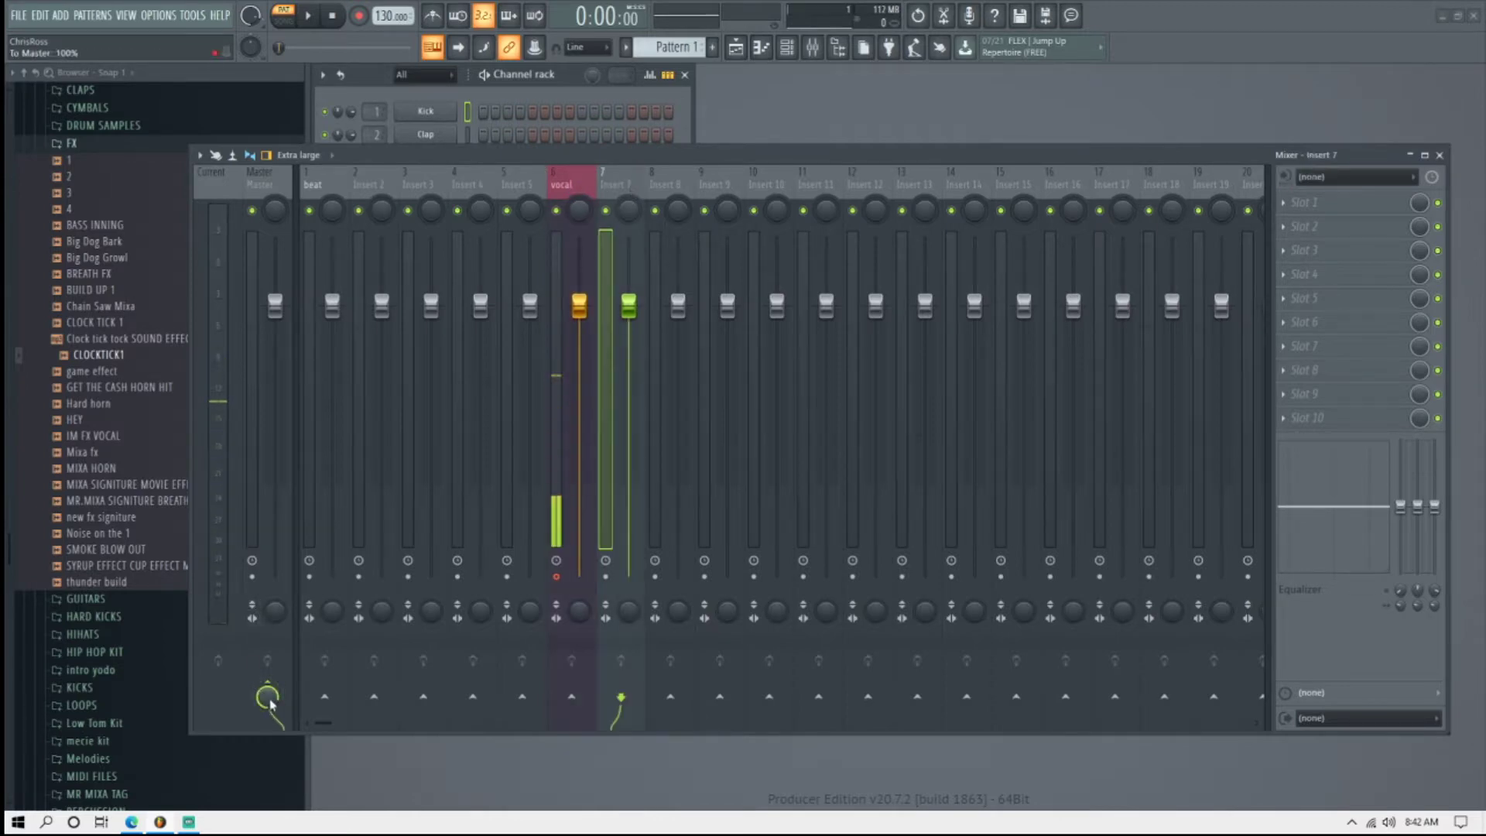
pyautogui.click(573, 190)
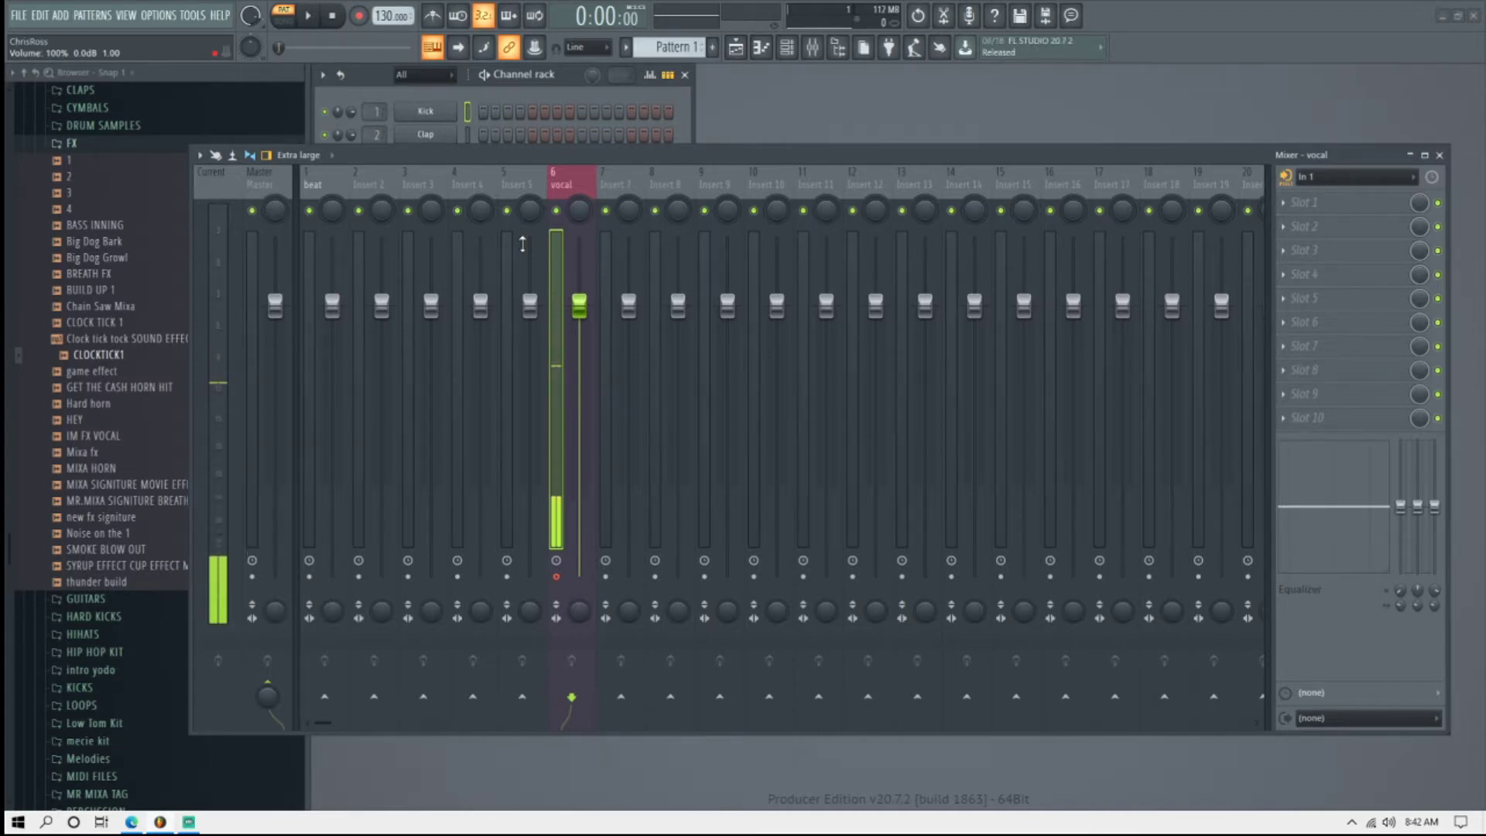
# Show the playlist and switch playback from pattern mode to song mode.
pyautogui.click(737, 49)
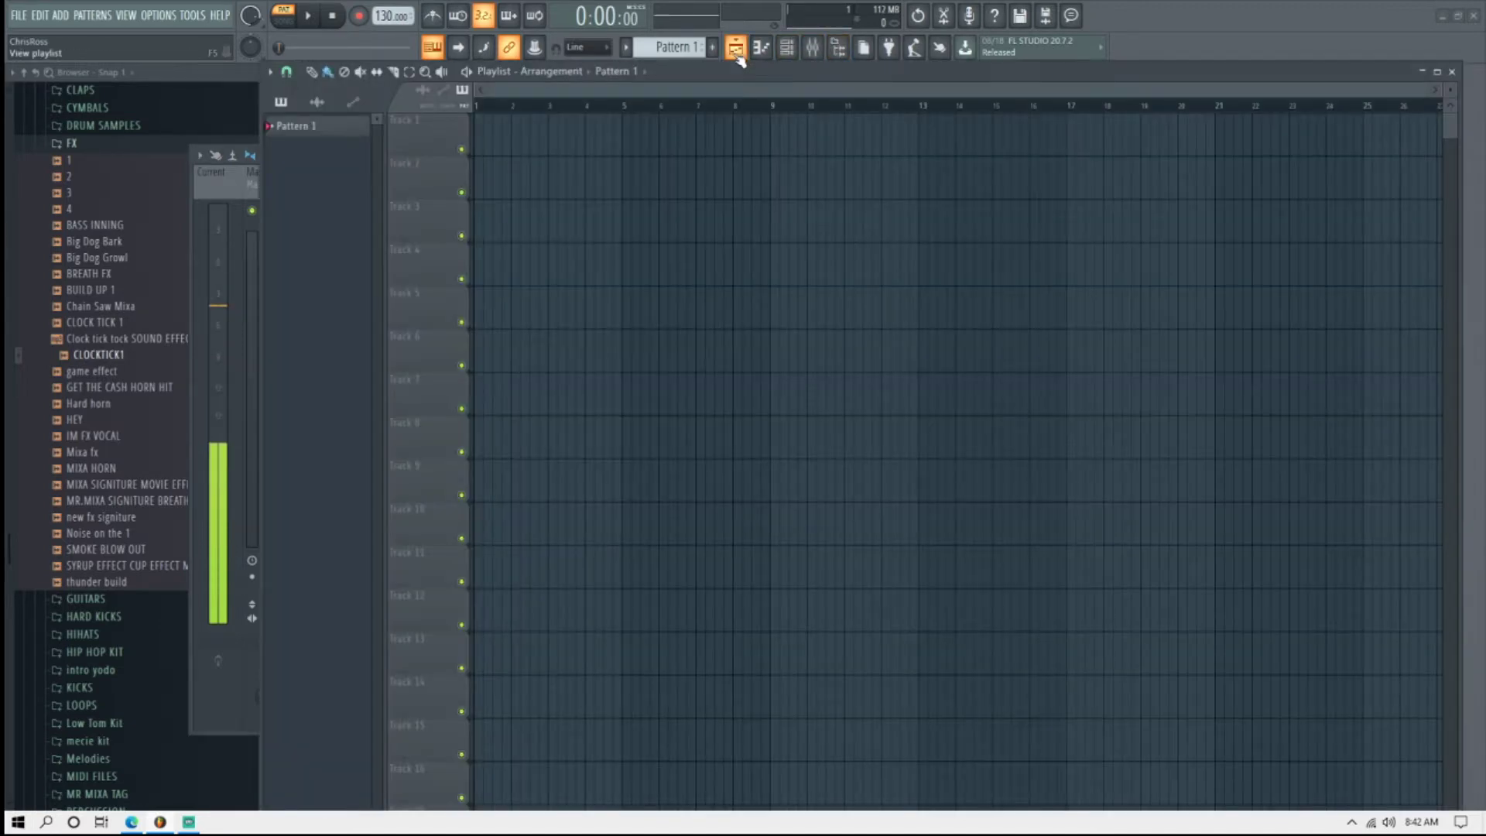
pyautogui.click(283, 22)
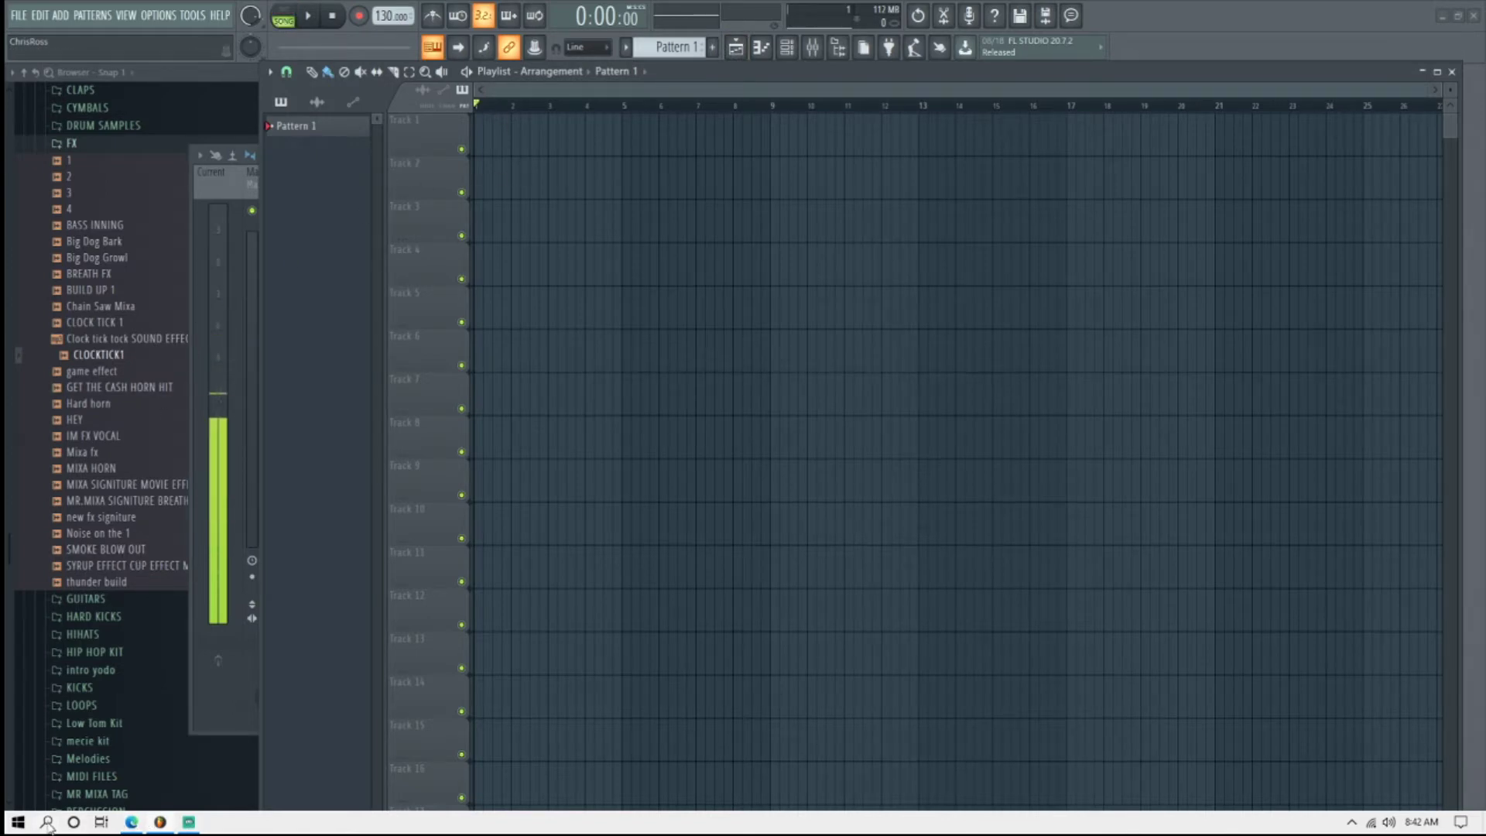
# In File Explorer, open the Lights Camera Action Tempo 131 folder on drive G:, inside mr mixa exclusive beats and ---EXCLUSIVES 2020.
pyautogui.moveTo(159, 827)
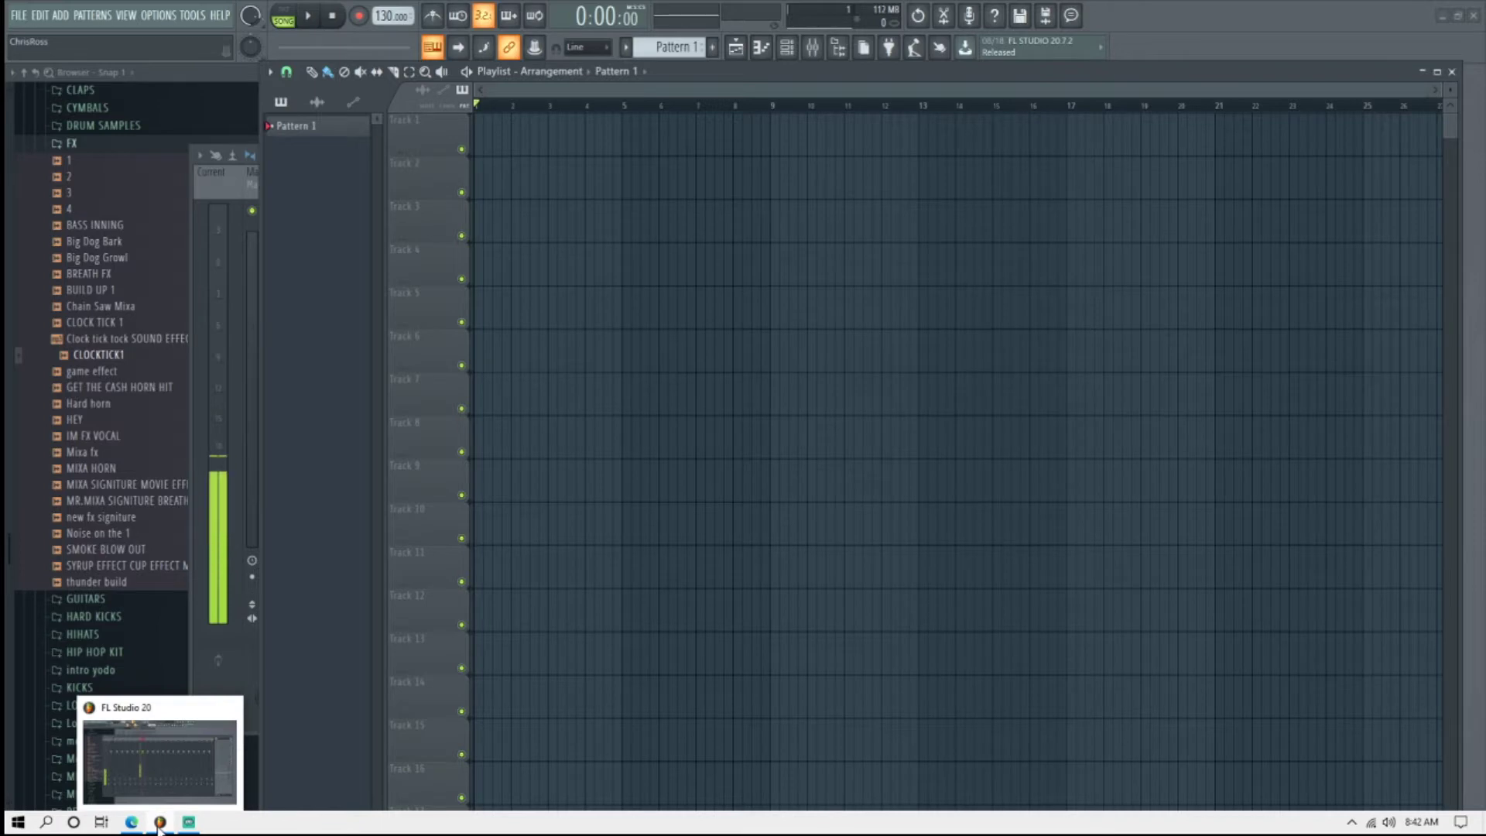
pyautogui.click(48, 824)
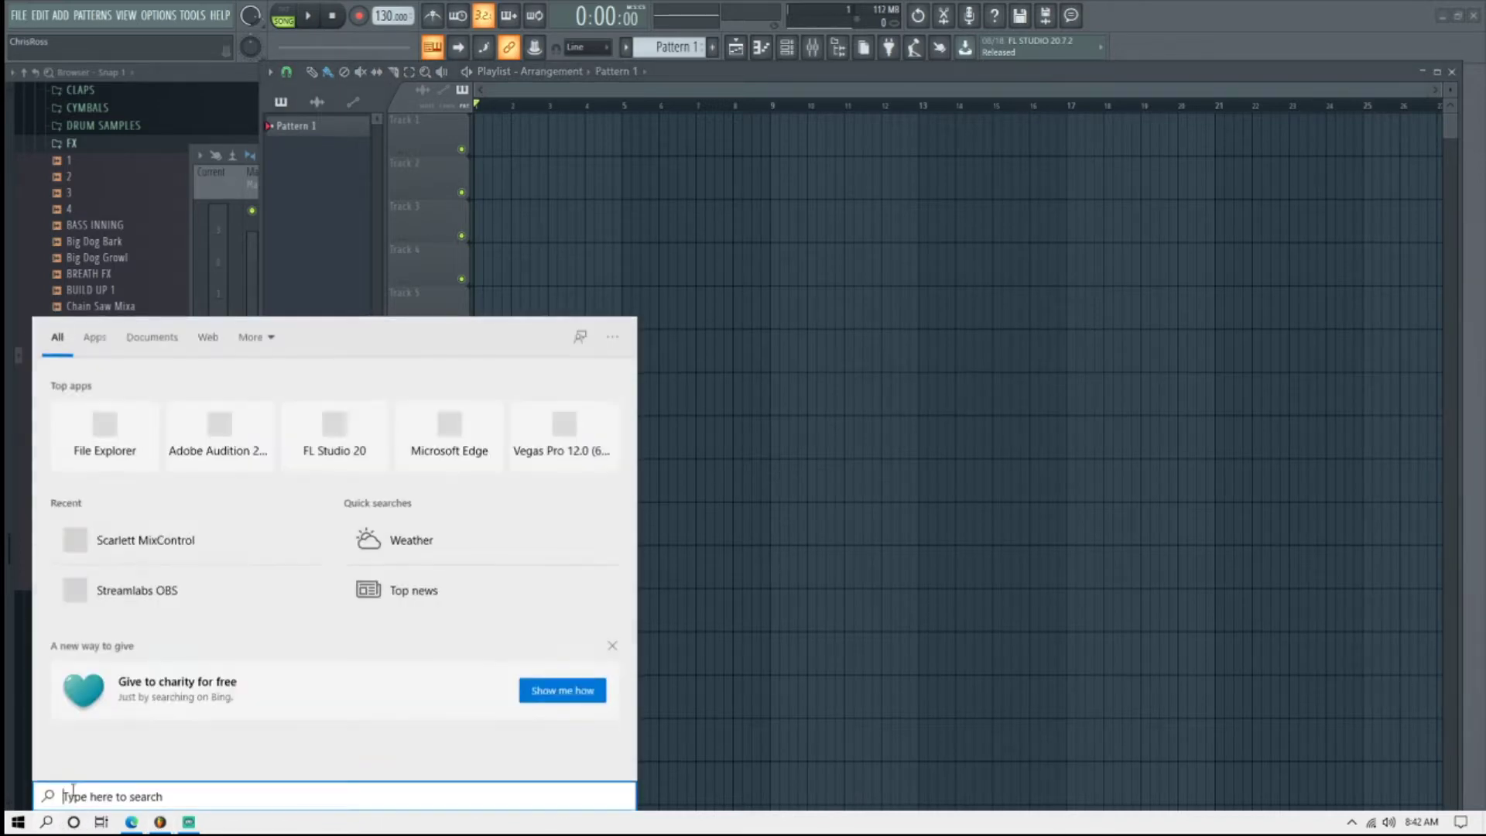
pyautogui.click(141, 439)
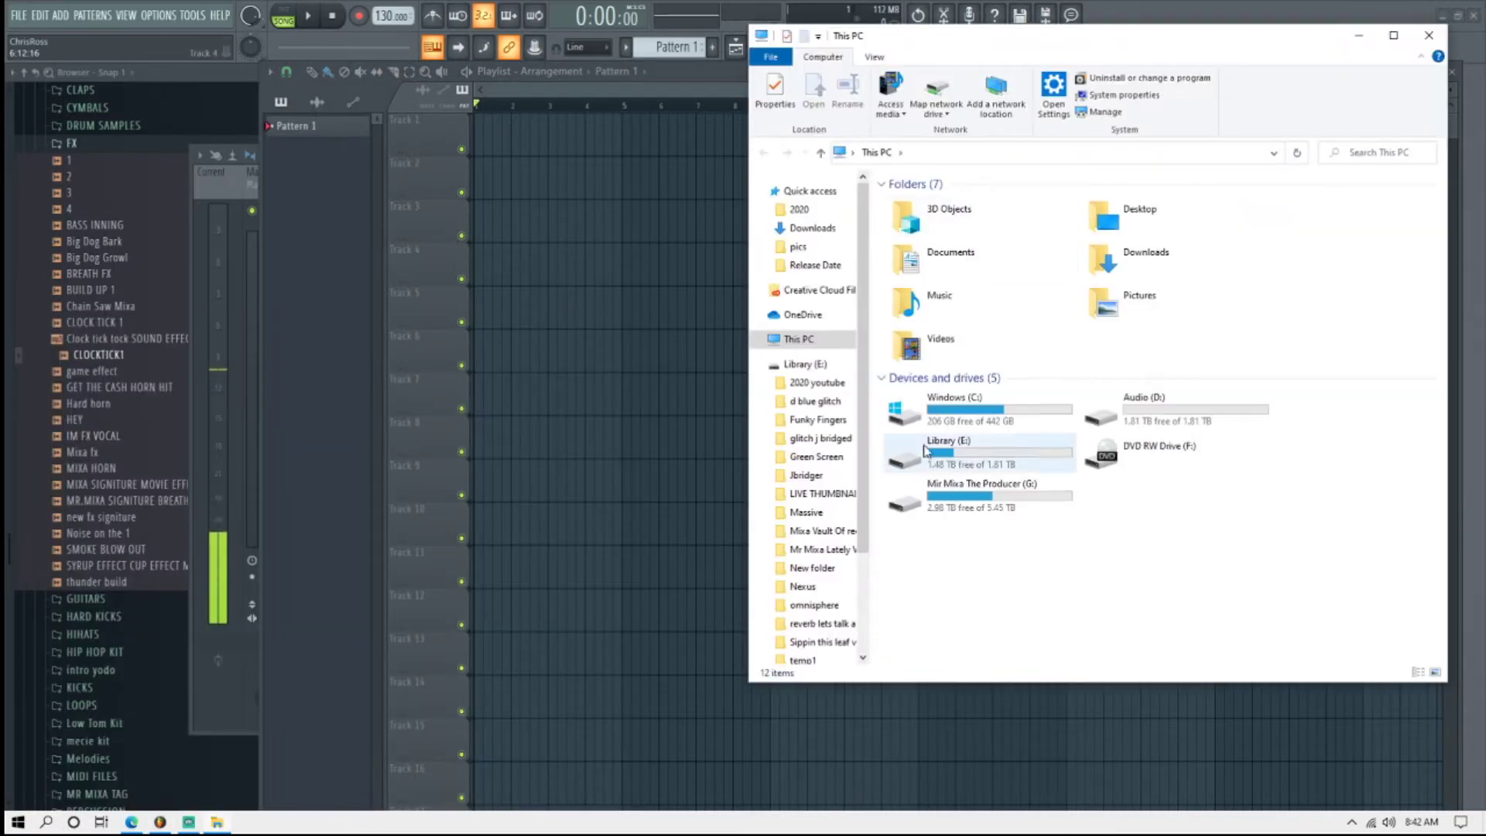
pyautogui.doubleClick(999, 495)
pyautogui.scroll(-20, 1000, 500)
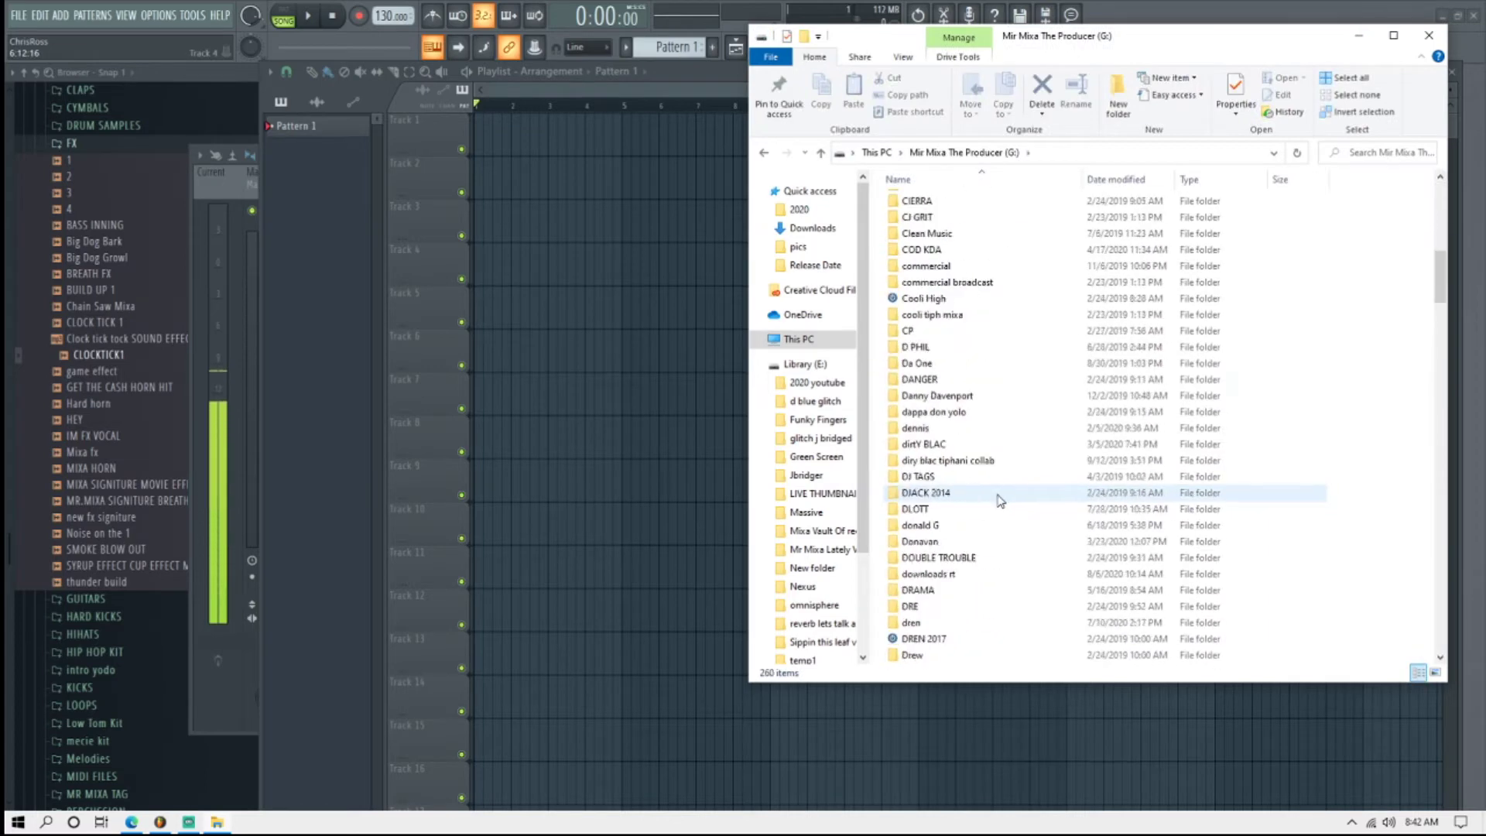
pyautogui.scroll(-15, 999, 500)
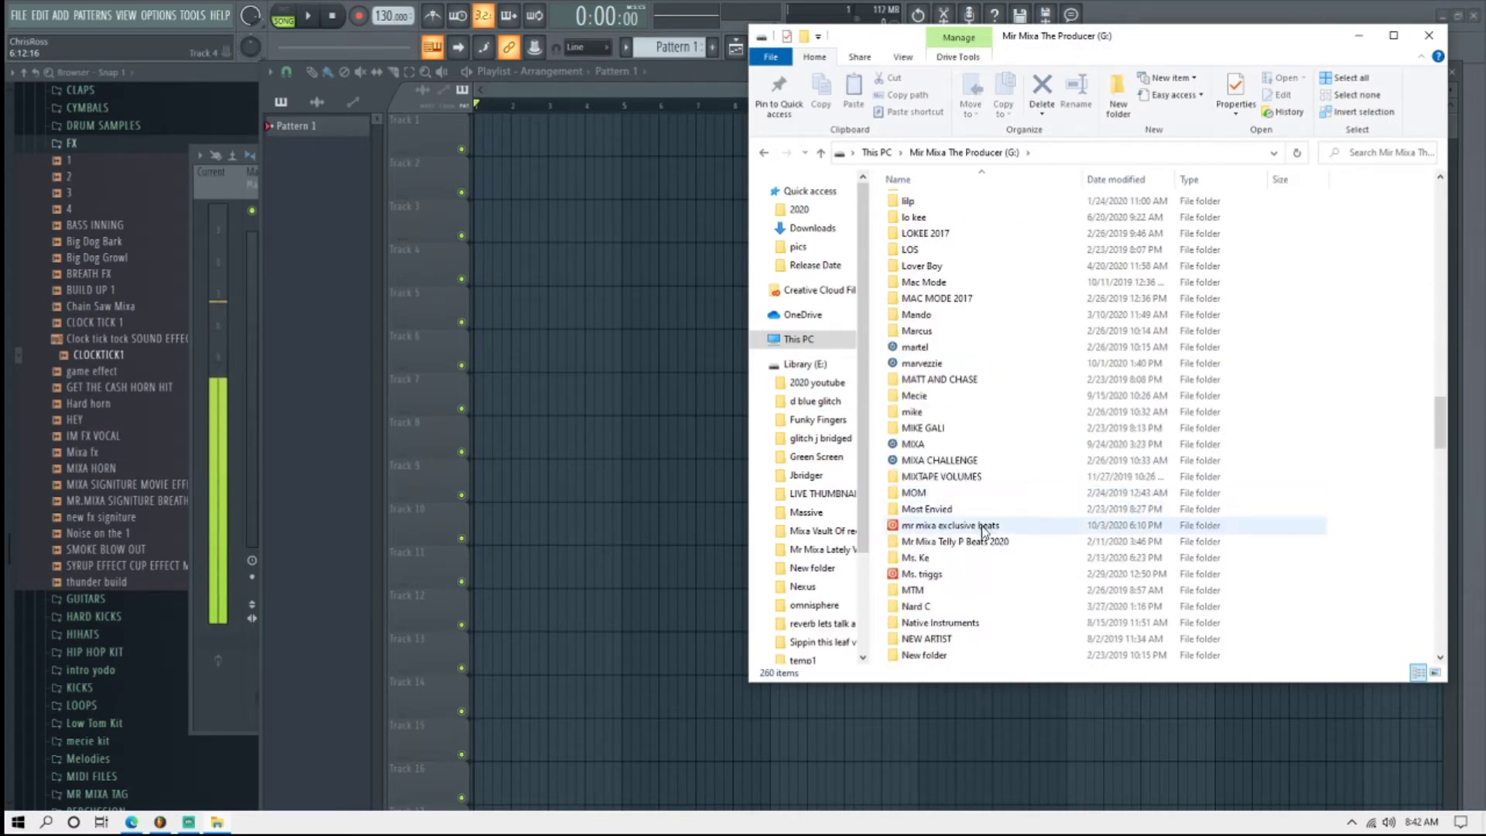
pyautogui.doubleClick(985, 527)
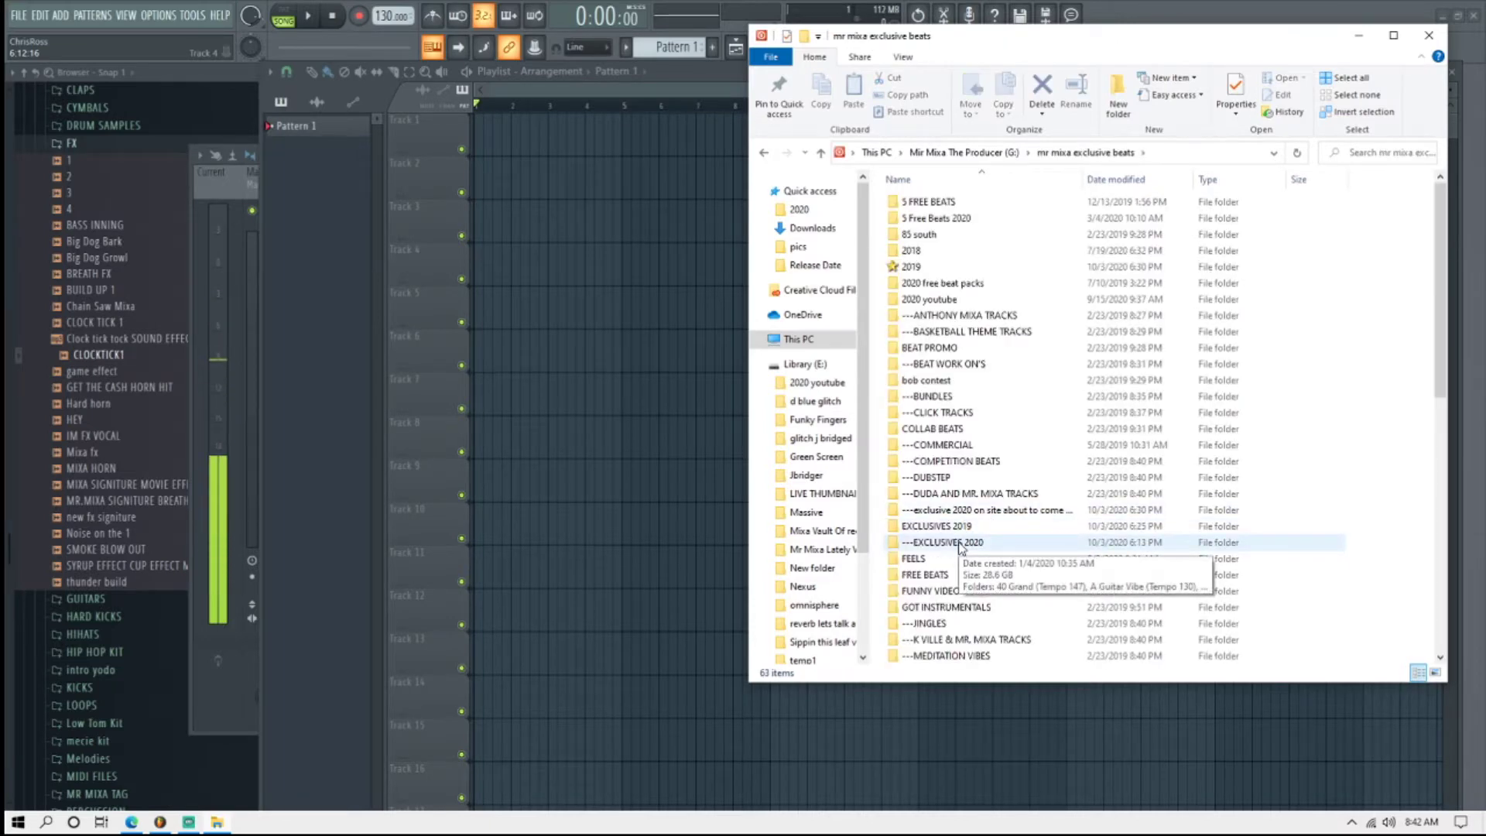
pyautogui.doubleClick(960, 544)
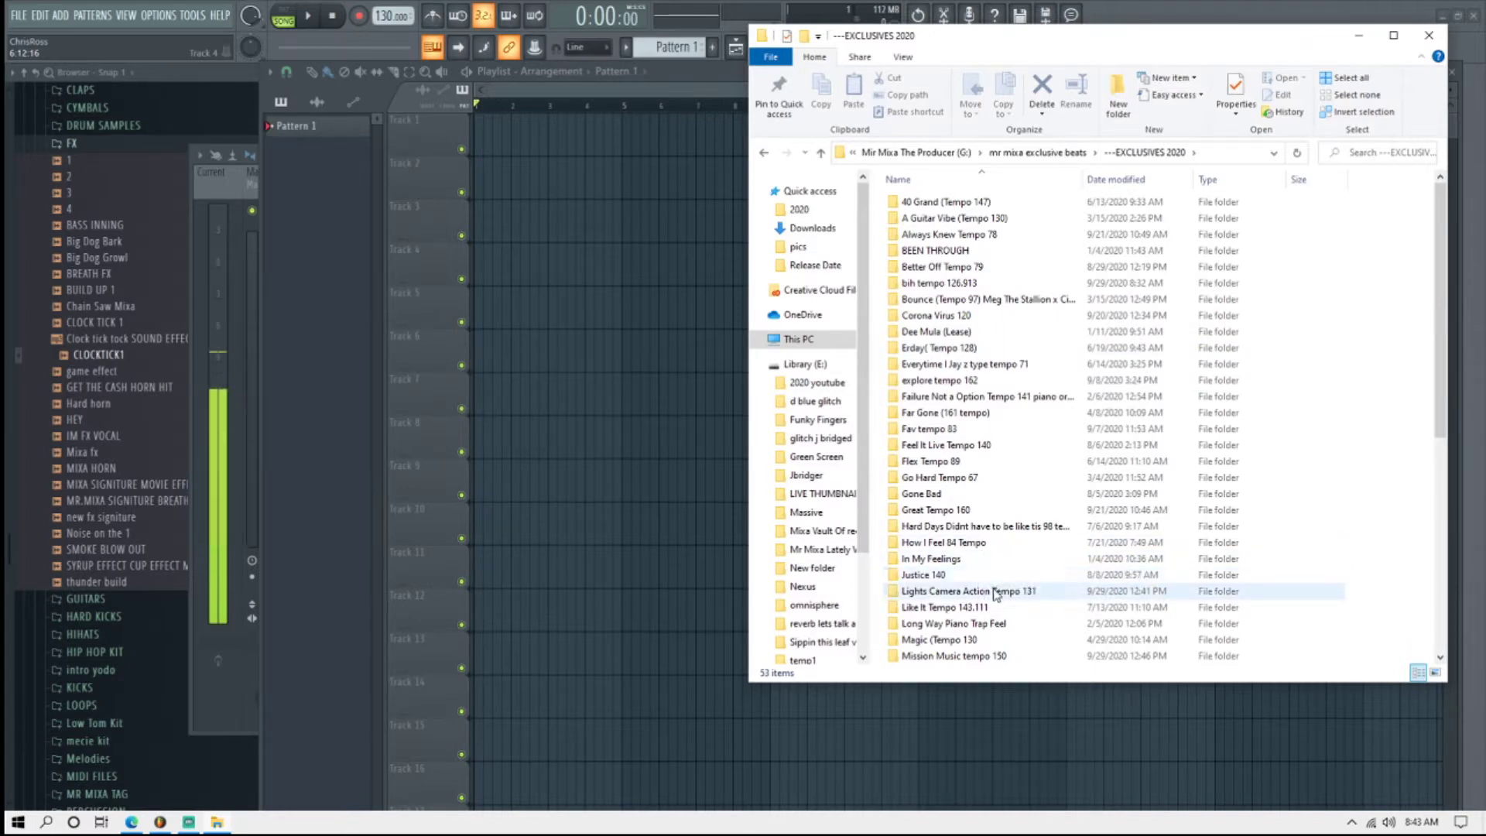
pyautogui.doubleClick(997, 592)
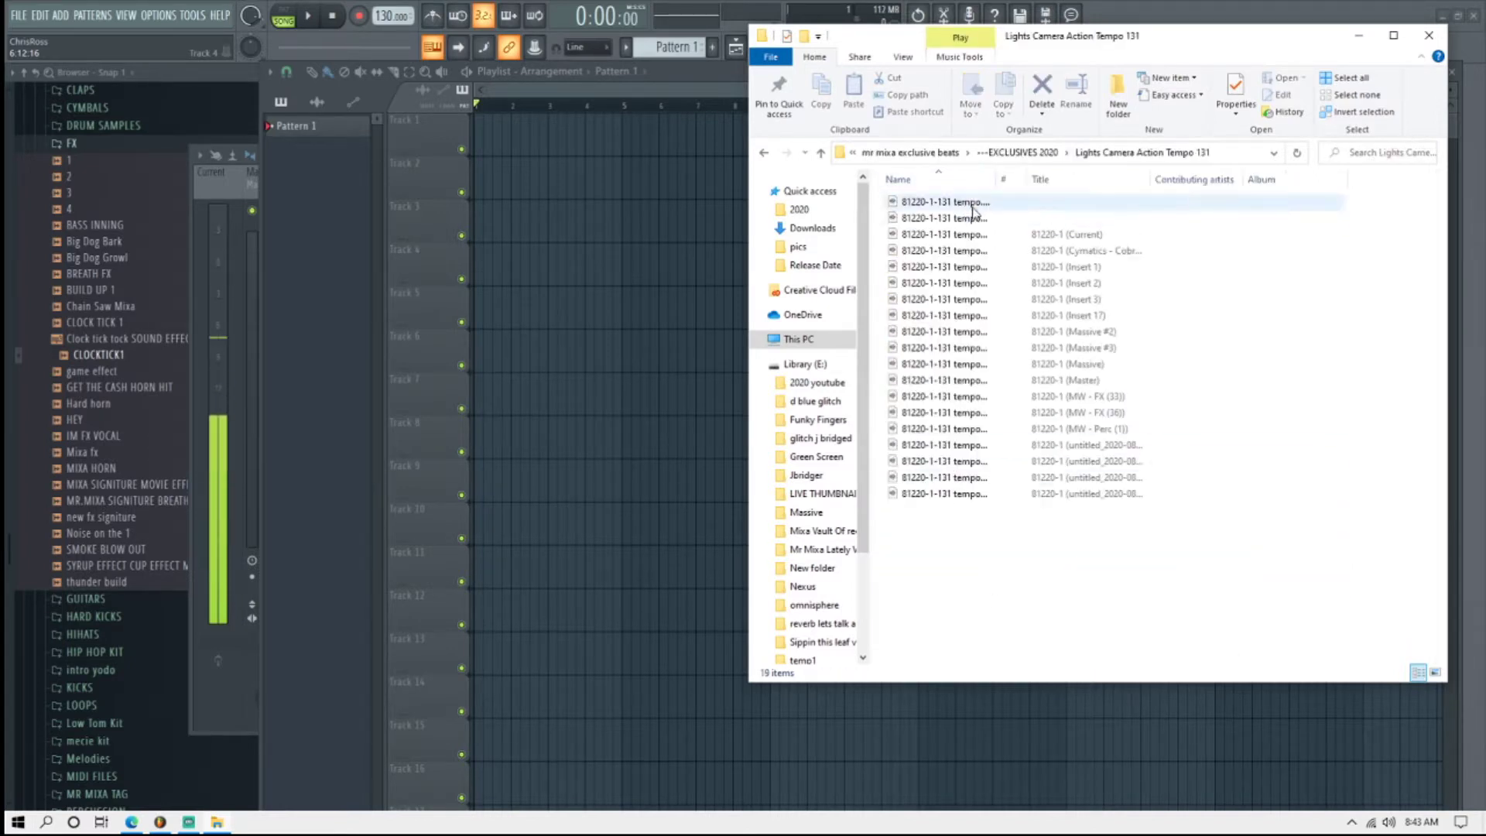
# Place the first 81220-1-131 tempo audio file at the start of playlist Track 1 and play it briefly.
pyautogui.moveTo(977, 202); pyautogui.dragTo(497, 135)
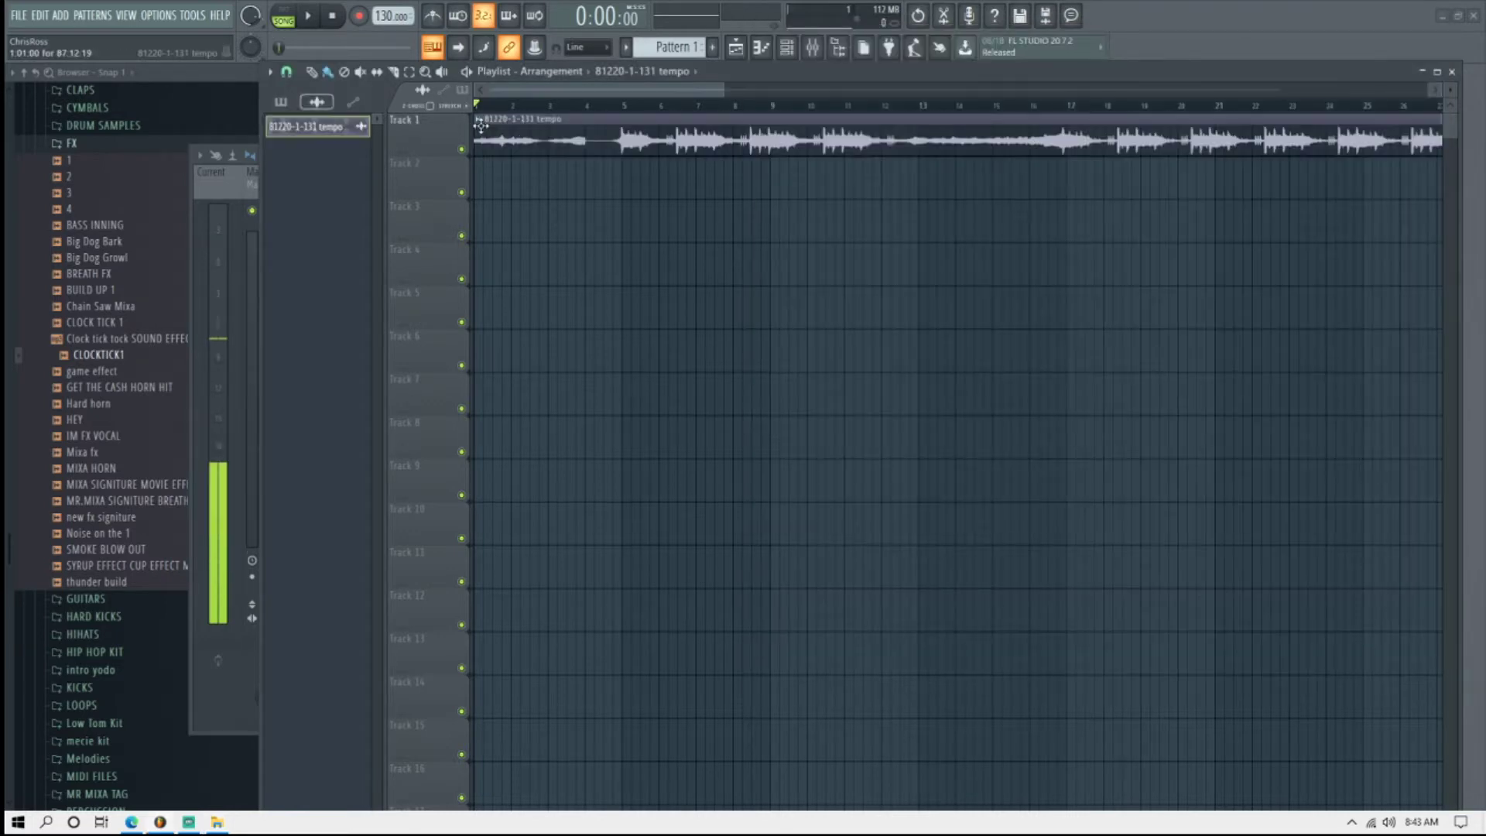
pyautogui.press('space')
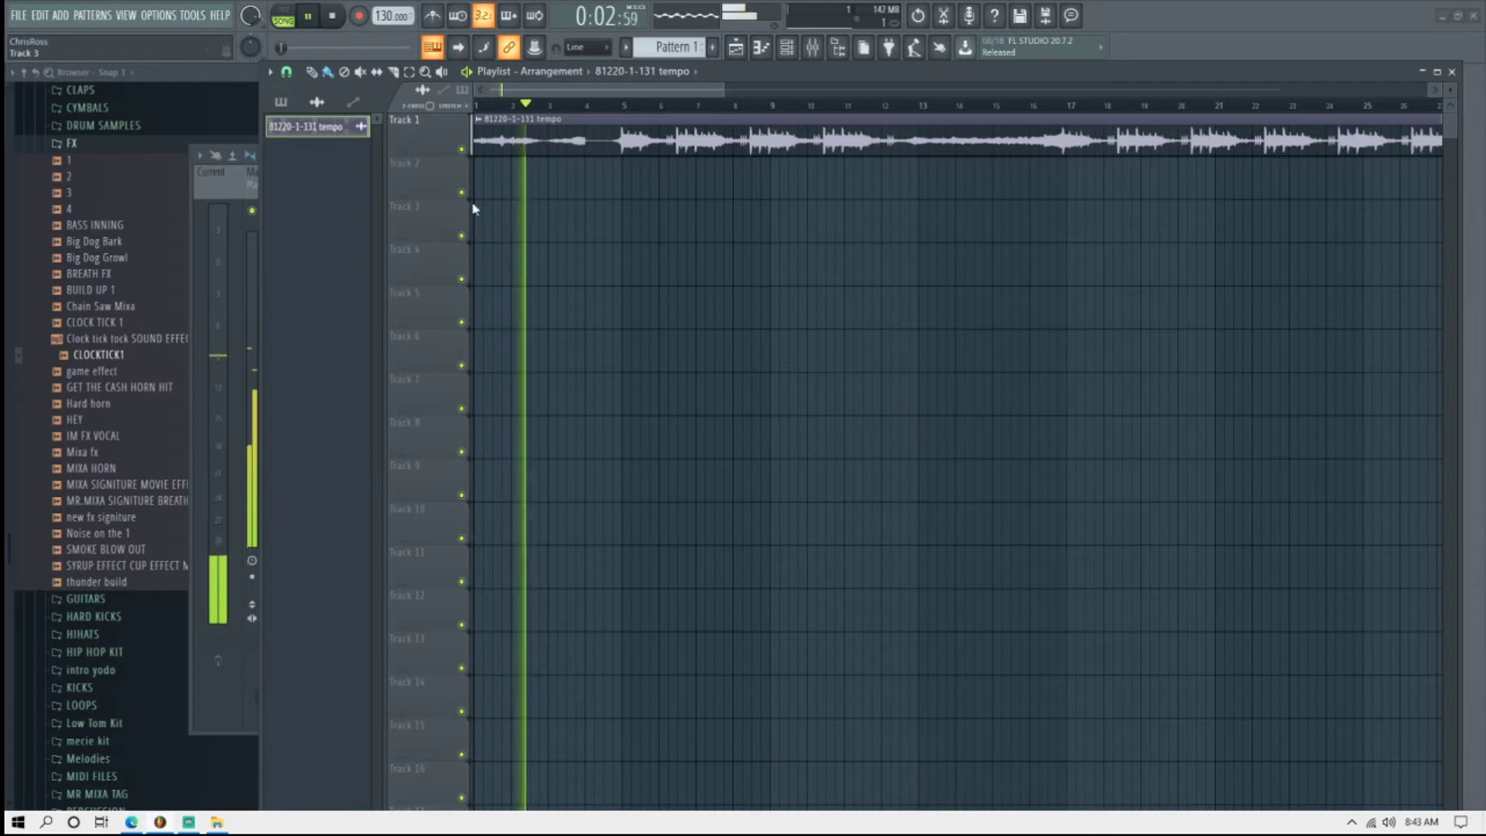
pyautogui.press('space')
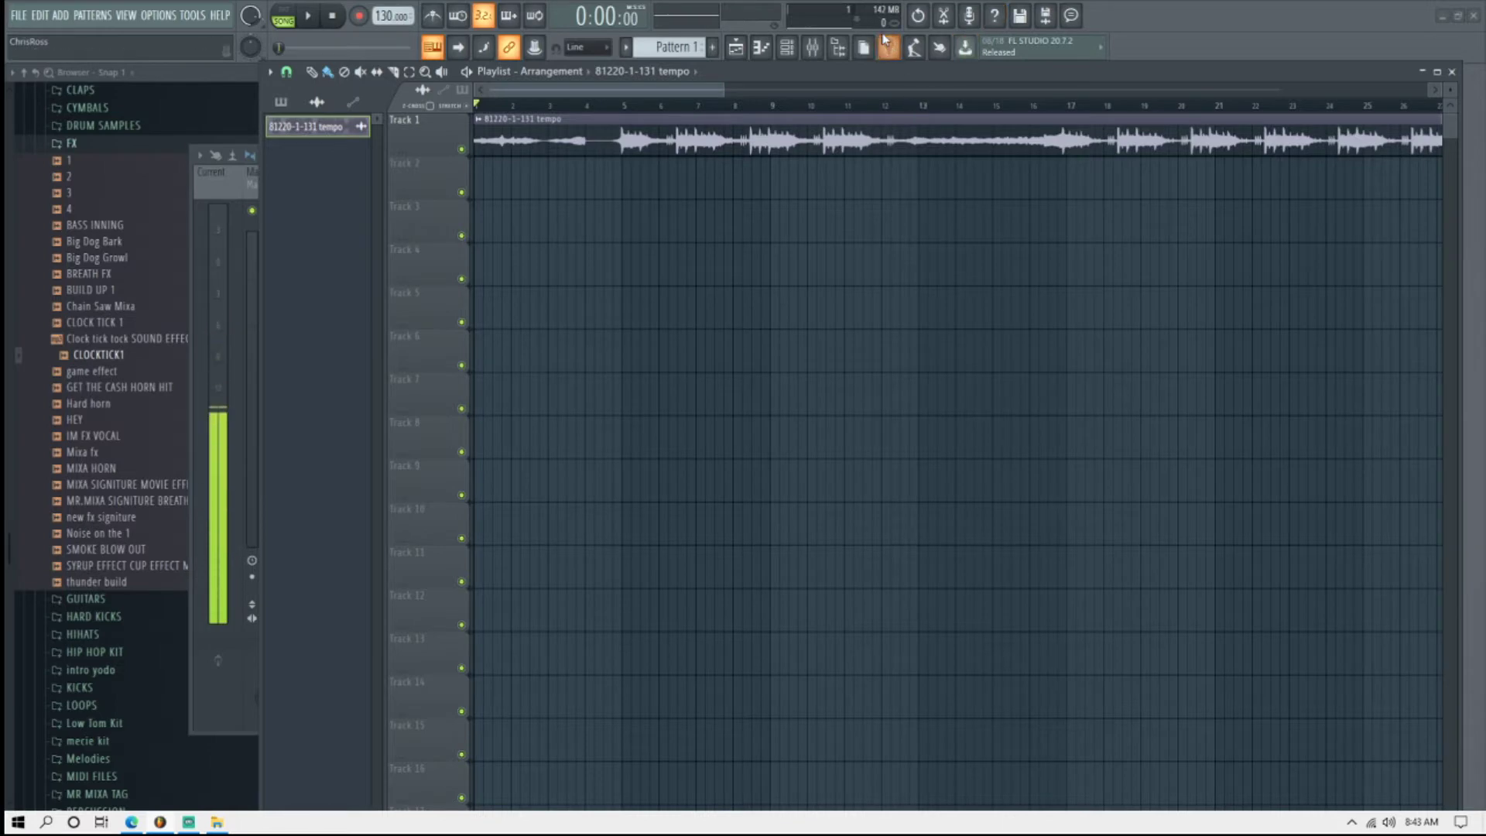
# Record a brief test take into the playlist as an audio clip and undo it, deleting its audio file.
pyautogui.doubleClick(723, 91)
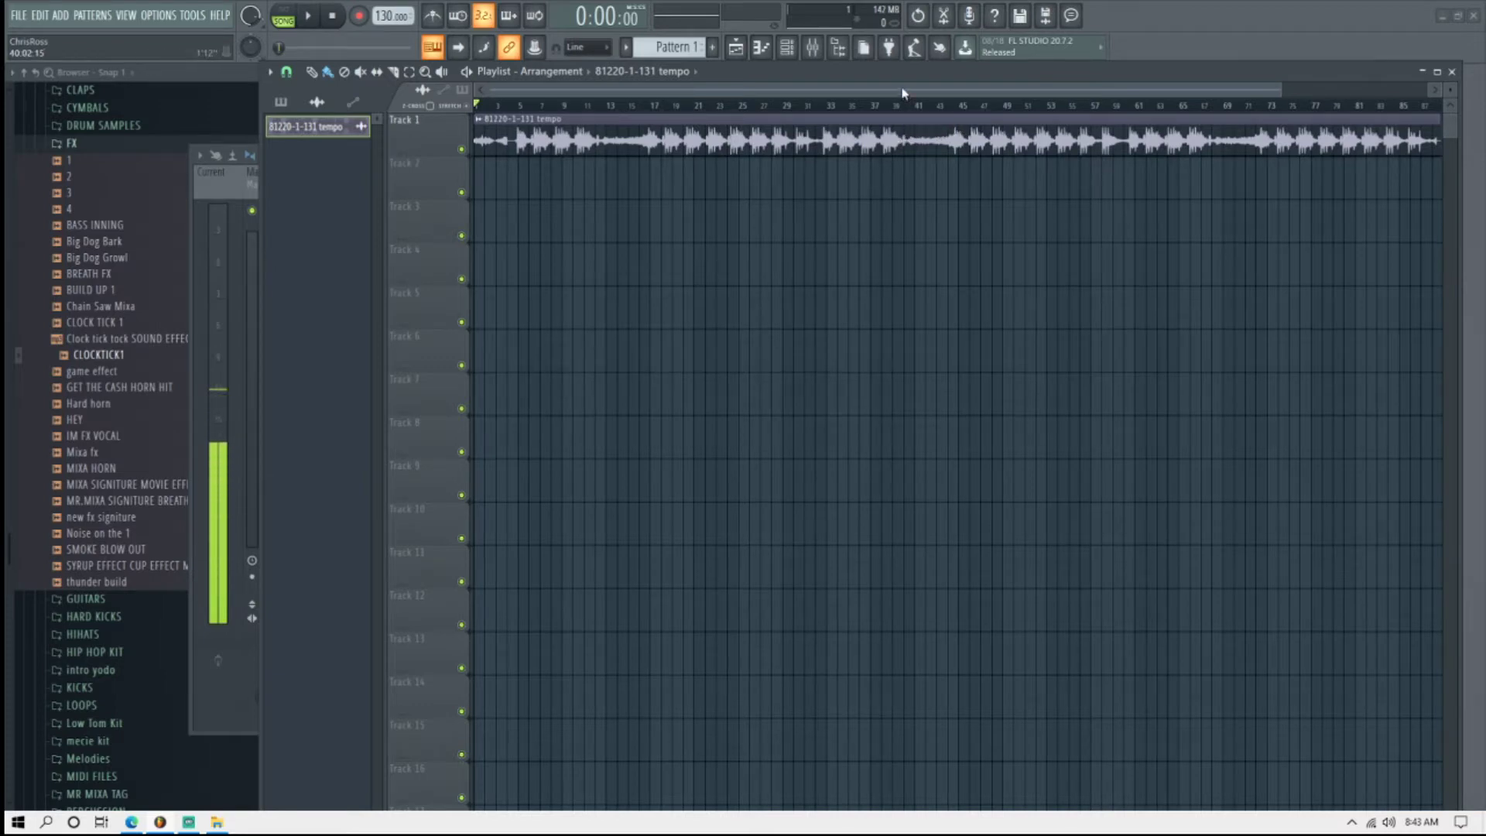
pyautogui.click(979, 19)
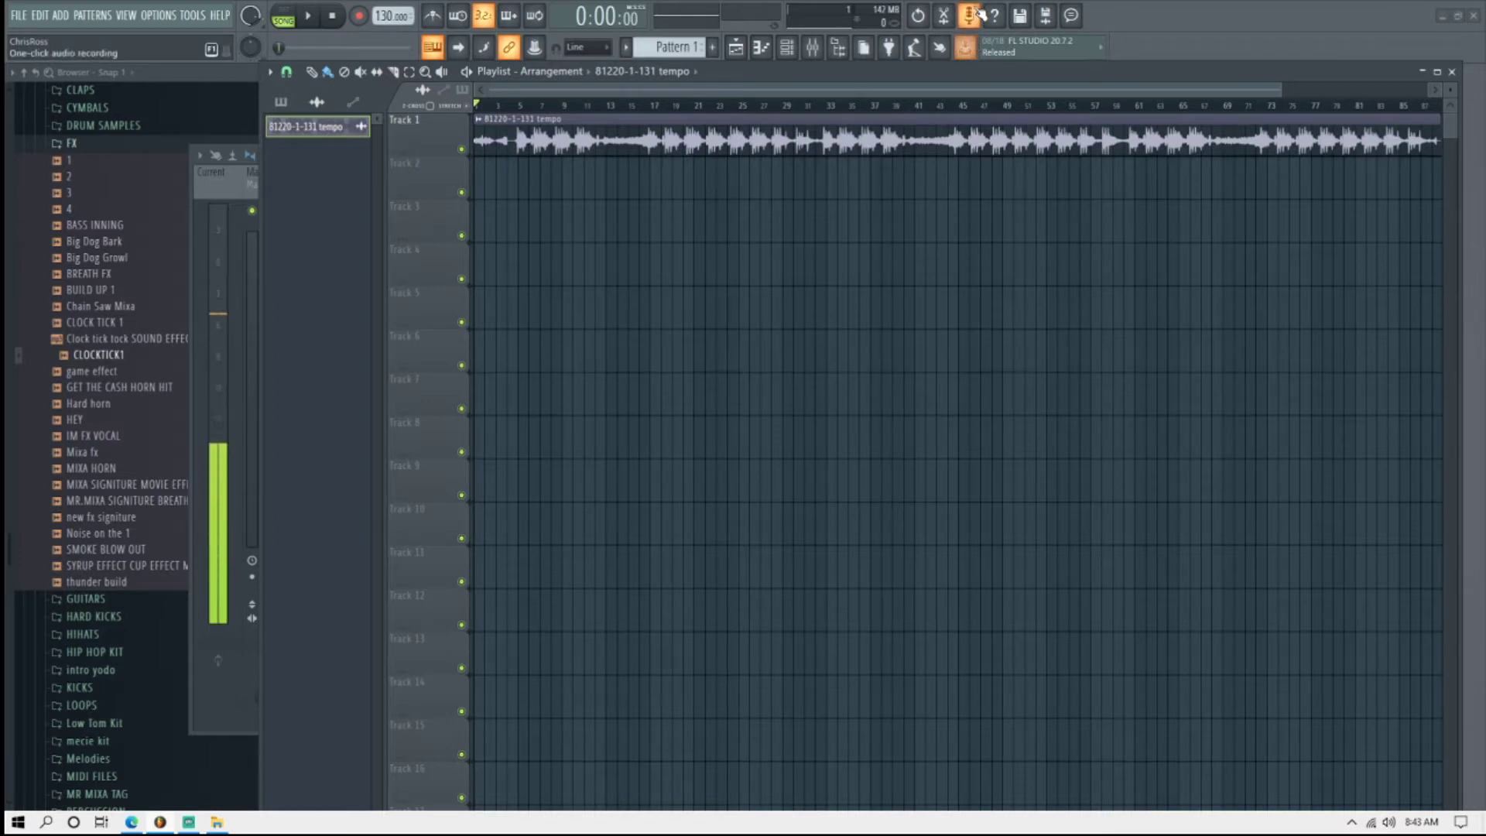
pyautogui.click(972, 17)
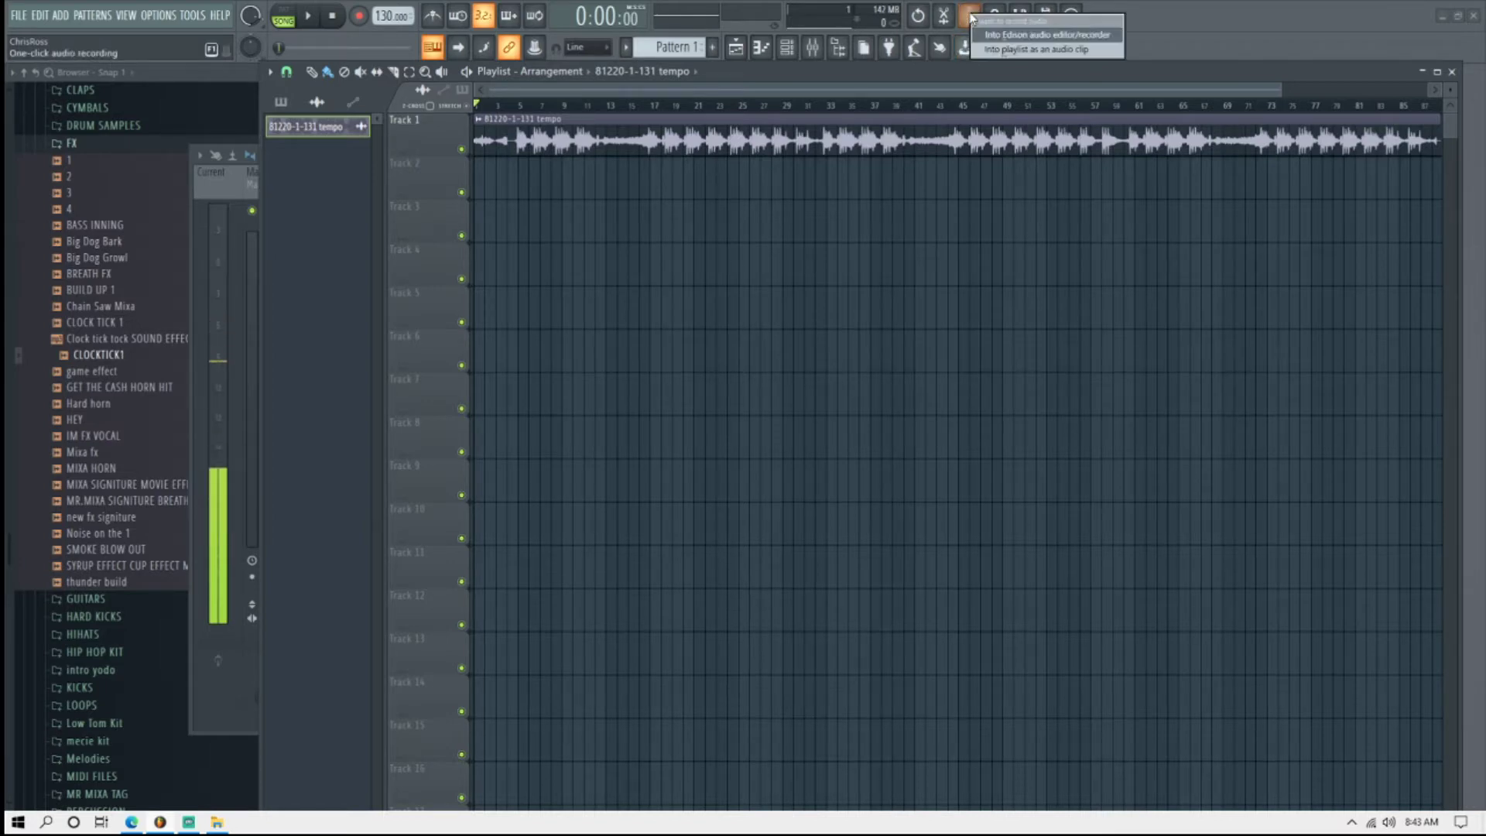
pyautogui.click(992, 50)
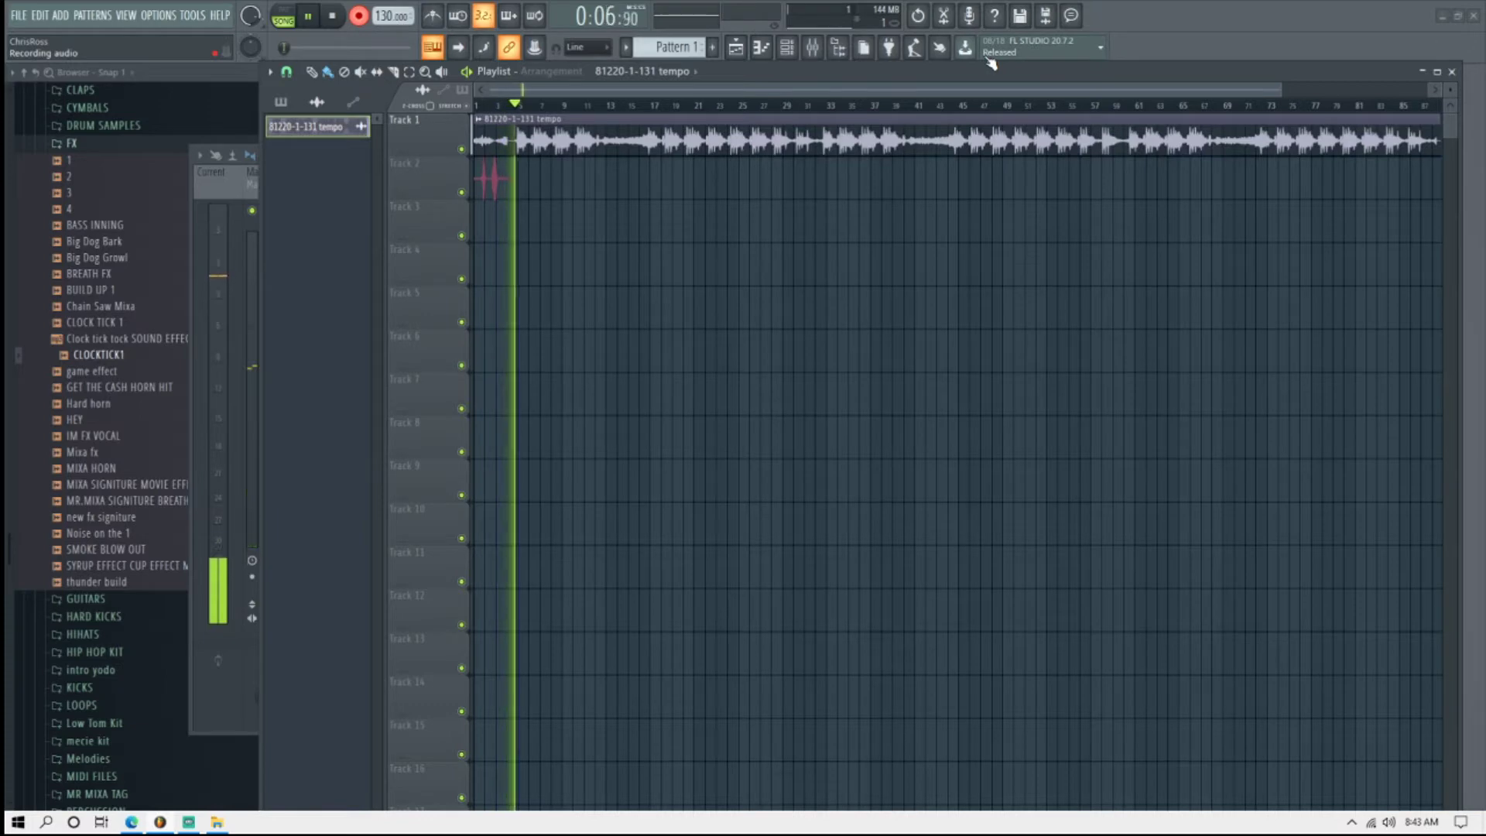
pyautogui.press('space')
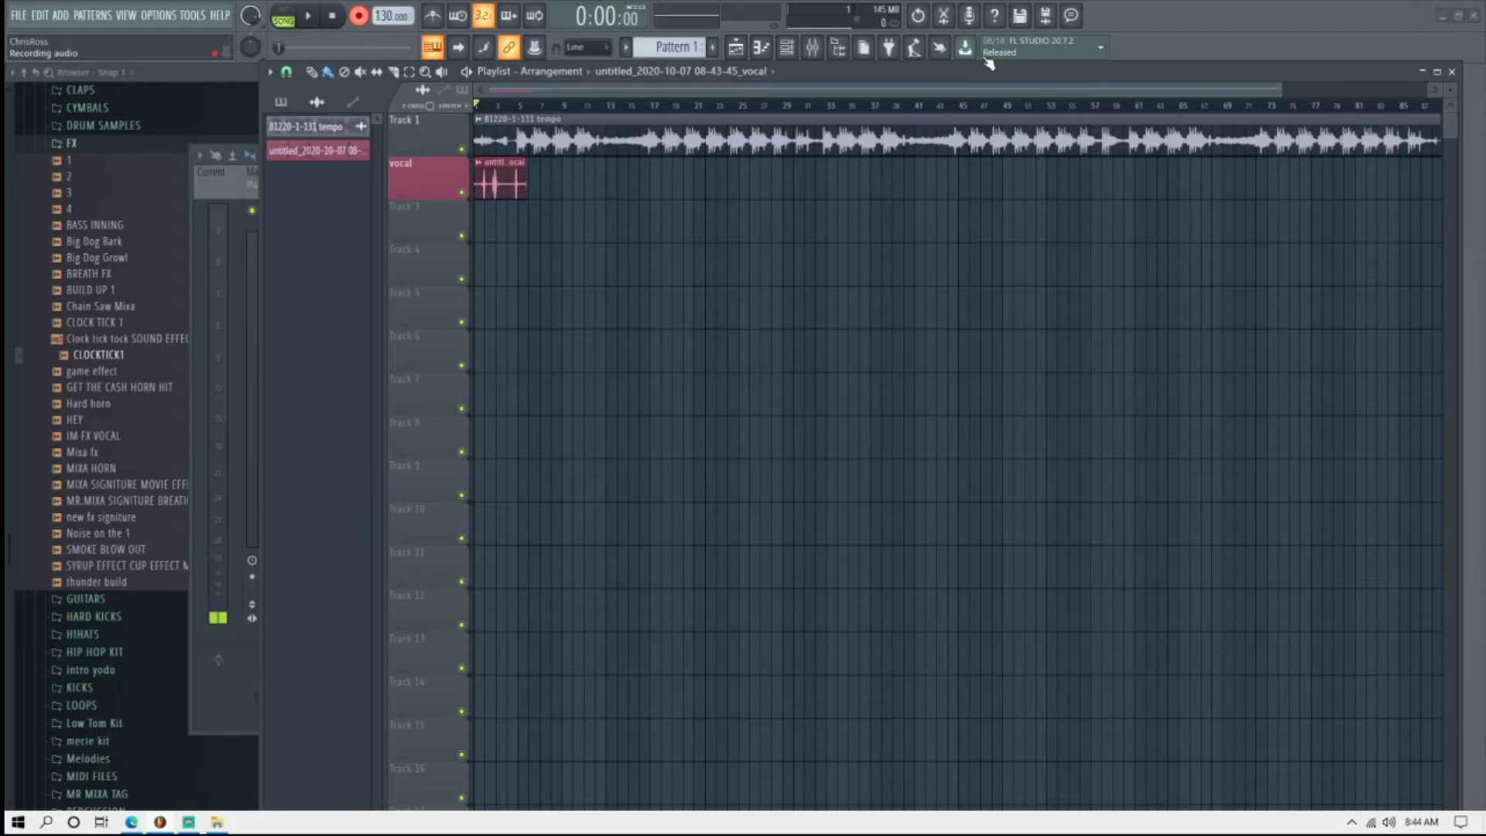
pyautogui.hotkey('ctrl', 'z')
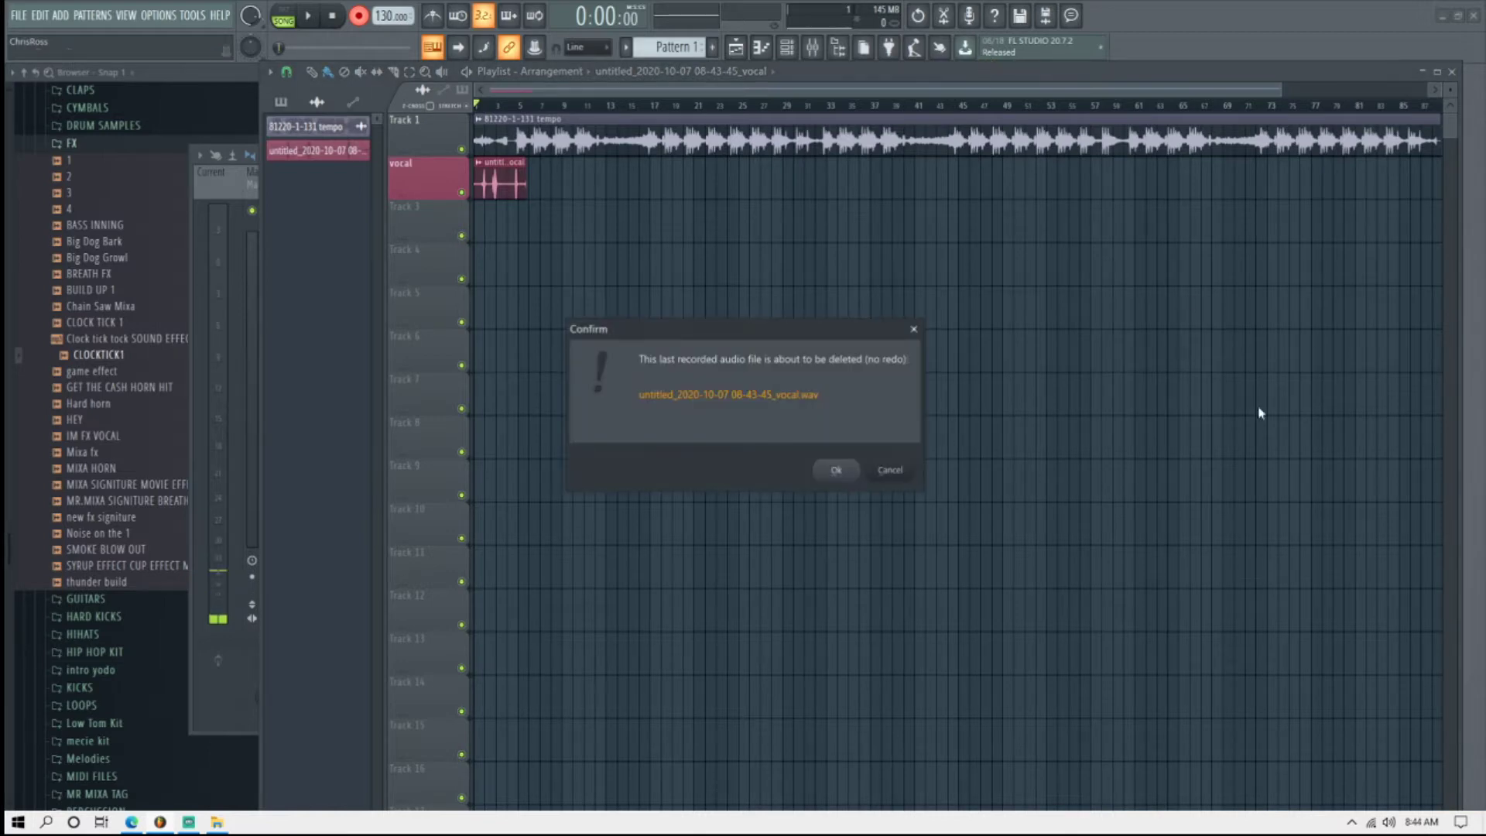
pyautogui.click(846, 474)
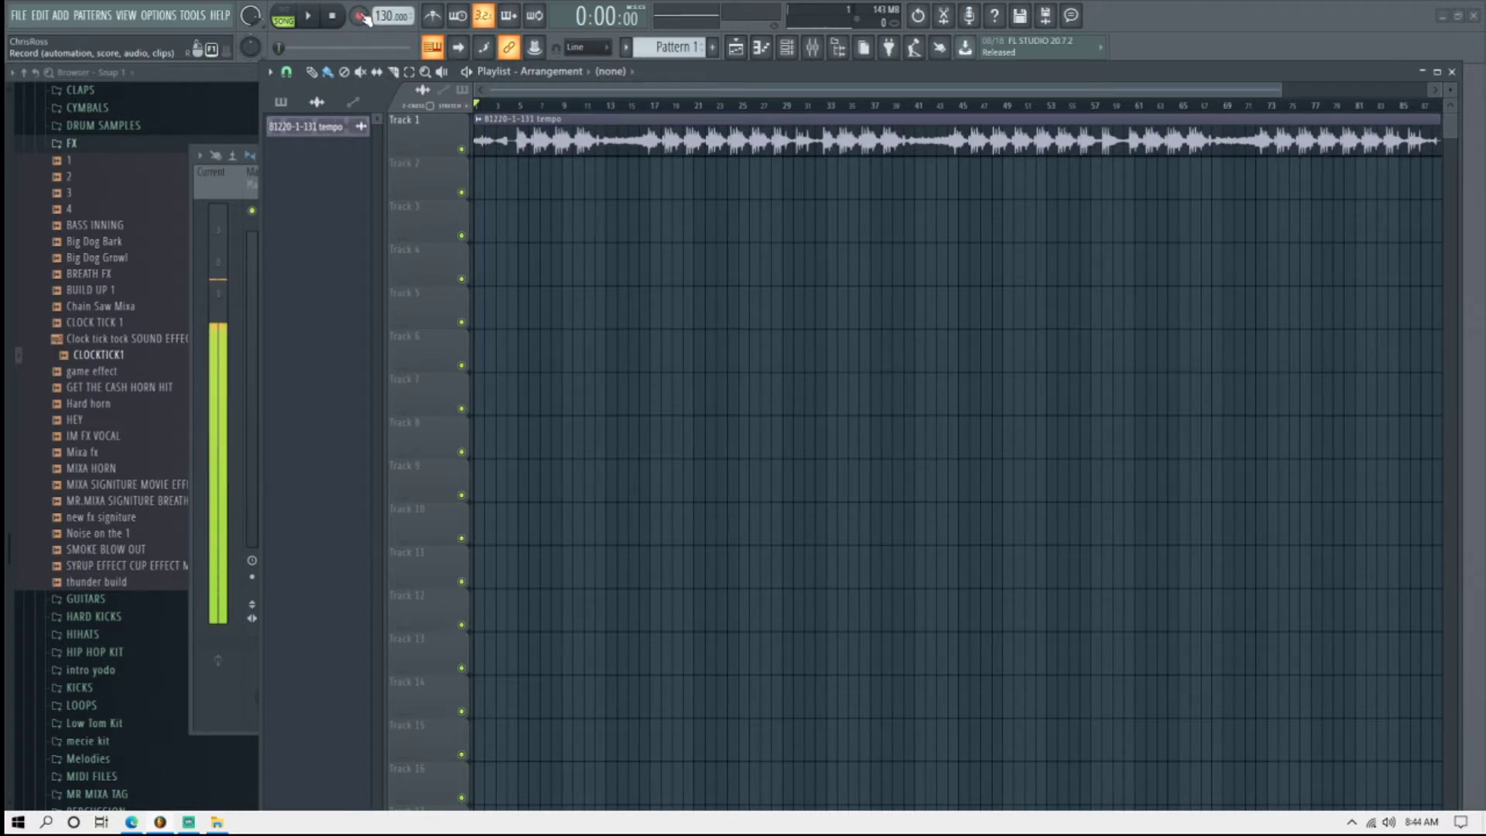
# Record a vocal take about 12 bars long into the playlist as an audio clip and route the clip to mixer track 5.
pyautogui.click(979, 21)
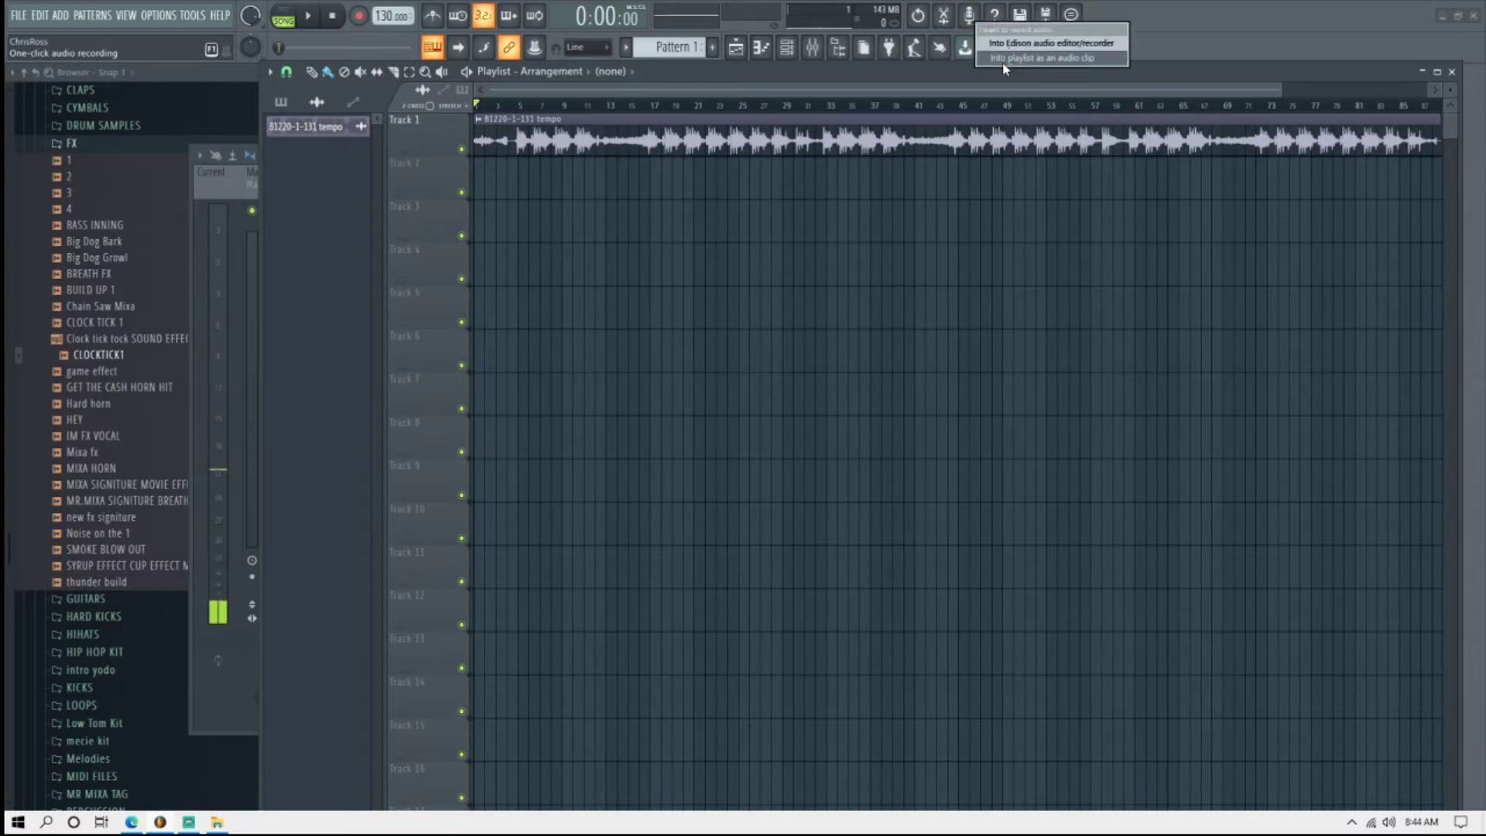
pyautogui.click(1004, 59)
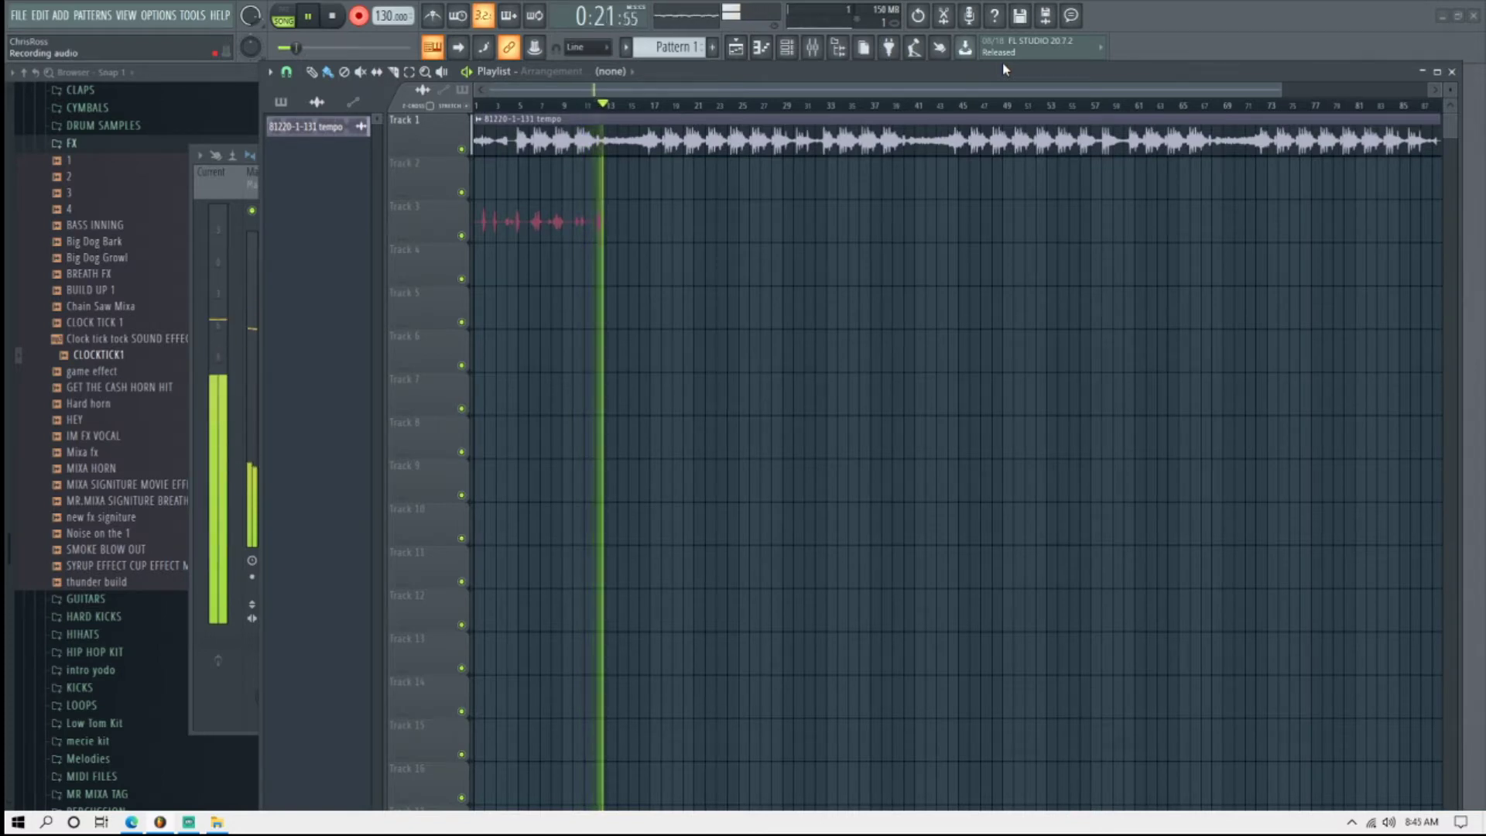
pyautogui.press('space')
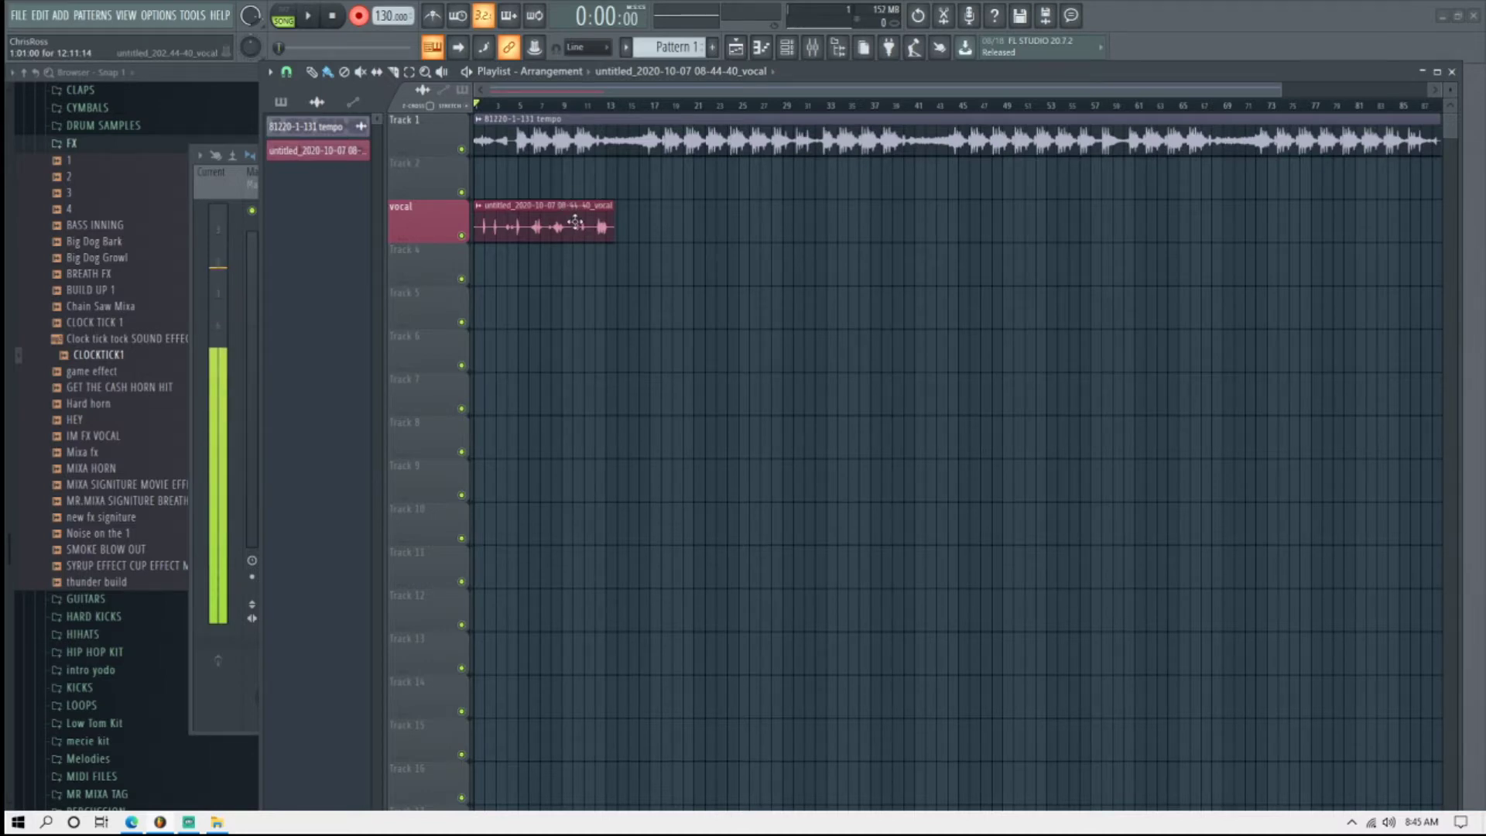
pyautogui.doubleClick(577, 224)
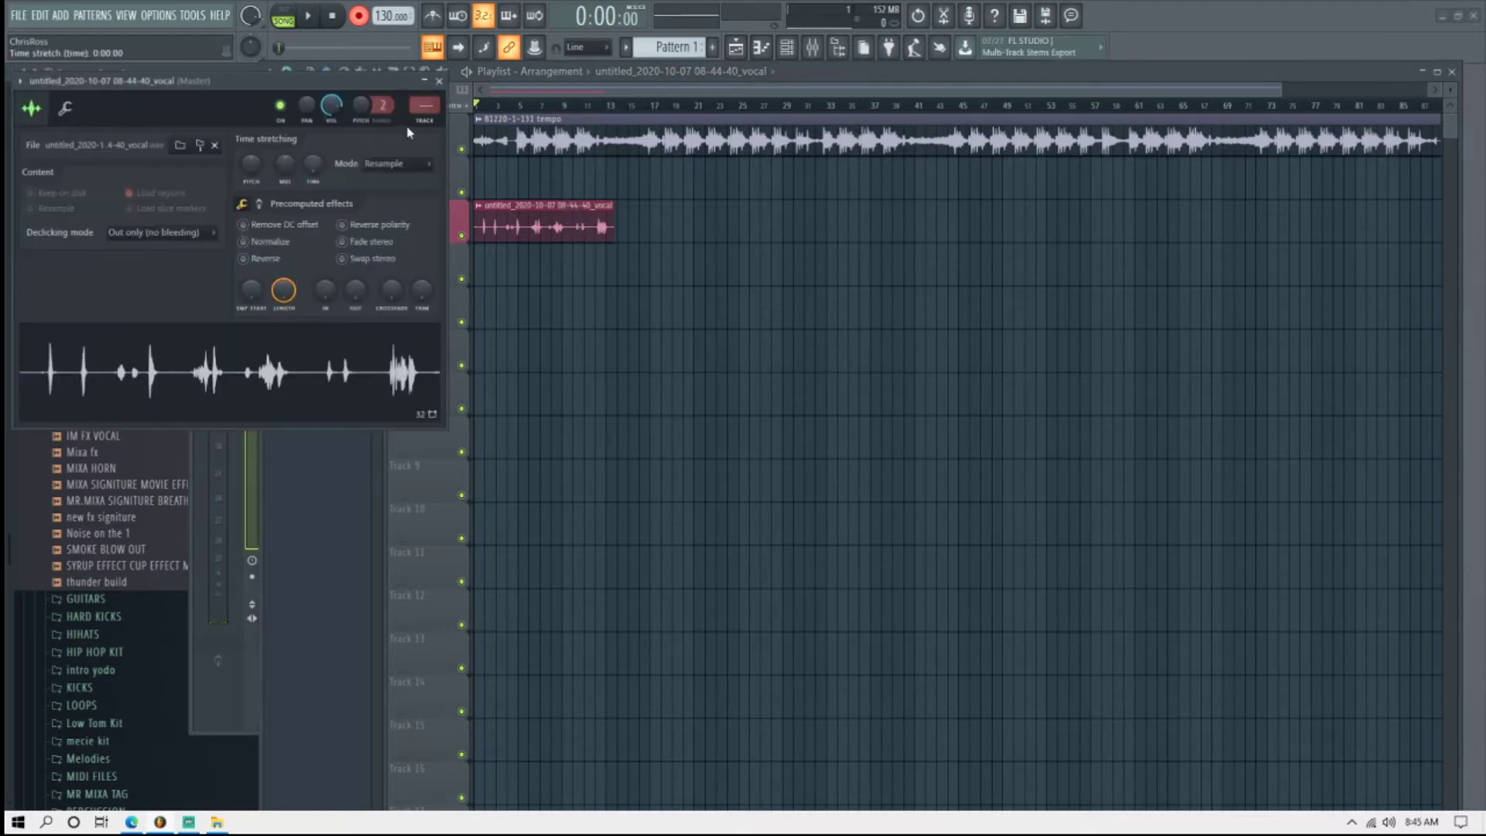
pyautogui.click(428, 122)
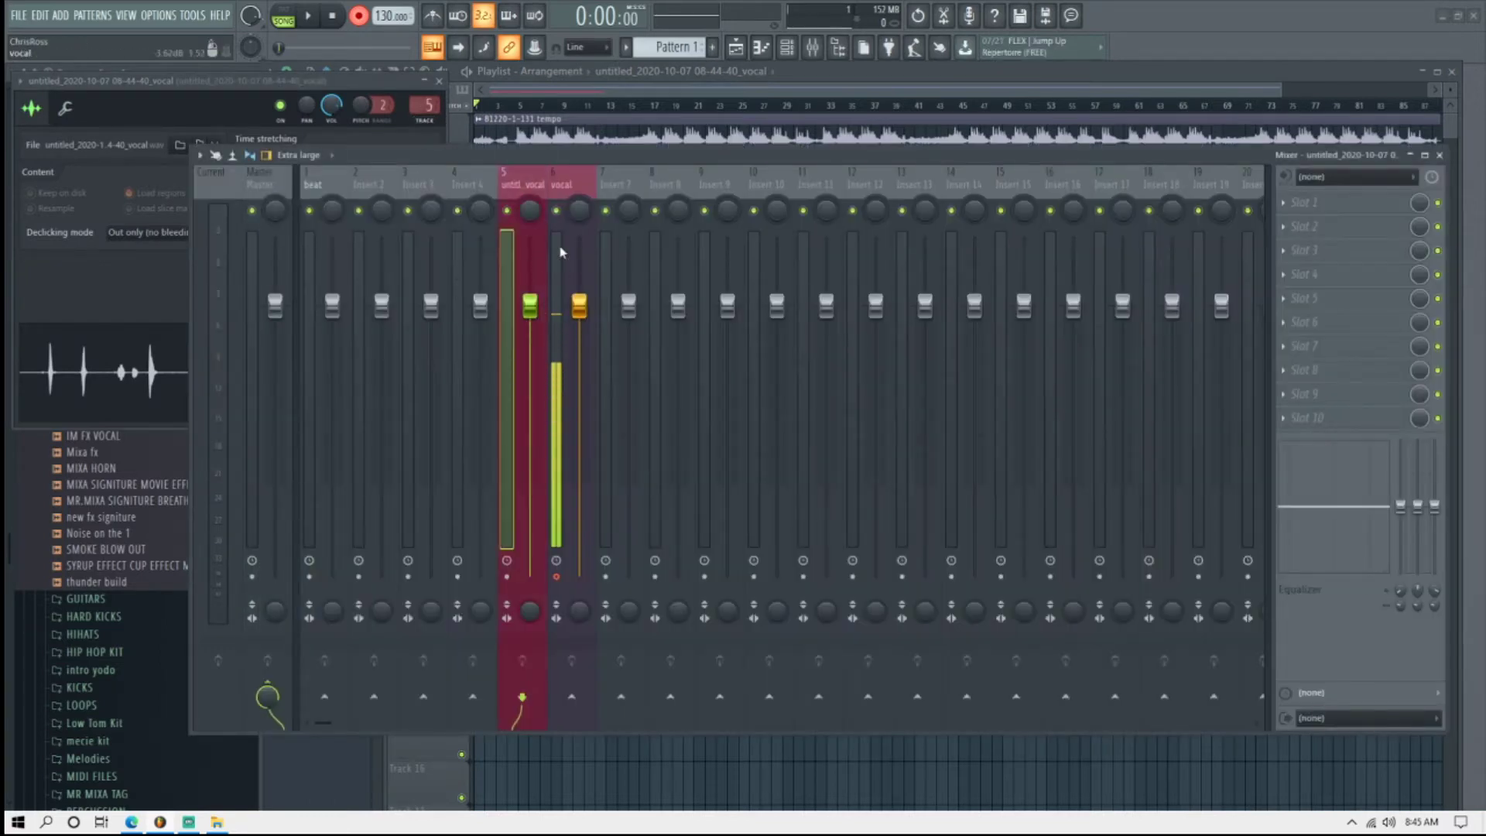
# Rename mixer track 6 to "vocal 1 use".
pyautogui.rightClick(593, 172)
pyautogui.click(646, 189)
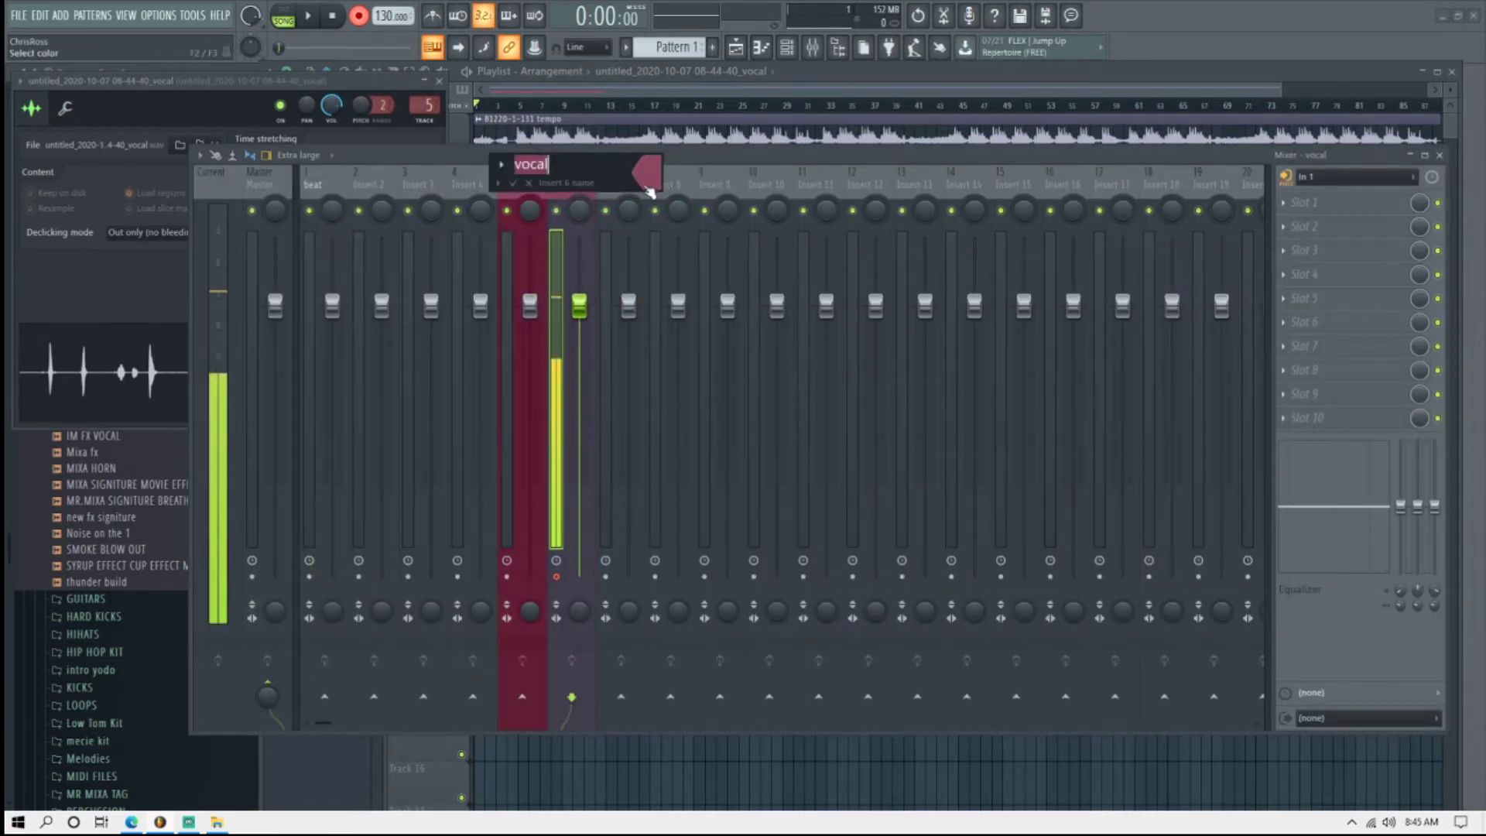
pyautogui.write('vocal')
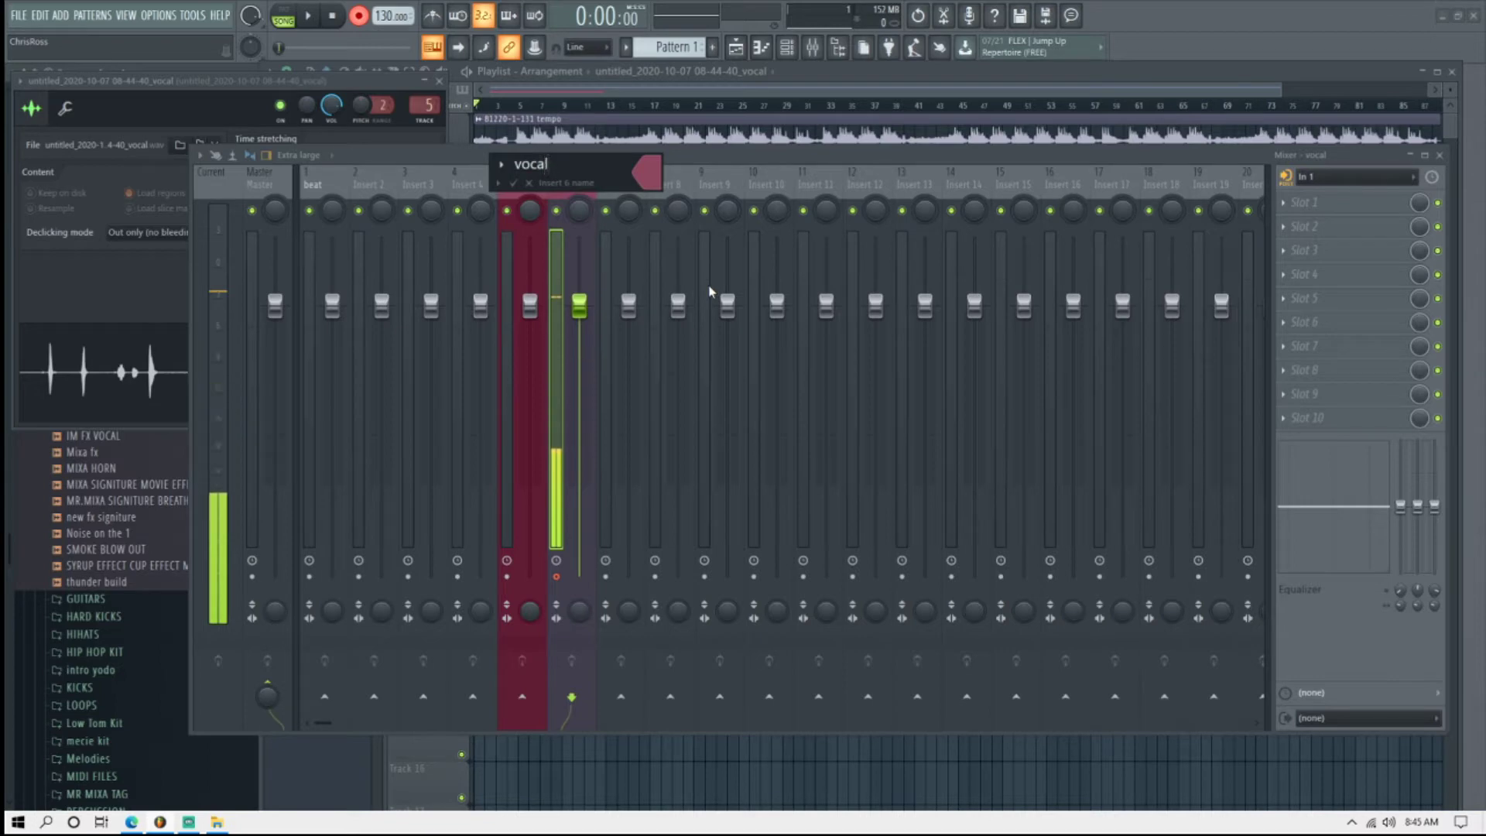
pyautogui.write(' 1 use')
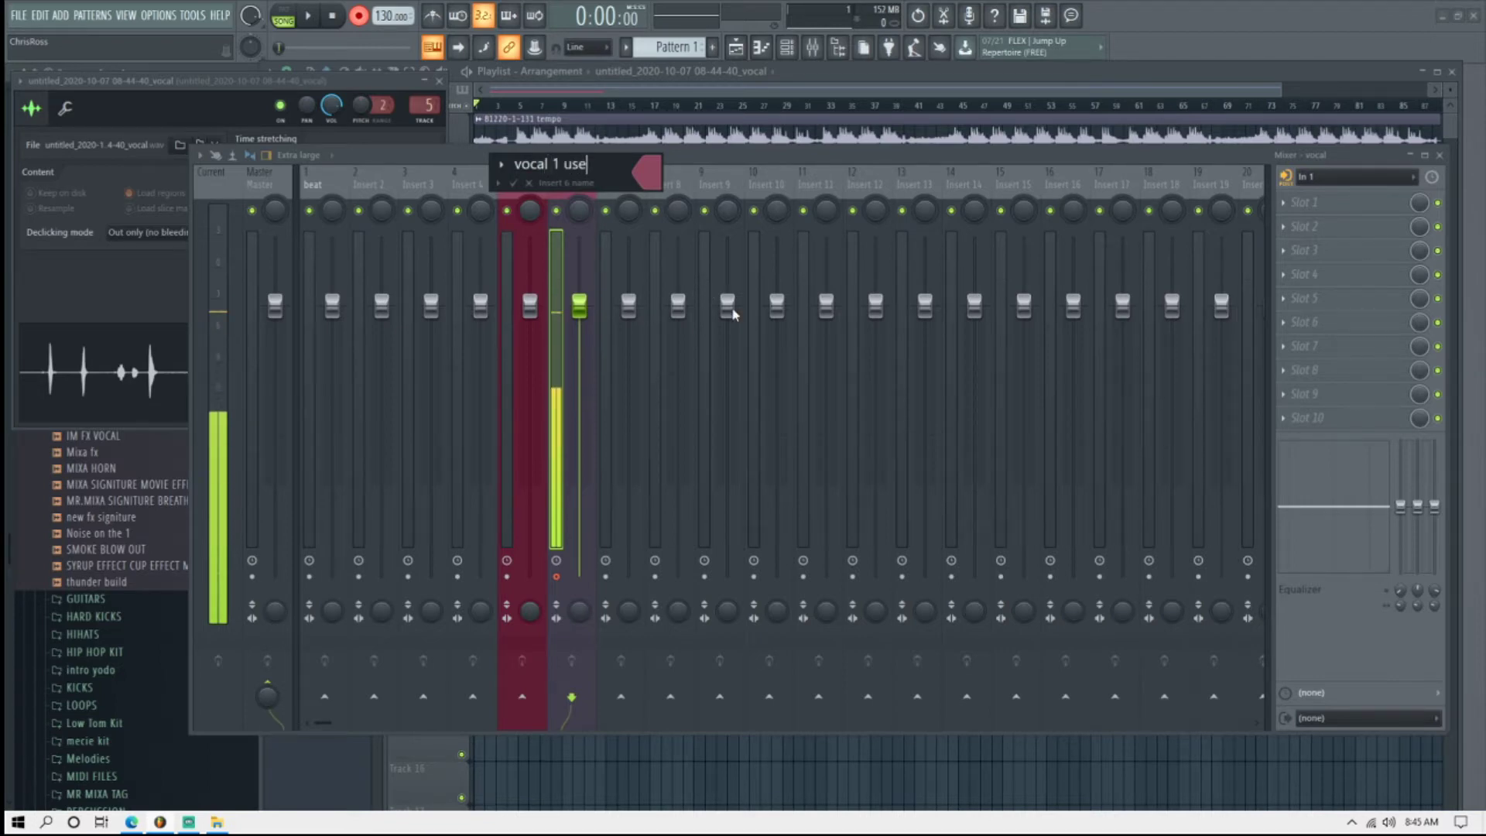
pyautogui.press('Return')
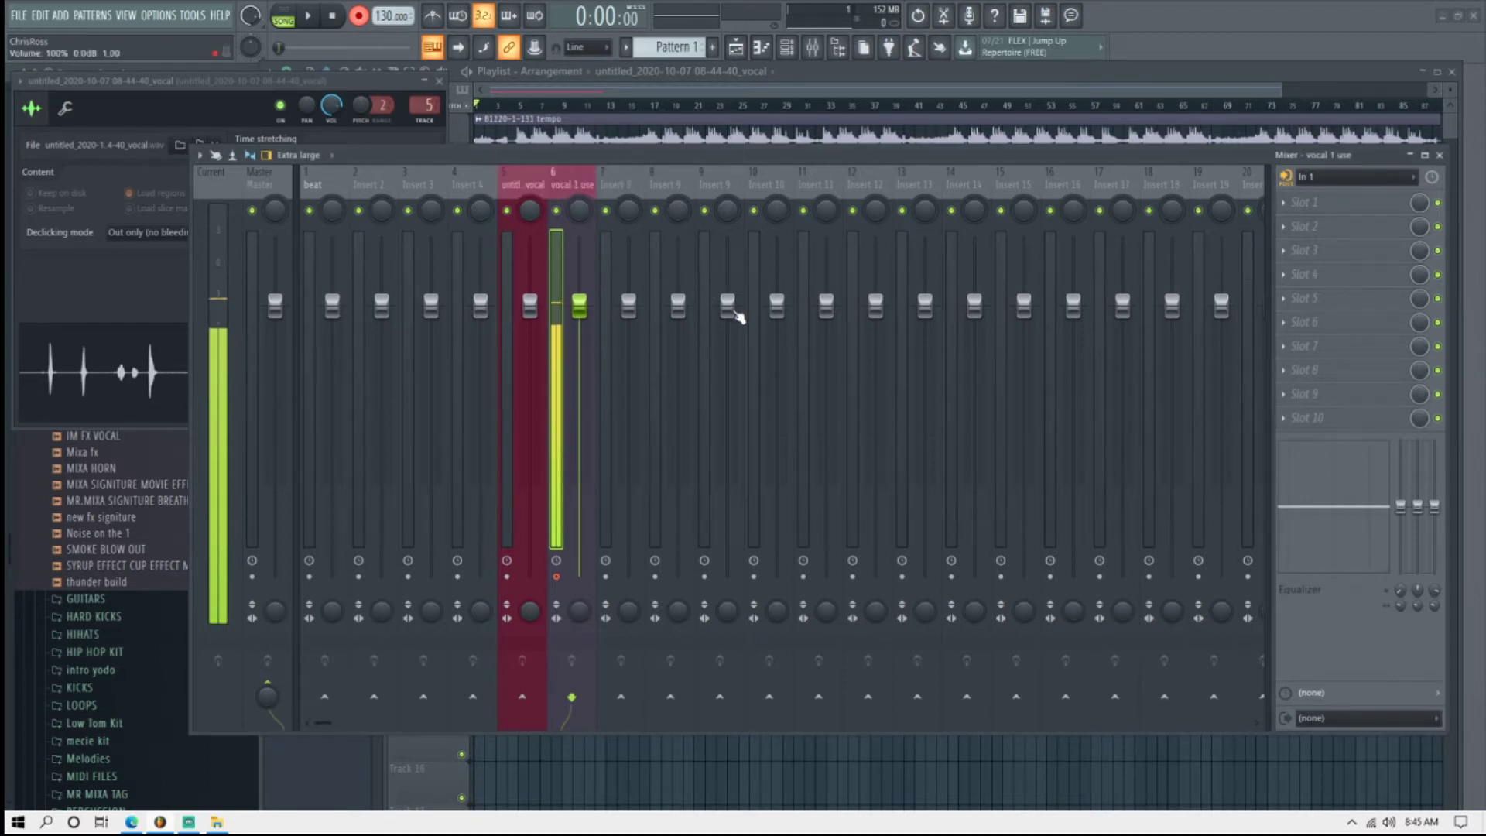
# Rename mixer track 6 back to "vocal".
pyautogui.click(538, 187)
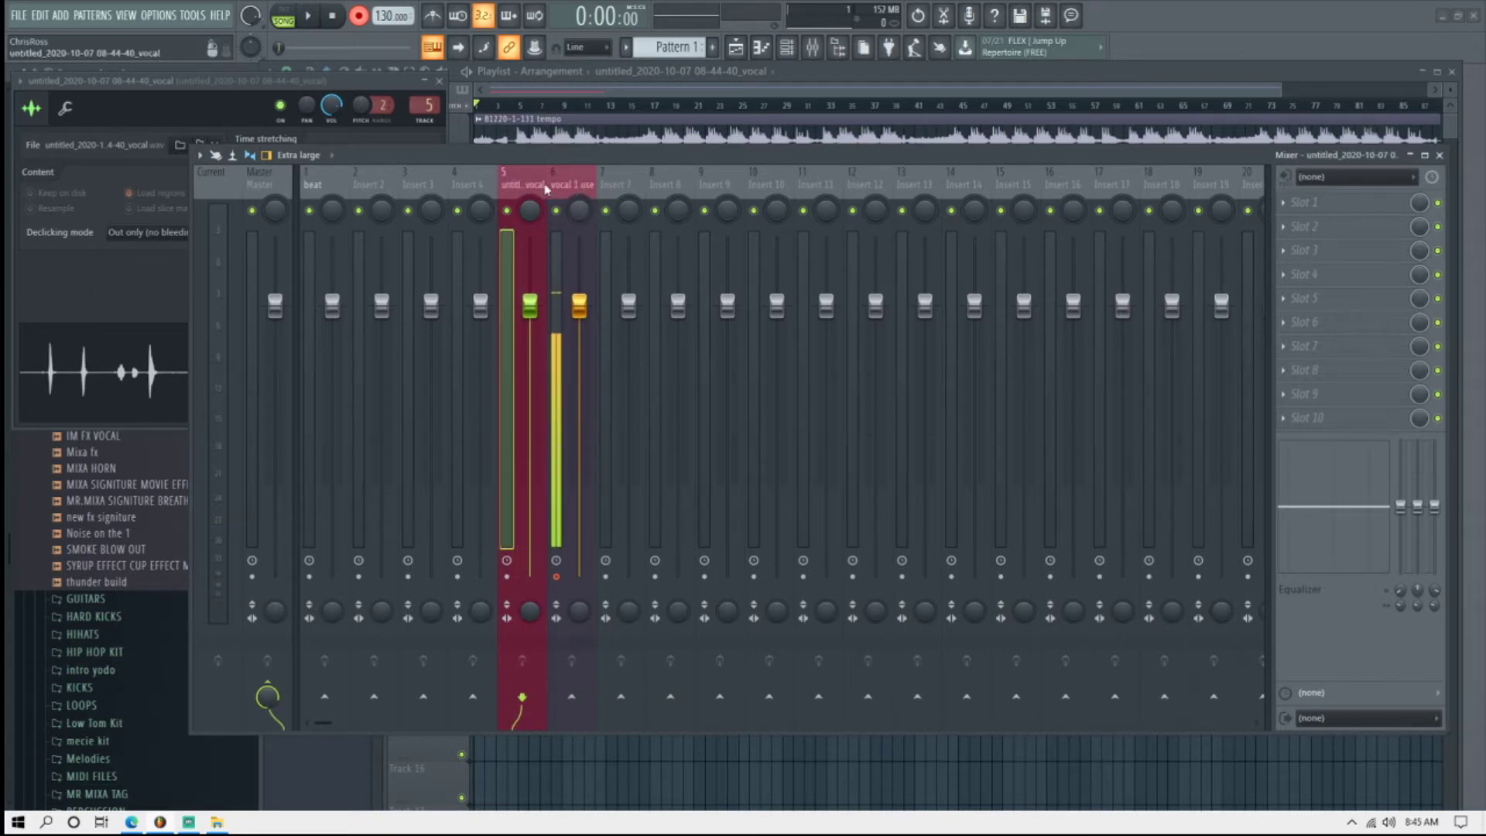
pyautogui.rightClick(585, 185)
pyautogui.click(639, 183)
pyautogui.write('vocal')
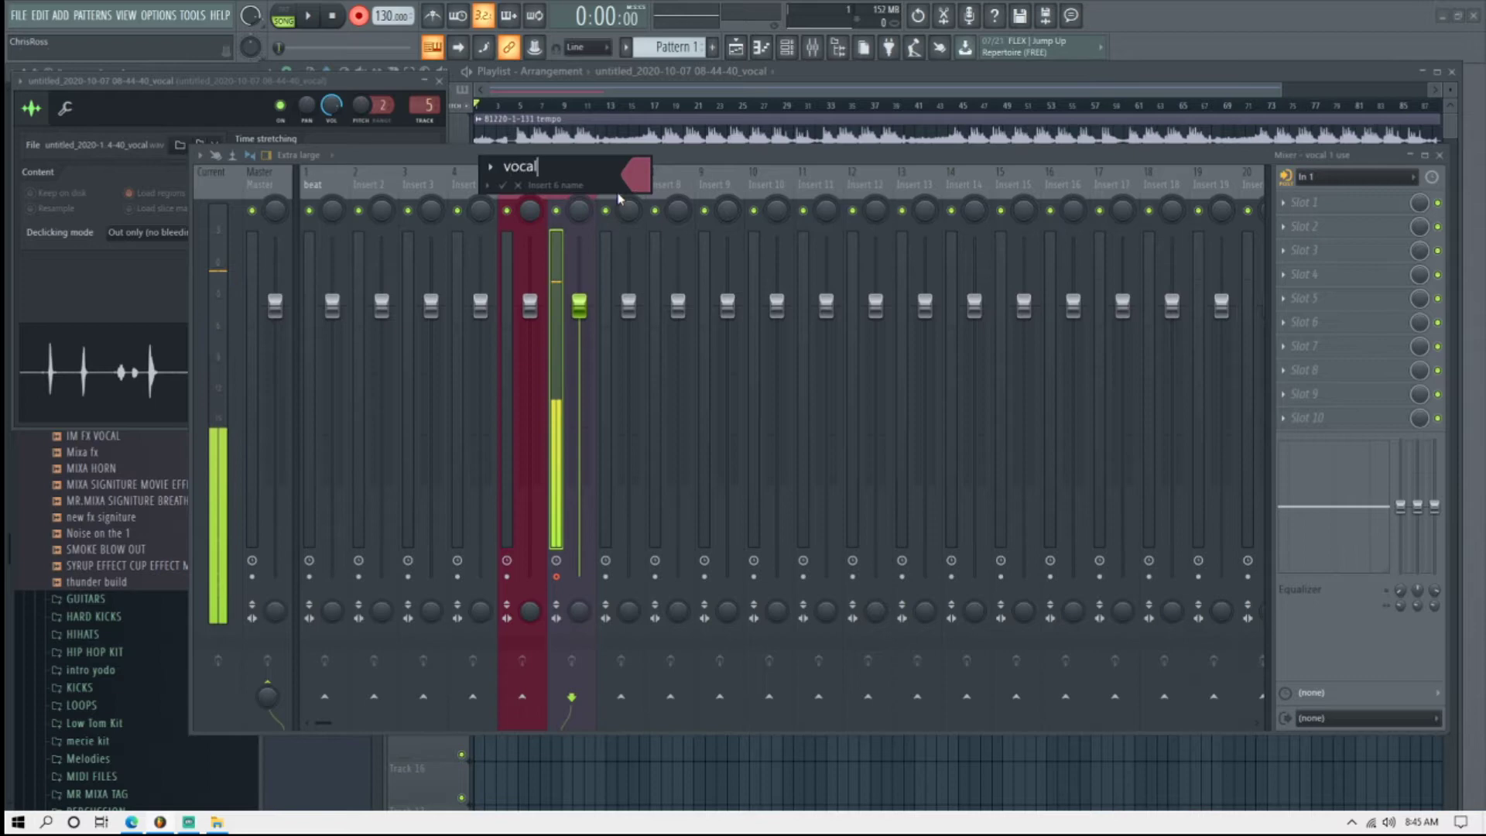
pyautogui.press('Return')
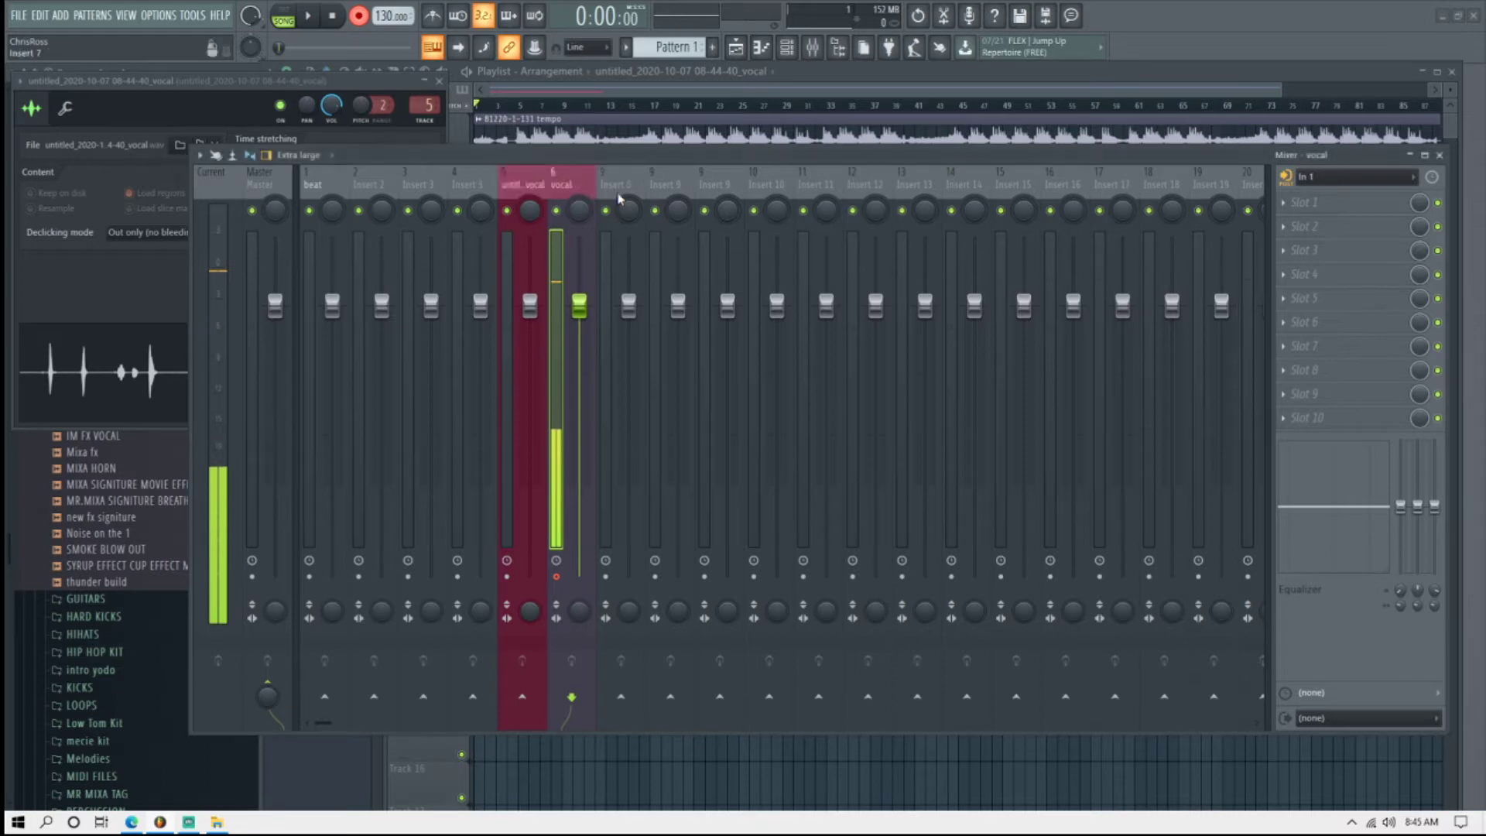
# Rename mixer track 5, which receives the recorded vocal clip, to "vocal use".
pyautogui.rightClick(543, 177)
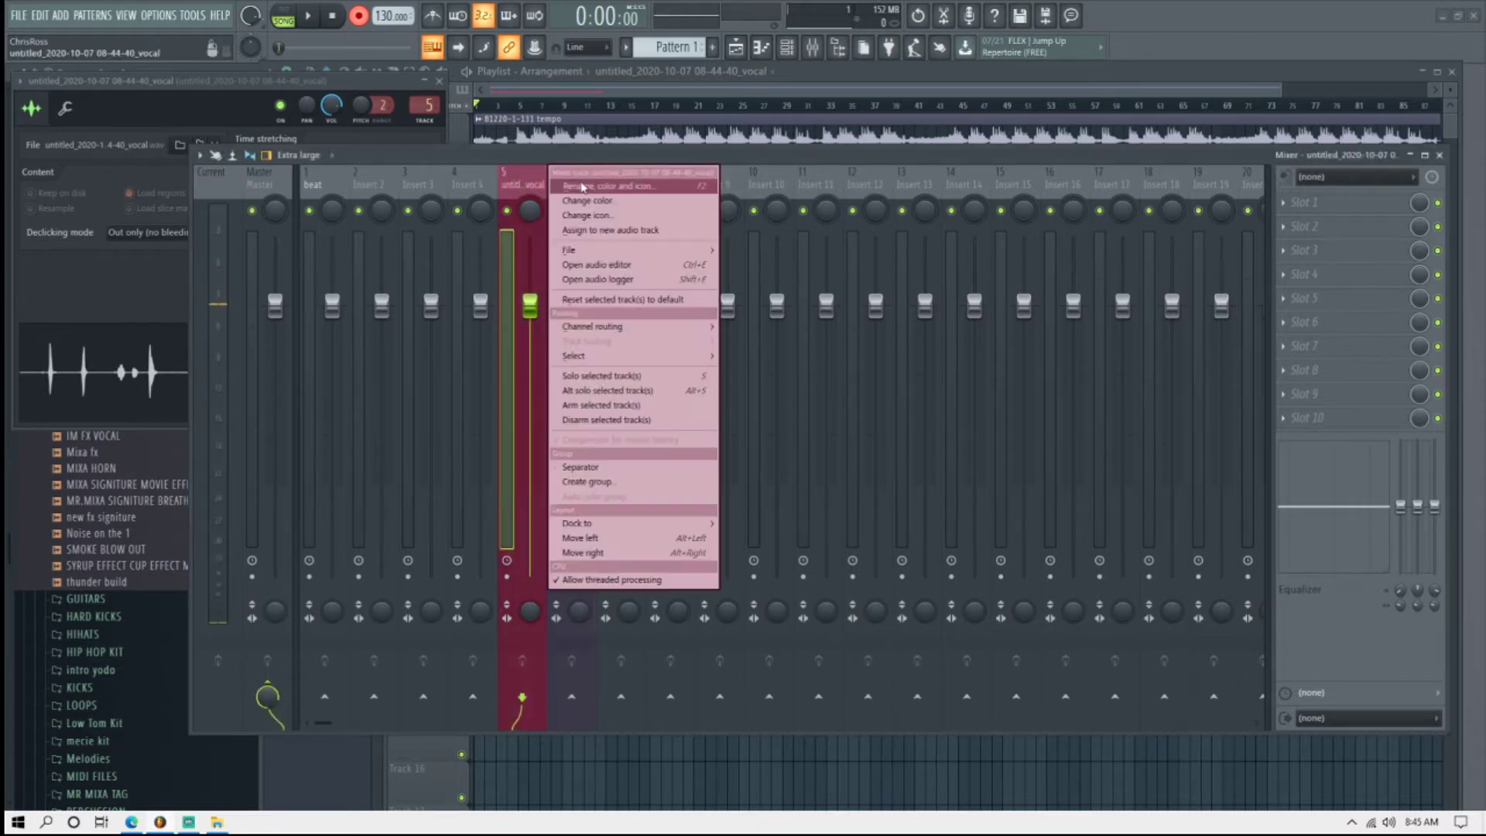
pyautogui.click(590, 196)
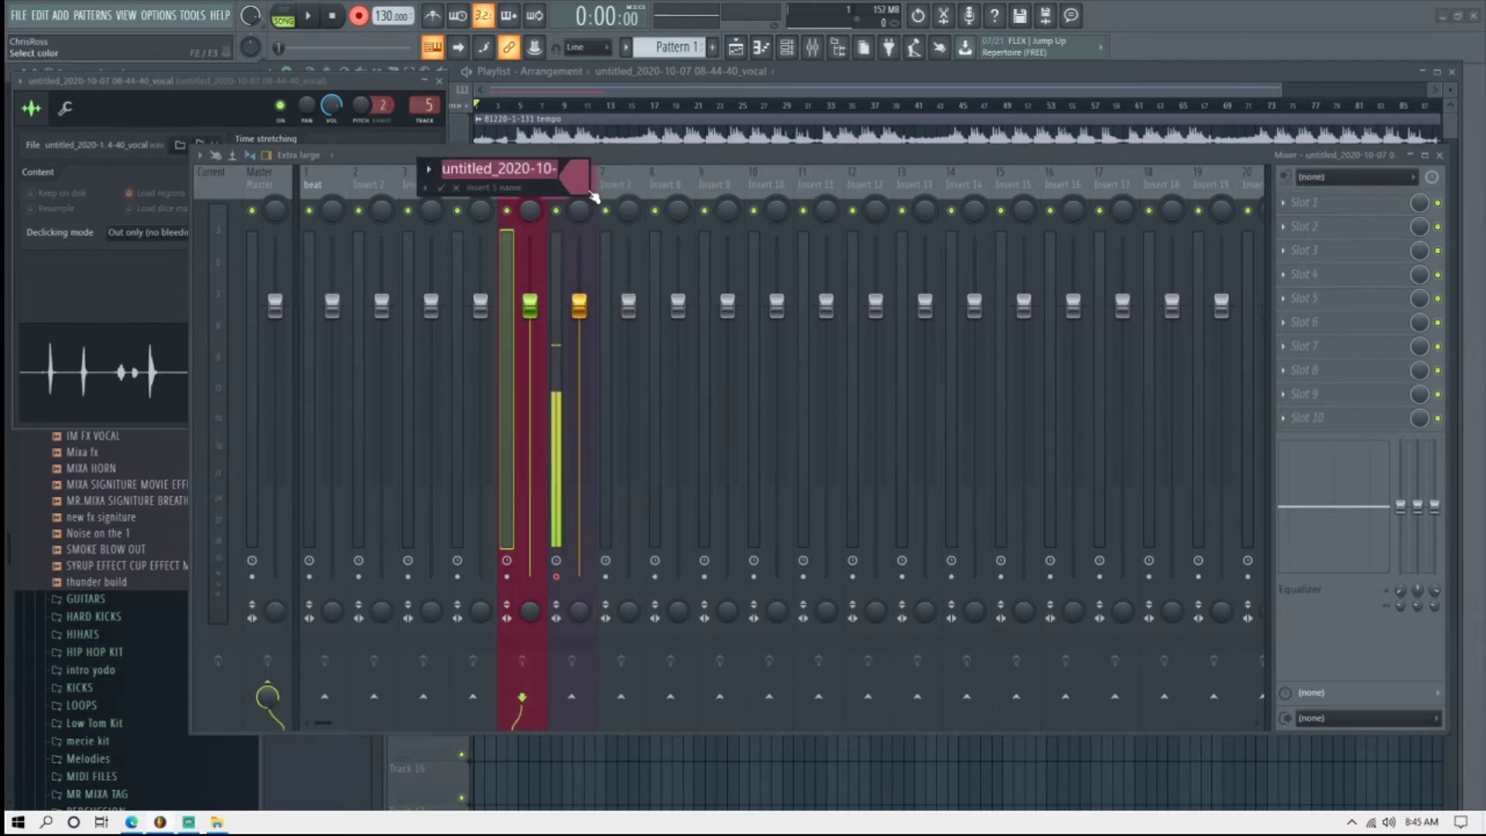
pyautogui.write('vocal use')
pyautogui.press('Return')
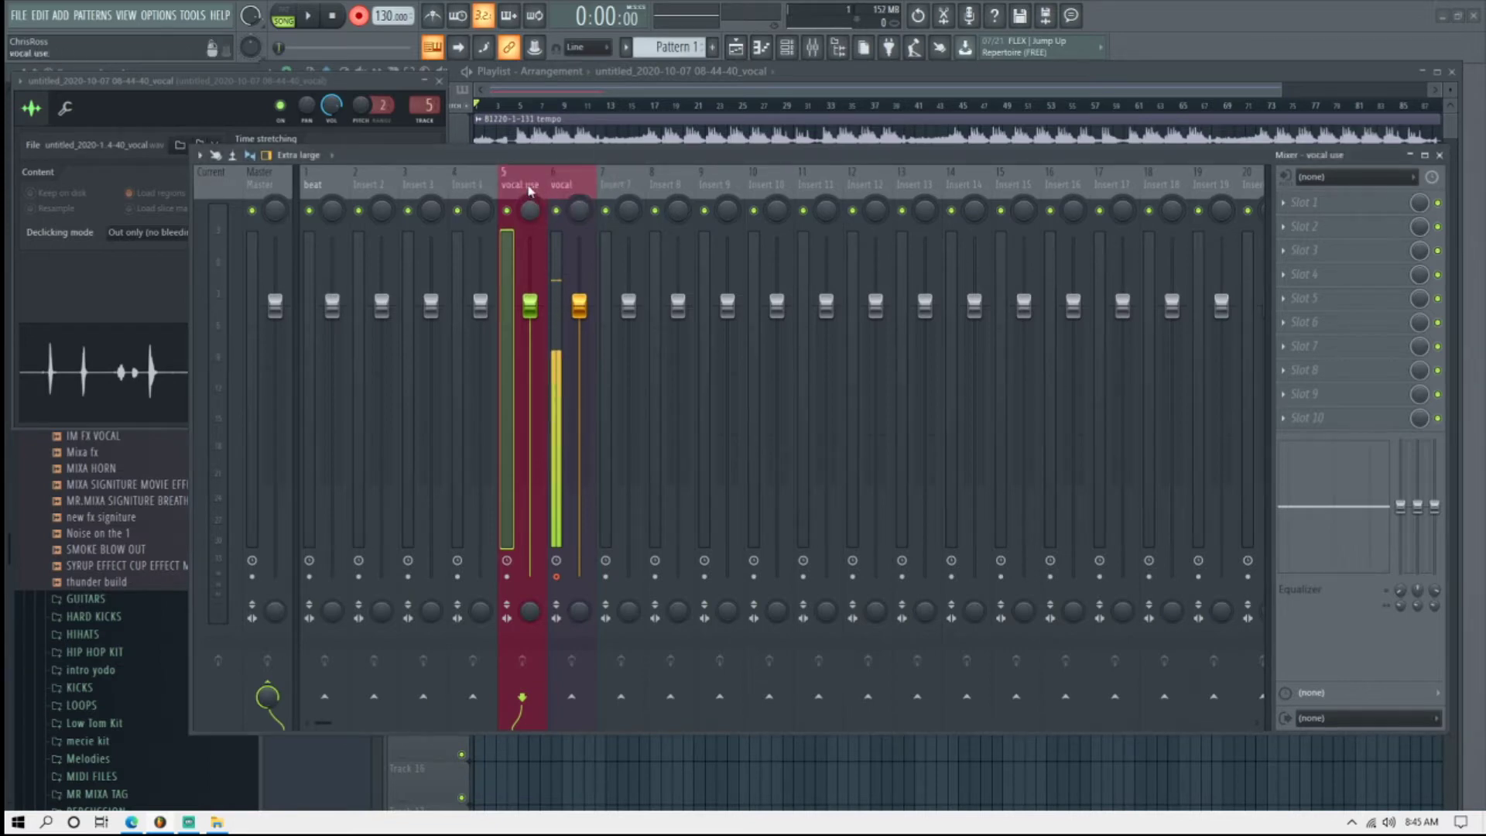
# Load Fruity Parametric EQ 2 in the first effect slot of the vocal use track and play the recorded take through it.
pyautogui.click(1369, 221)
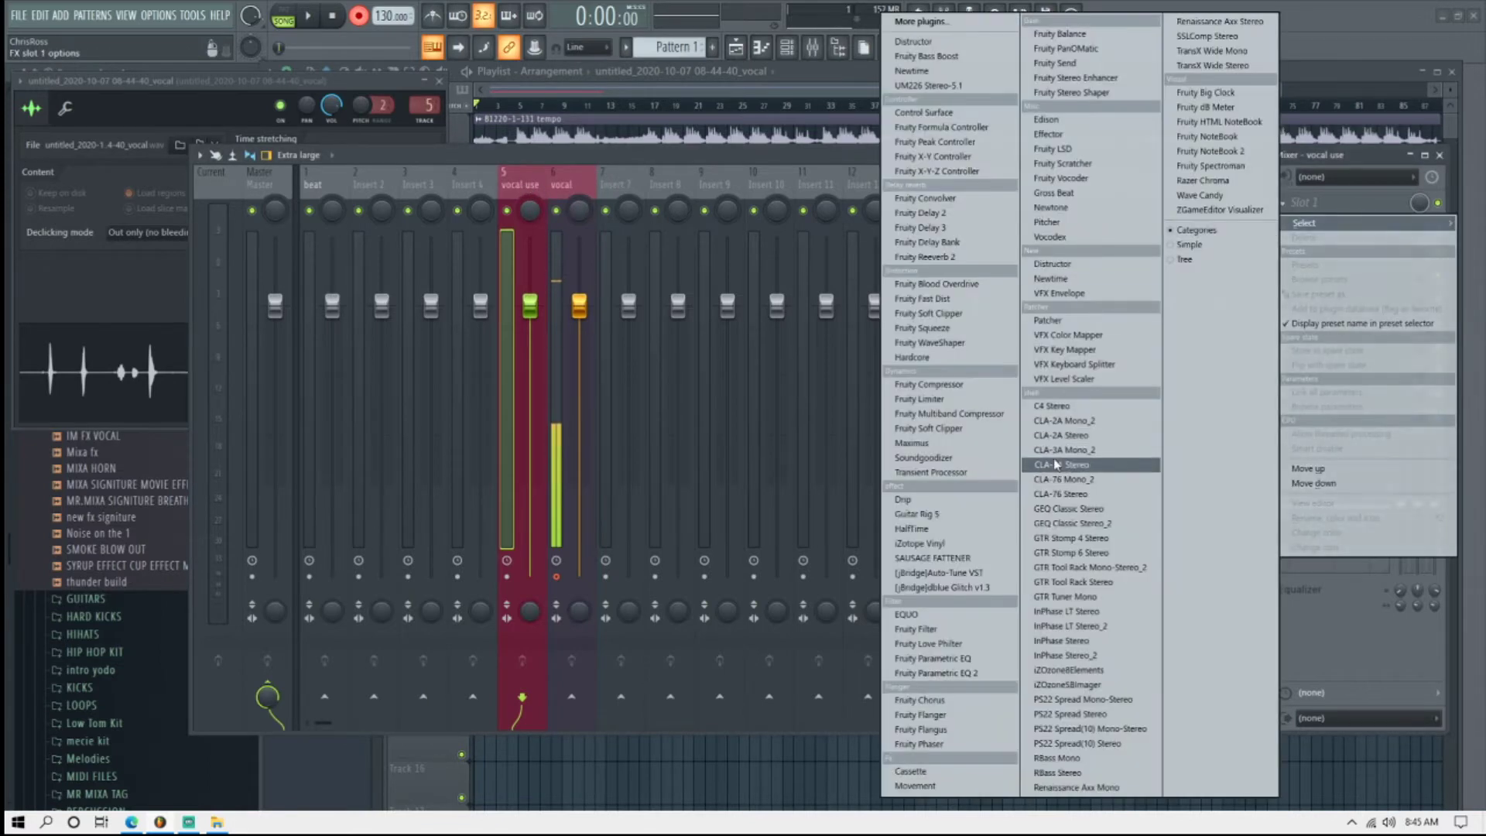
pyautogui.click(996, 673)
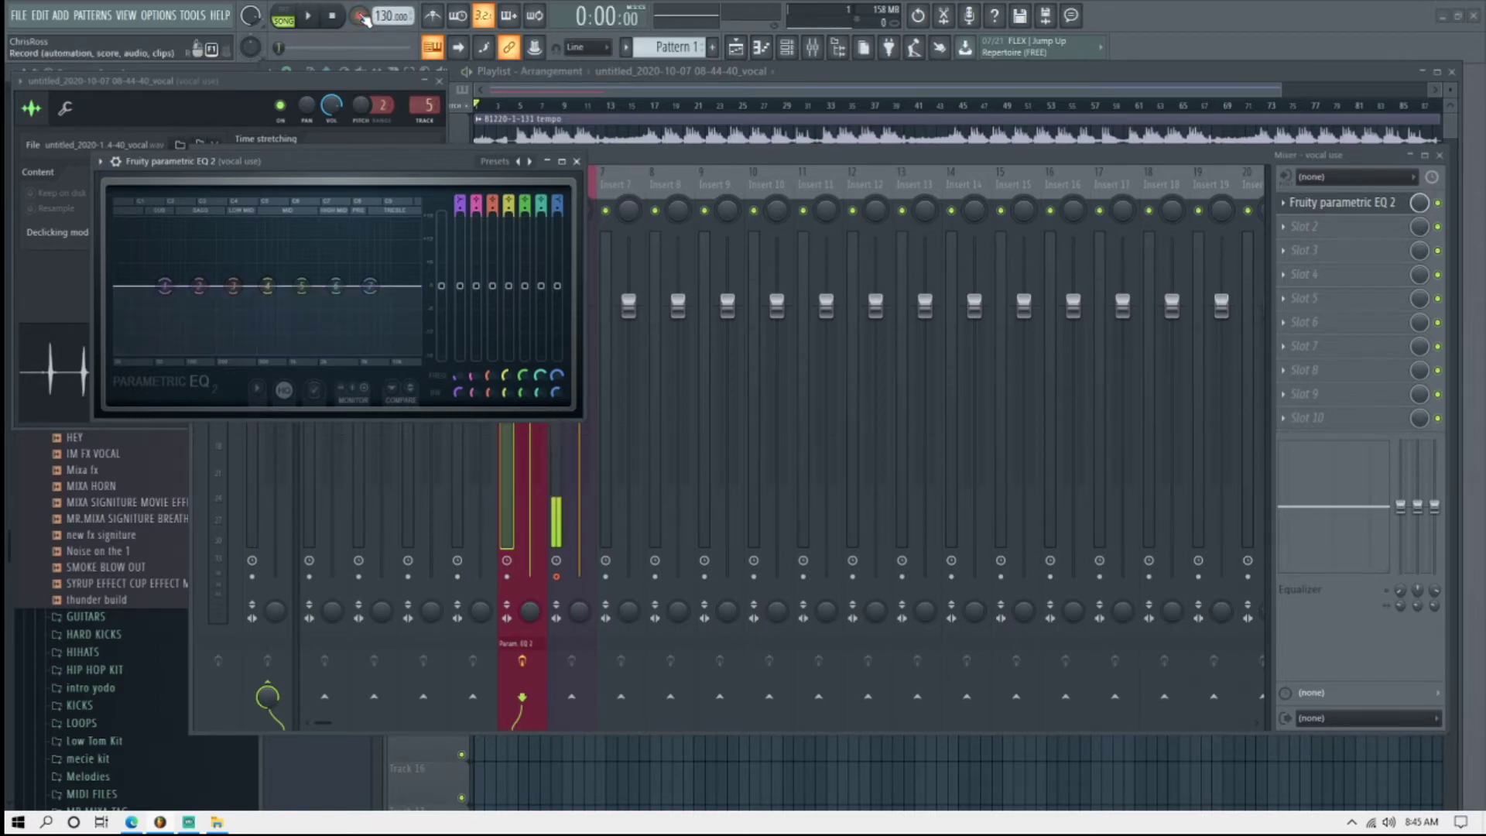
pyautogui.moveTo(448, 165); pyautogui.dragTo(882, 193)
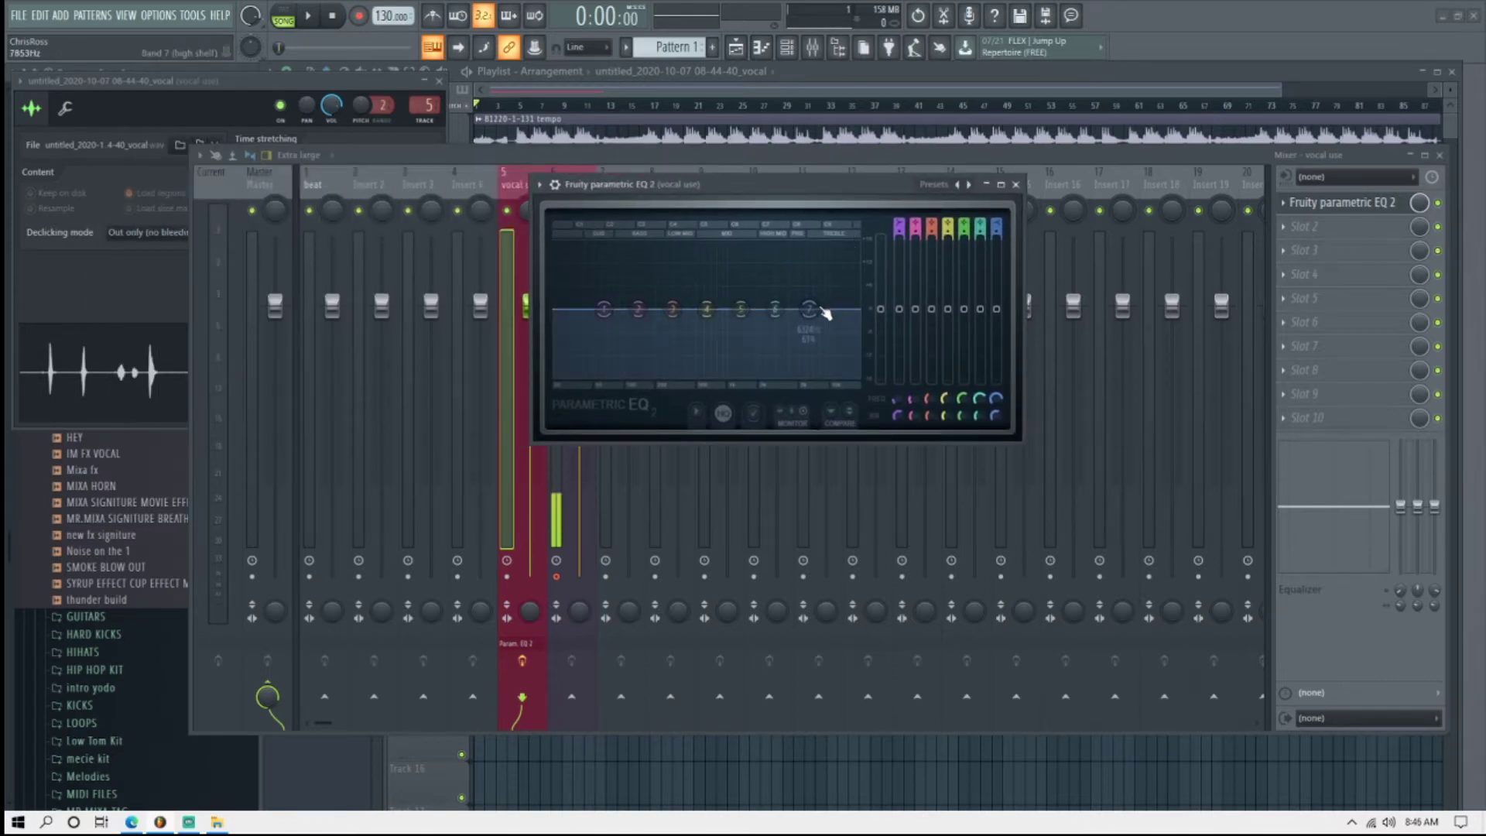
pyautogui.press('space')
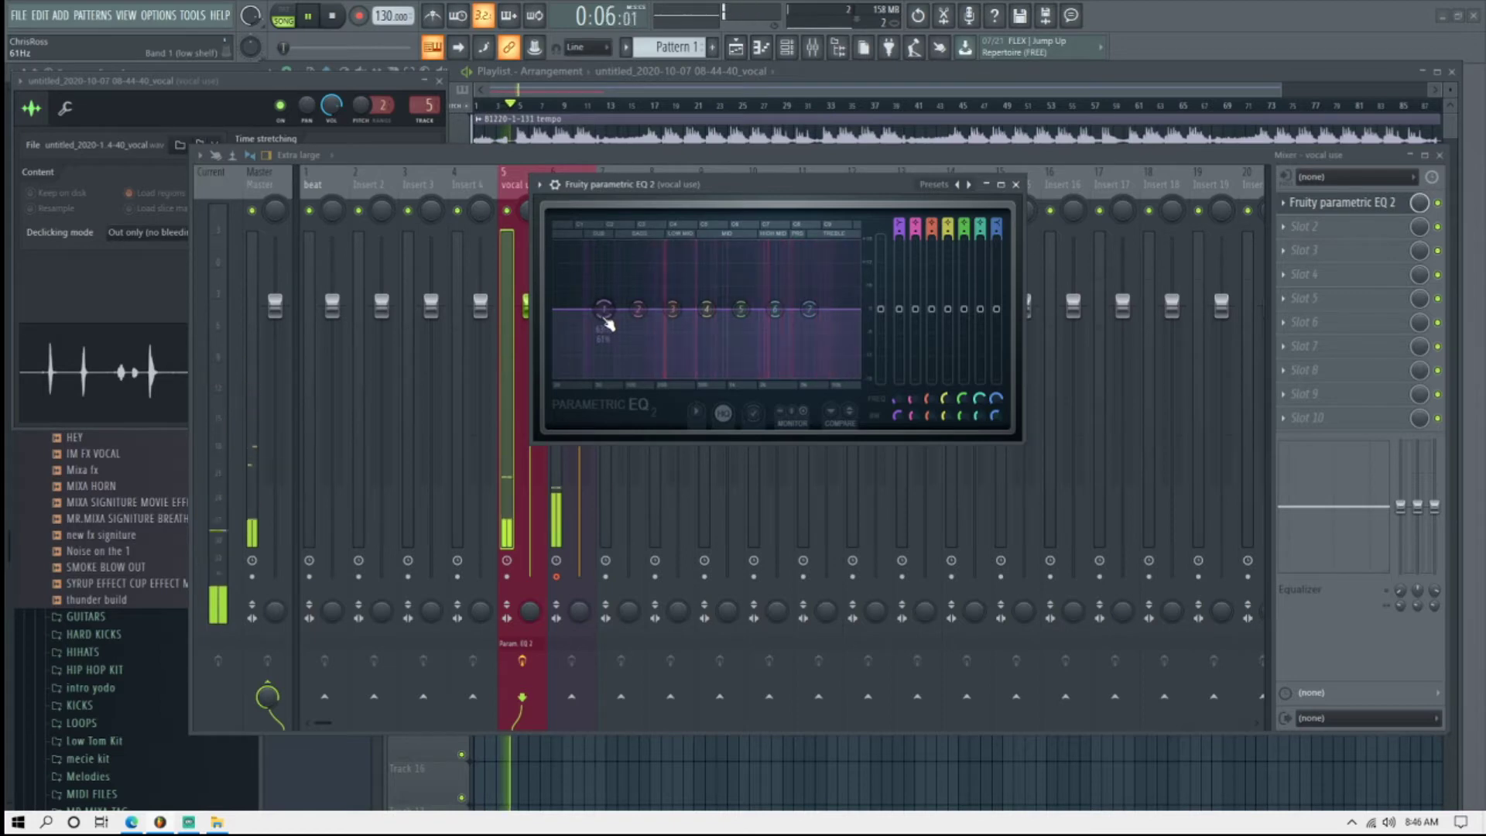
pyautogui.press('space')
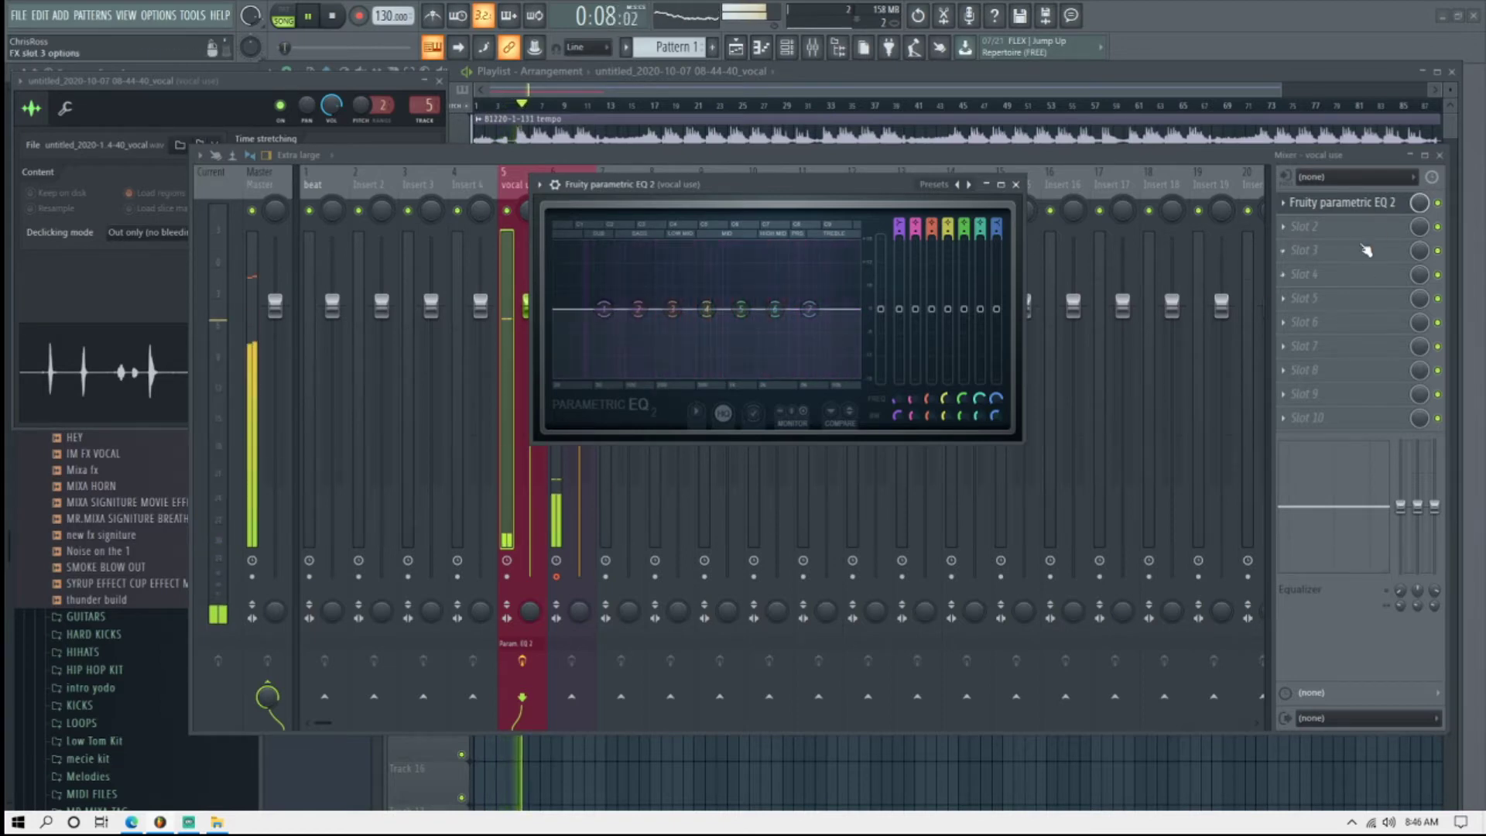
# Close the mixer and trim the silent beginning off the recorded vocal clip in the playlist, up to position 1:13.
pyautogui.click(1440, 154)
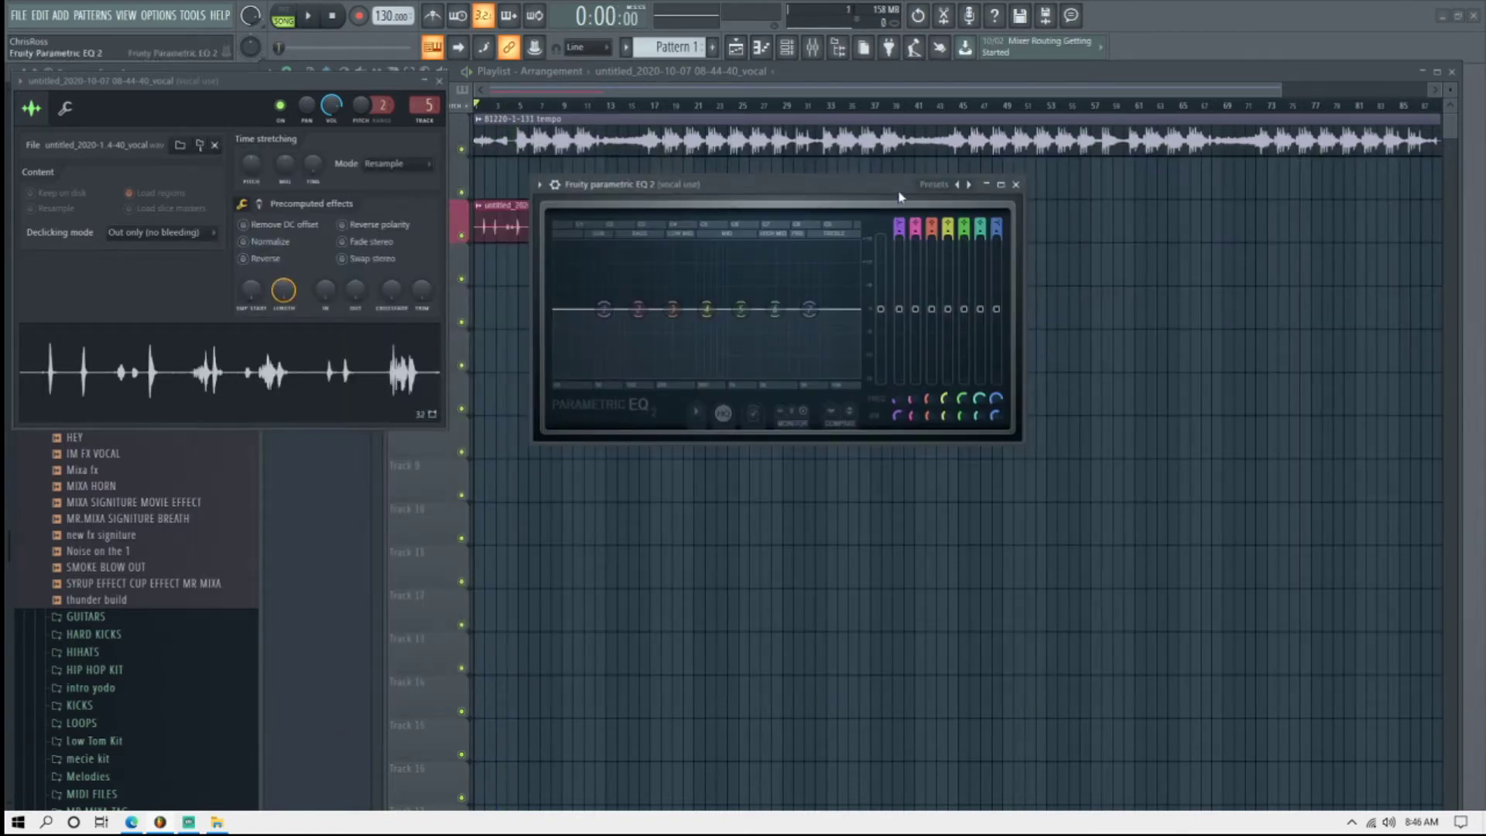
pyautogui.moveTo(900, 197); pyautogui.dragTo(1160, 227)
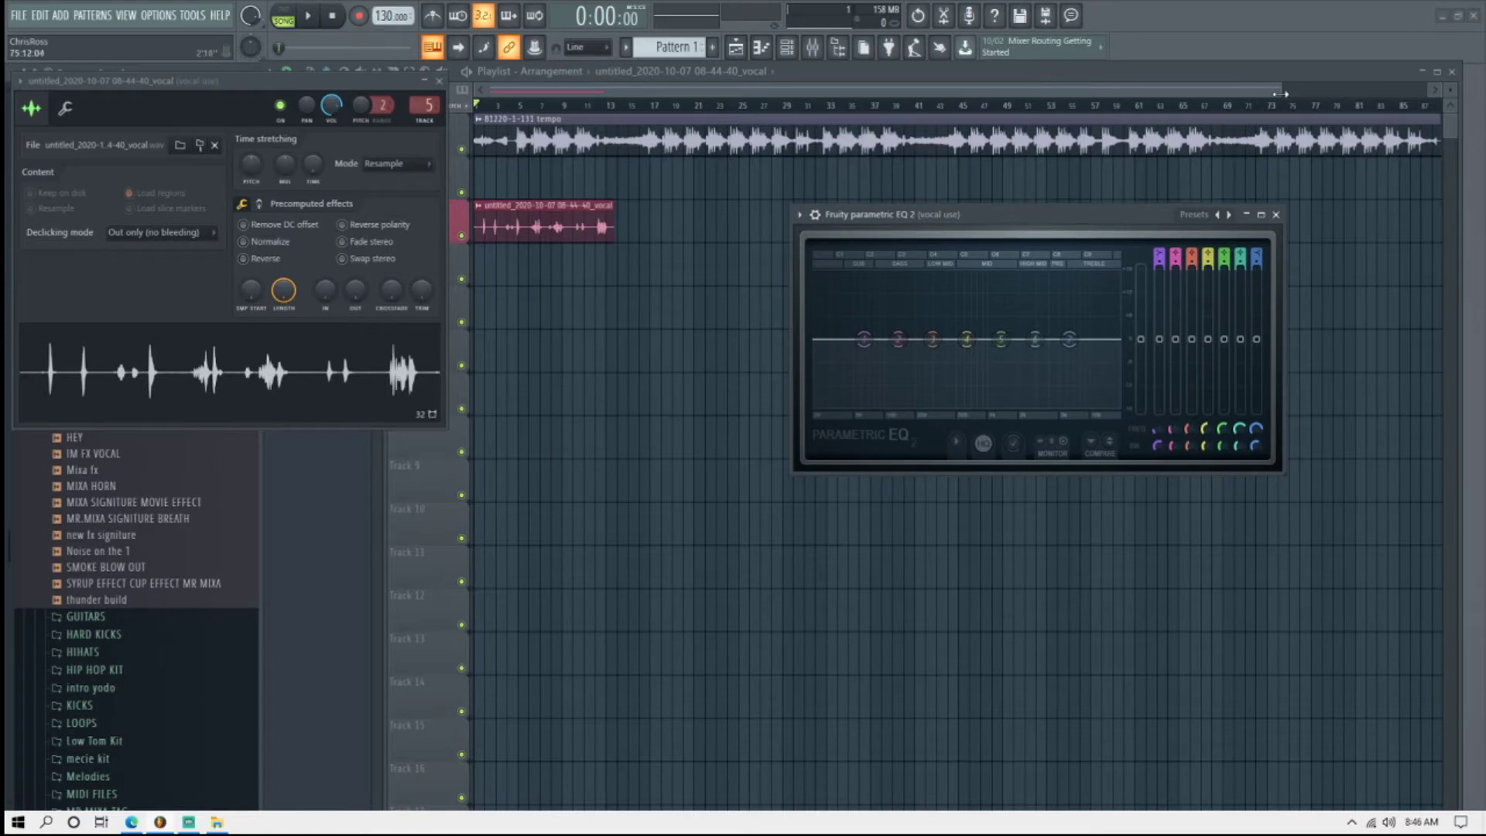
pyautogui.moveTo(1282, 94); pyautogui.dragTo(666, 90)
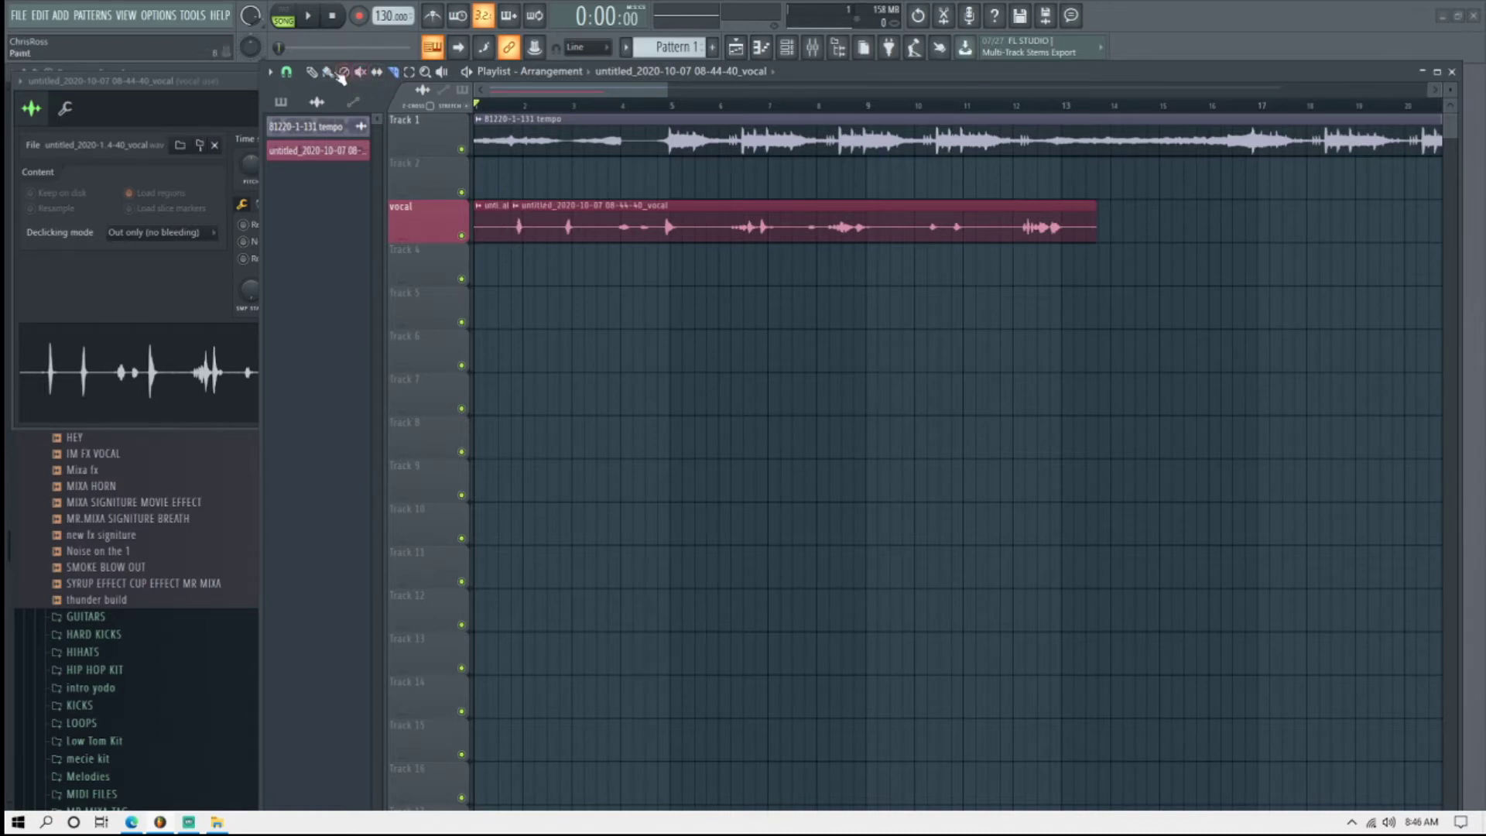
pyautogui.rightClick(492, 225)
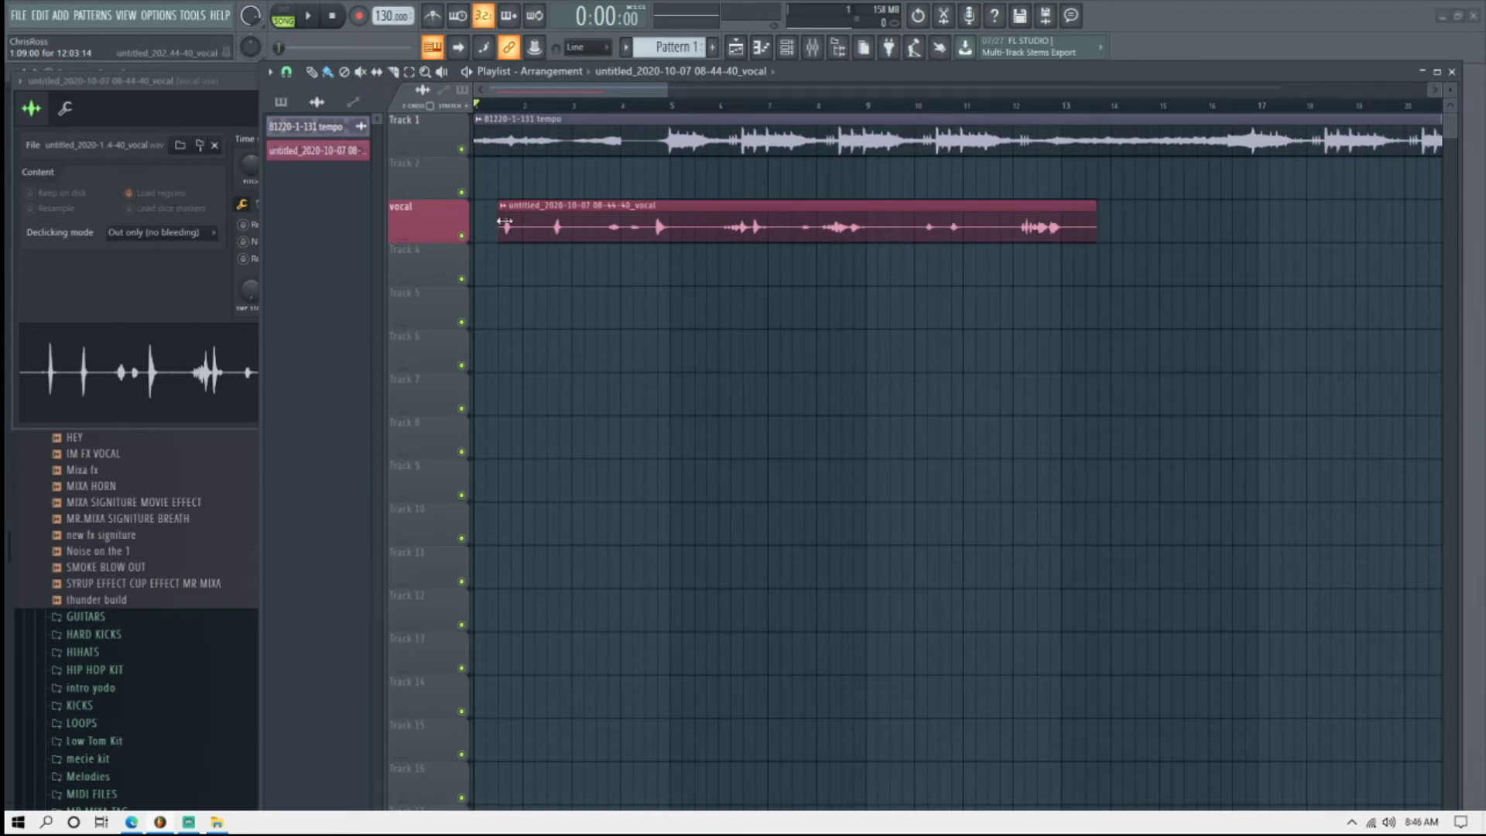
pyautogui.moveTo(504, 222); pyautogui.dragTo(509, 222)
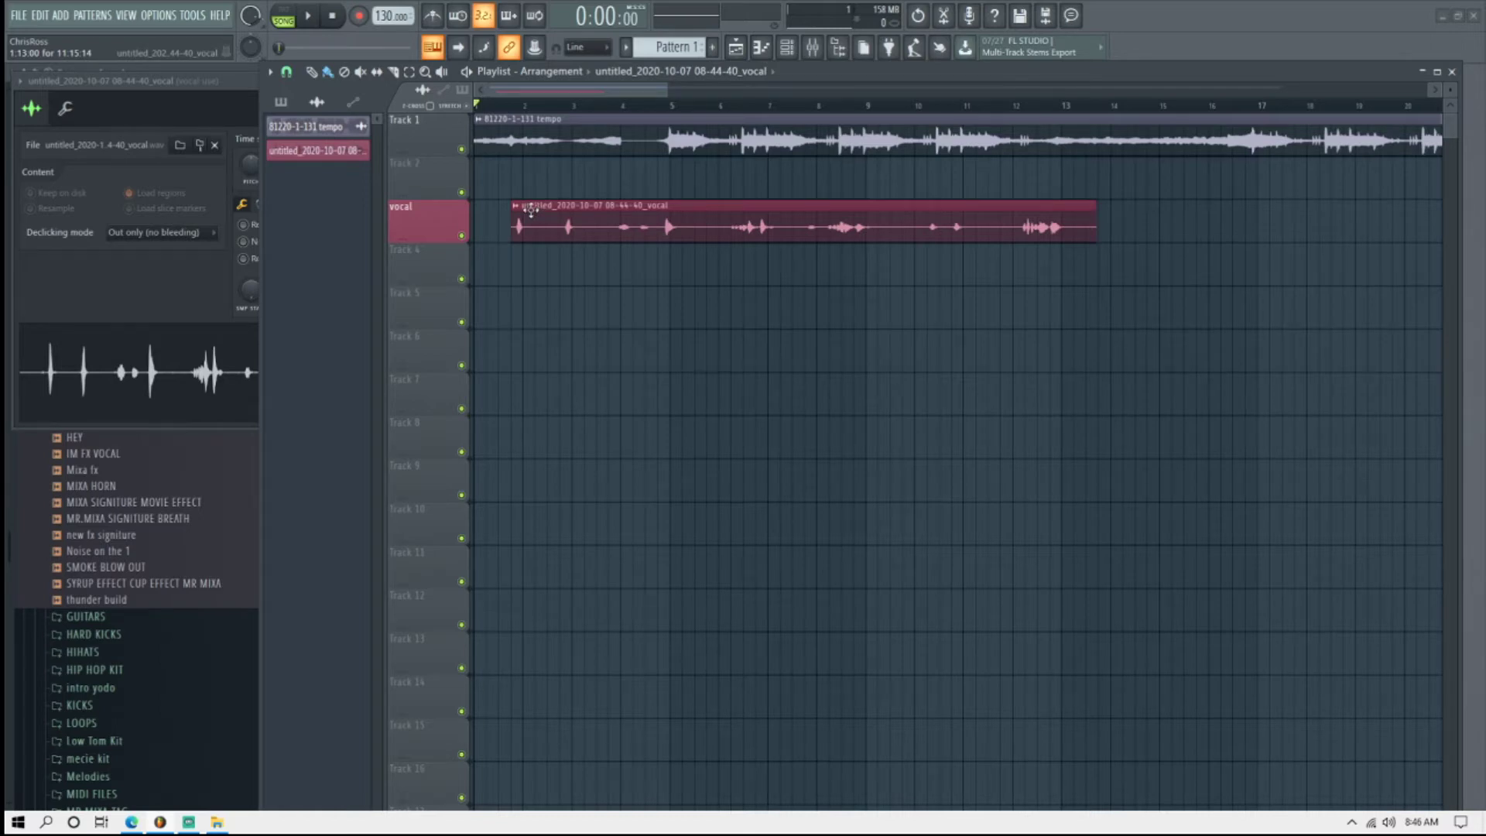
# Shift the trimmed vocal clip earlier to start at 1:05, playing it against the beat to check its timing.
pyautogui.press('space')
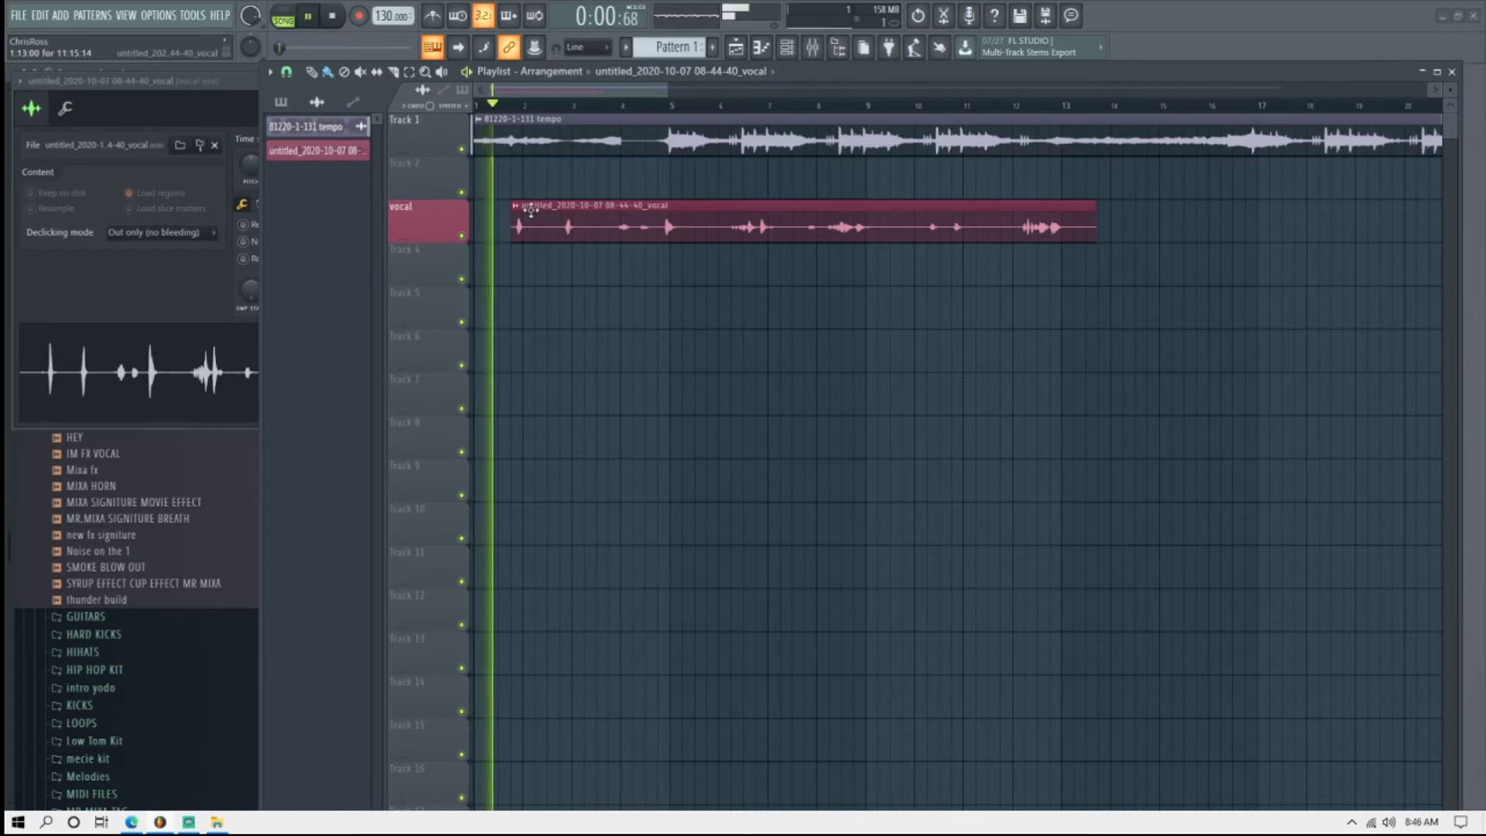
pyautogui.moveTo(531, 210); pyautogui.dragTo(513, 210)
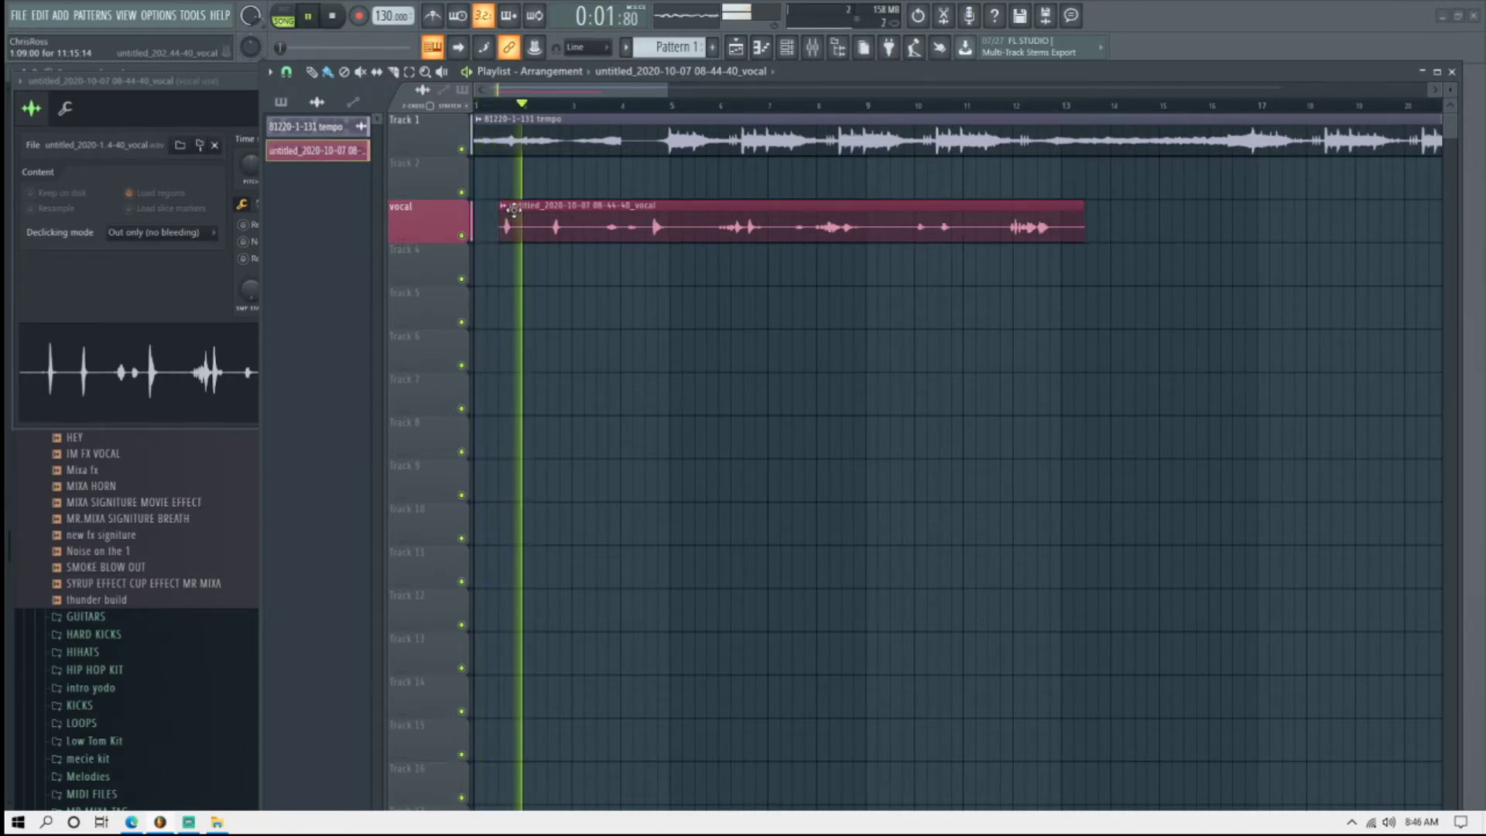
pyautogui.press('space')
pyautogui.moveTo(518, 210); pyautogui.dragTo(513, 210)
pyautogui.press('space')
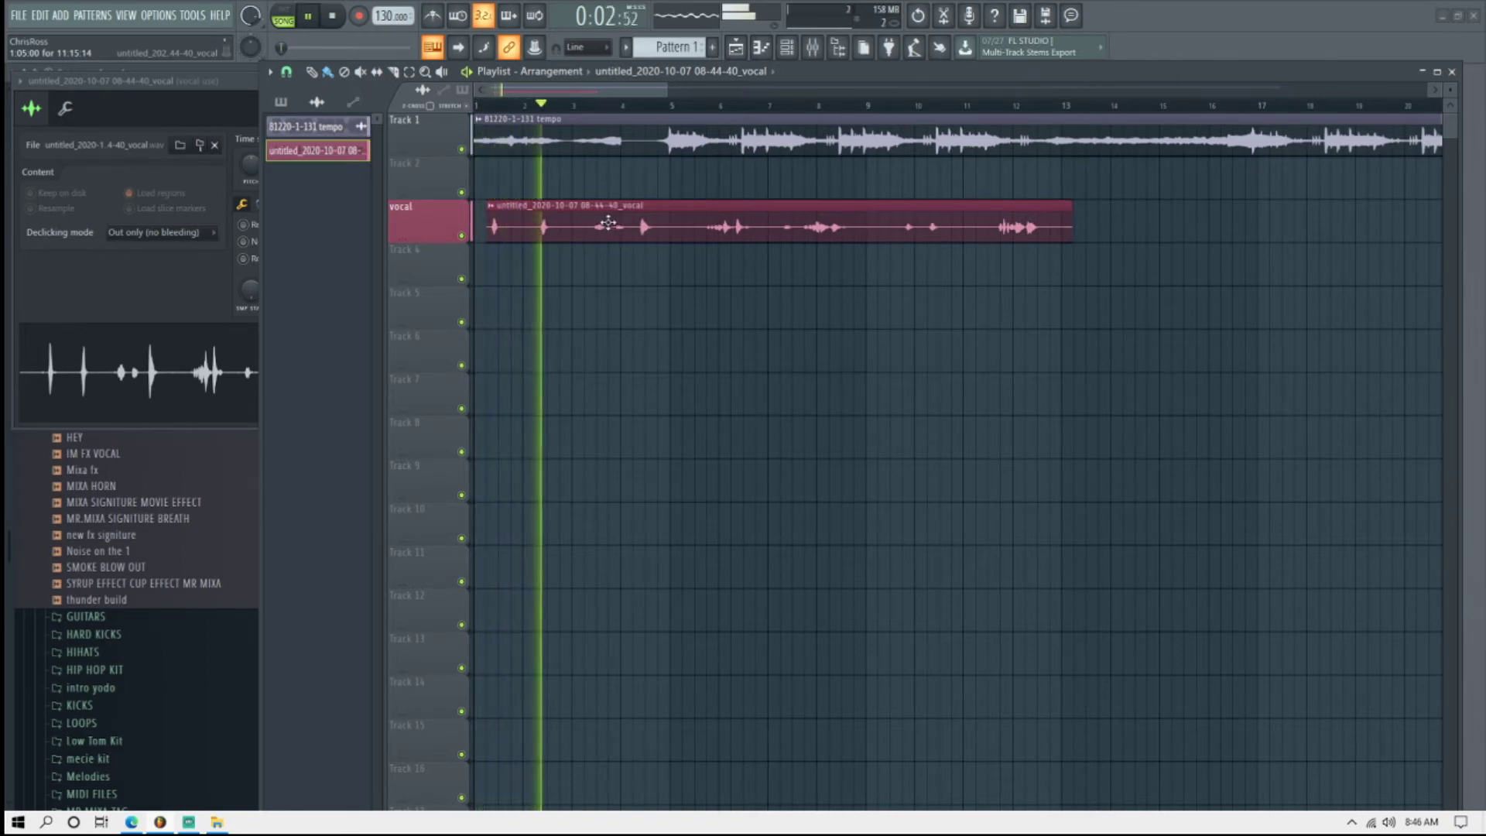
# Move the vocal clip later to start at 1:13 and turn off snapping in the playlist.
pyautogui.moveTo(567, 210); pyautogui.dragTo(602, 214)
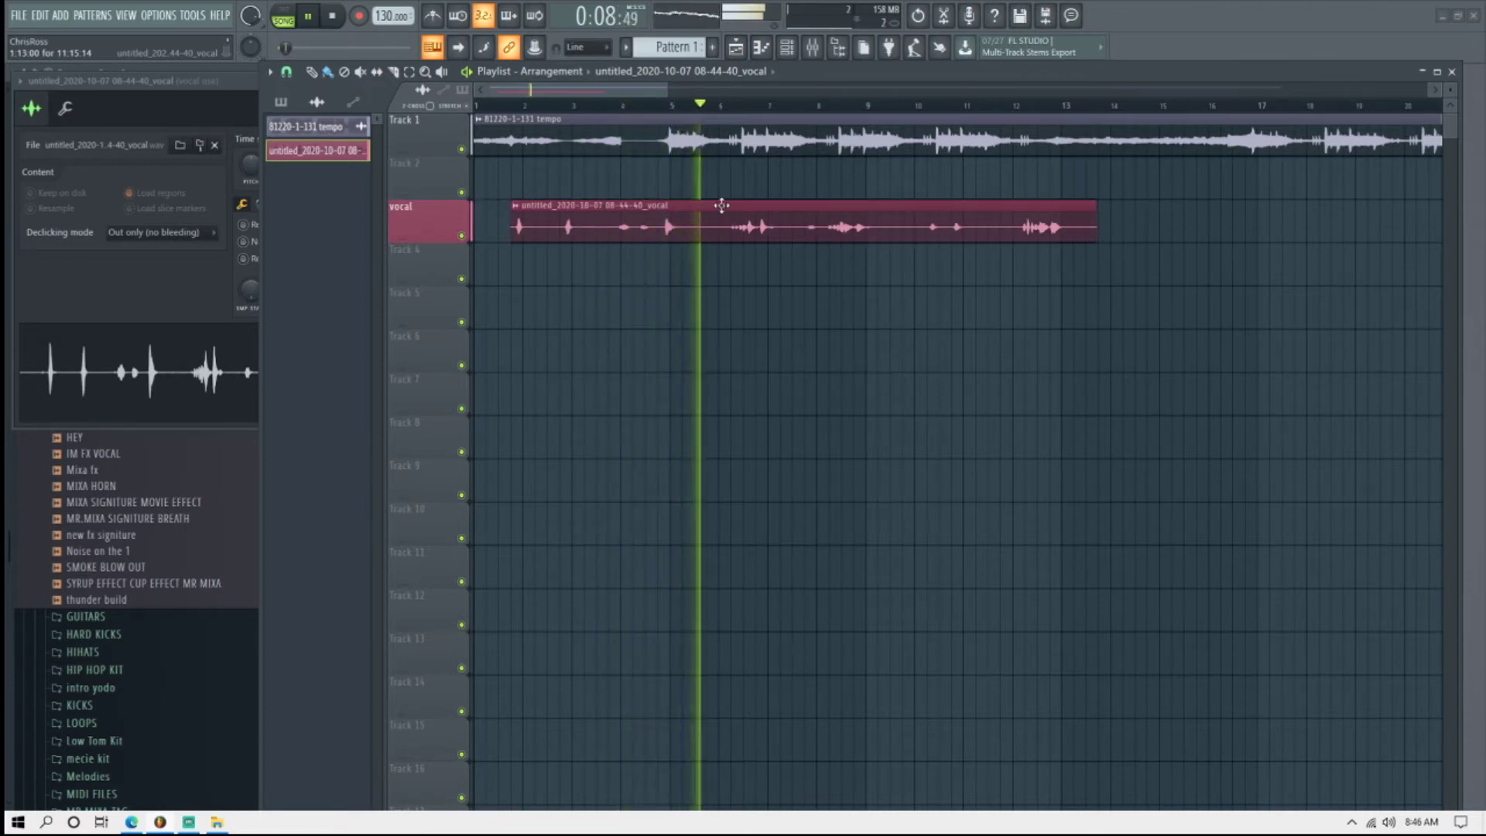
pyautogui.press('space')
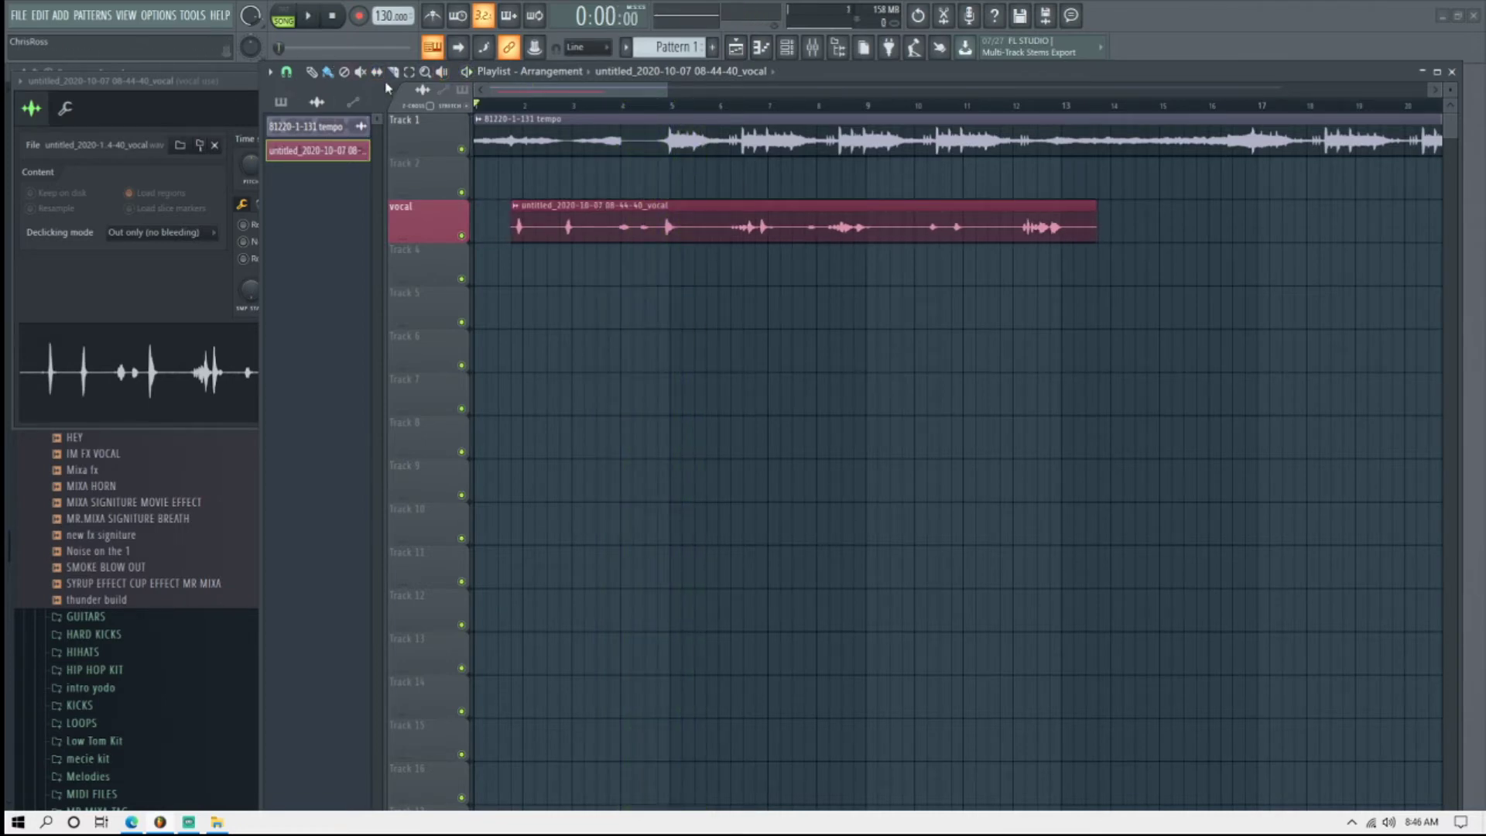
pyautogui.click(286, 74)
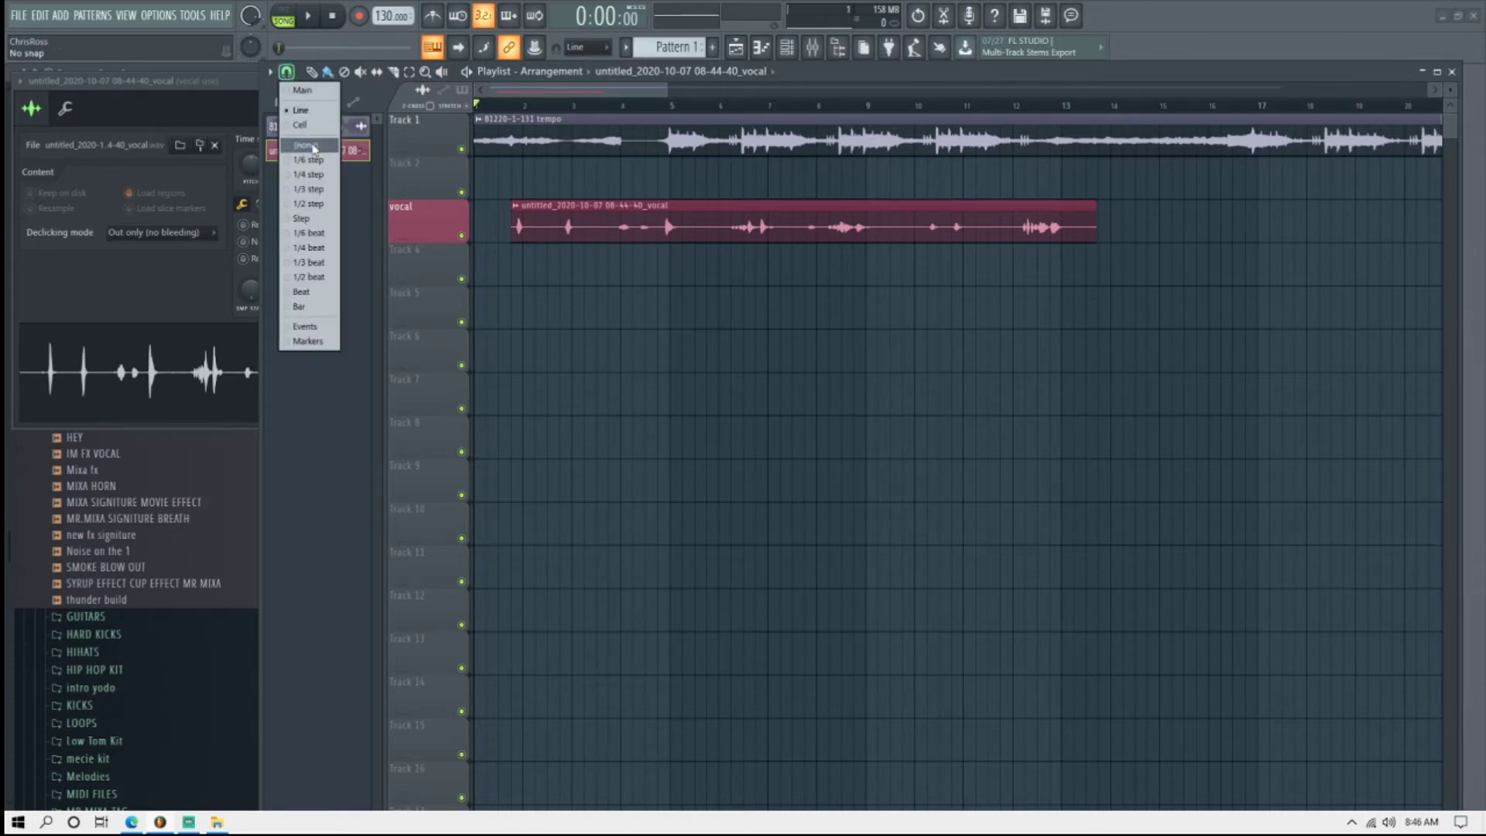
pyautogui.click(308, 147)
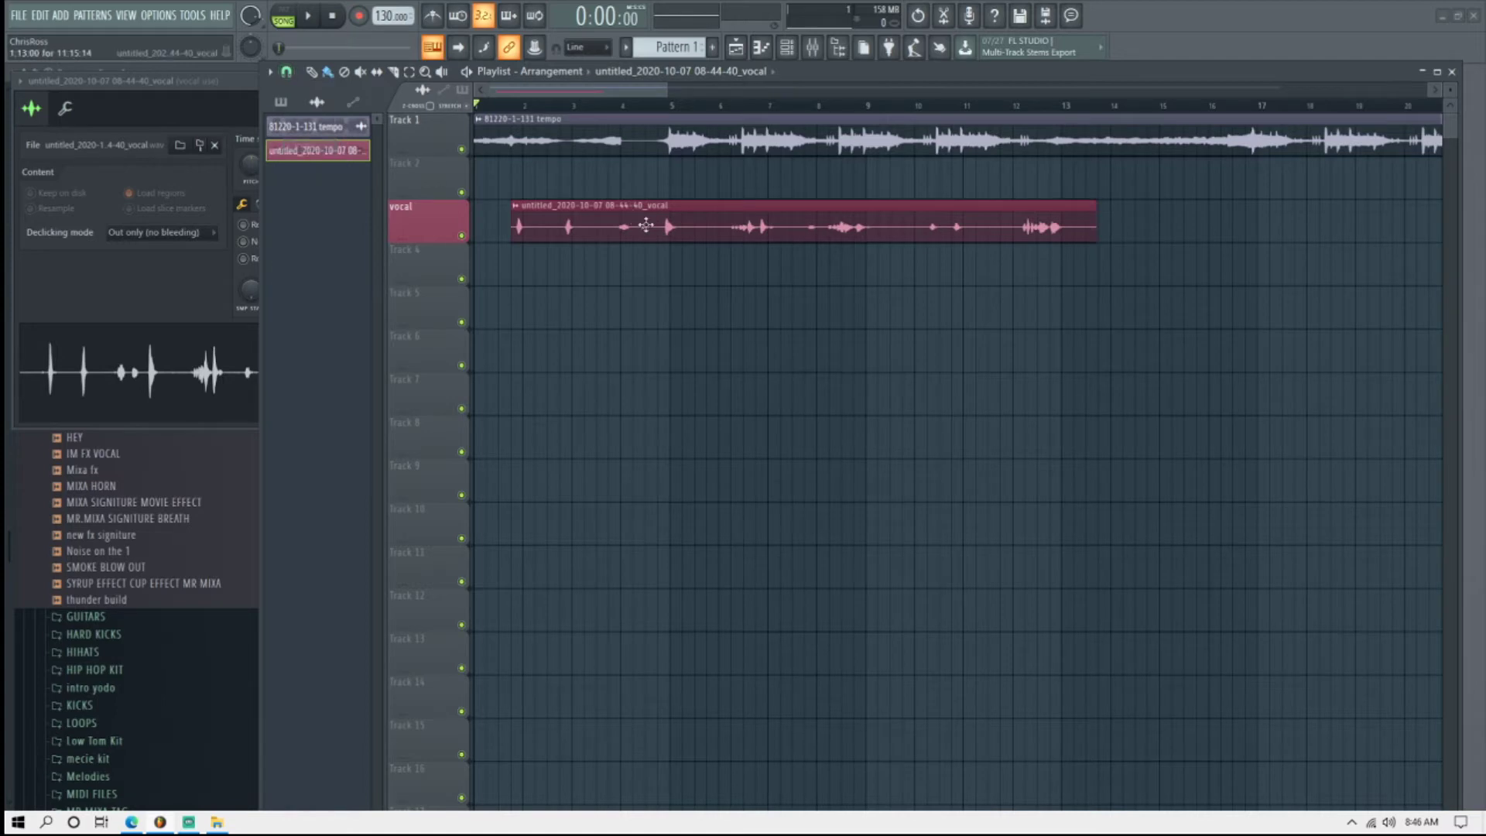
# Nudge the vocal clip slightly later to start at about 1:14:18 and play it against the beat from bar 4.
pyautogui.moveTo(704, 239); pyautogui.dragTo(708, 240)
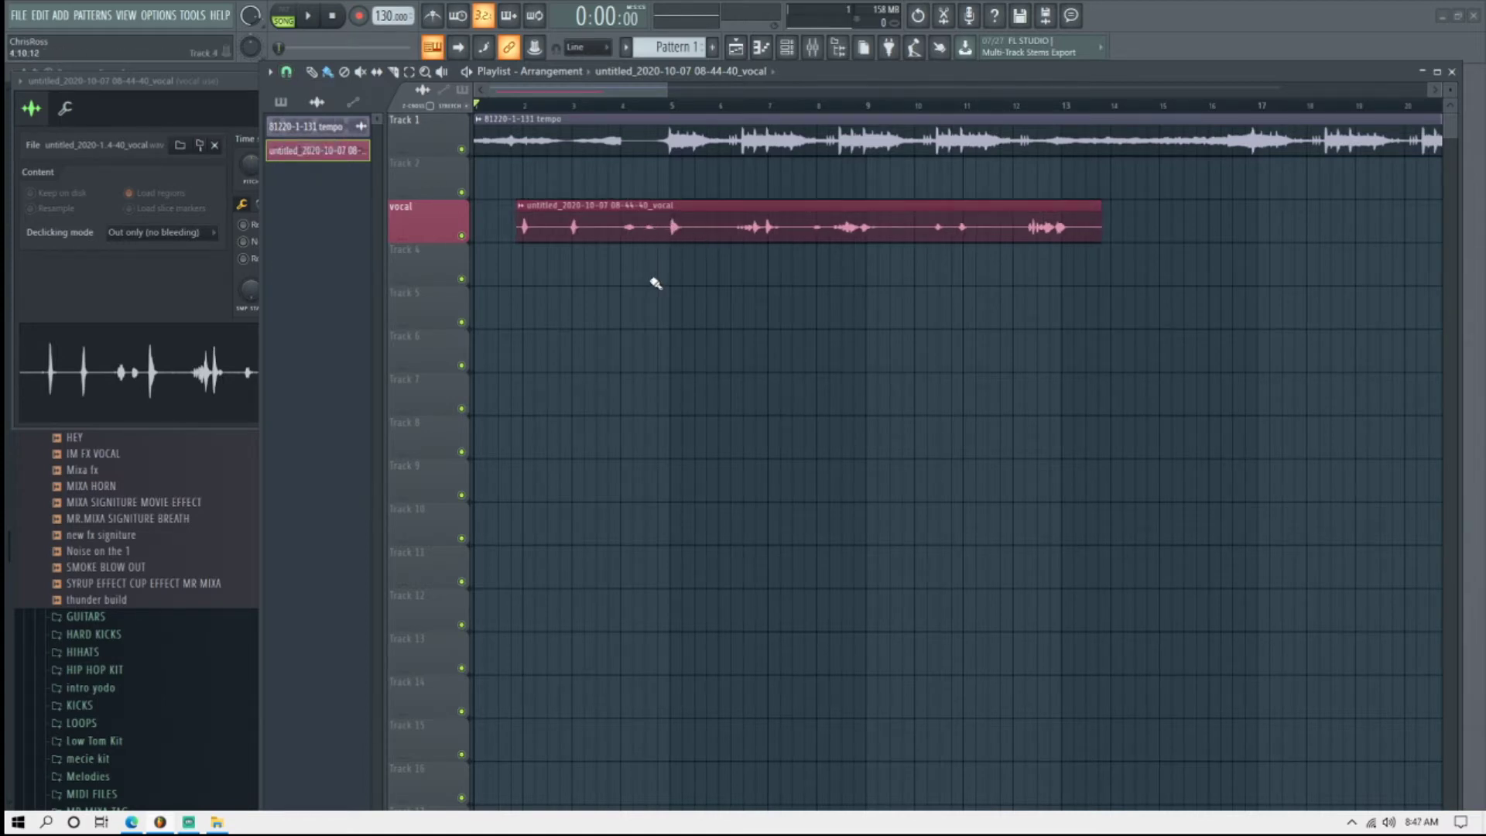
pyautogui.press('space')
pyautogui.press('space')
pyautogui.click(627, 107)
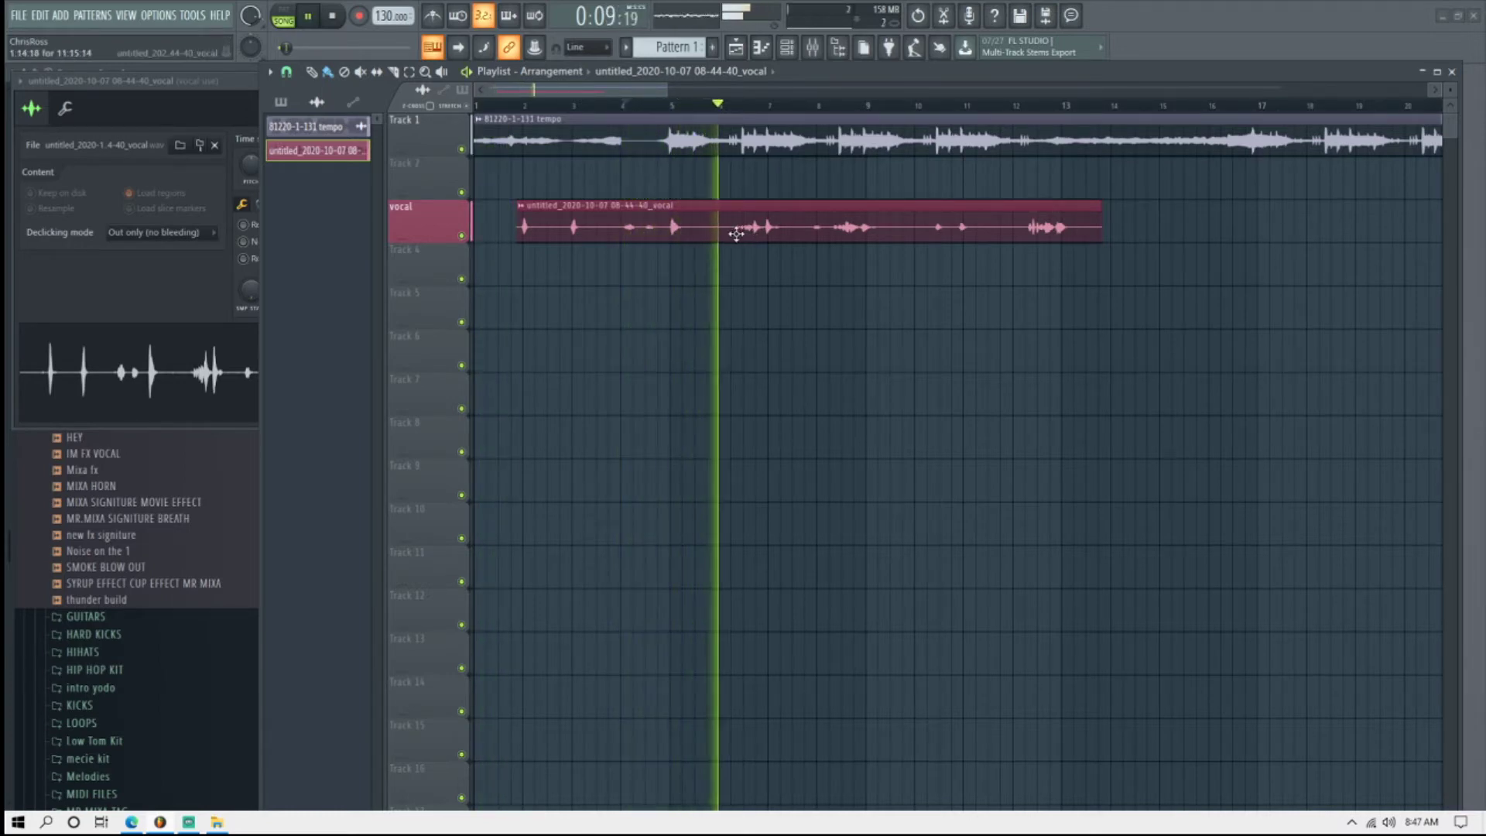
# Fine-tune the vocal clip earlier to start at about 1:11 while playing it against the beat, and close the playlist.
pyautogui.moveTo(736, 234); pyautogui.dragTo(732, 233)
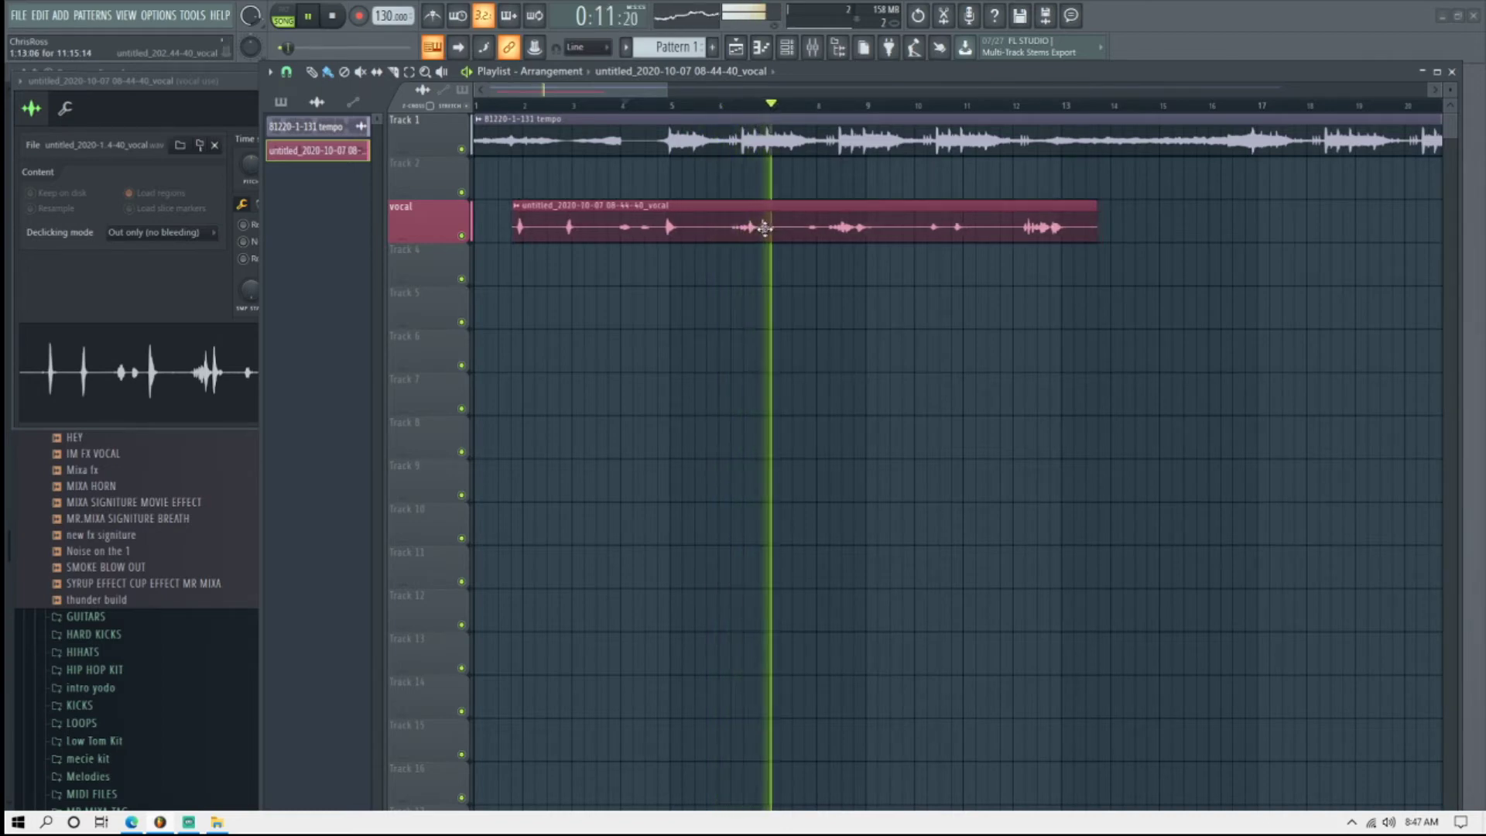
pyautogui.click(704, 105)
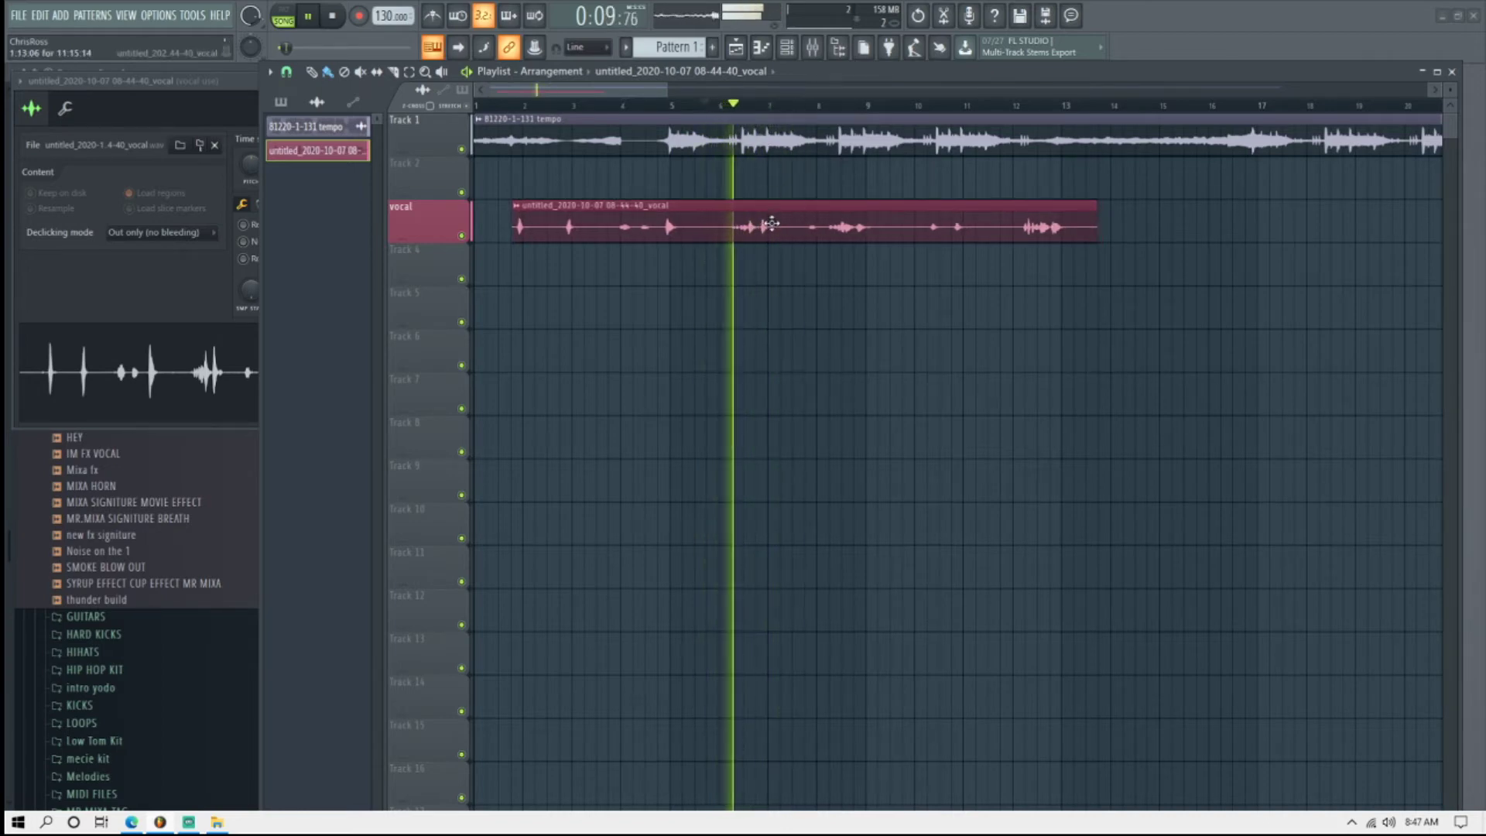
pyautogui.moveTo(772, 224); pyautogui.dragTo(765, 224)
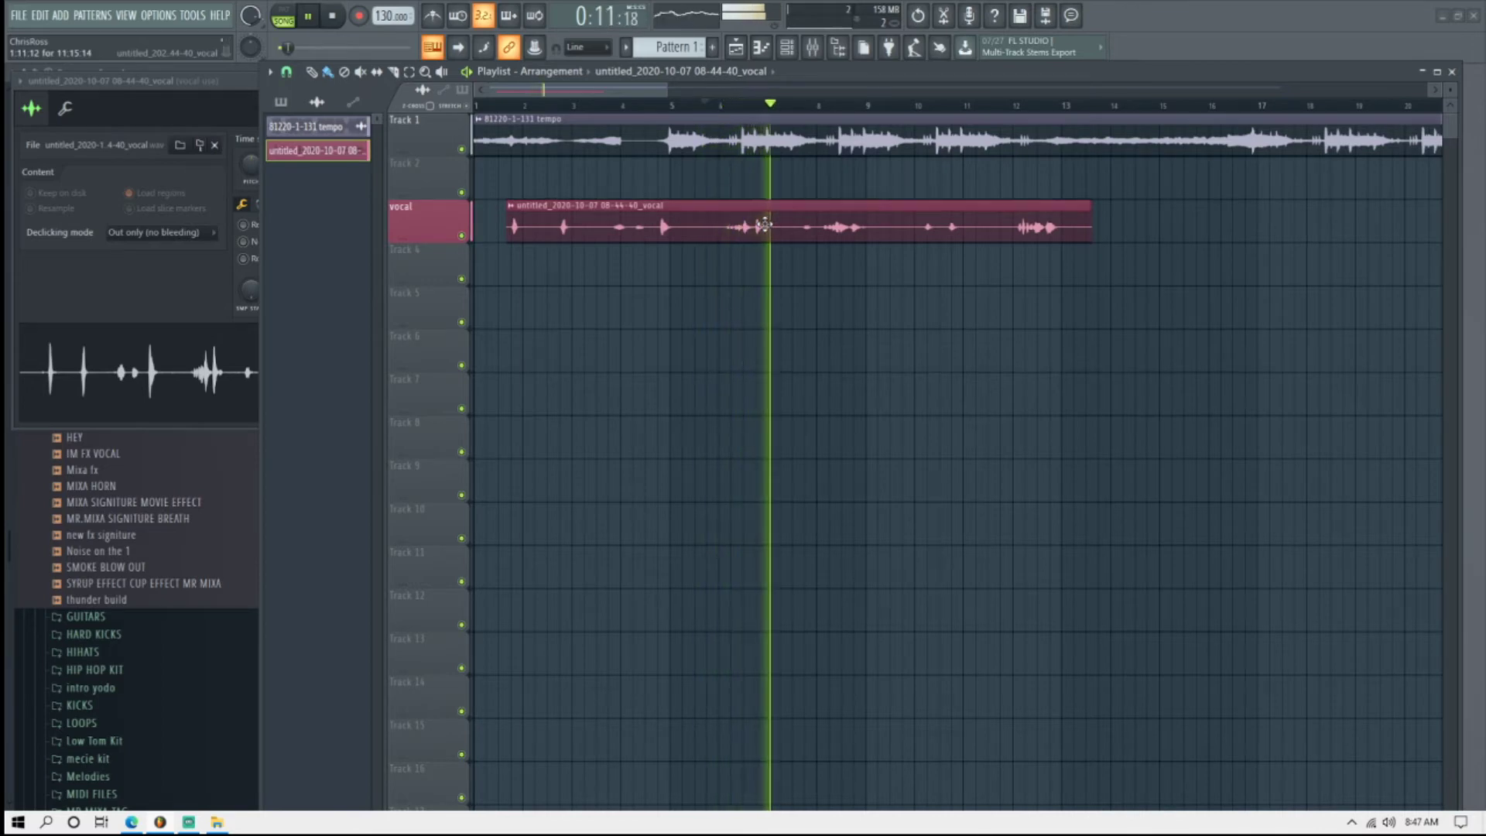
pyautogui.moveTo(764, 224); pyautogui.dragTo(763, 225)
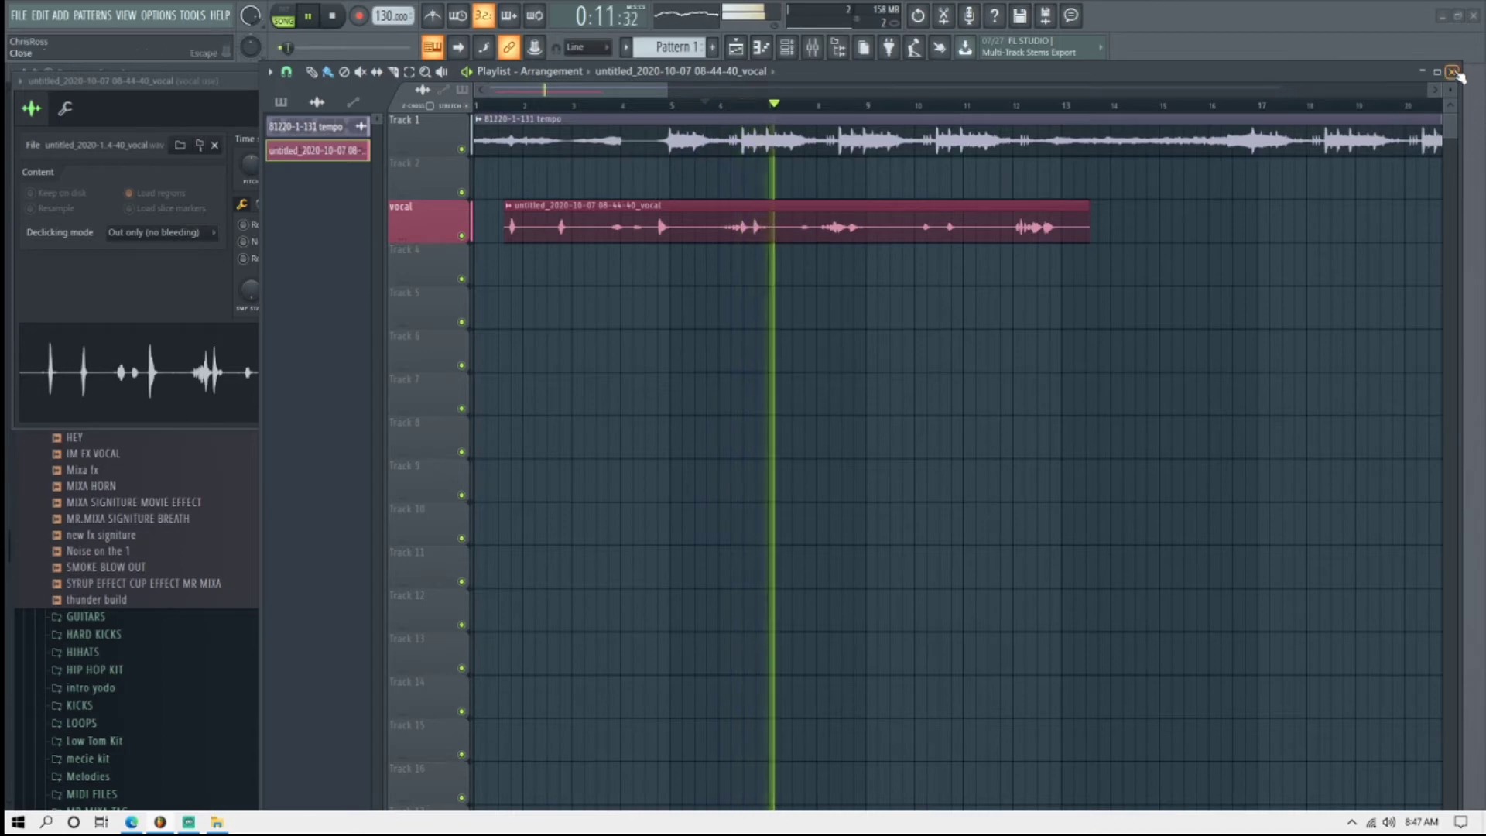
pyautogui.press('space')
pyautogui.click(1454, 72)
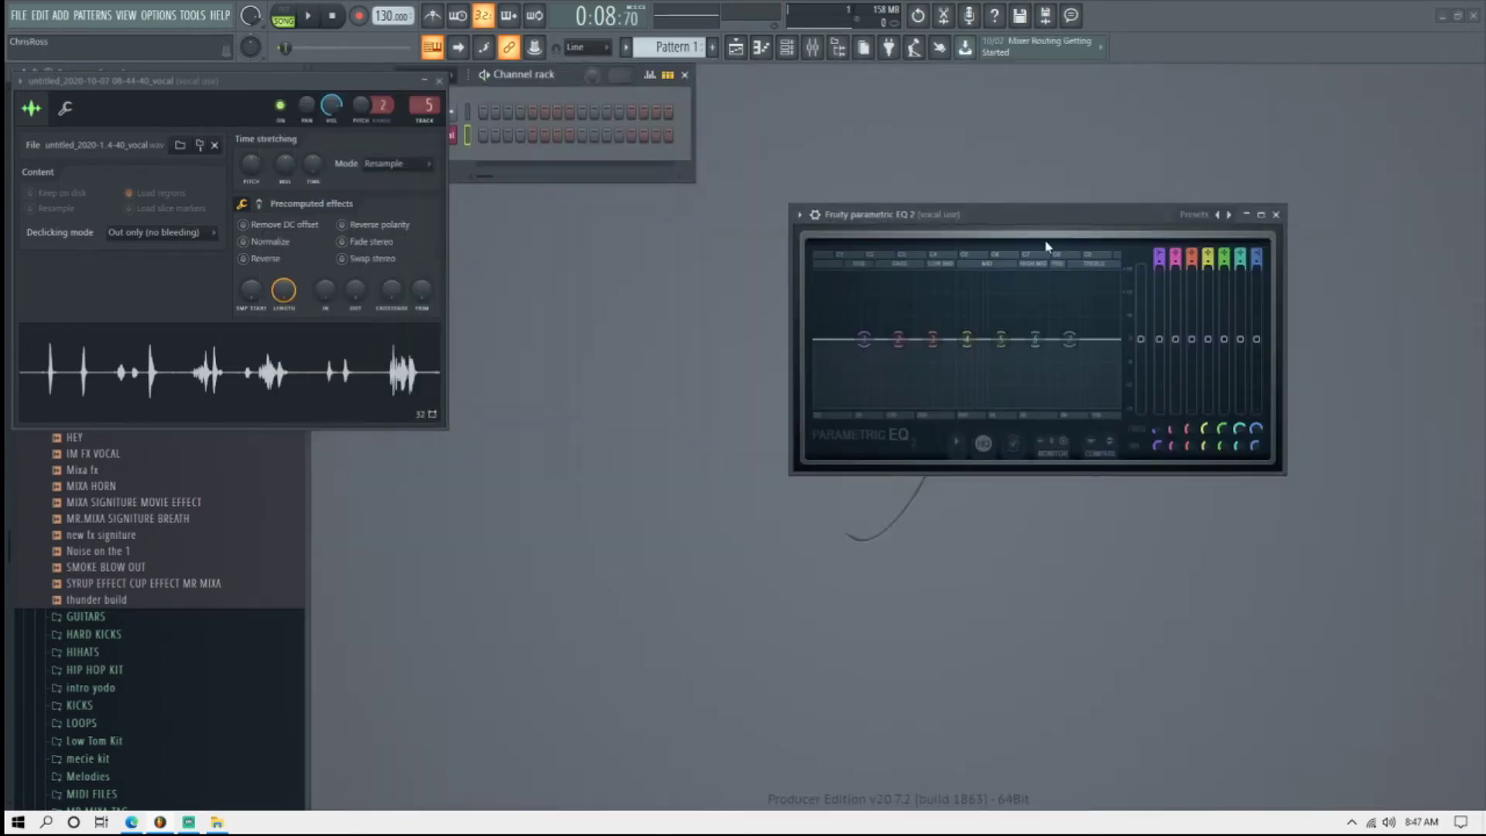
# Change band 1 of the vocal EQ to a high pass filter and raise its cutoff slightly during playback.
pyautogui.press('space')
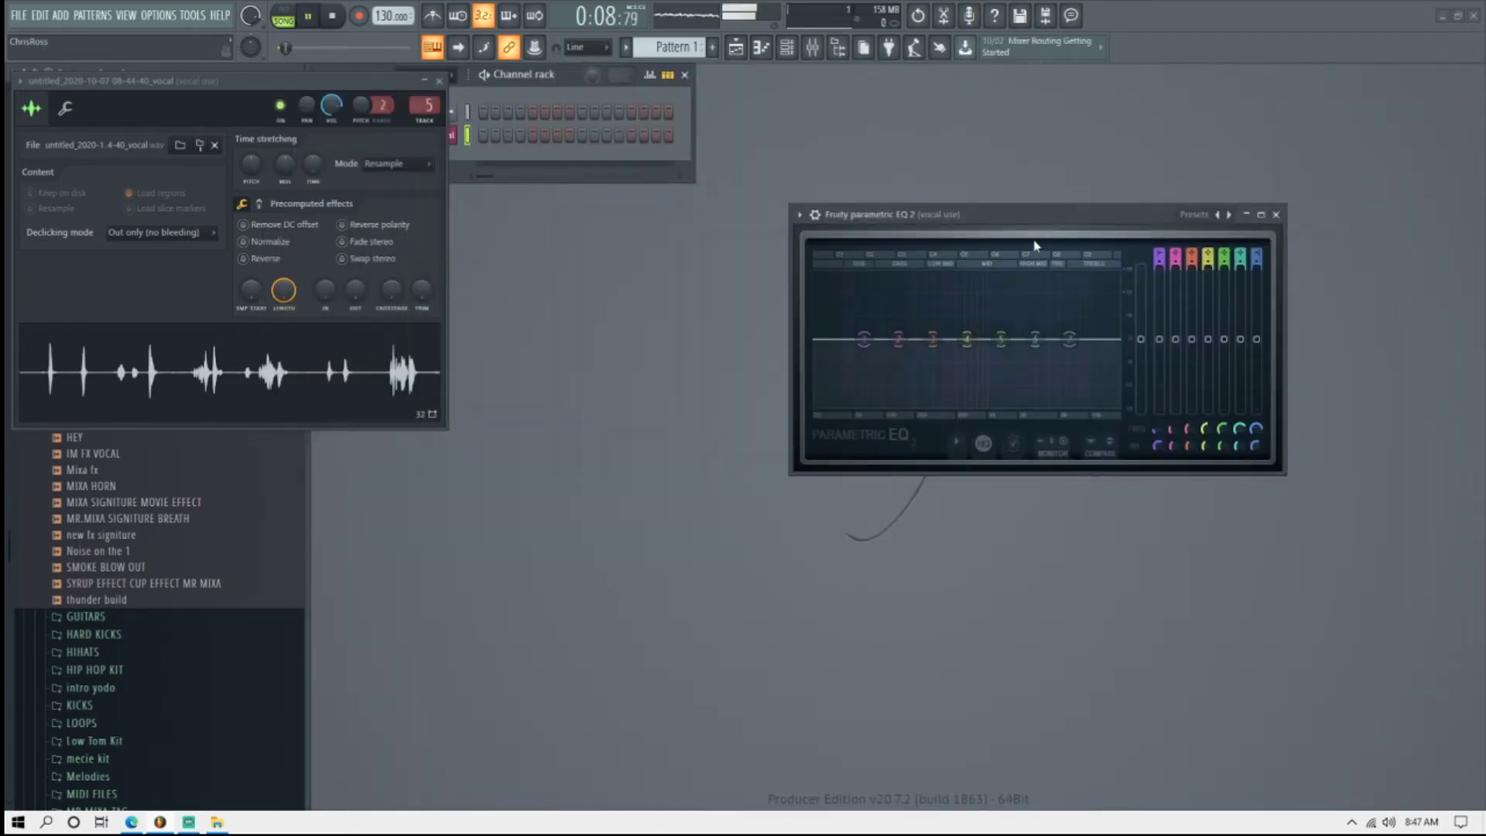
pyautogui.rightClick(871, 349)
pyautogui.moveTo(890, 377)
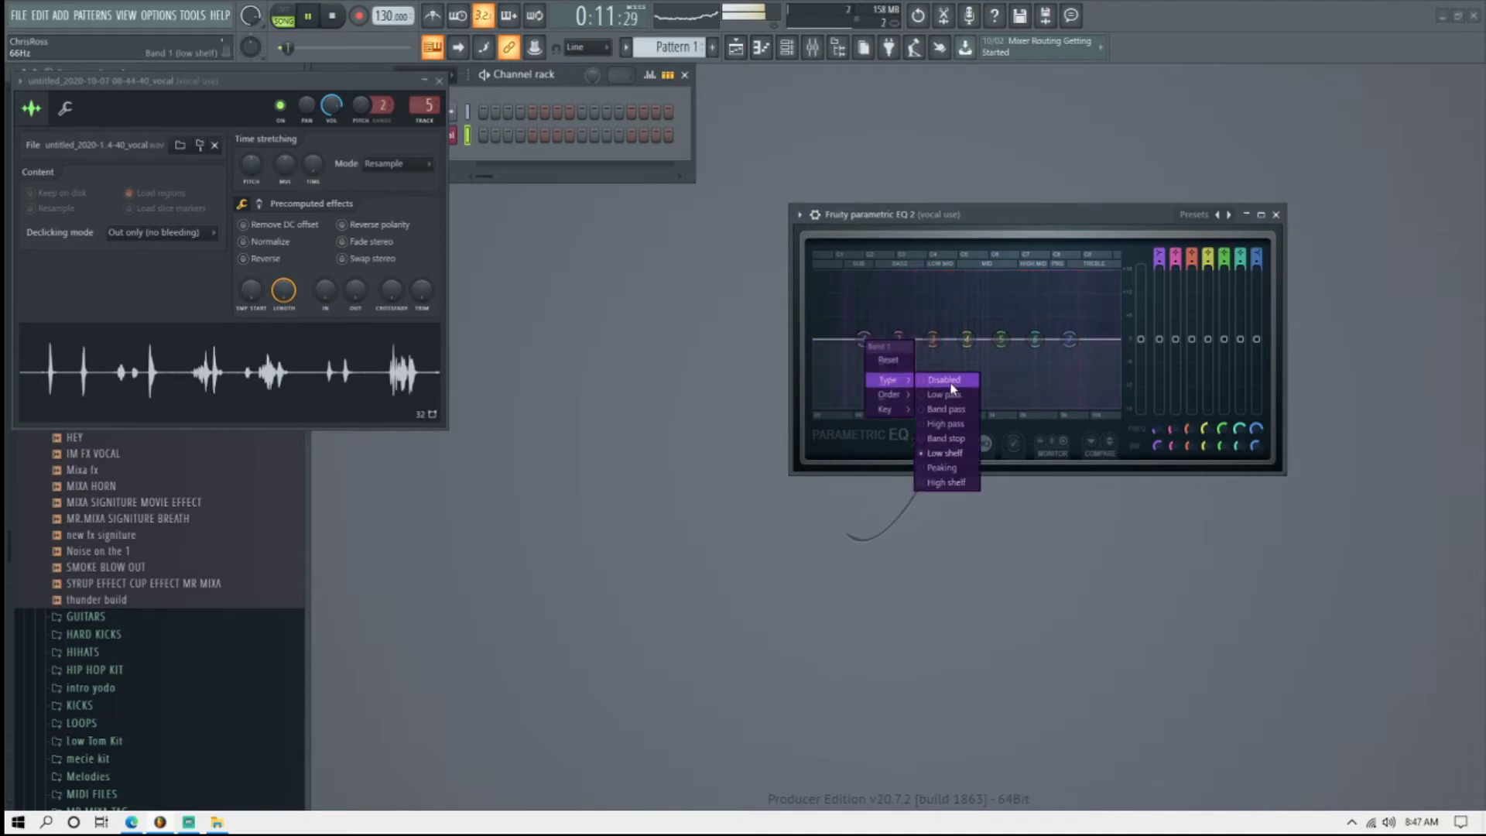
pyautogui.click(939, 424)
pyautogui.moveTo(864, 339); pyautogui.dragTo(877, 338)
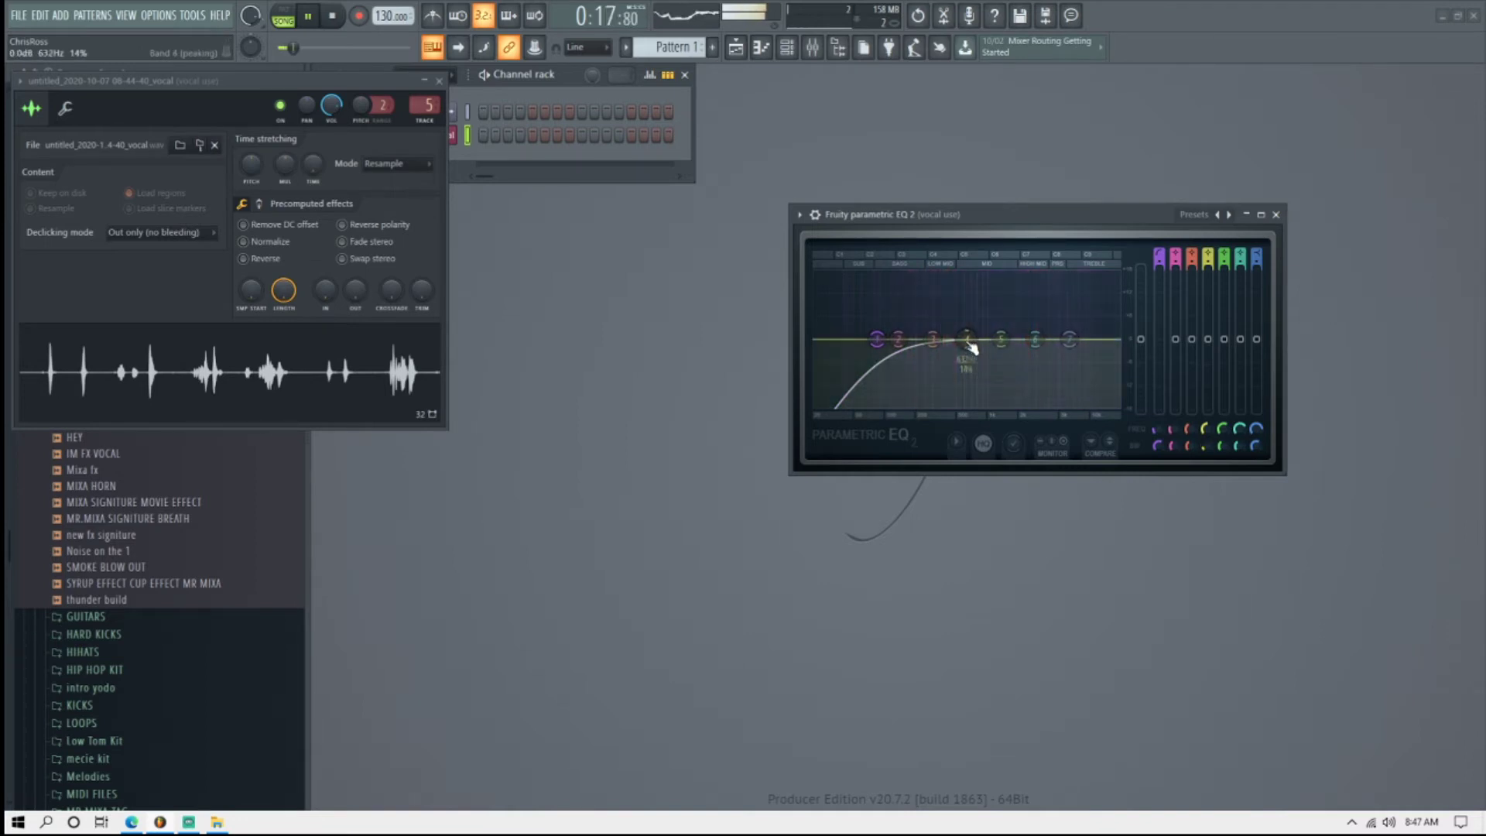
# Cut the vocal EQ's bands 4, 5 and 6 slightly and narrow them into small dips in the mids.
pyautogui.moveTo(972, 348)
pyautogui.mouseDown()
pyautogui.moveTo(951, 347)
pyautogui.moveTo(1011, 350)
pyautogui.moveTo(994, 347)
pyautogui.mouseUp()
pyautogui.press('space')
pyautogui.scroll(-2, 995, 347)
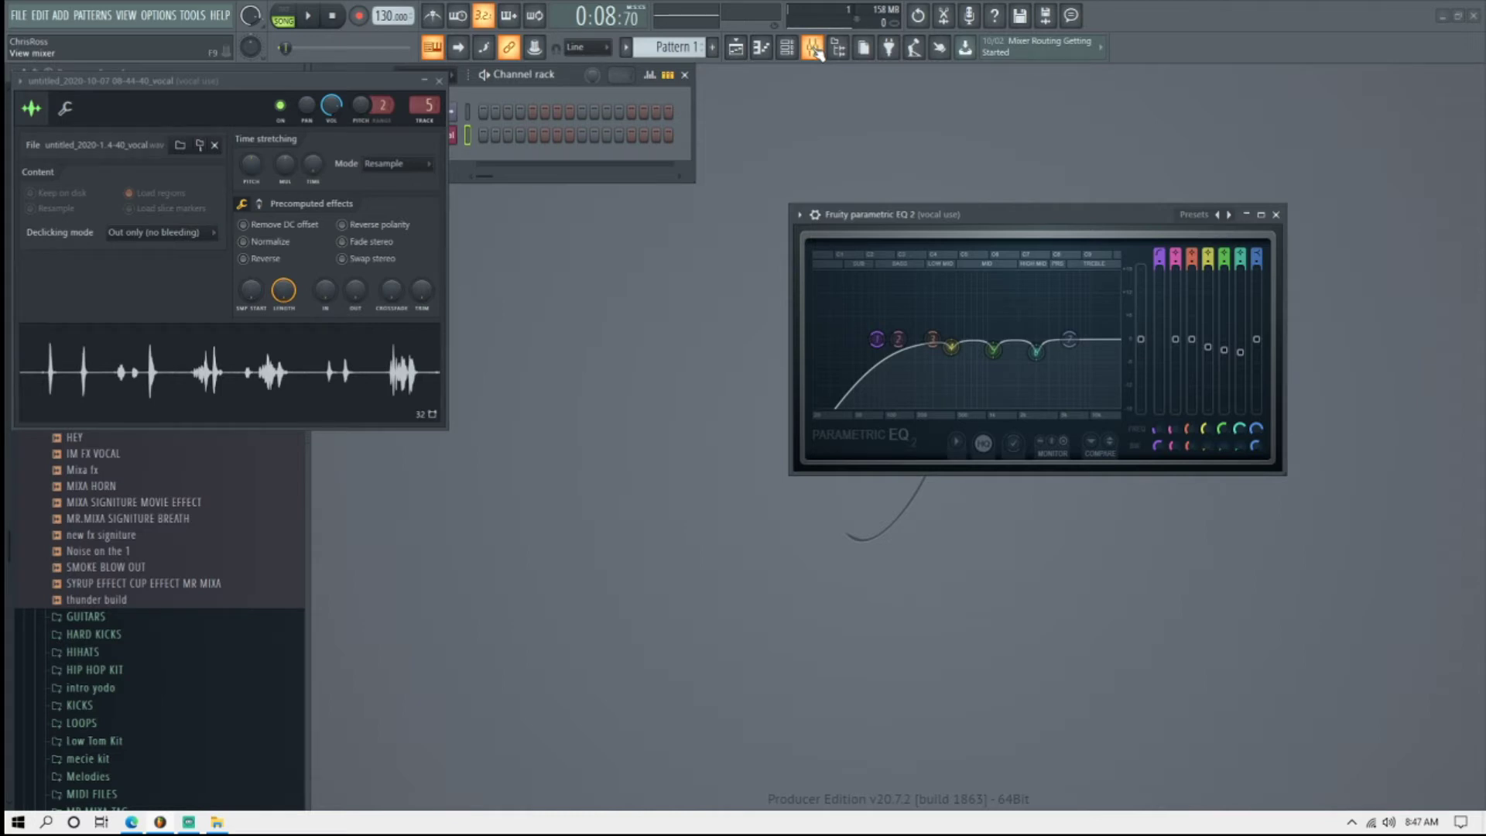
# Play the vocal take and cut EQ band 2 slightly a little above 150 Hz.
pyautogui.press('space')
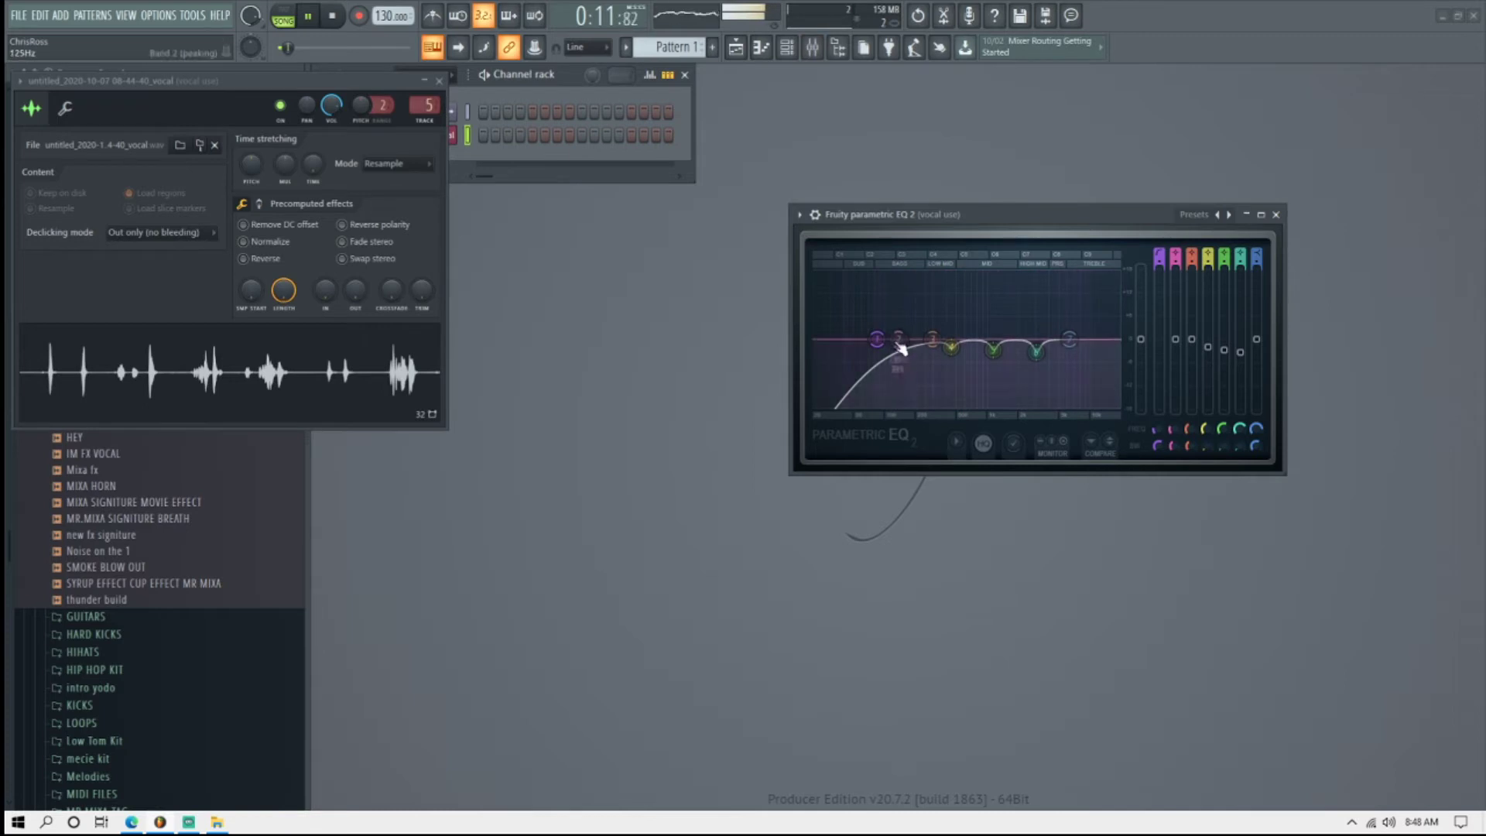
pyautogui.press('space')
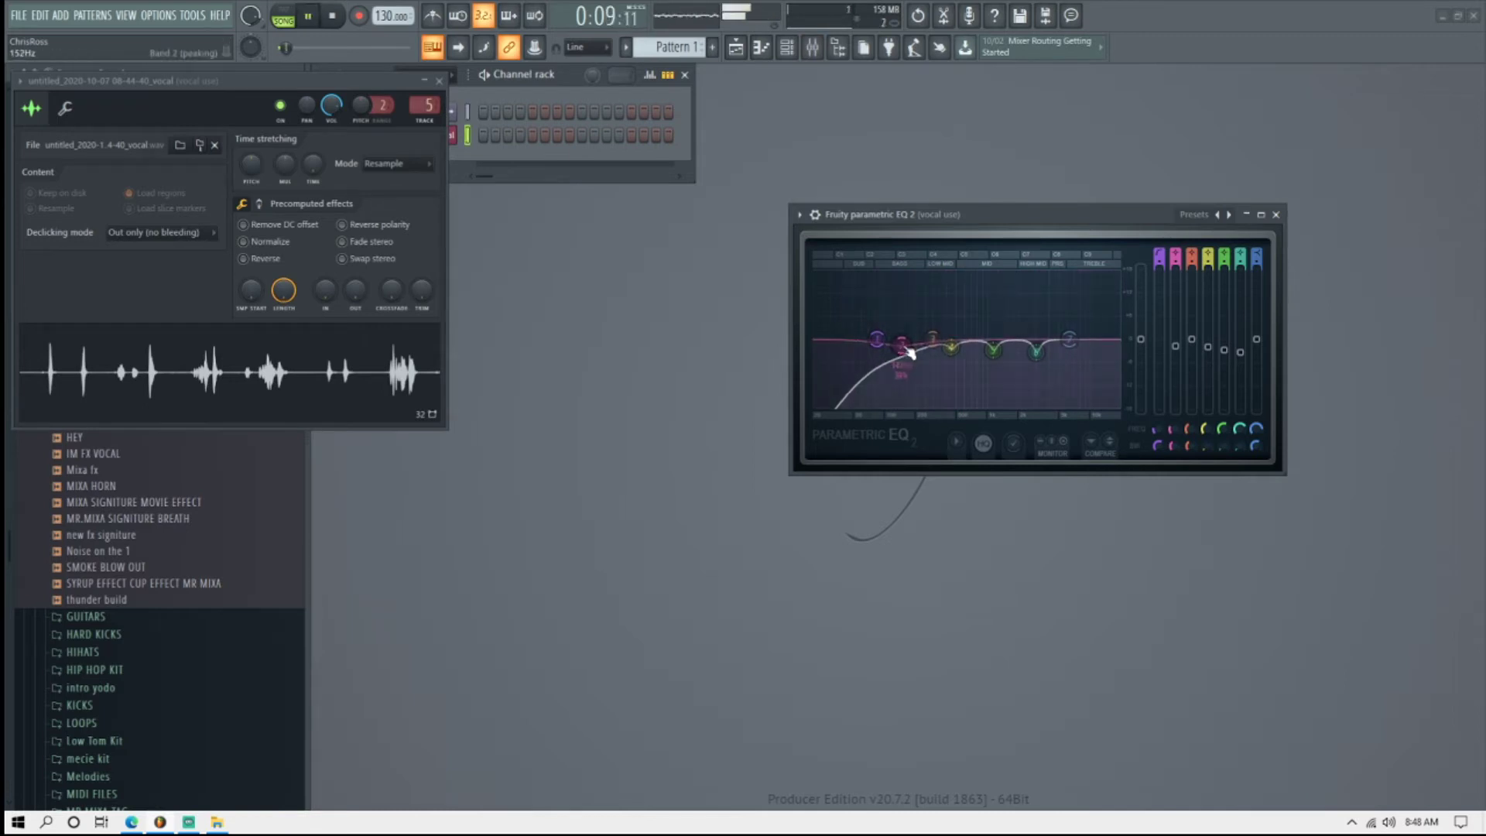
pyautogui.moveTo(907, 348); pyautogui.dragTo(911, 350)
pyautogui.press('space')
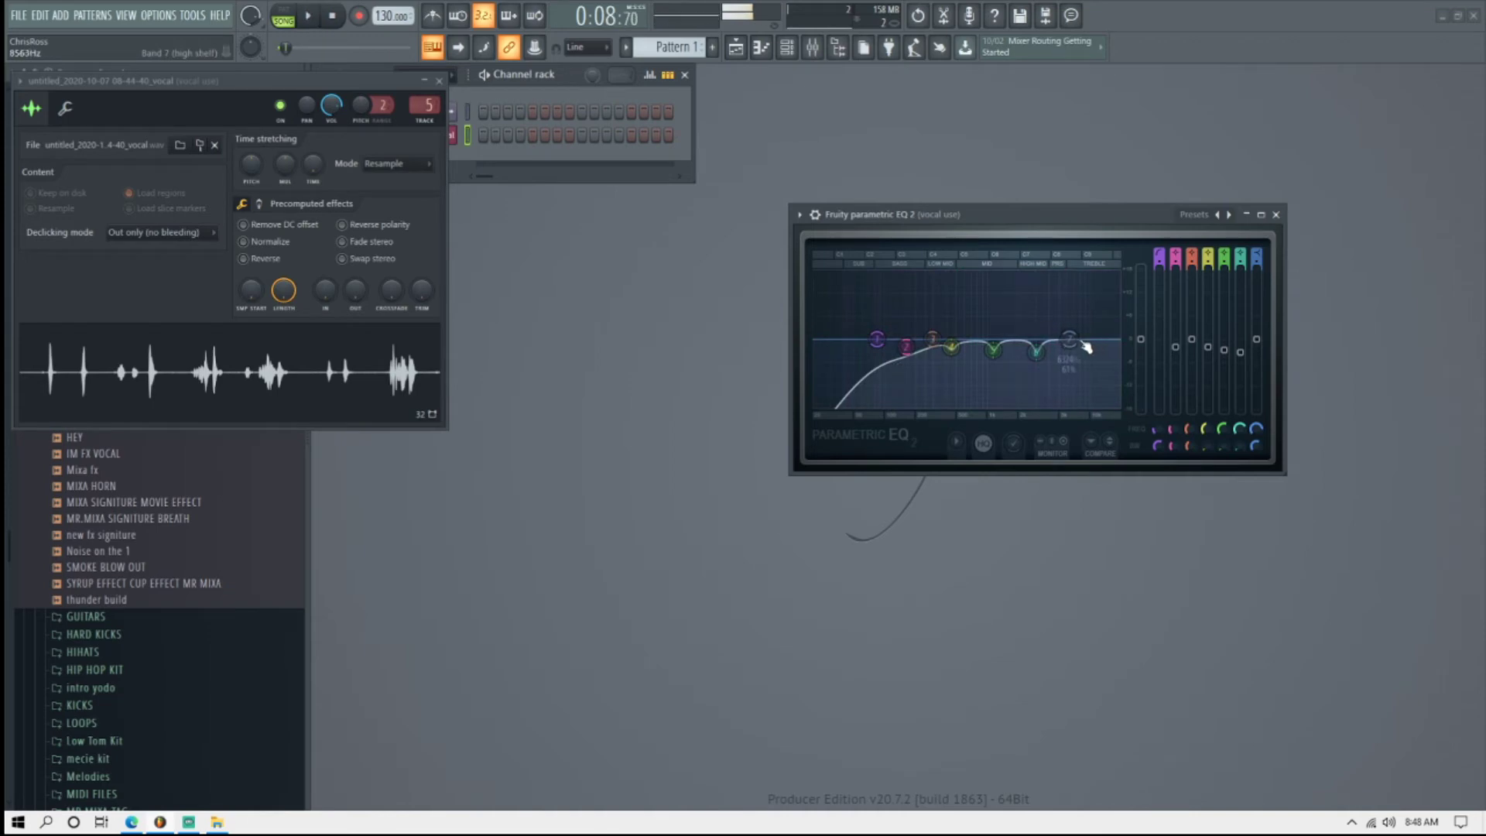
# Load Fruity Compressor in the vocal use track's second effect slot and set its threshold to -20 dB and ratio to 2.9:1.
pyautogui.click(813, 48)
pyautogui.click(1308, 226)
pyautogui.moveTo(1316, 246)
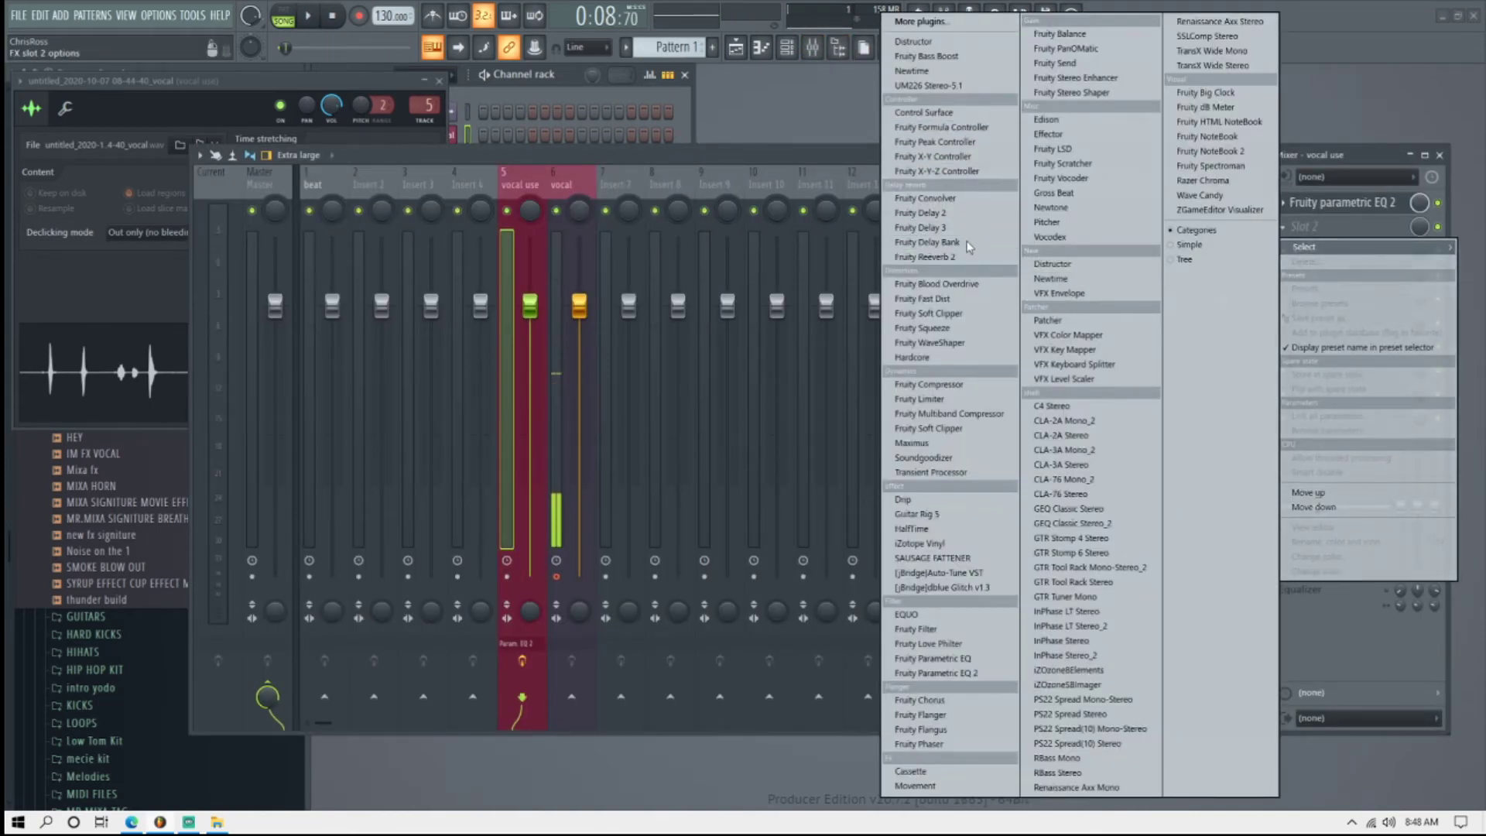
pyautogui.click(964, 385)
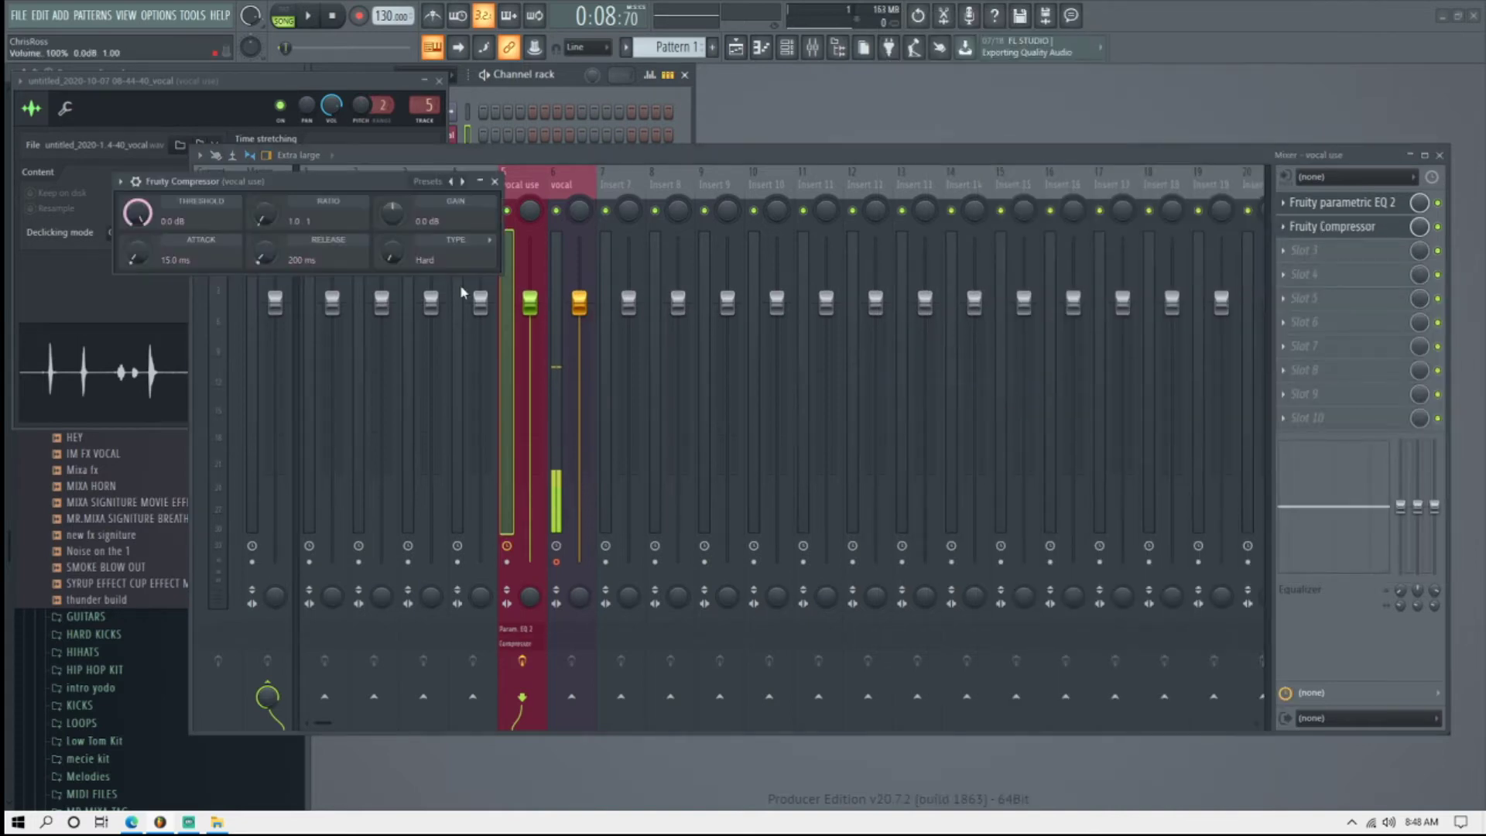
pyautogui.moveTo(194, 181); pyautogui.dragTo(834, 325)
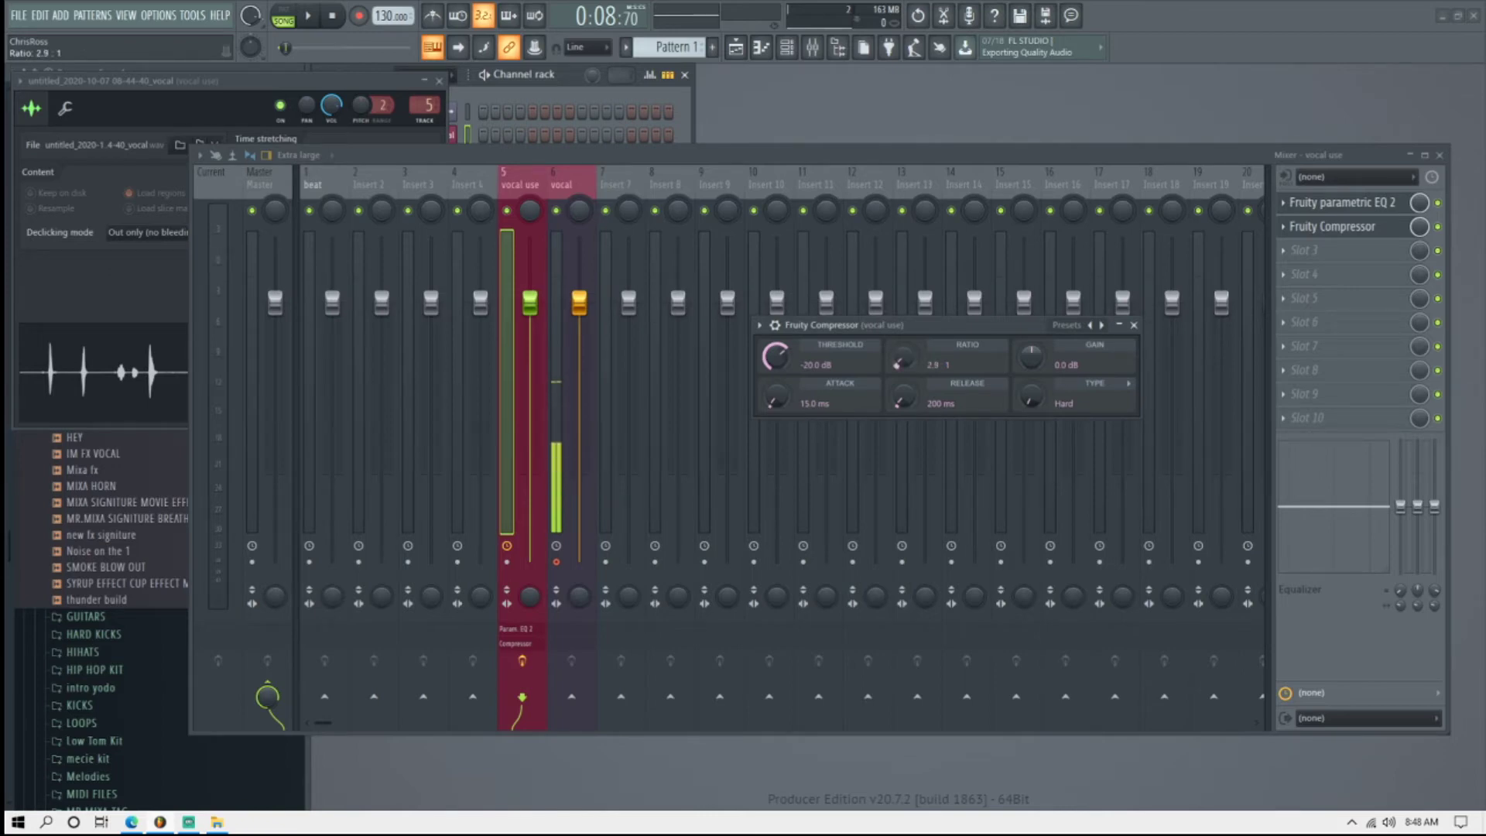
# Set the compressor's ratio to 4.0:1, gain to 8.3 dB and threshold to -21.2 dB, playing the vocals between changes.
pyautogui.press('space')
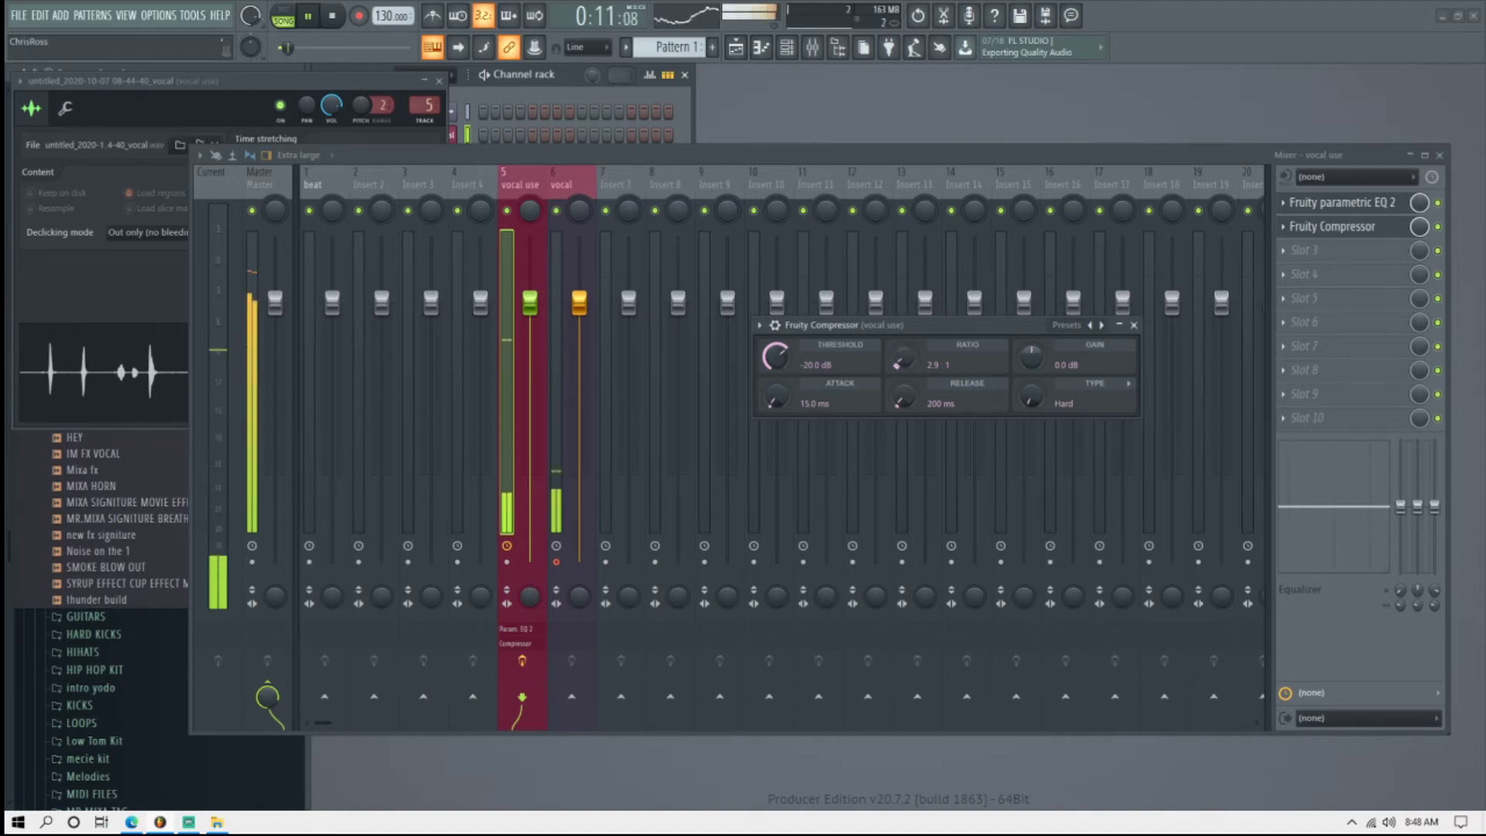
pyautogui.moveTo(905, 364); pyautogui.dragTo(905, 345)
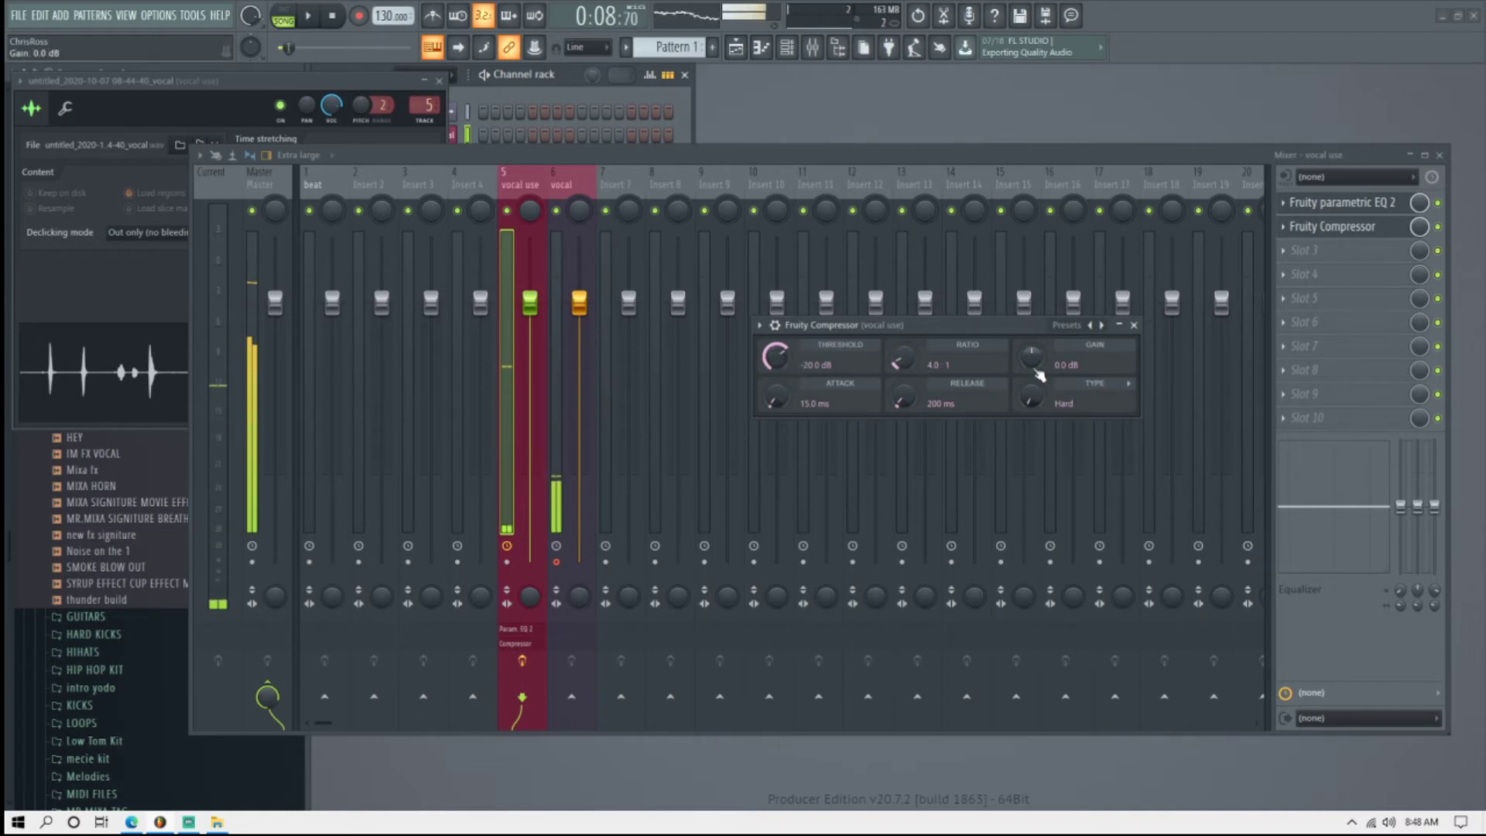
pyautogui.moveTo(1038, 372); pyautogui.dragTo(1038, 369)
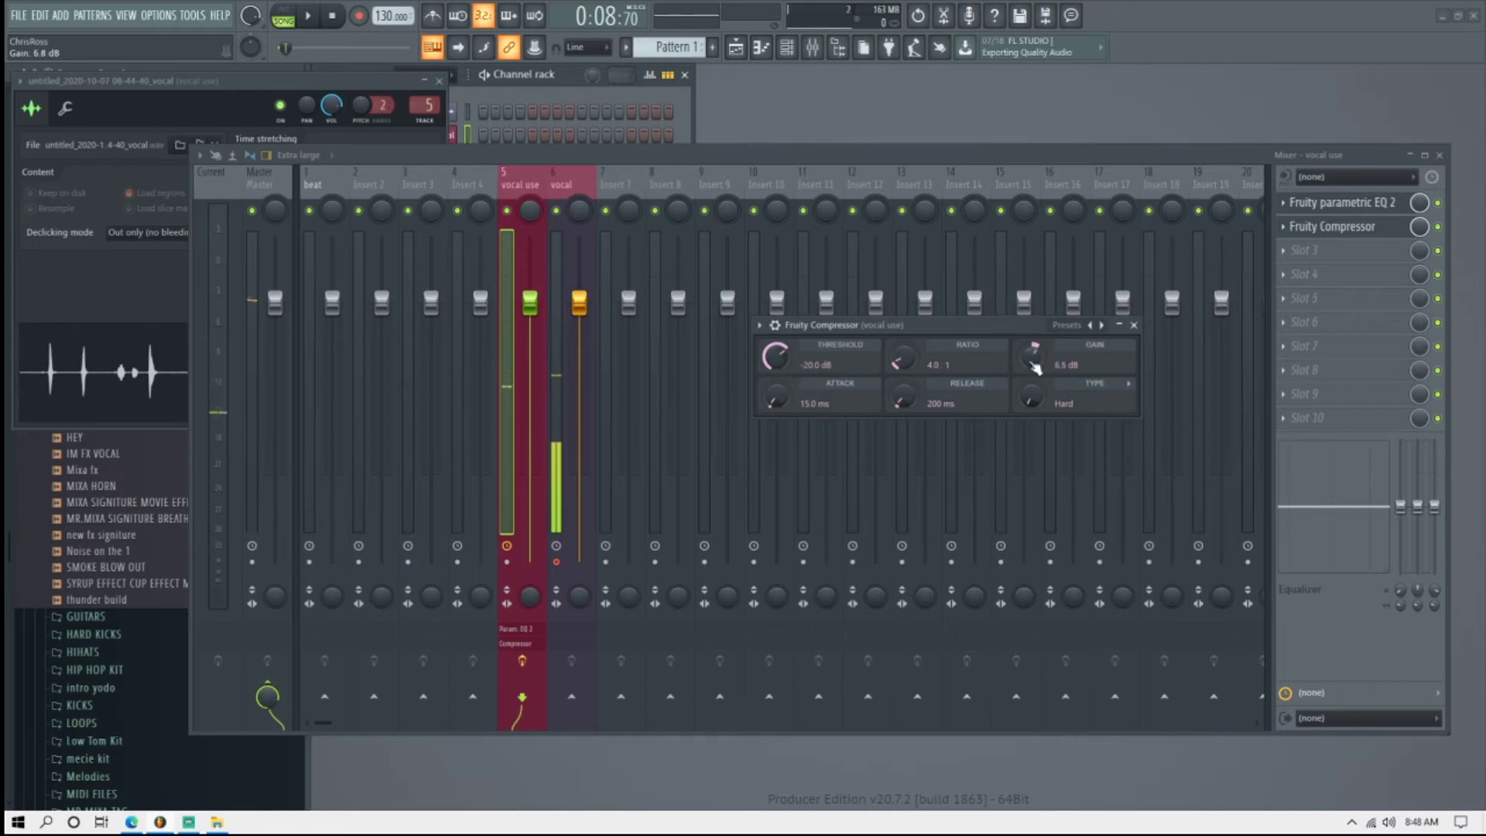
pyautogui.press('space')
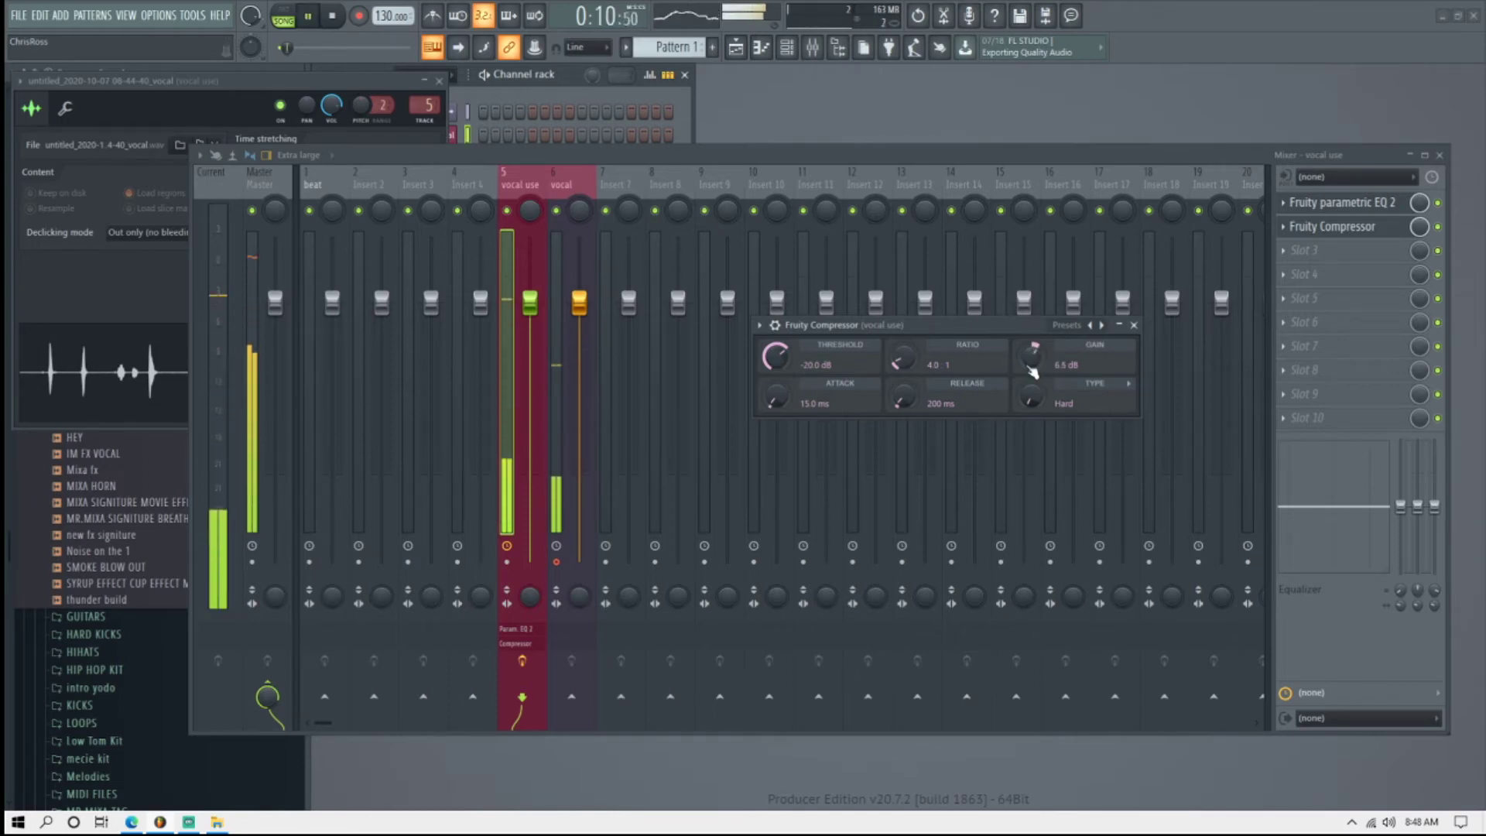
pyautogui.moveTo(1029, 367); pyautogui.dragTo(1030, 365)
pyautogui.press('space')
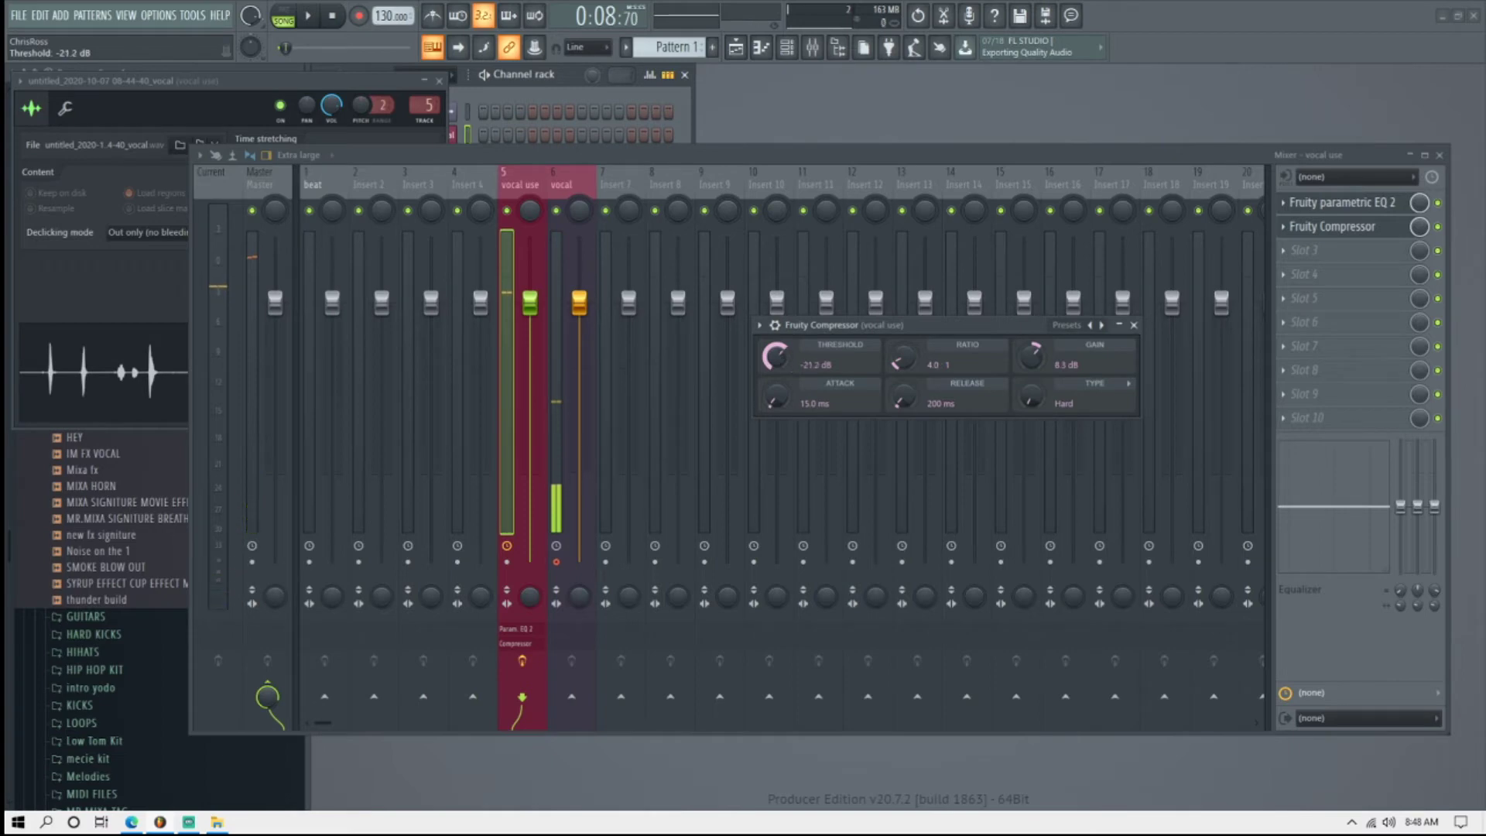
# Lower the compressor's threshold to -24.7 dB and set its type to Vintage, checking the sound in playback.
pyautogui.press('space')
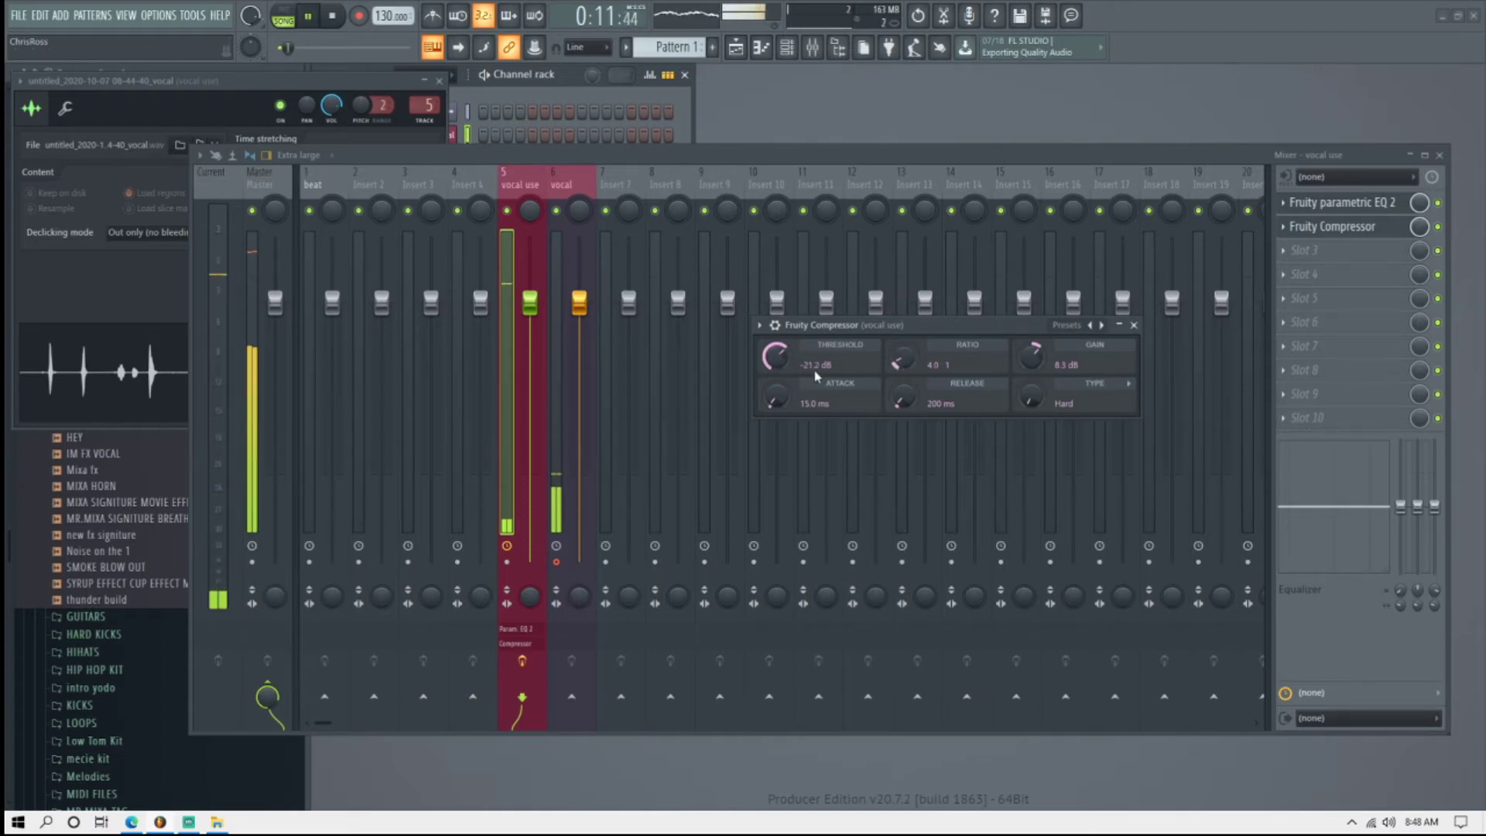
pyautogui.scroll(-2, 776, 360)
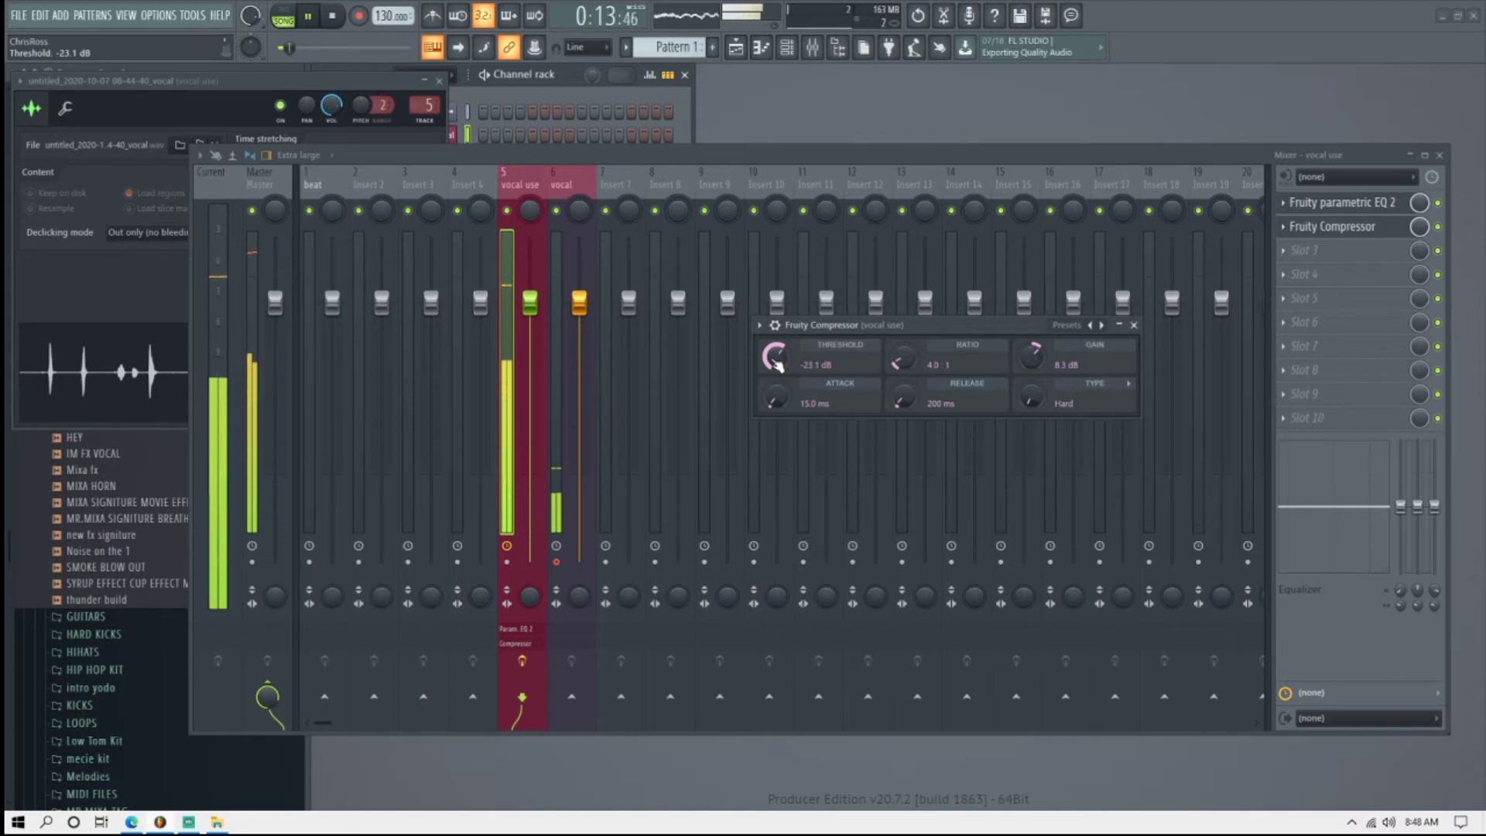
pyautogui.scroll(-1, 777, 364)
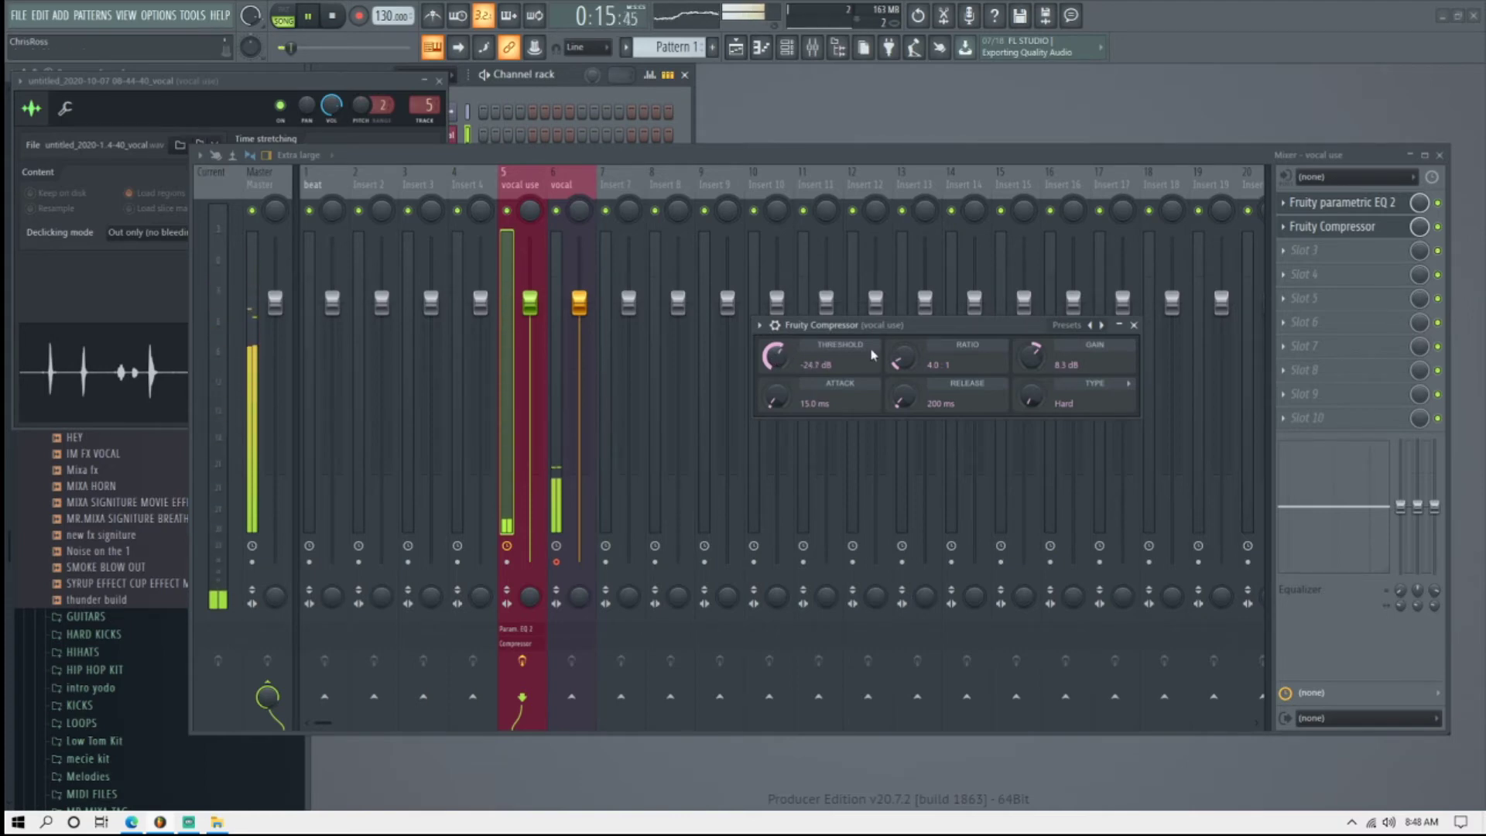
pyautogui.press('space')
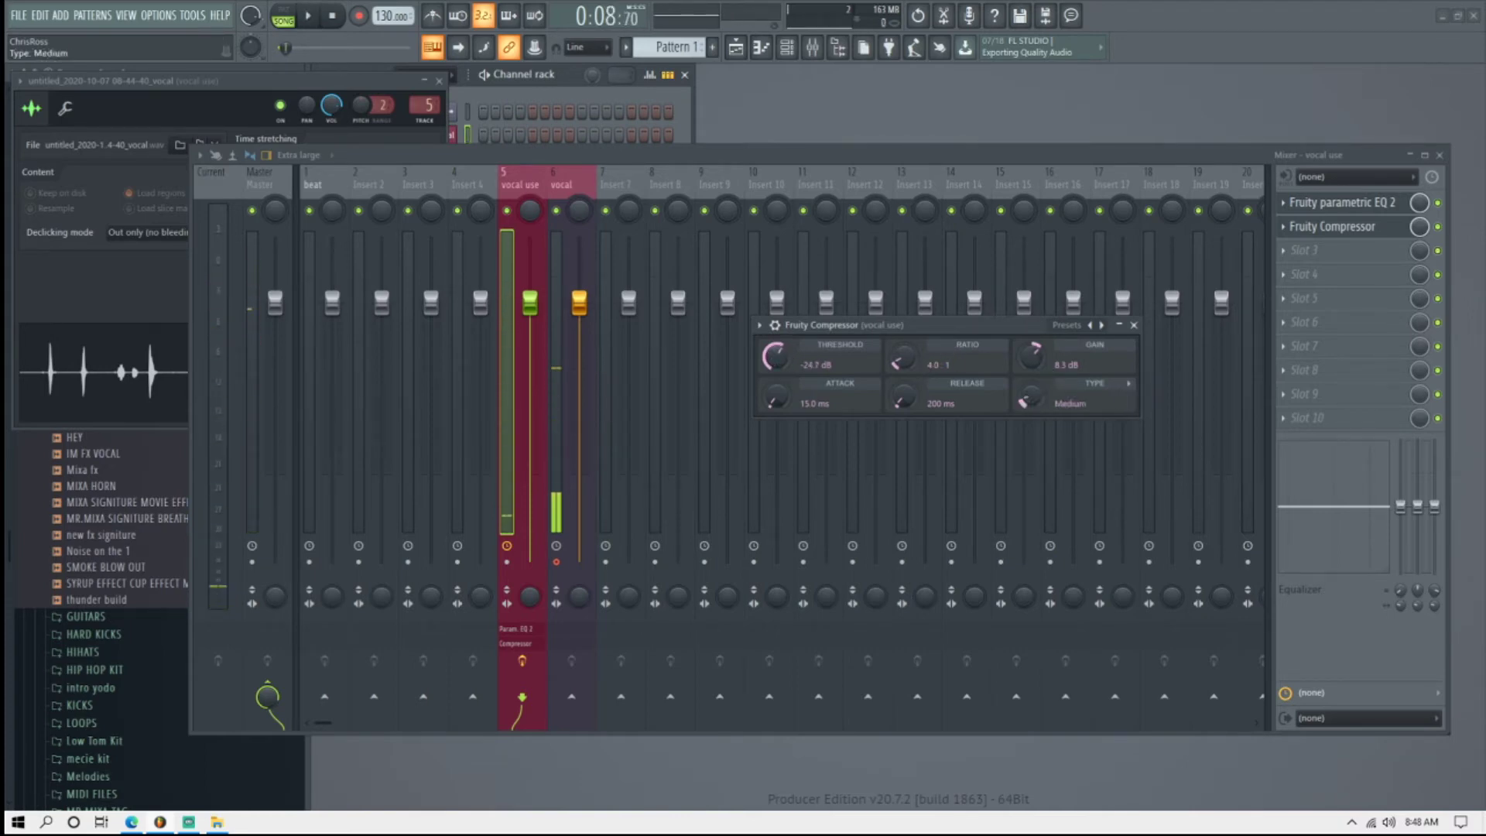
pyautogui.press('space')
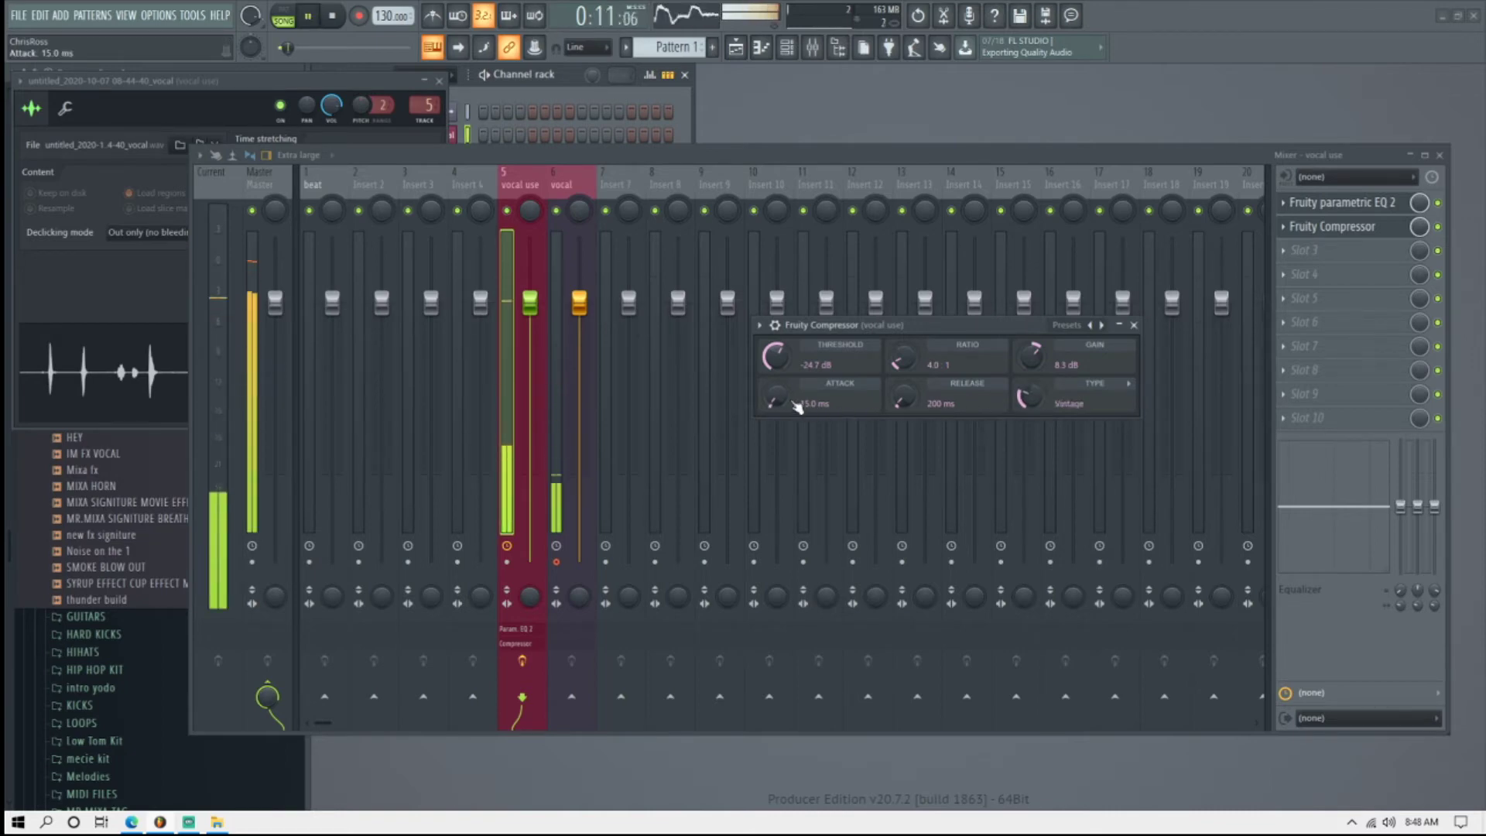
# Set the compressor's attack to 31.9 ms and release to 387 ms, raise its gain and close the plugin.
pyautogui.moveTo(850, 414); pyautogui.dragTo(849, 404)
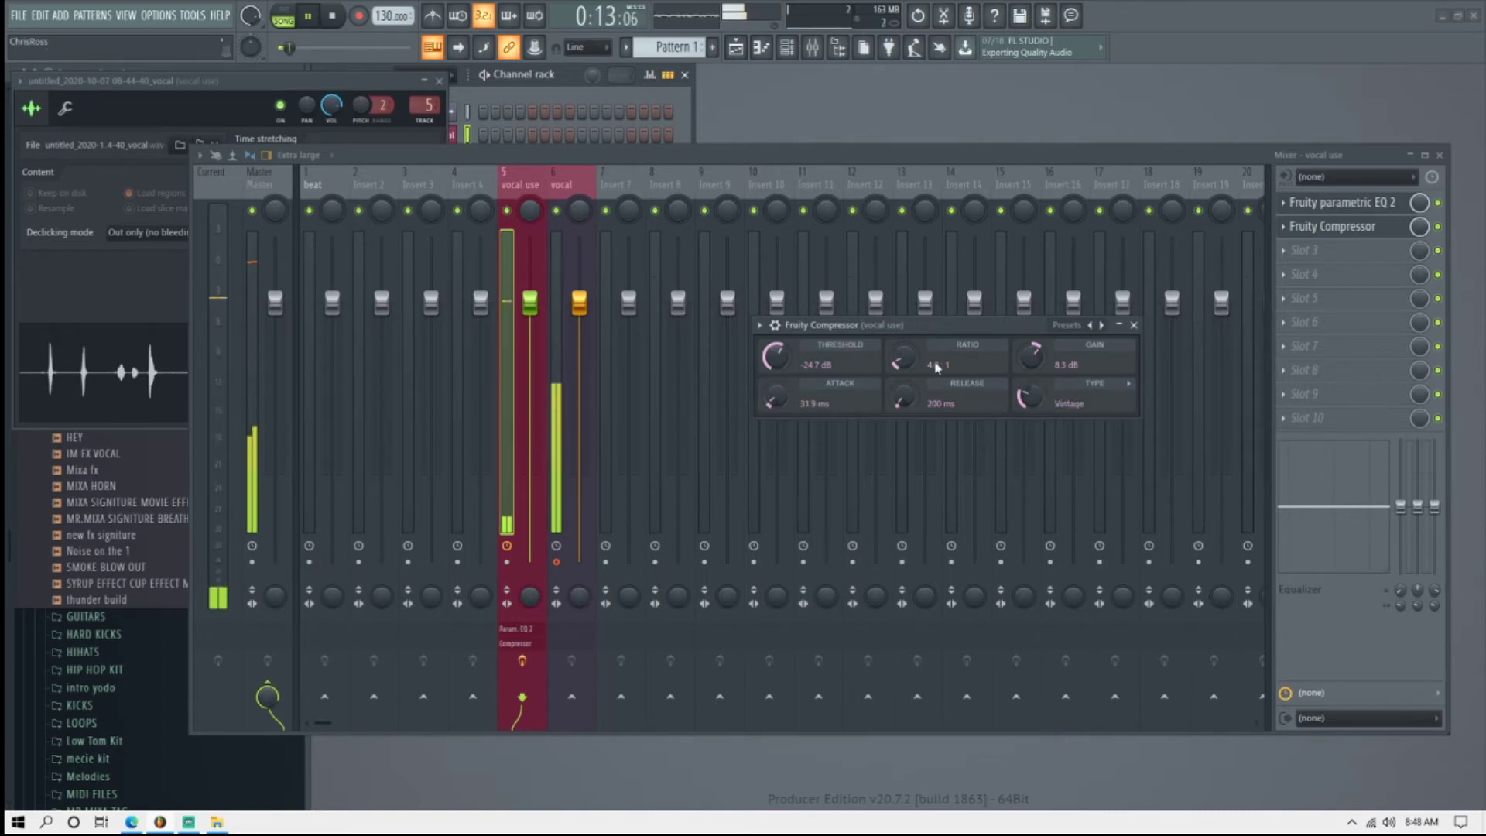
pyautogui.moveTo(911, 403); pyautogui.dragTo(911, 381)
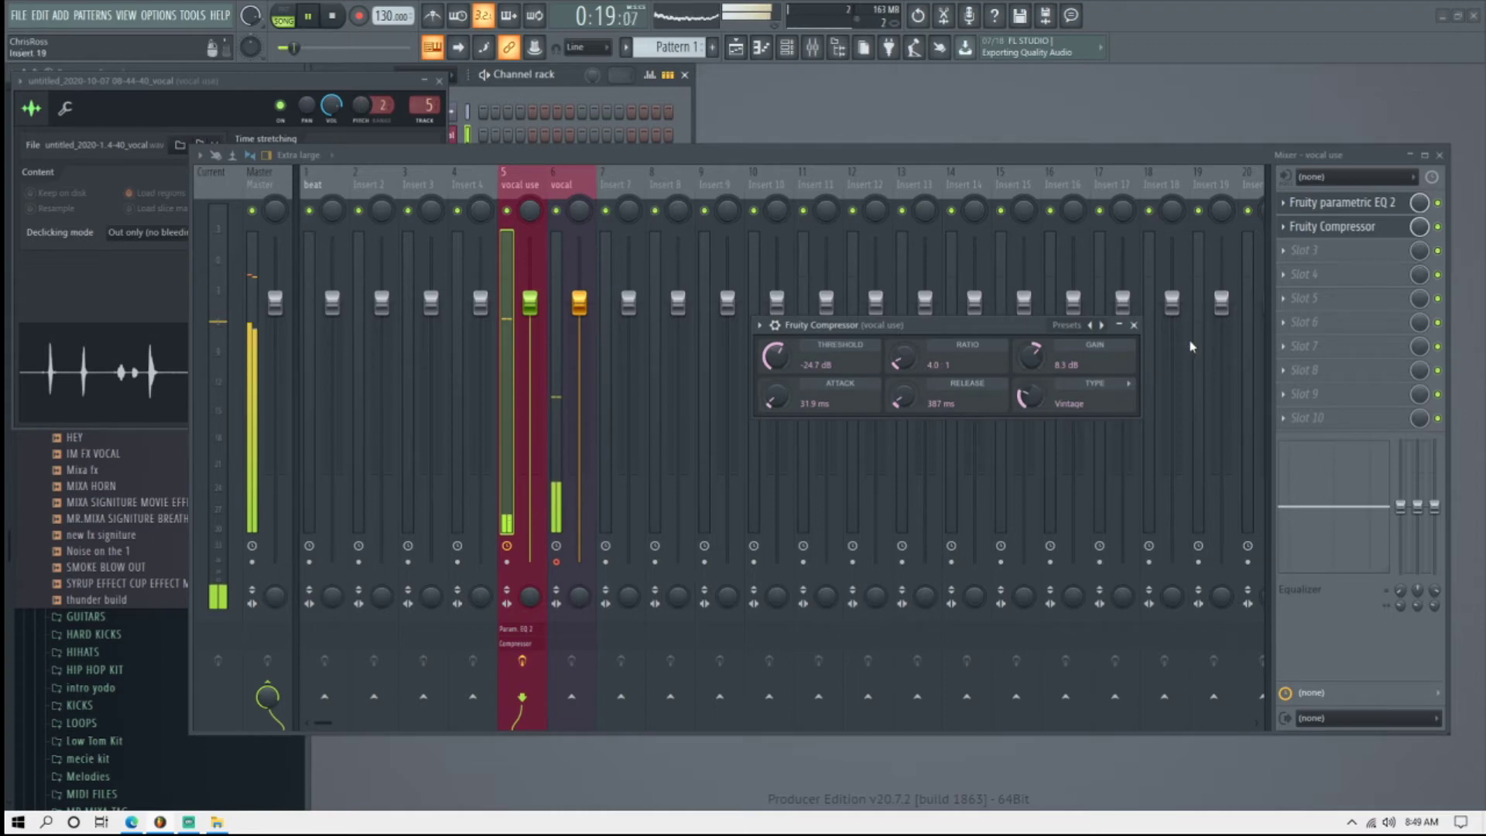
pyautogui.press('space')
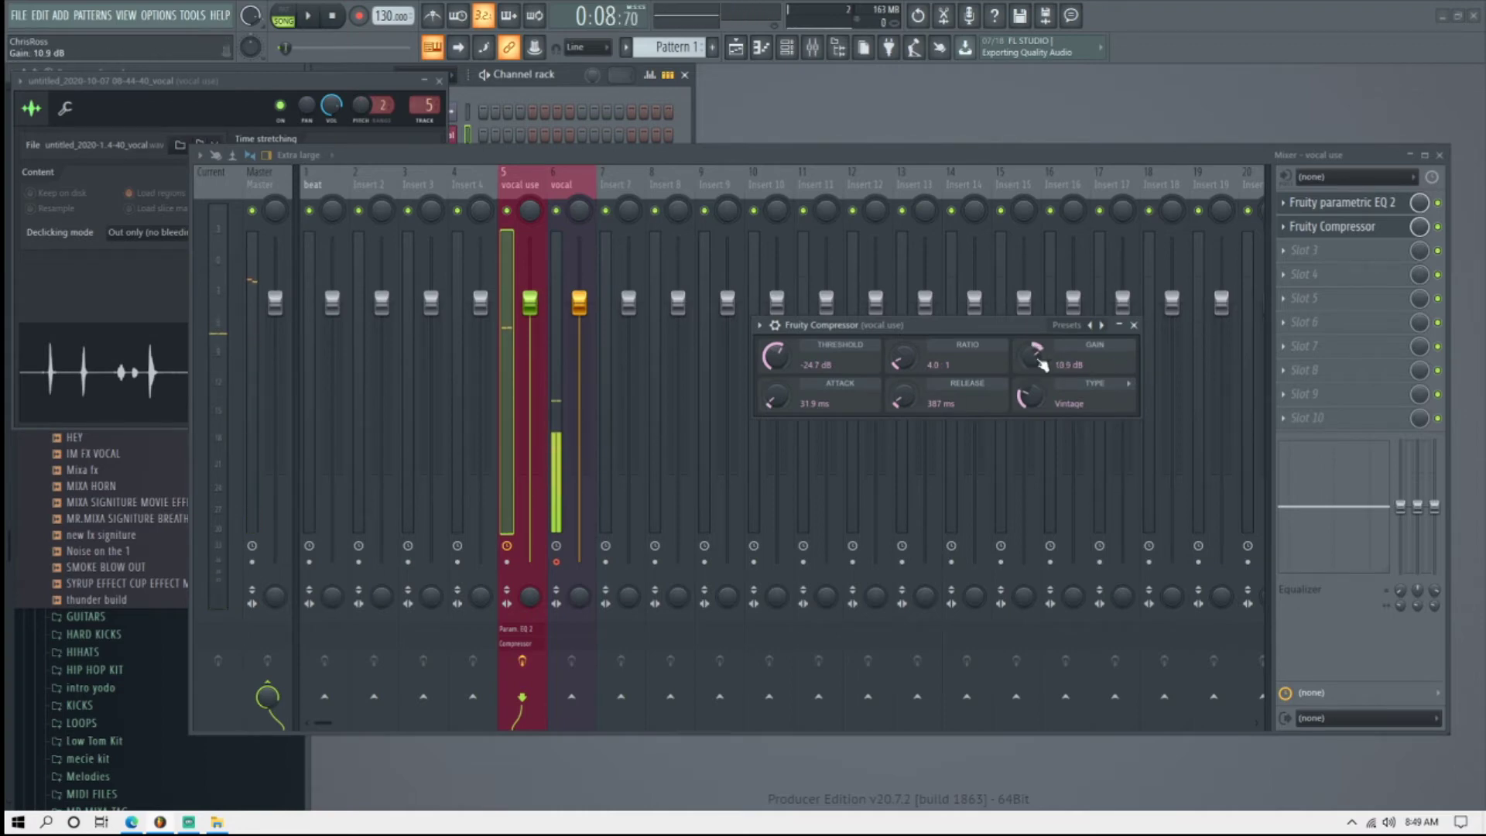
pyautogui.click(1134, 326)
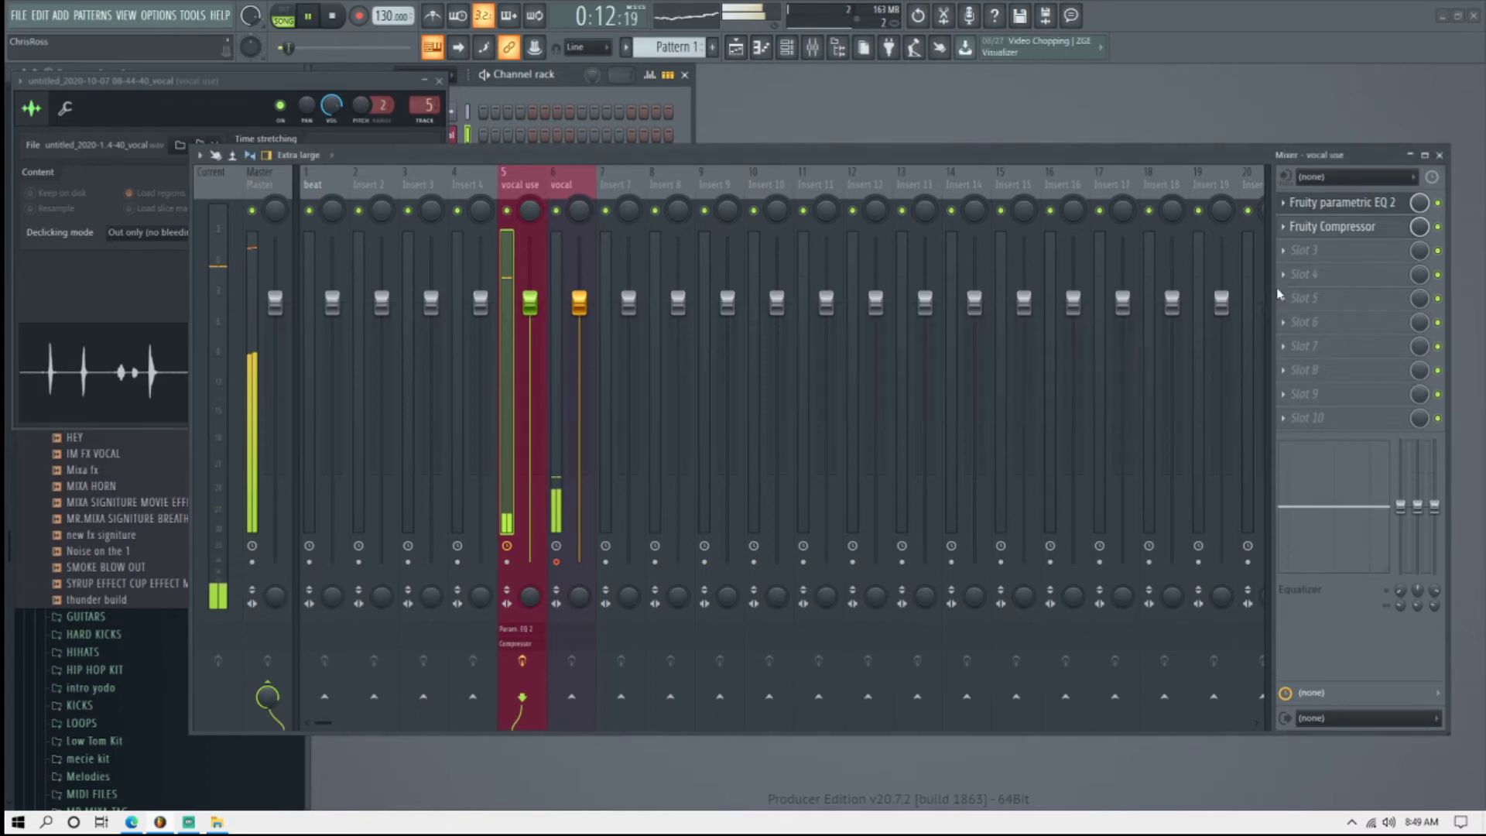
# Load Fruity Soft Clipper in the vocal use track's third effect slot, listen to the vocals through it and close the plugin.
pyautogui.press('space')
pyautogui.click(1341, 255)
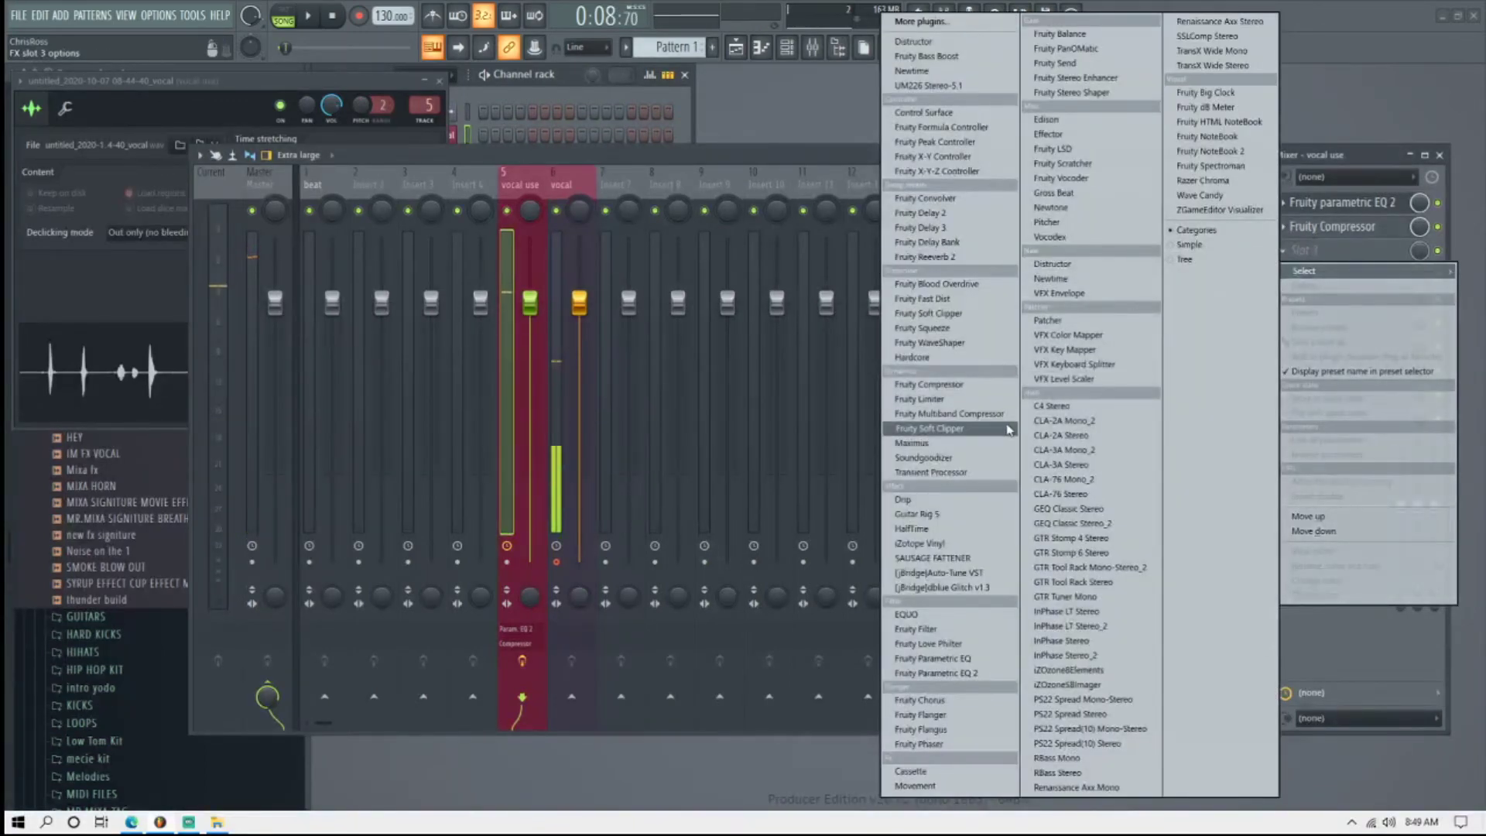
pyautogui.click(987, 321)
pyautogui.press('space')
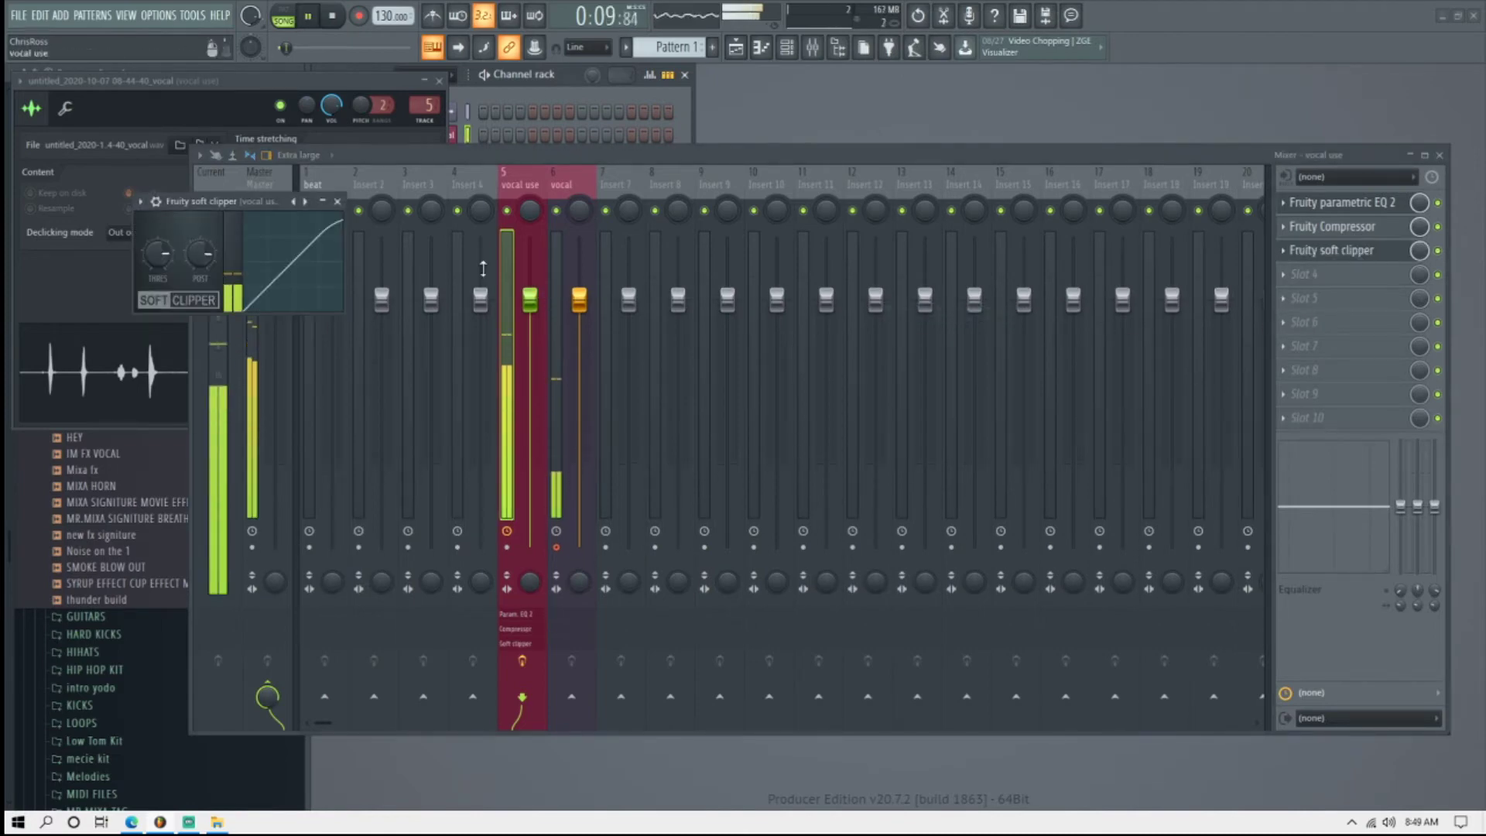
pyautogui.click(338, 201)
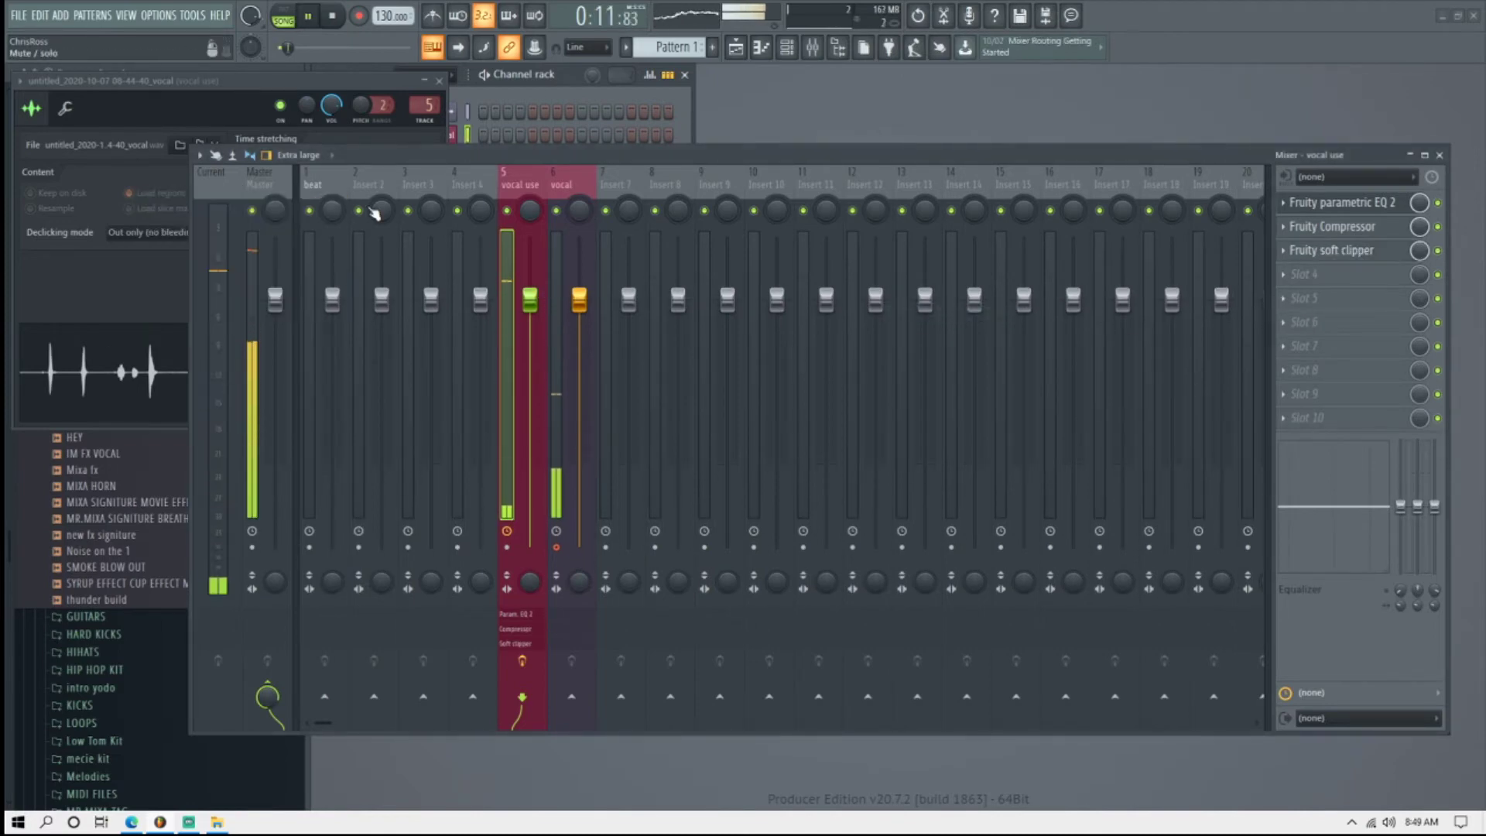
pyautogui.press('space')
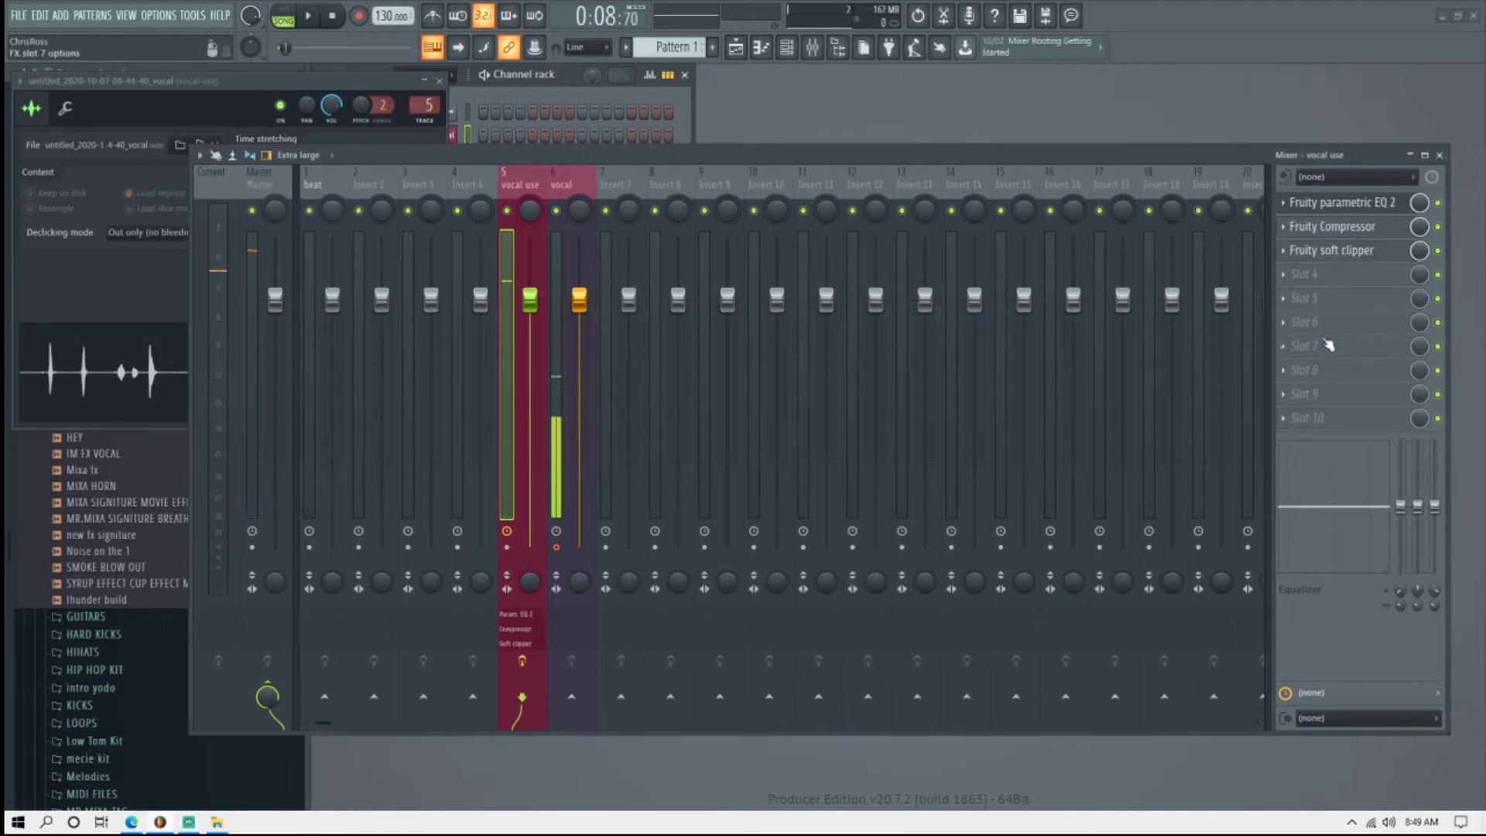
# Load Fruity Limiter in the vocal use track's fourth effect slot, lower its ceiling during playback and close the plugin.
pyautogui.click(1316, 274)
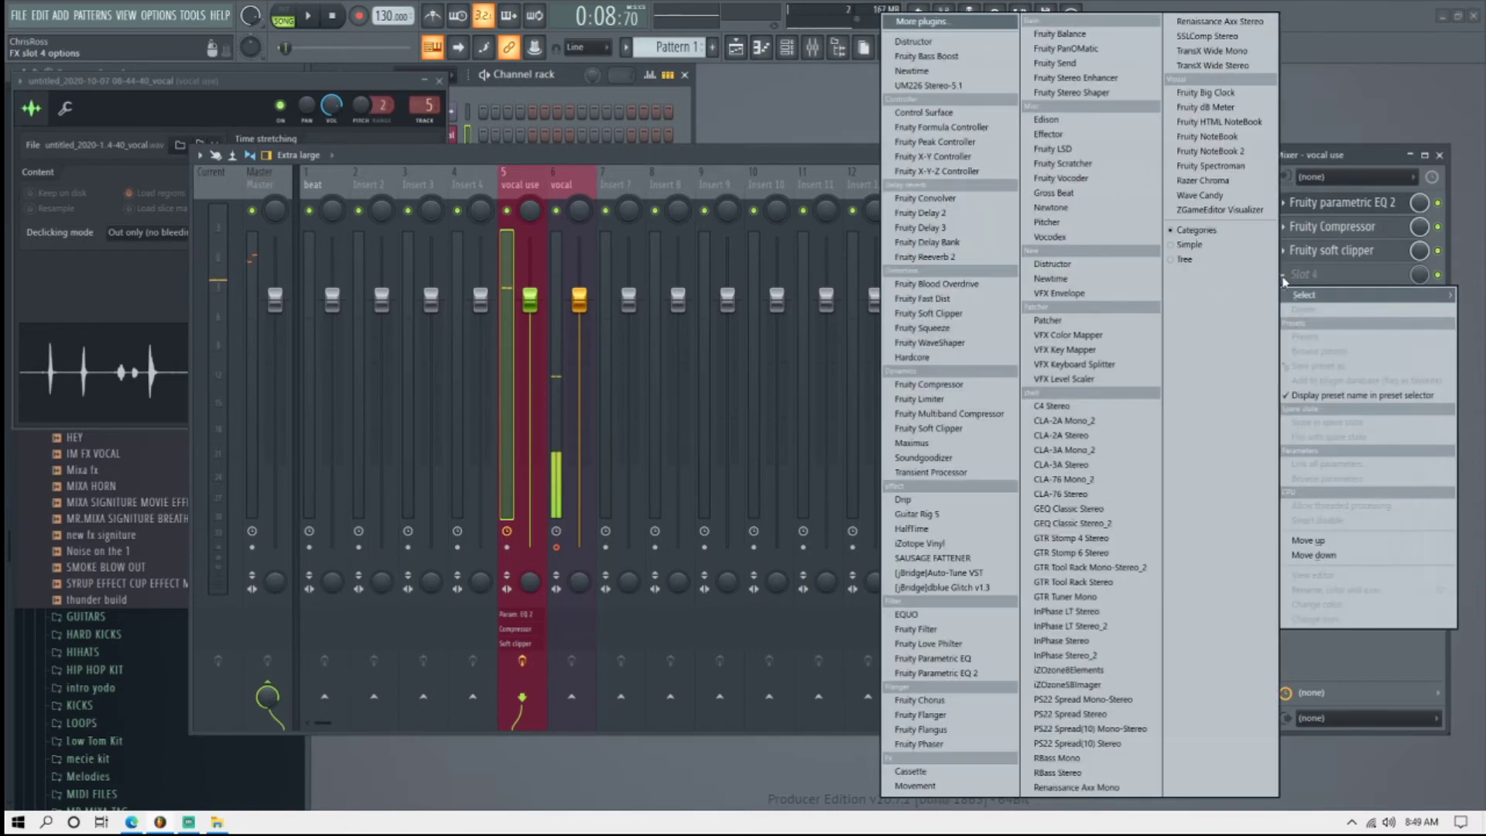
pyautogui.click(917, 401)
pyautogui.press('space')
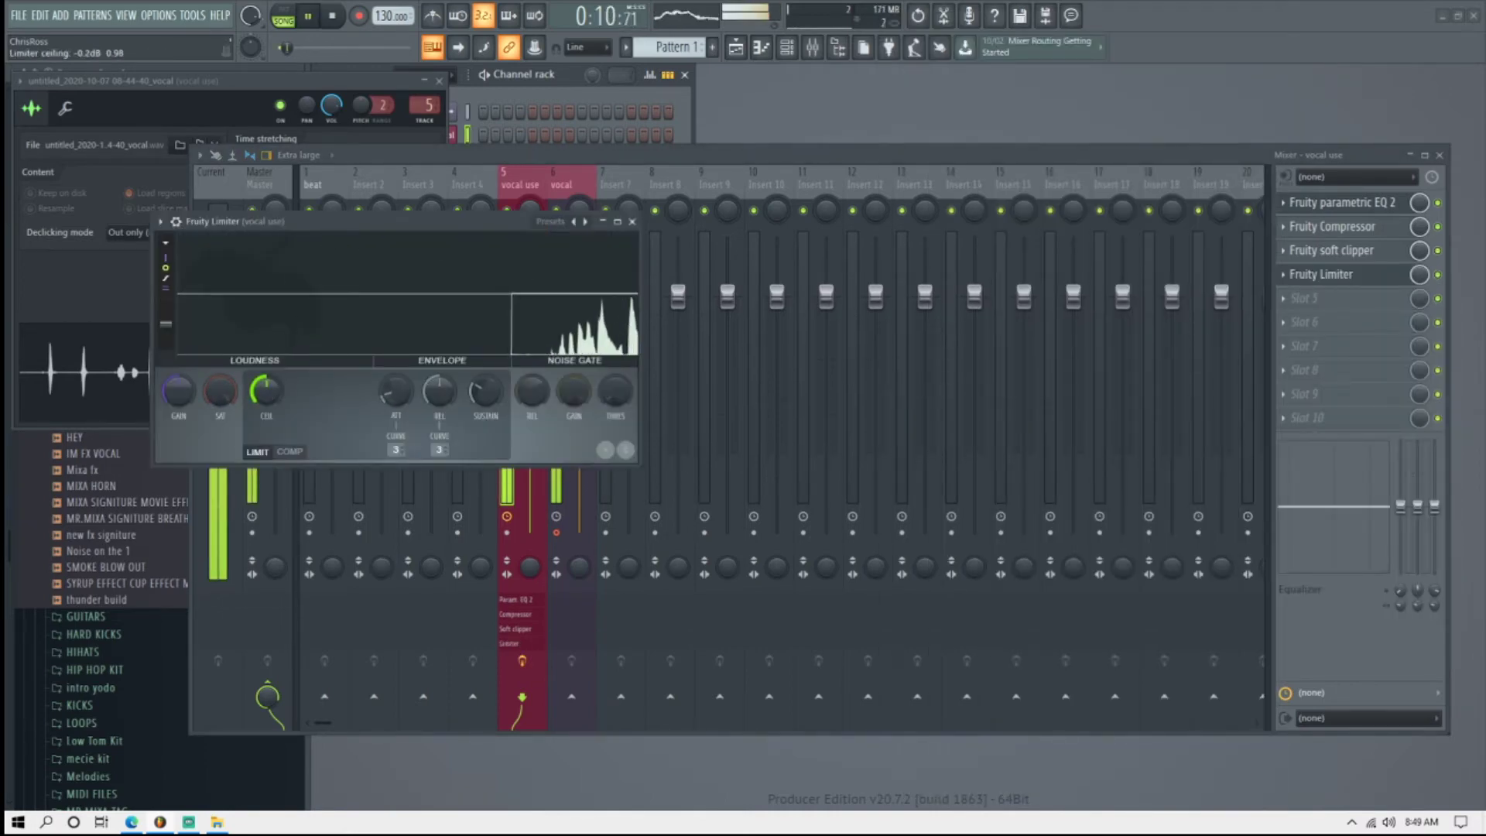
pyautogui.moveTo(270, 402); pyautogui.dragTo(269, 441)
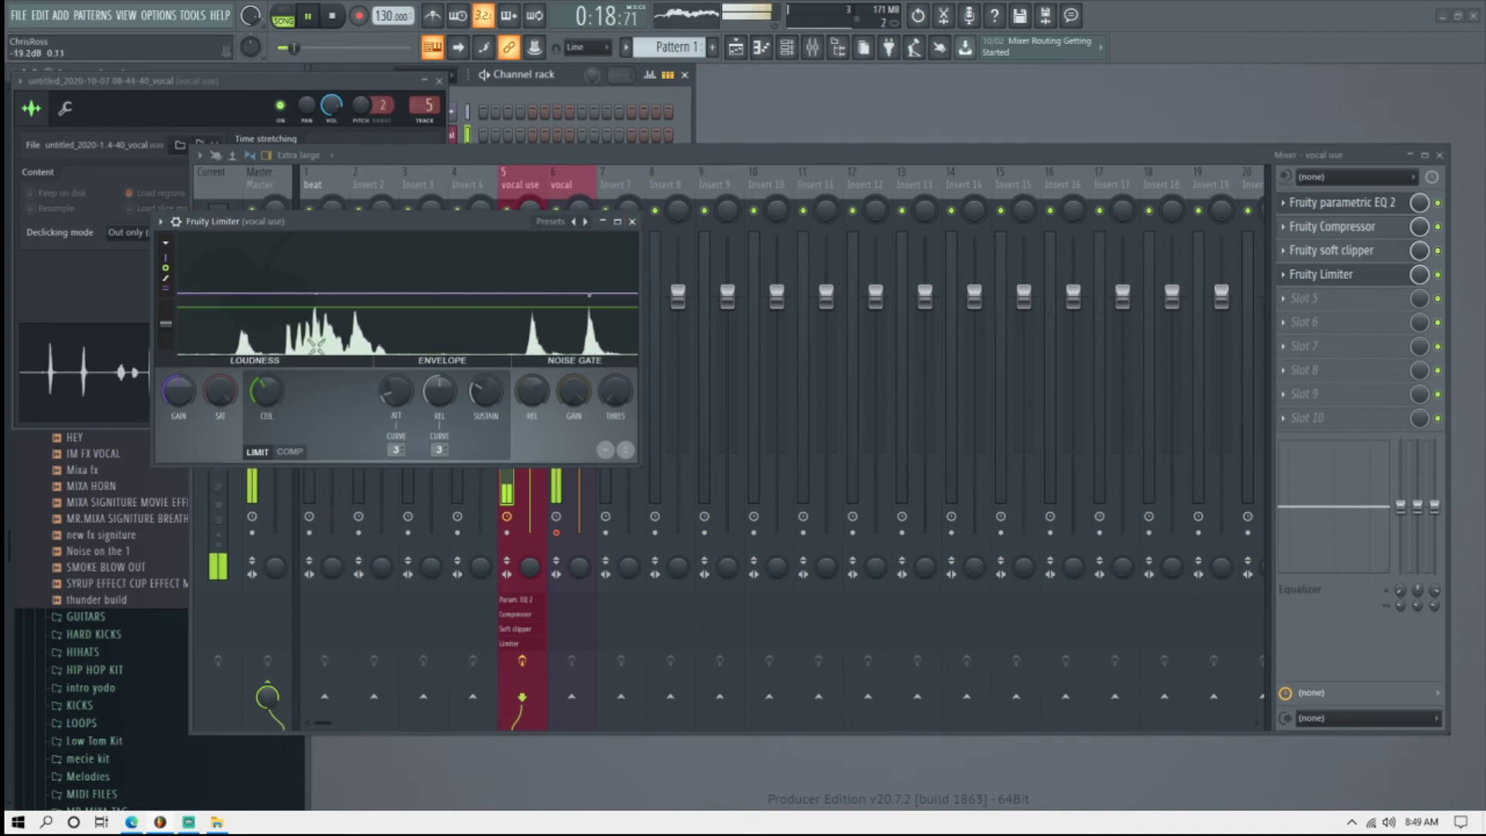
pyautogui.moveTo(274, 394); pyautogui.dragTo(274, 398)
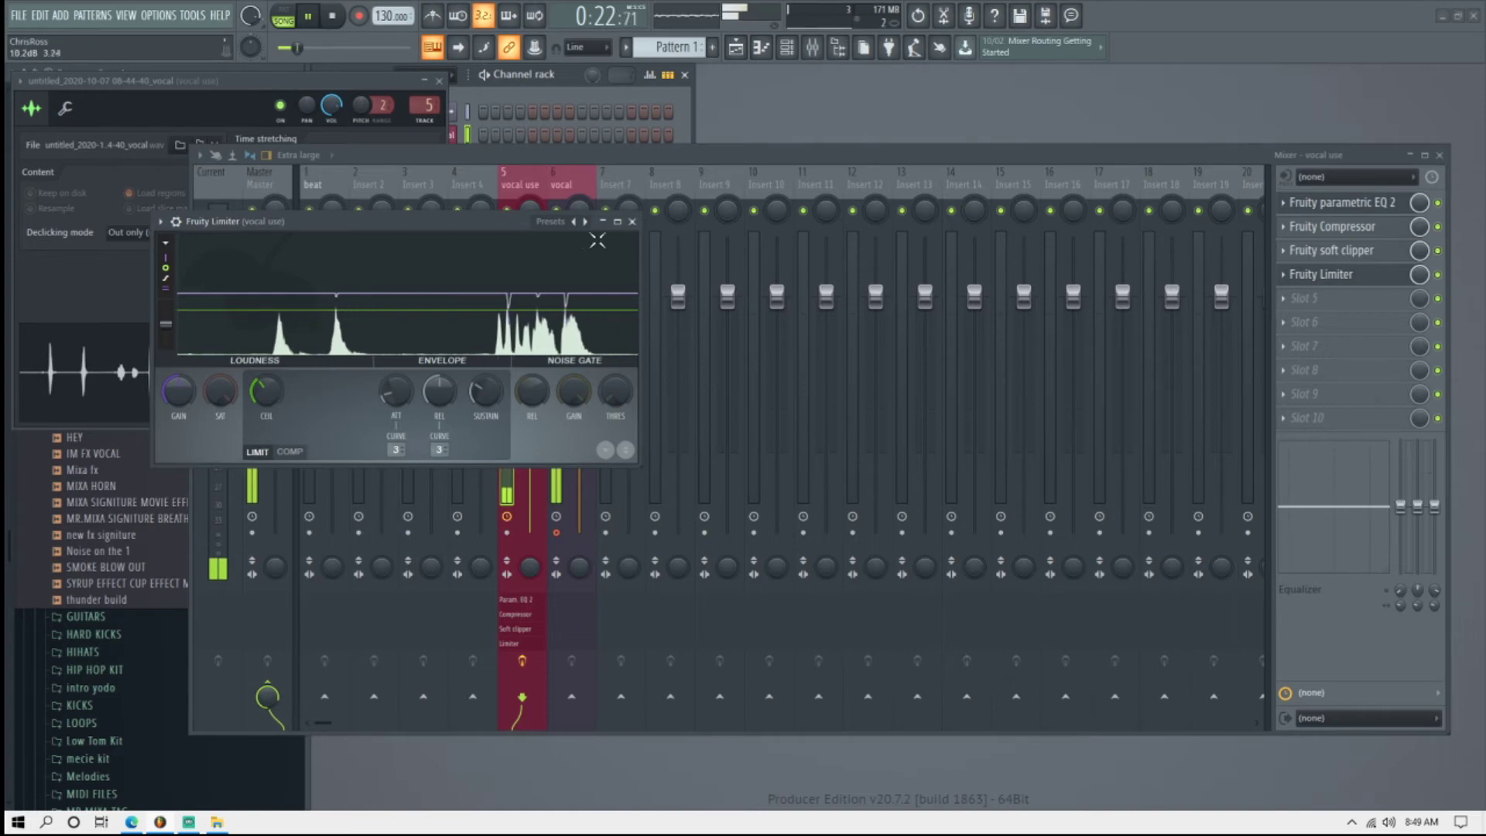
pyautogui.click(632, 221)
# Replace Fruity Compressor in the vocal use track's second slot with CLA-2A Stereo and reposition its window.
pyautogui.click(1347, 228)
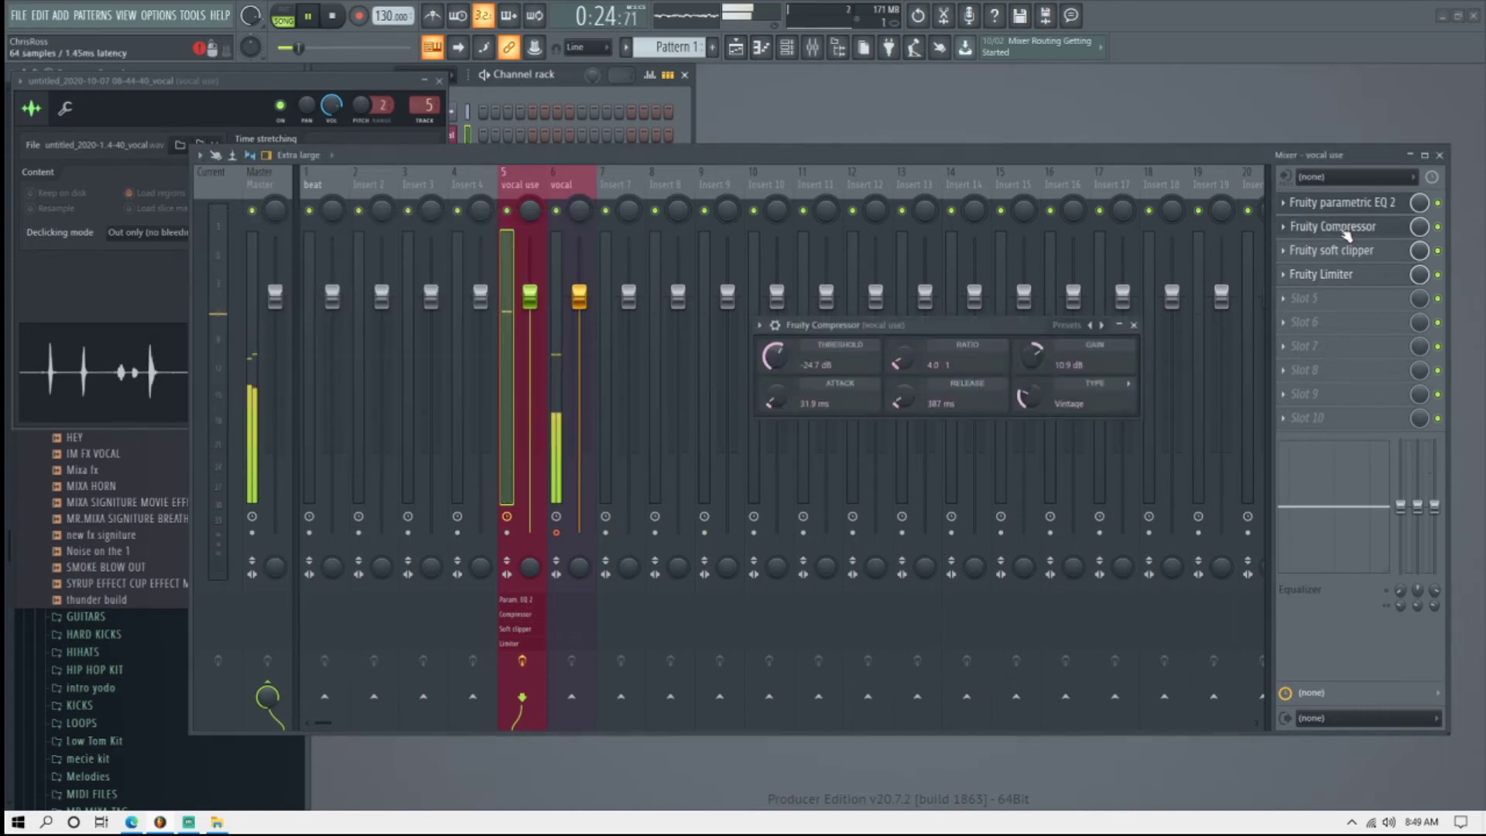
pyautogui.rightClick(1316, 227)
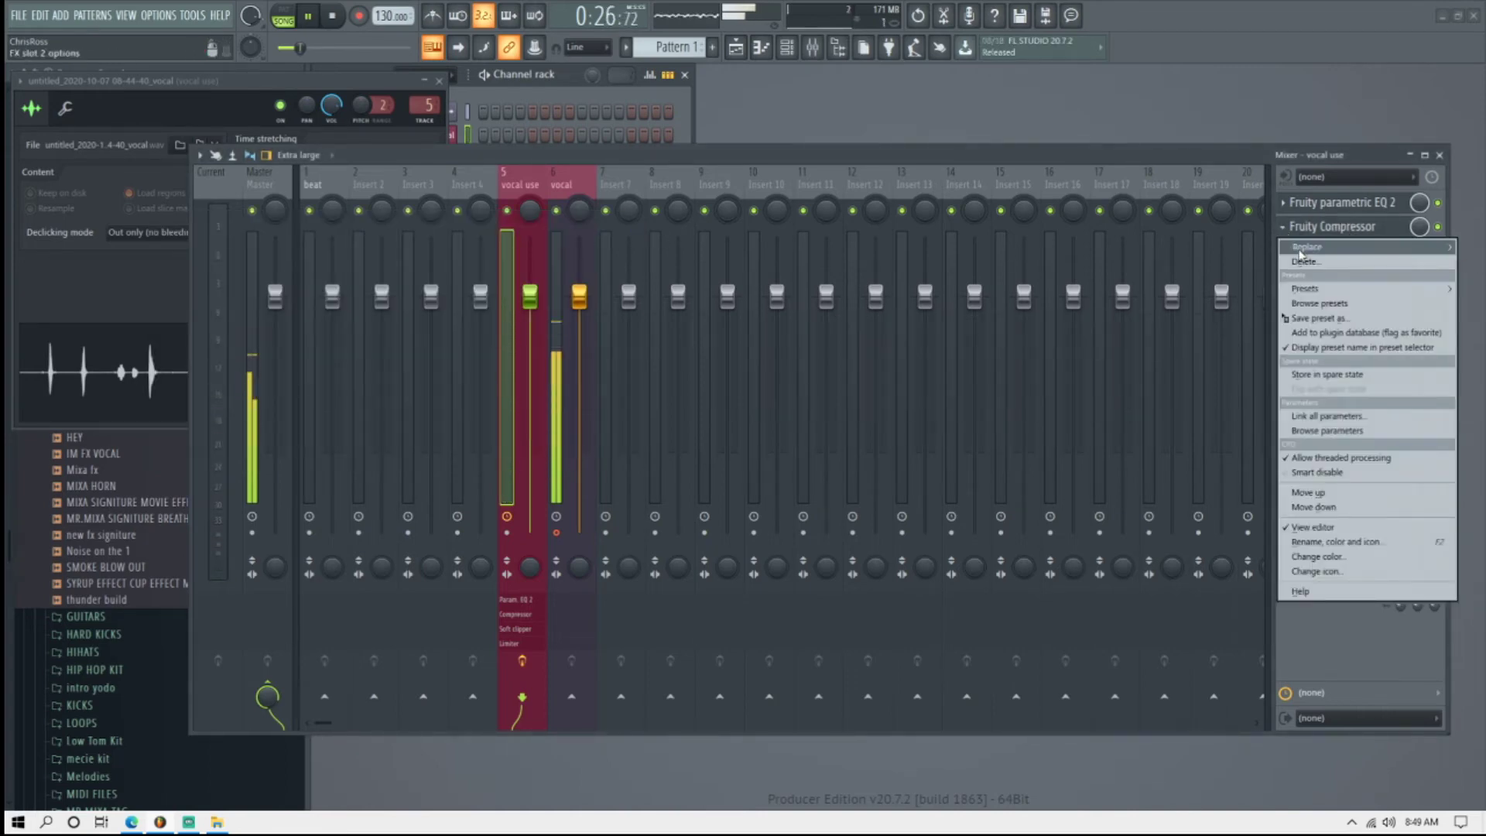
pyautogui.moveTo(1303, 249)
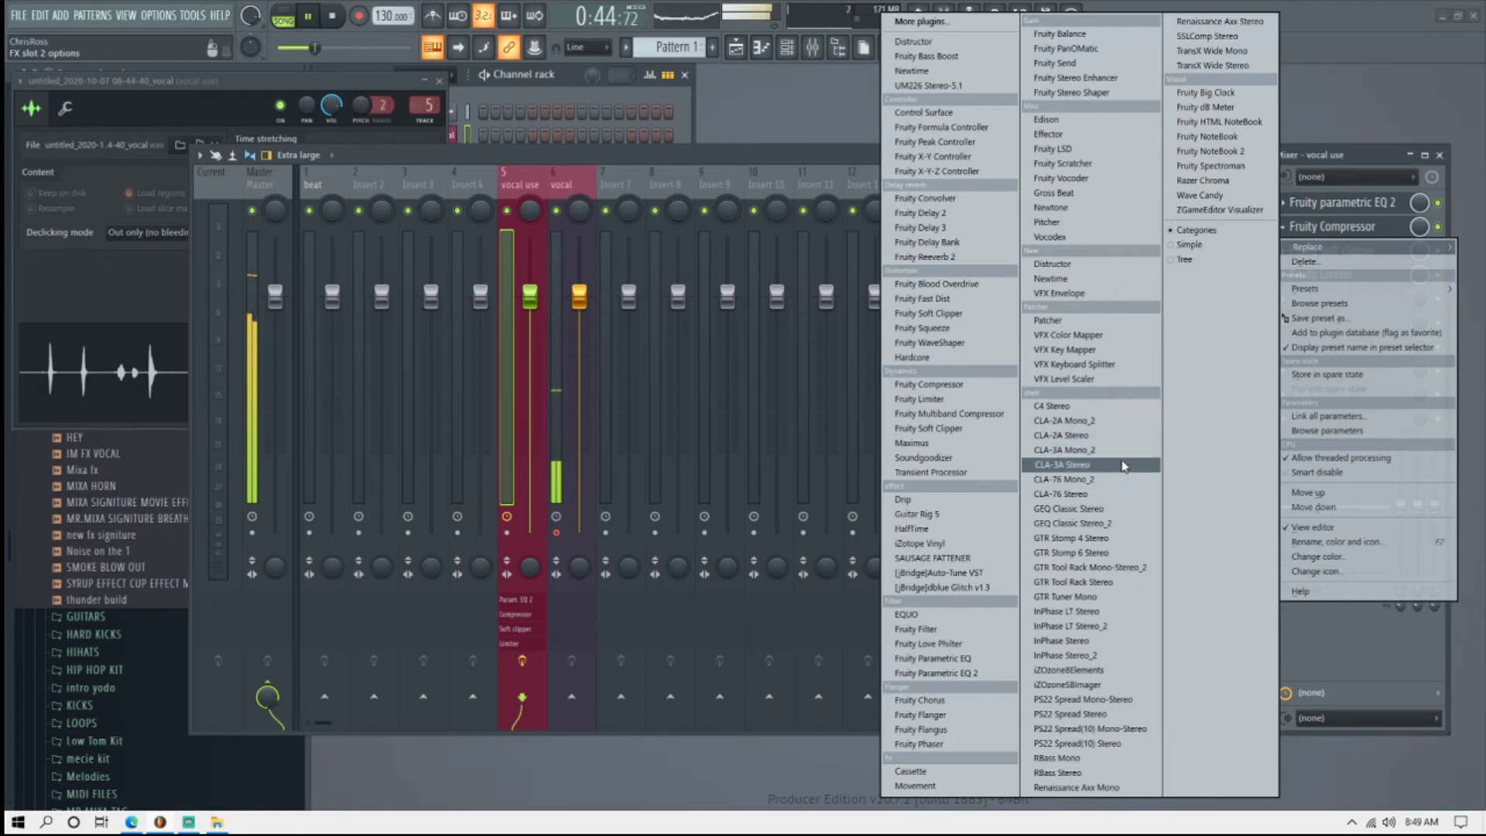
pyautogui.click(1123, 435)
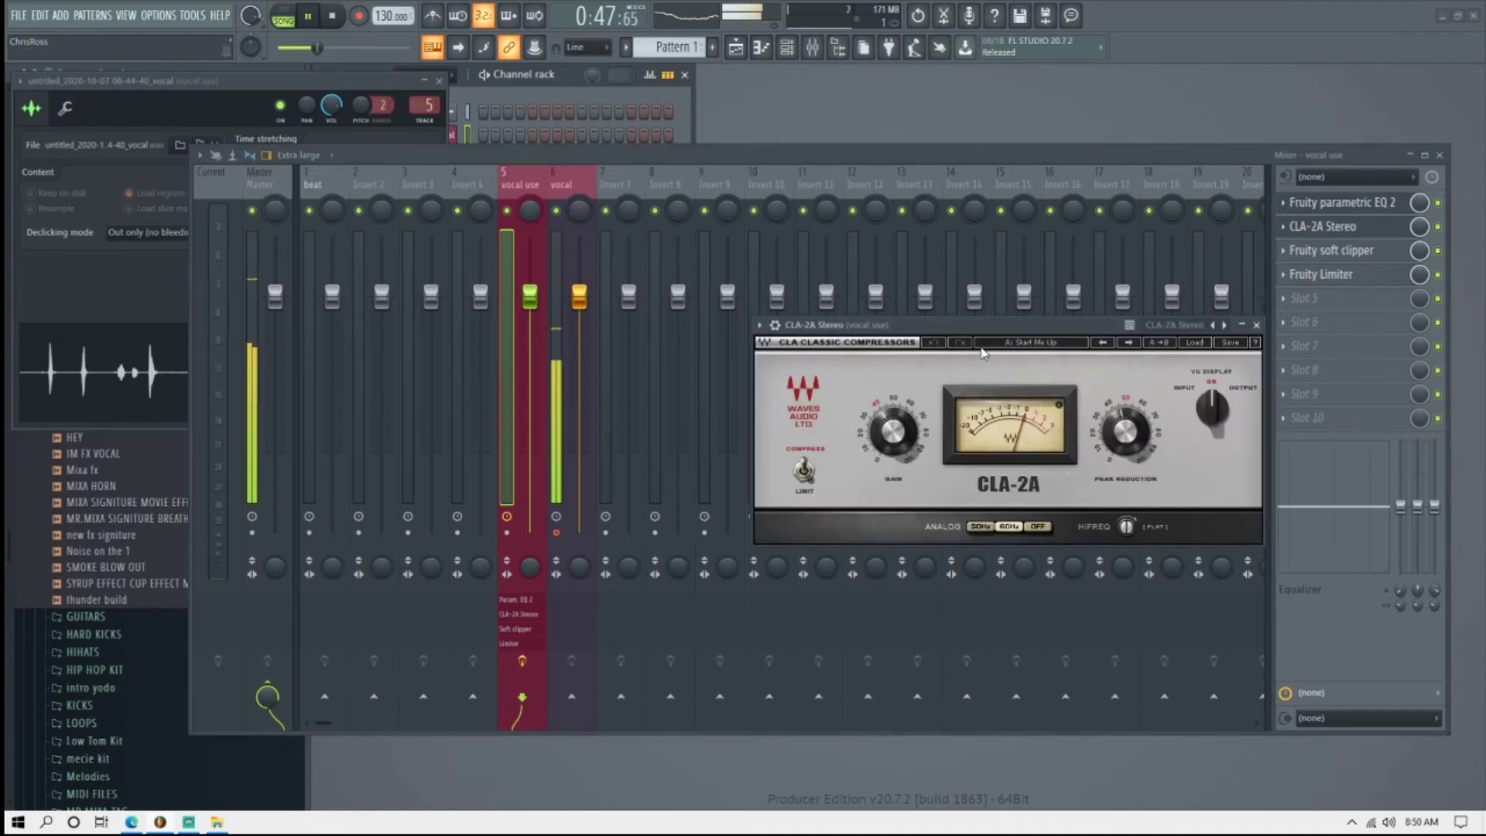
pyautogui.moveTo(984, 331); pyautogui.dragTo(794, 279)
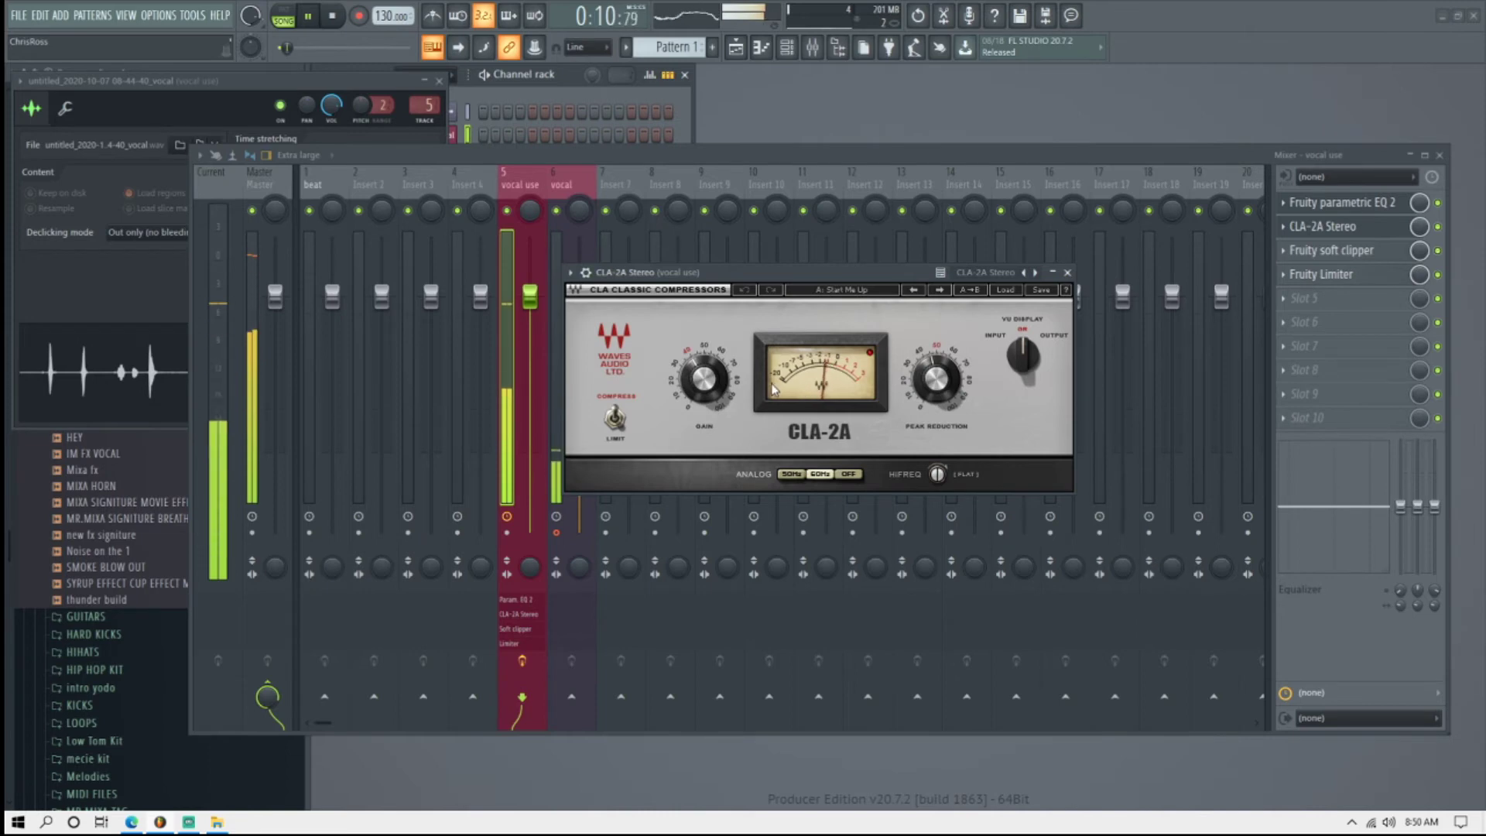
# Turn the CLA-2A's analog setting off, set peak reduction to 0.82 and gain to 0.70 during playback, and close the plugin.
pyautogui.moveTo(946, 379); pyautogui.dragTo(946, 363)
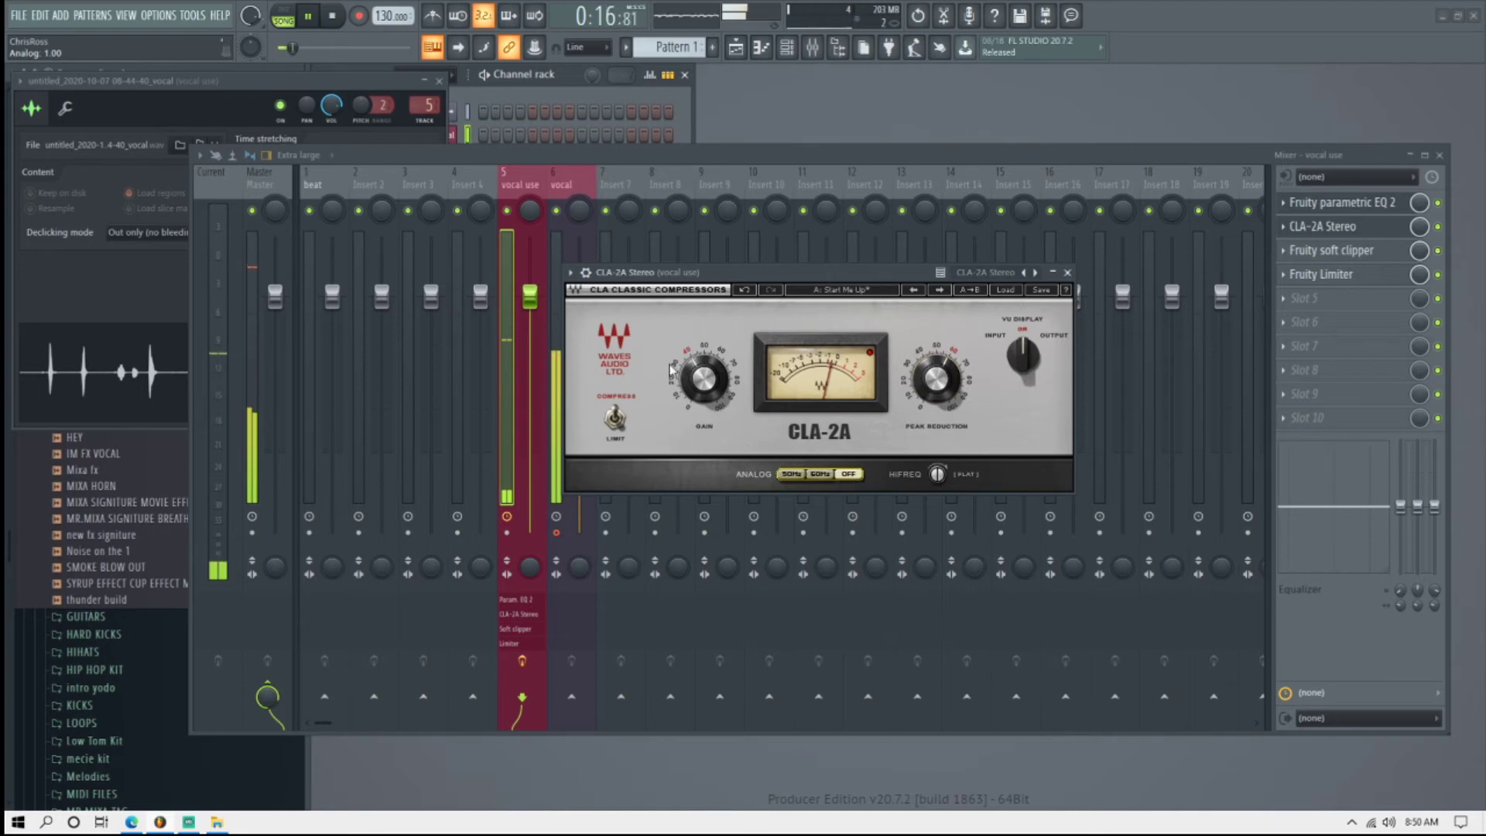
pyautogui.moveTo(936, 379); pyautogui.dragTo(936, 374)
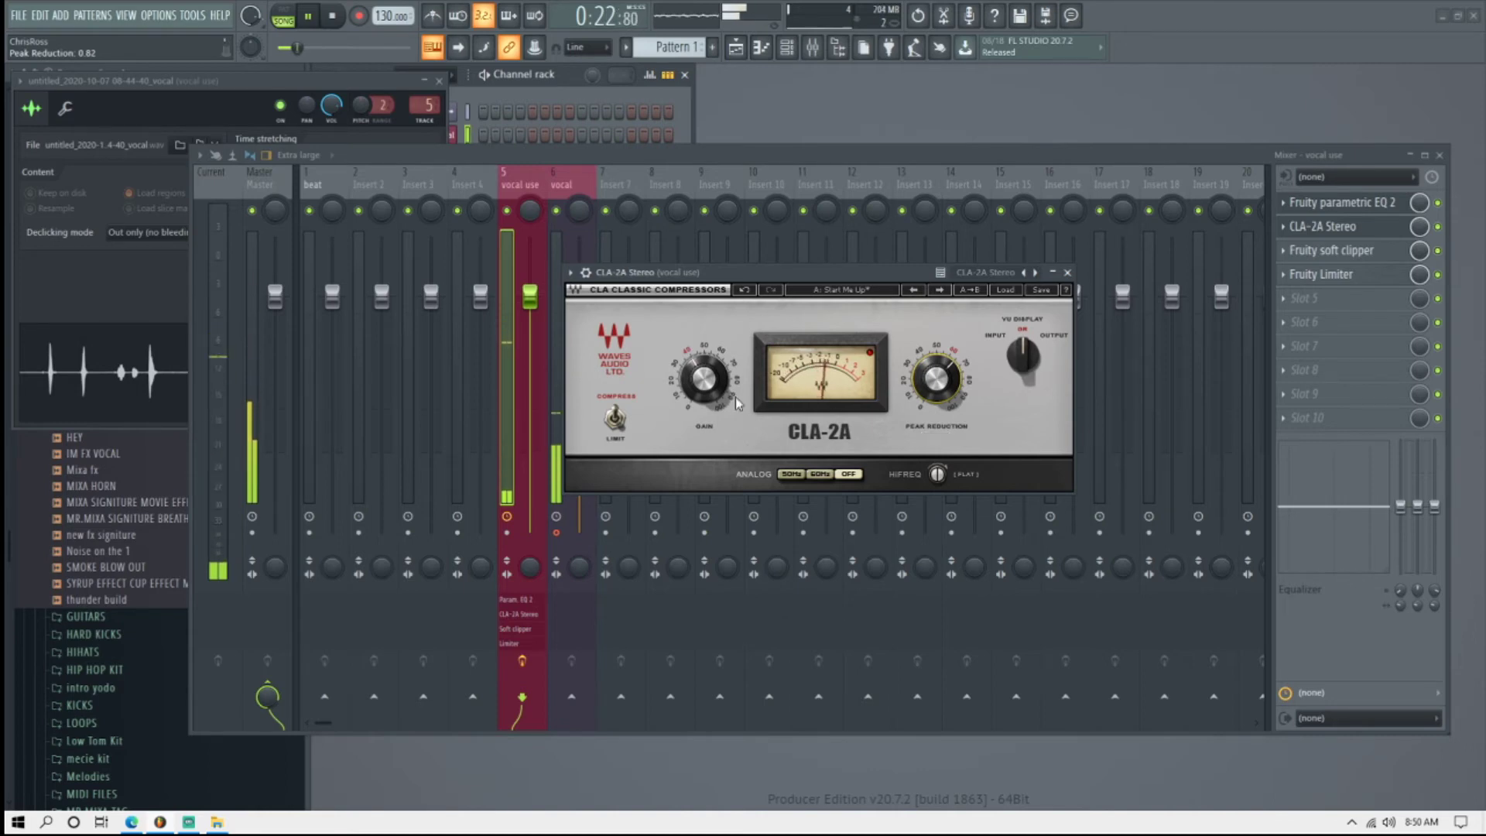
pyautogui.moveTo(736, 402); pyautogui.dragTo(705, 379)
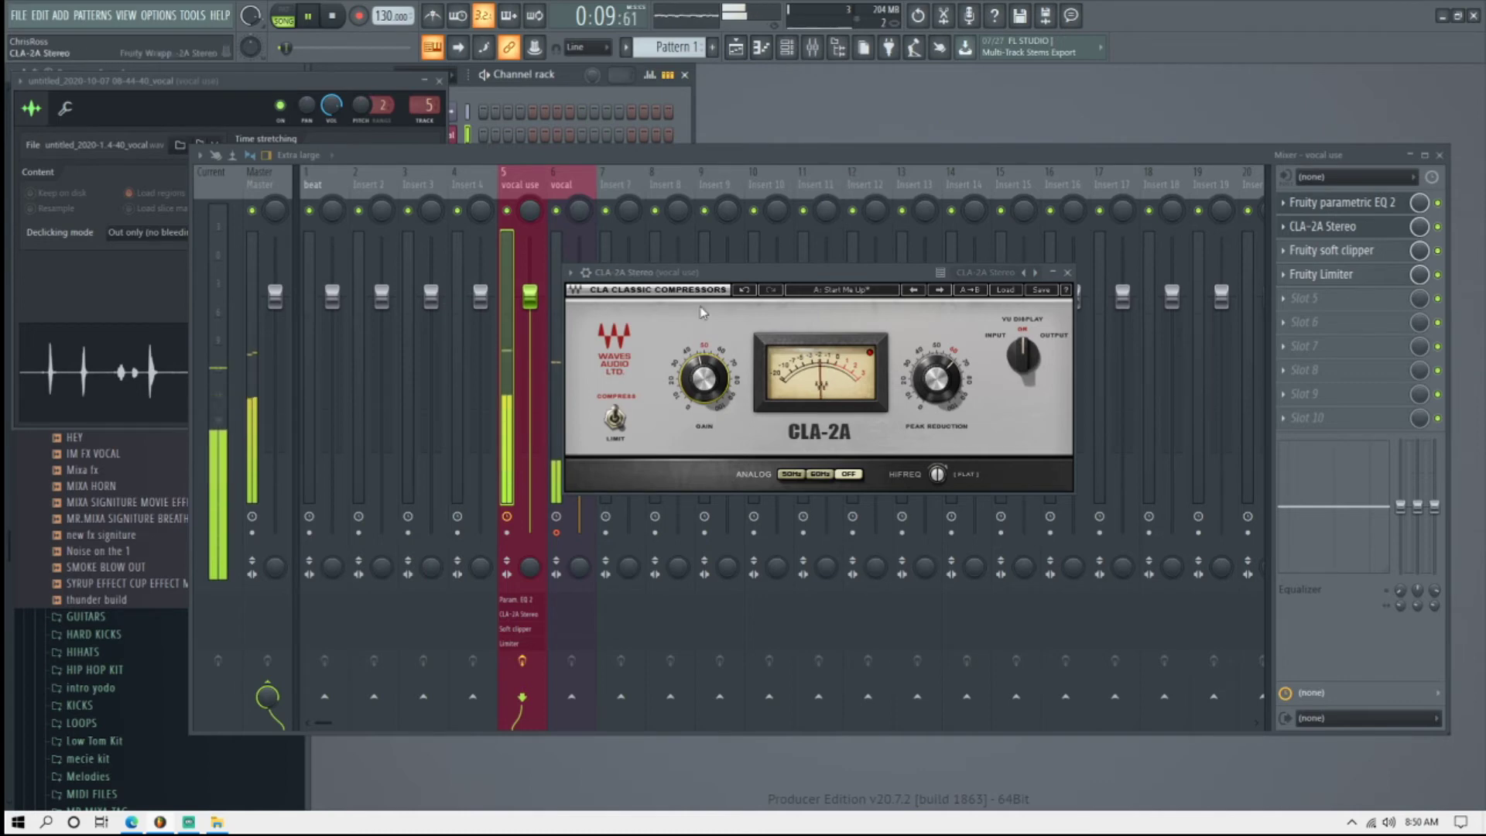
pyautogui.moveTo(705, 379); pyautogui.dragTo(704, 376)
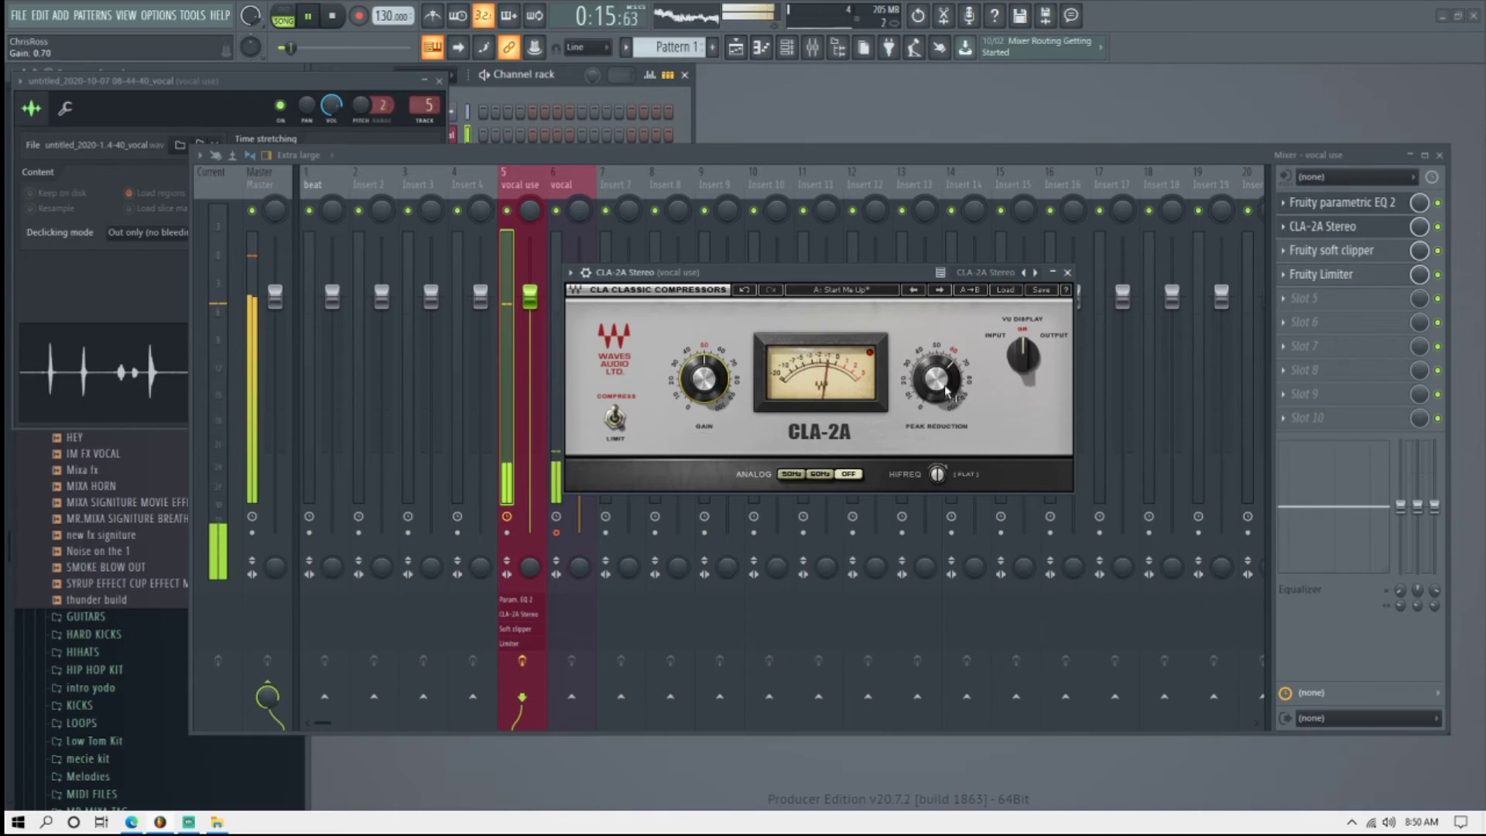
pyautogui.click(1070, 275)
pyautogui.press('space')
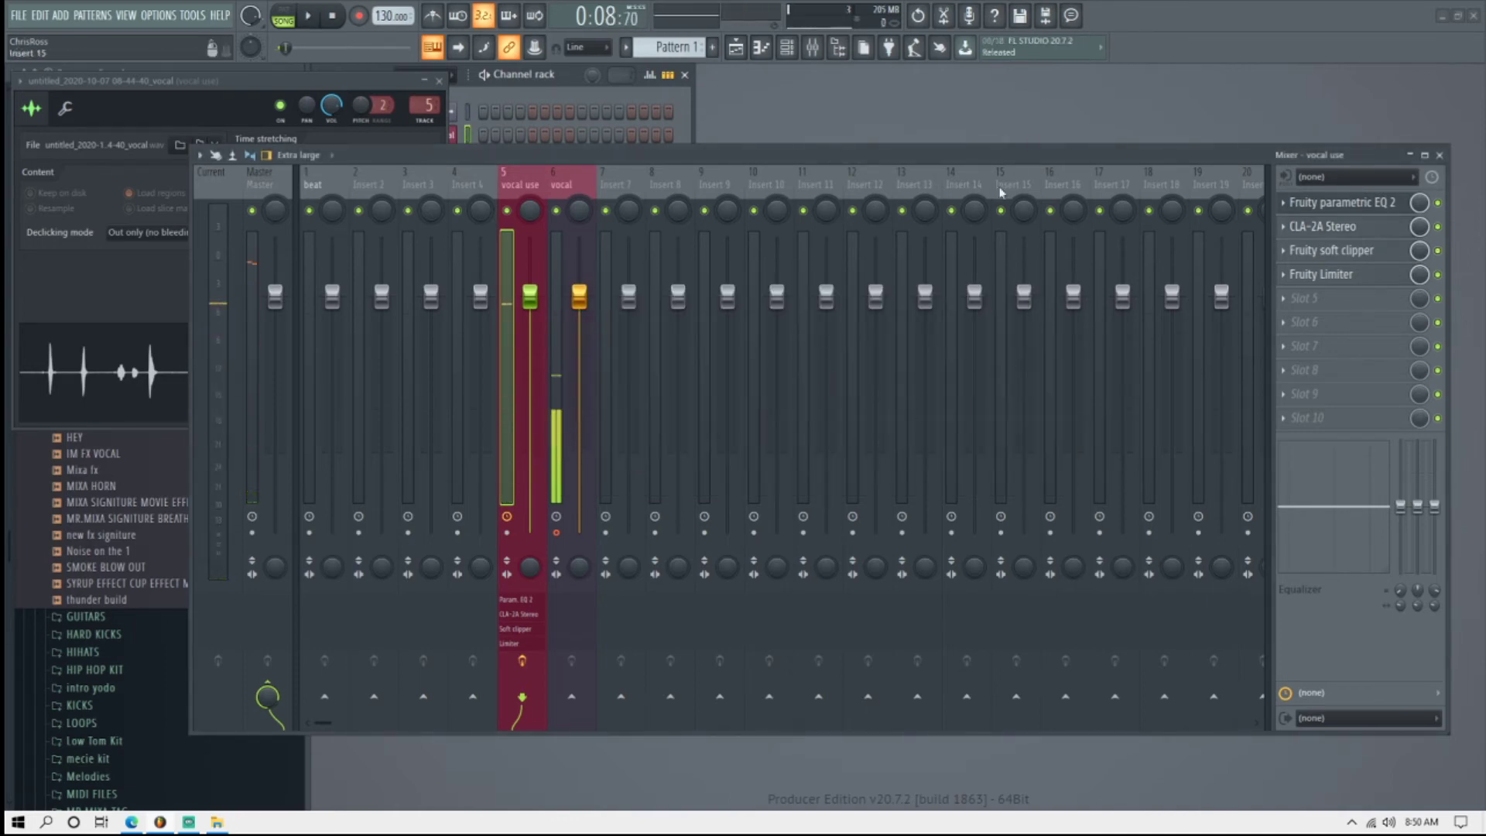
# Rename the mixer track Insert 13 as reverb.
pyautogui.click(907, 250)
pyautogui.rightClick(942, 171)
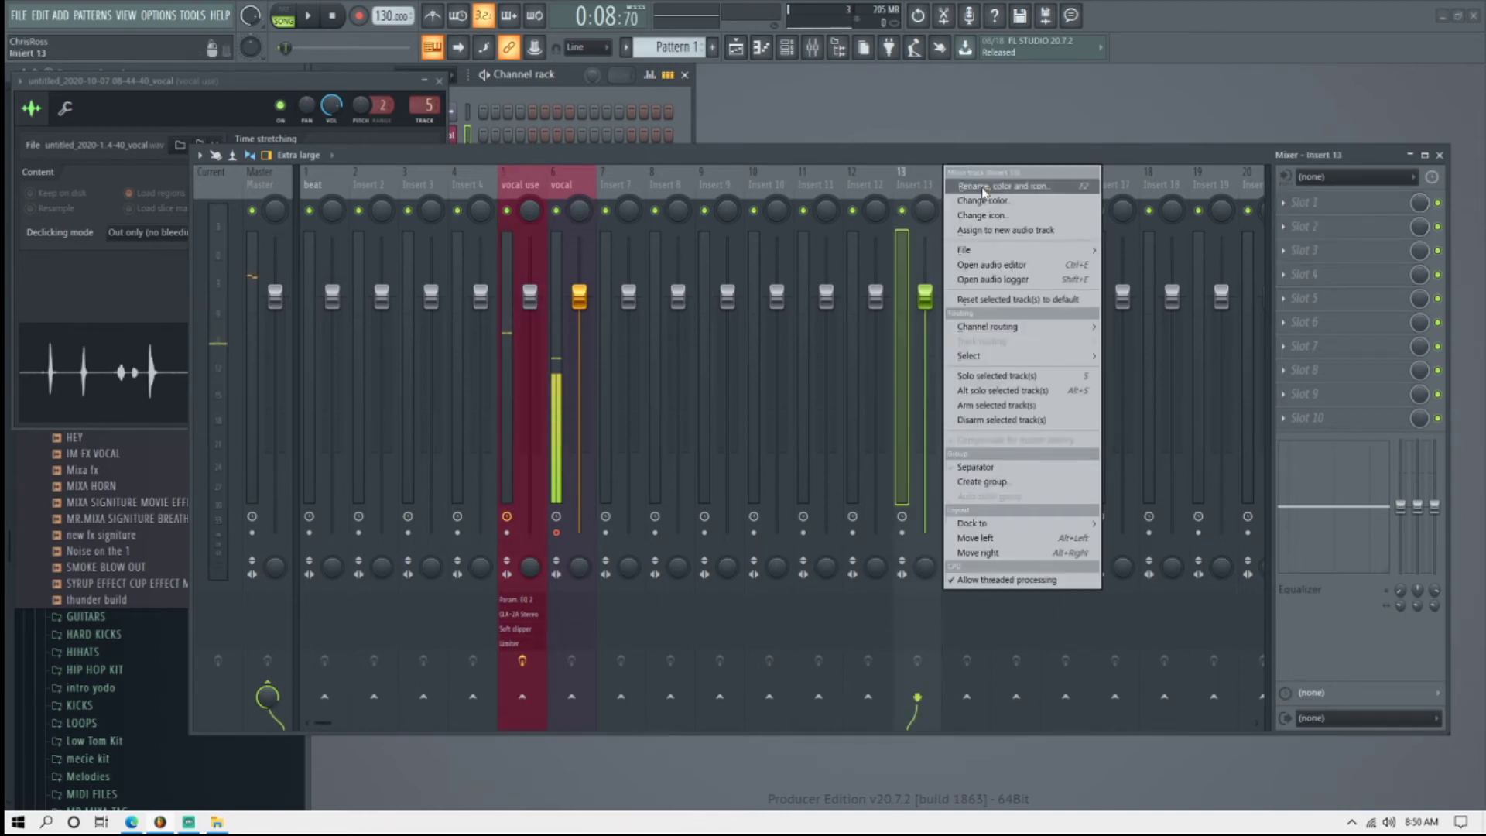
pyautogui.click(983, 188)
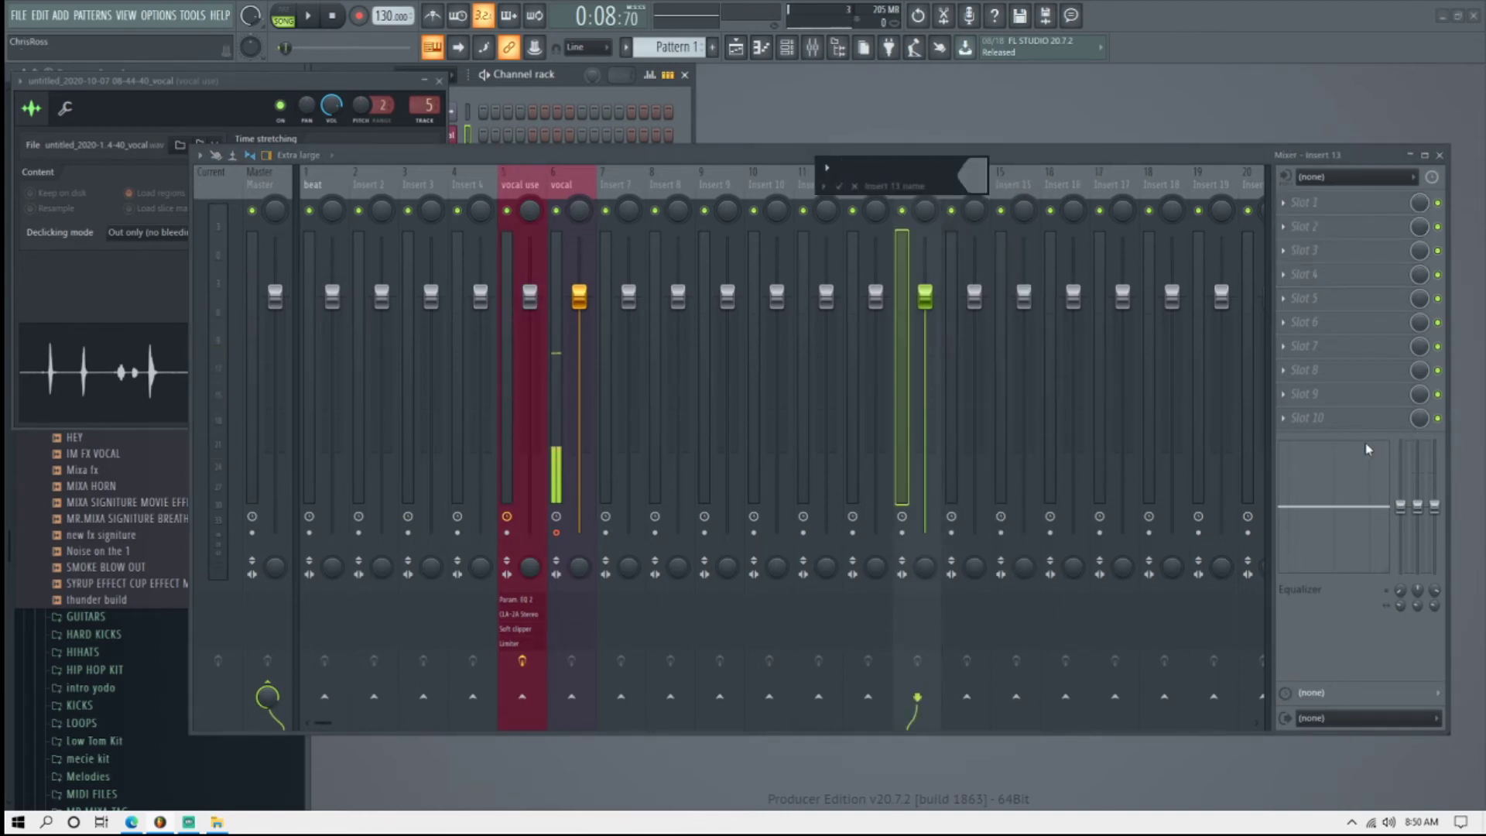
pyautogui.write('reverb')
pyautogui.press('Return')
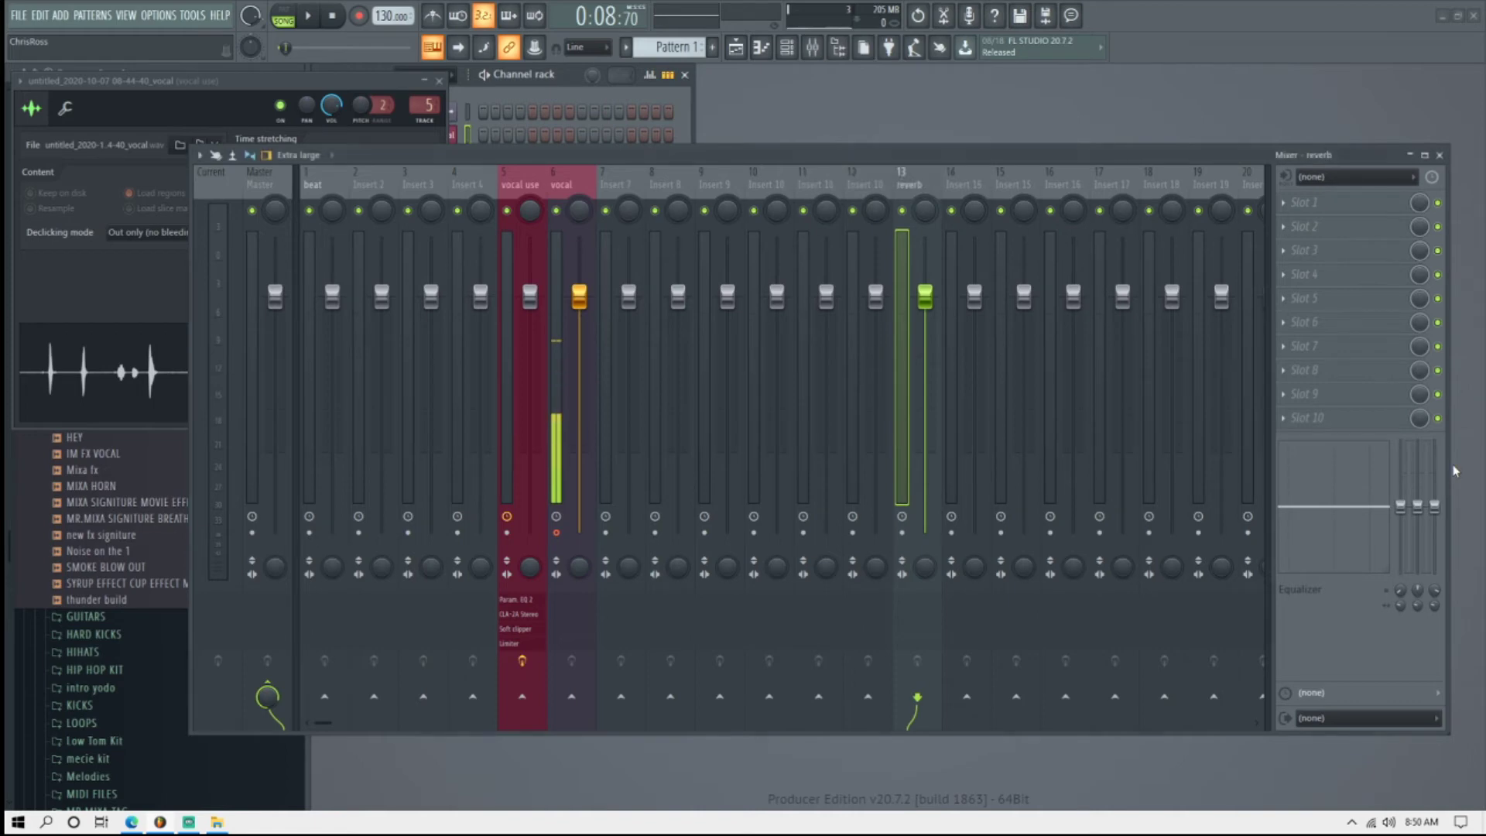
# Load Fruity Reeverb 2 in the reverb track's first effect slot and move its window over the mixer.
pyautogui.click(1316, 204)
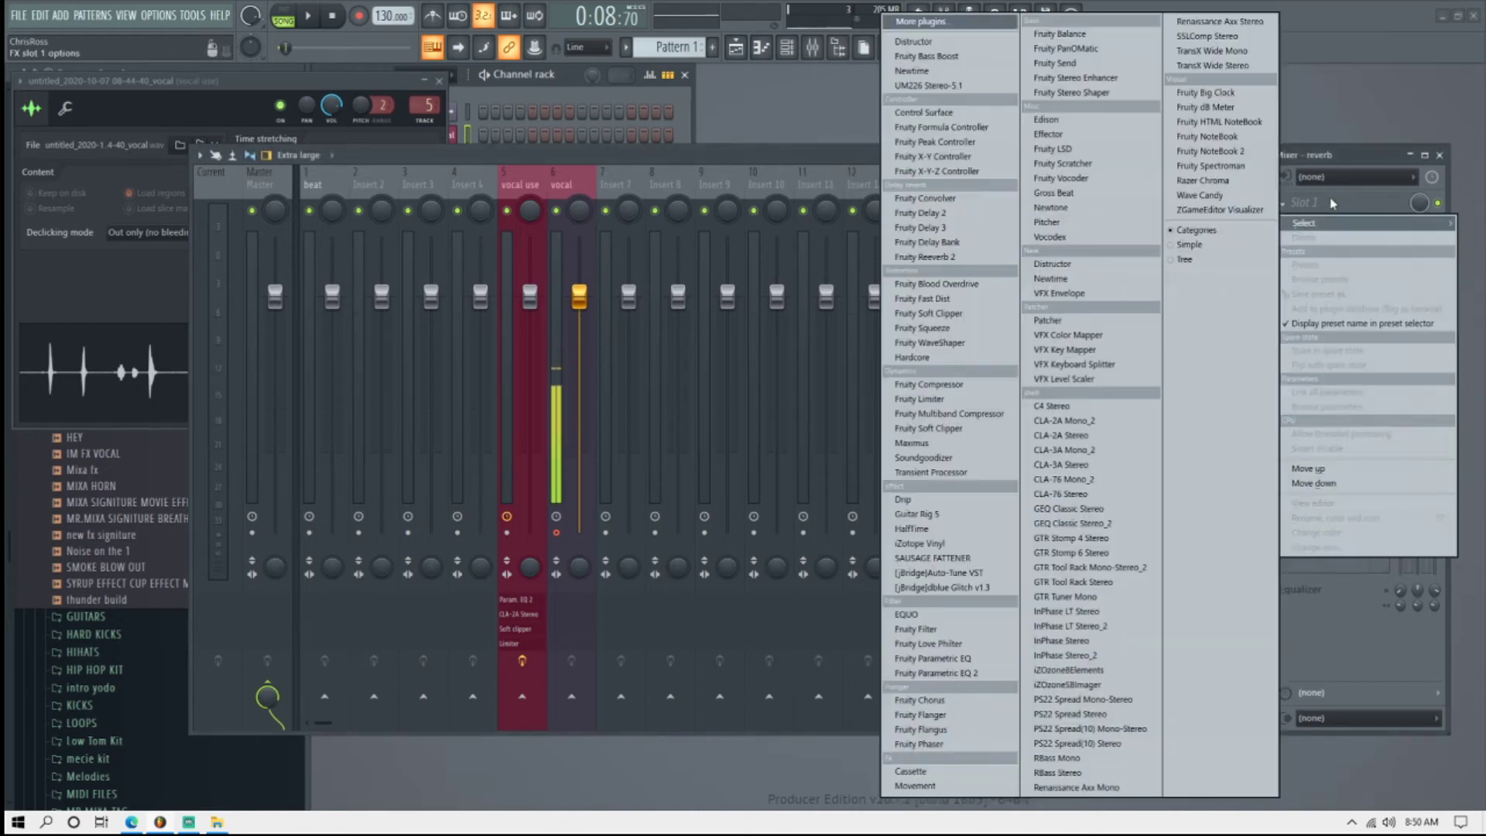
pyautogui.click(929, 257)
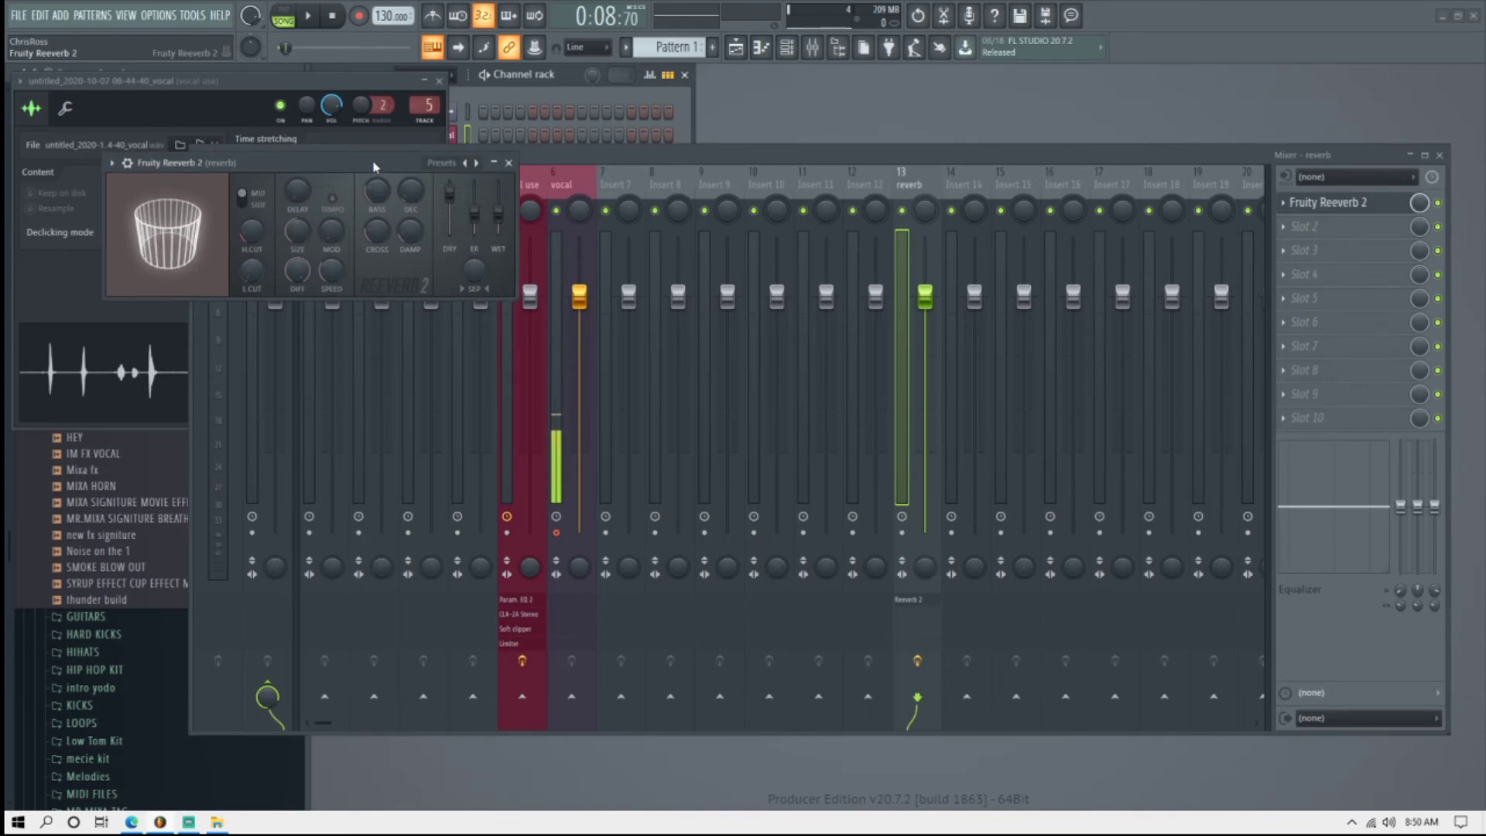
pyautogui.moveTo(374, 166); pyautogui.dragTo(931, 454)
# Set the reverb's dry level to 0%, raise its wet level, adjust the high cut and decay, and close the plugin.
pyautogui.moveTo(954, 383); pyautogui.dragTo(953, 373)
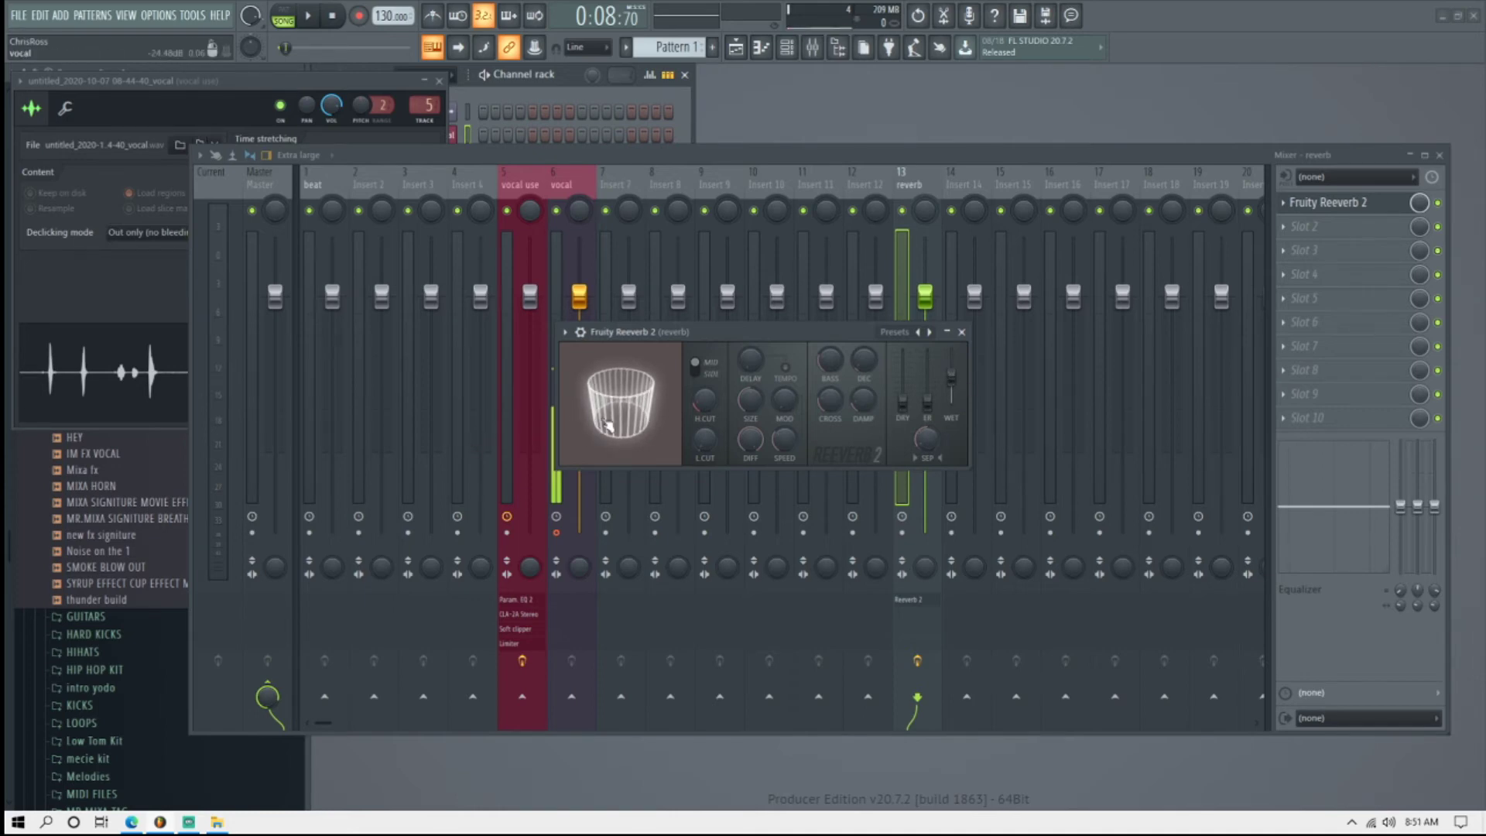
pyautogui.moveTo(699, 398)
pyautogui.mouseDown()
pyautogui.moveTo(704, 426)
pyautogui.moveTo(704, 399)
pyautogui.mouseUp()
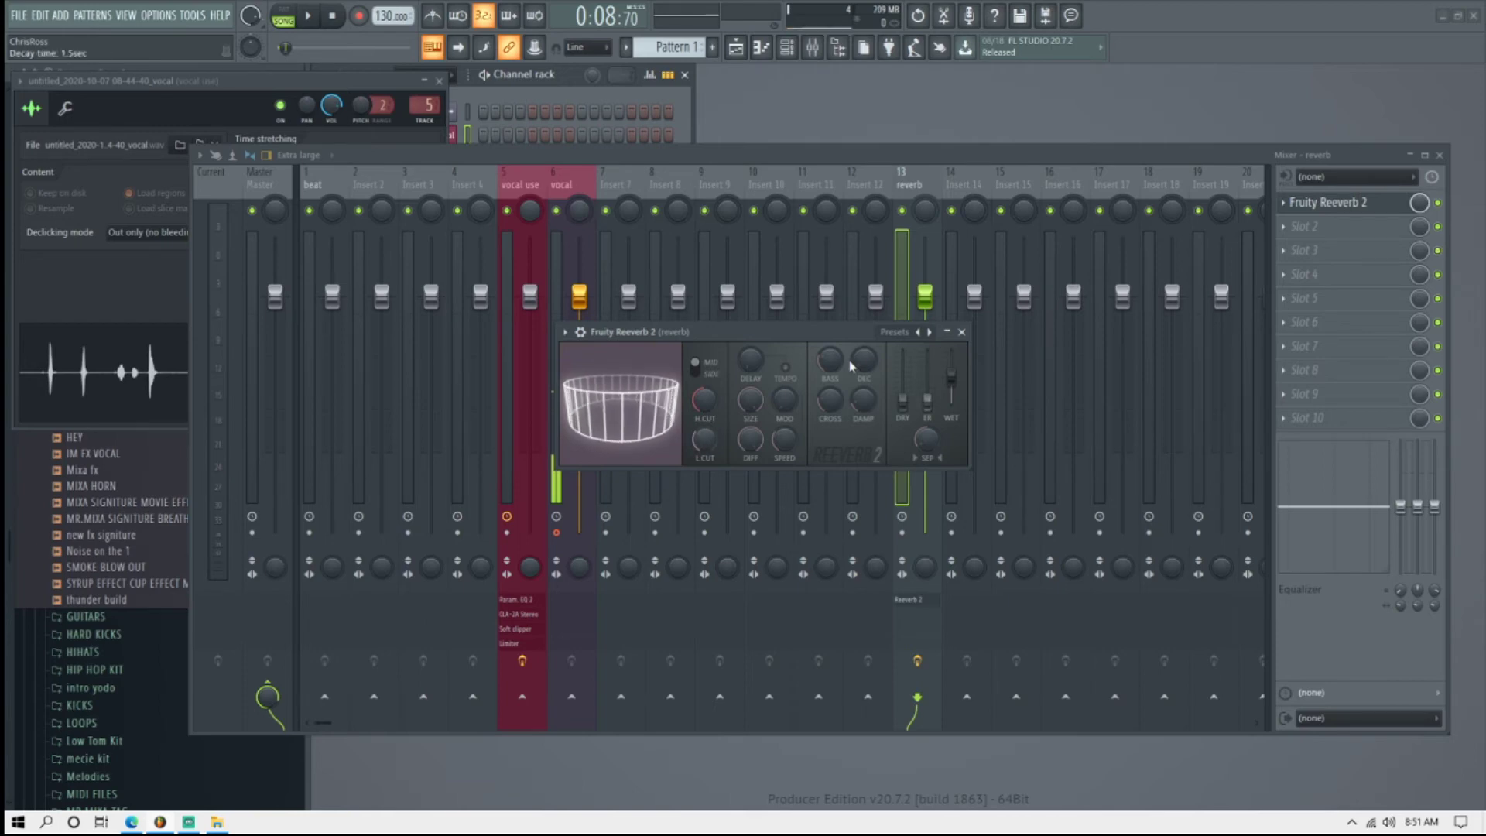
pyautogui.moveTo(831, 362); pyautogui.dragTo(866, 352)
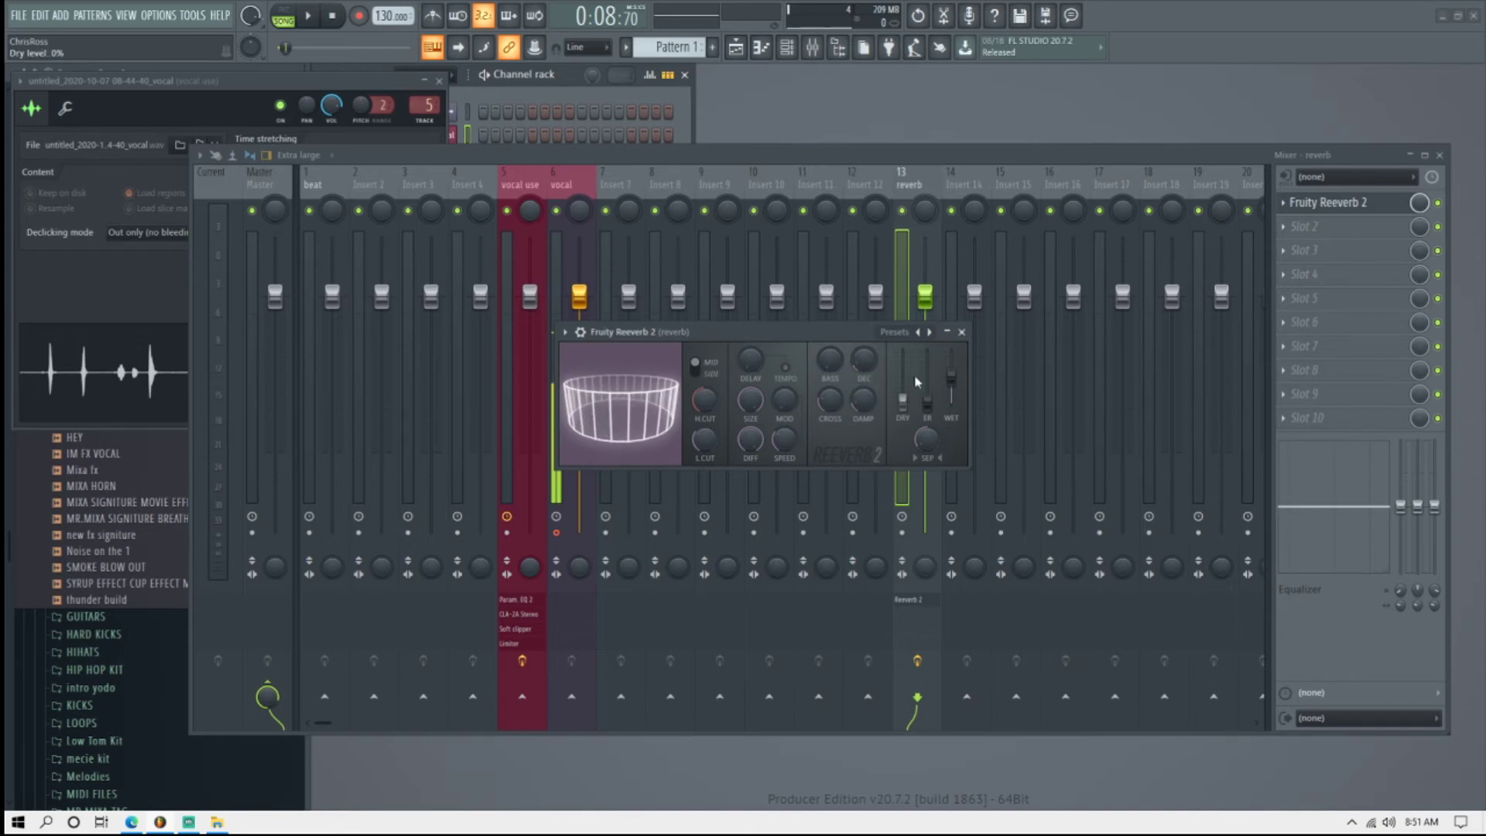
pyautogui.click(973, 156)
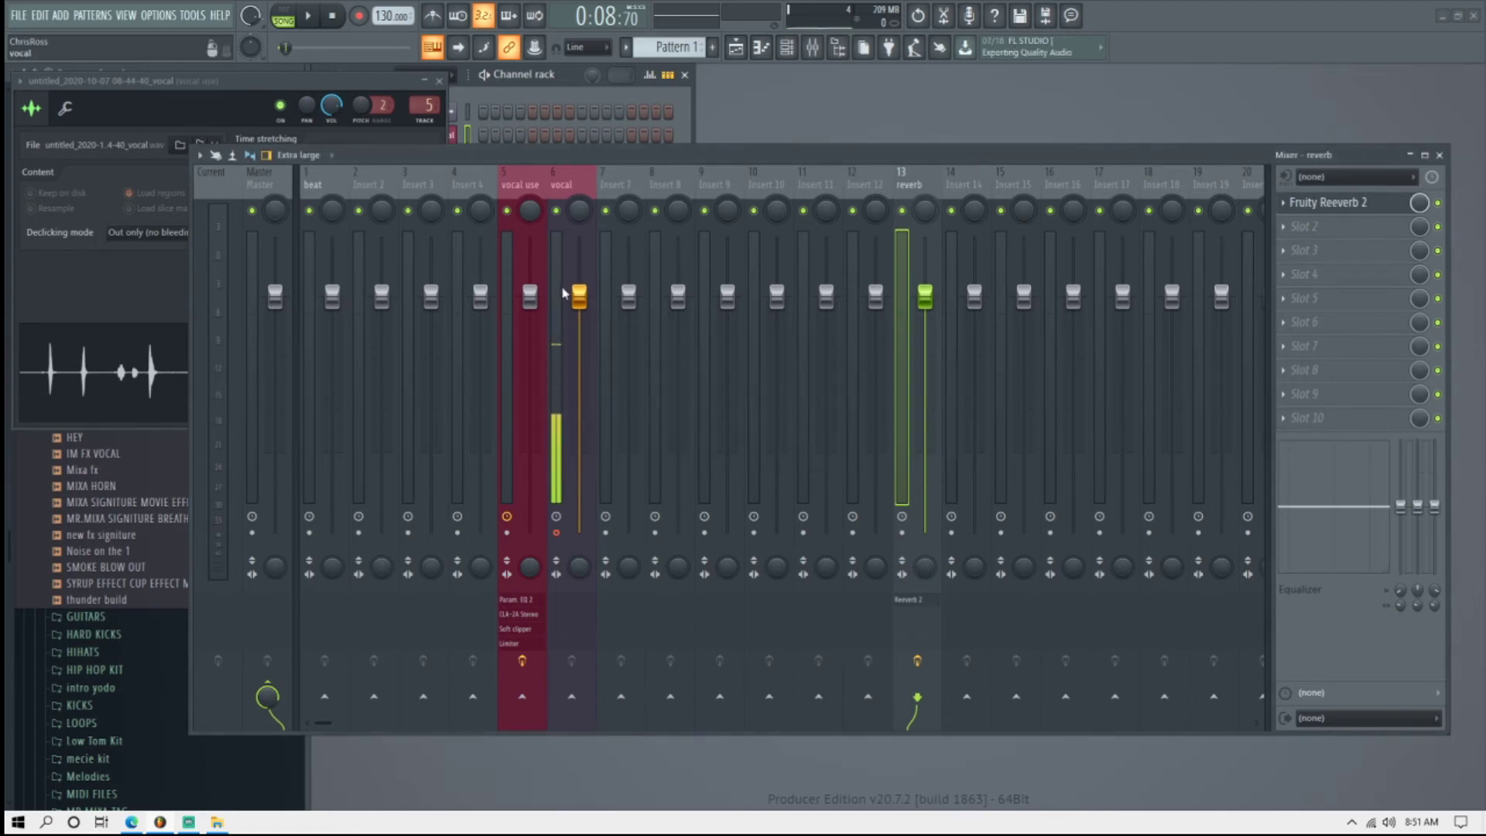
# Disarm recording on the vocal track and reselect the vocal use track.
pyautogui.click(531, 194)
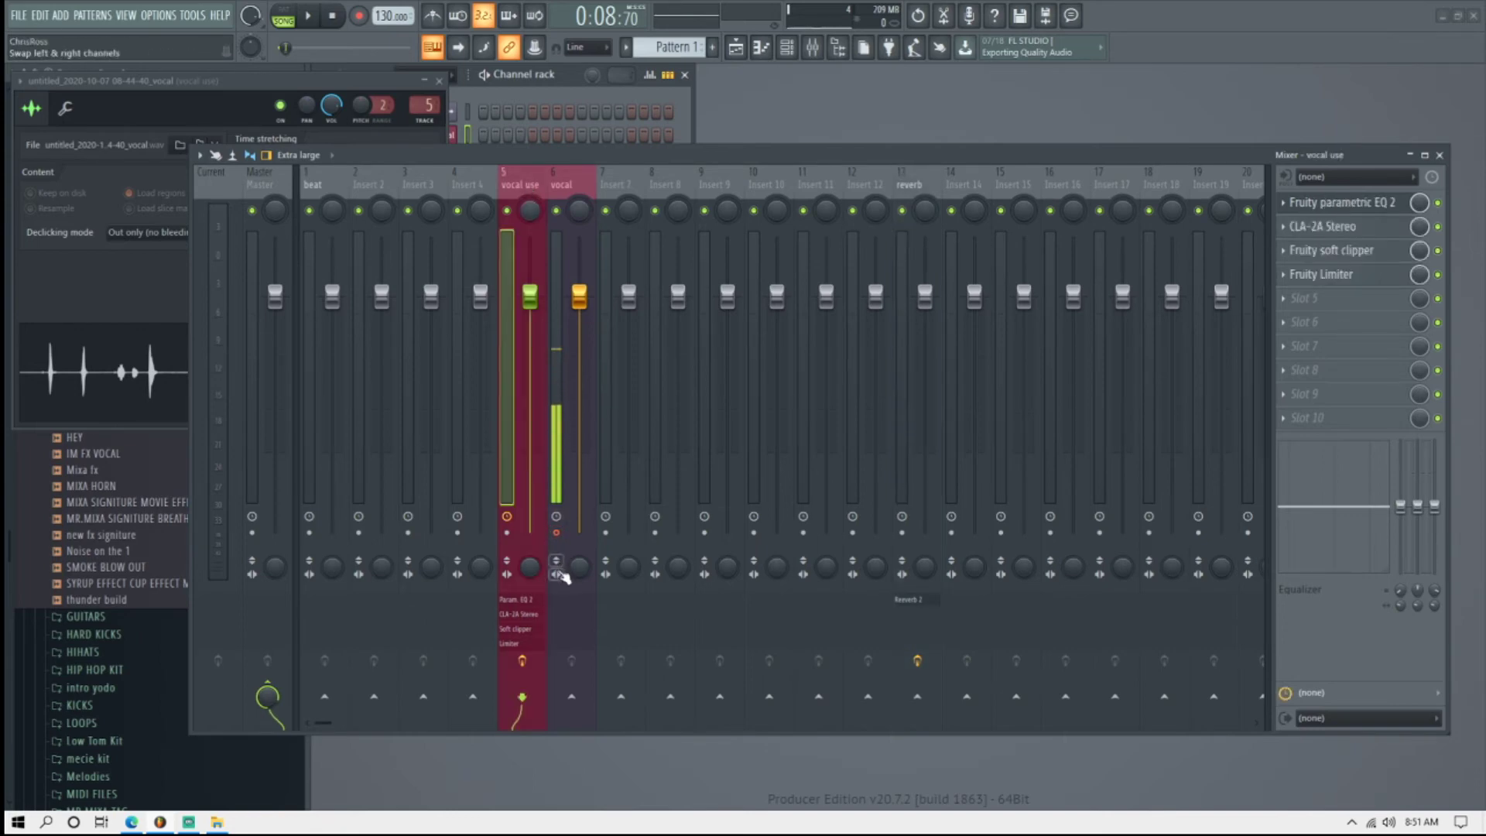
pyautogui.click(563, 543)
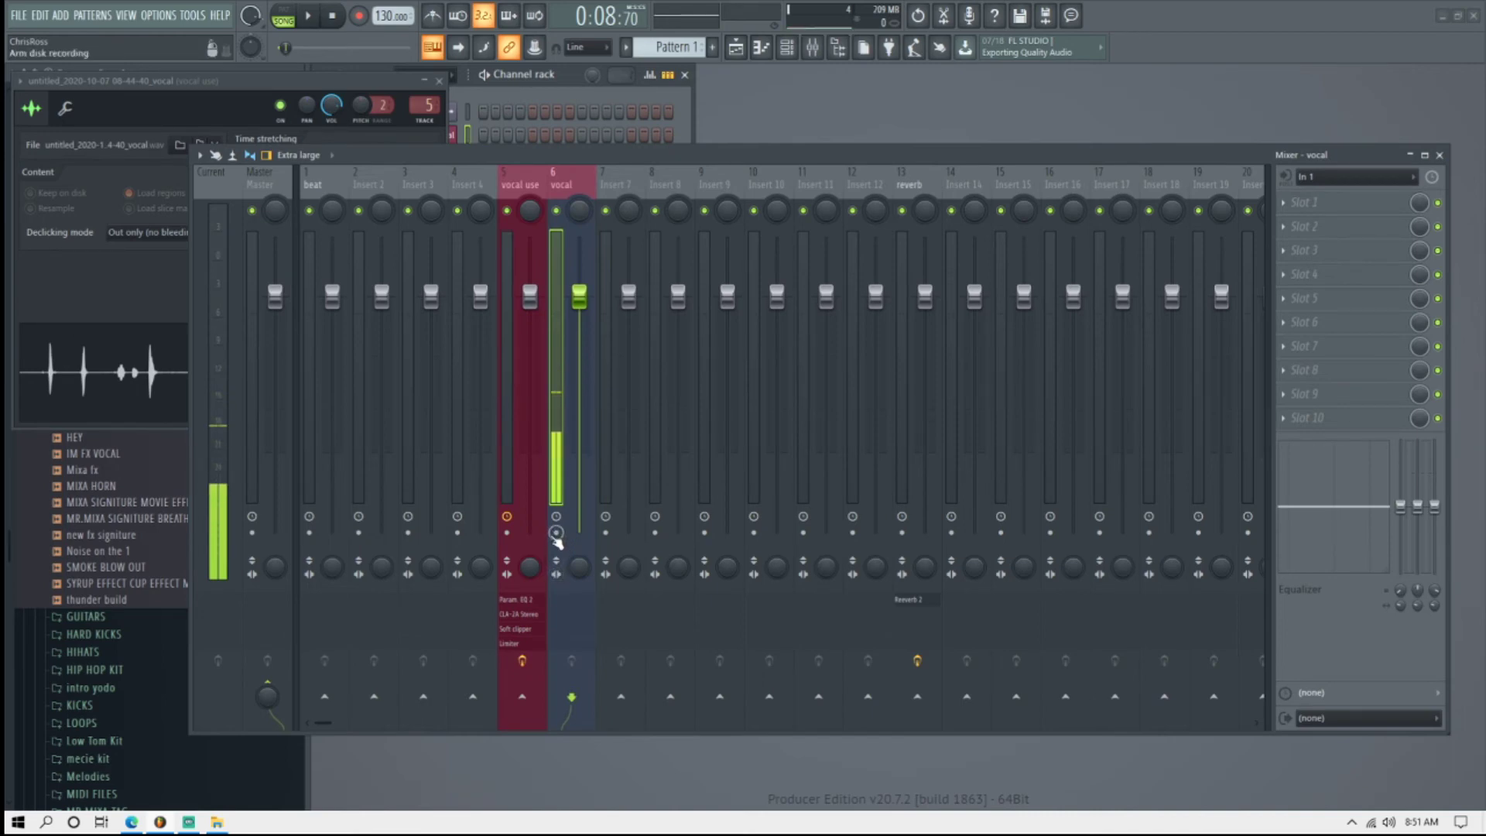
pyautogui.click(520, 189)
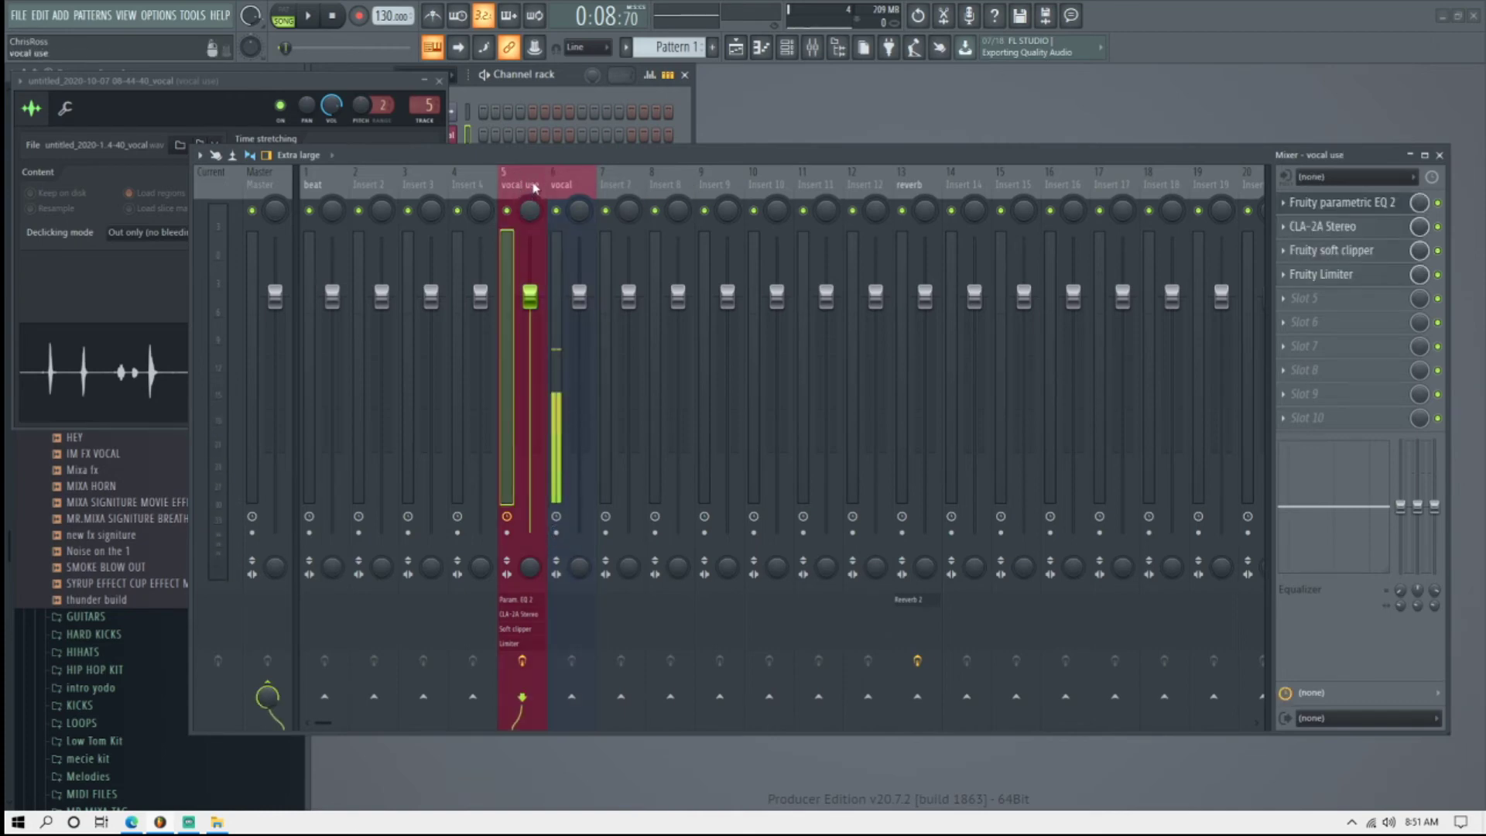
# Change the reverb mixer track's color to an olive yellow.
pyautogui.rightClick(911, 186)
pyautogui.click(983, 203)
pyautogui.click(1136, 265)
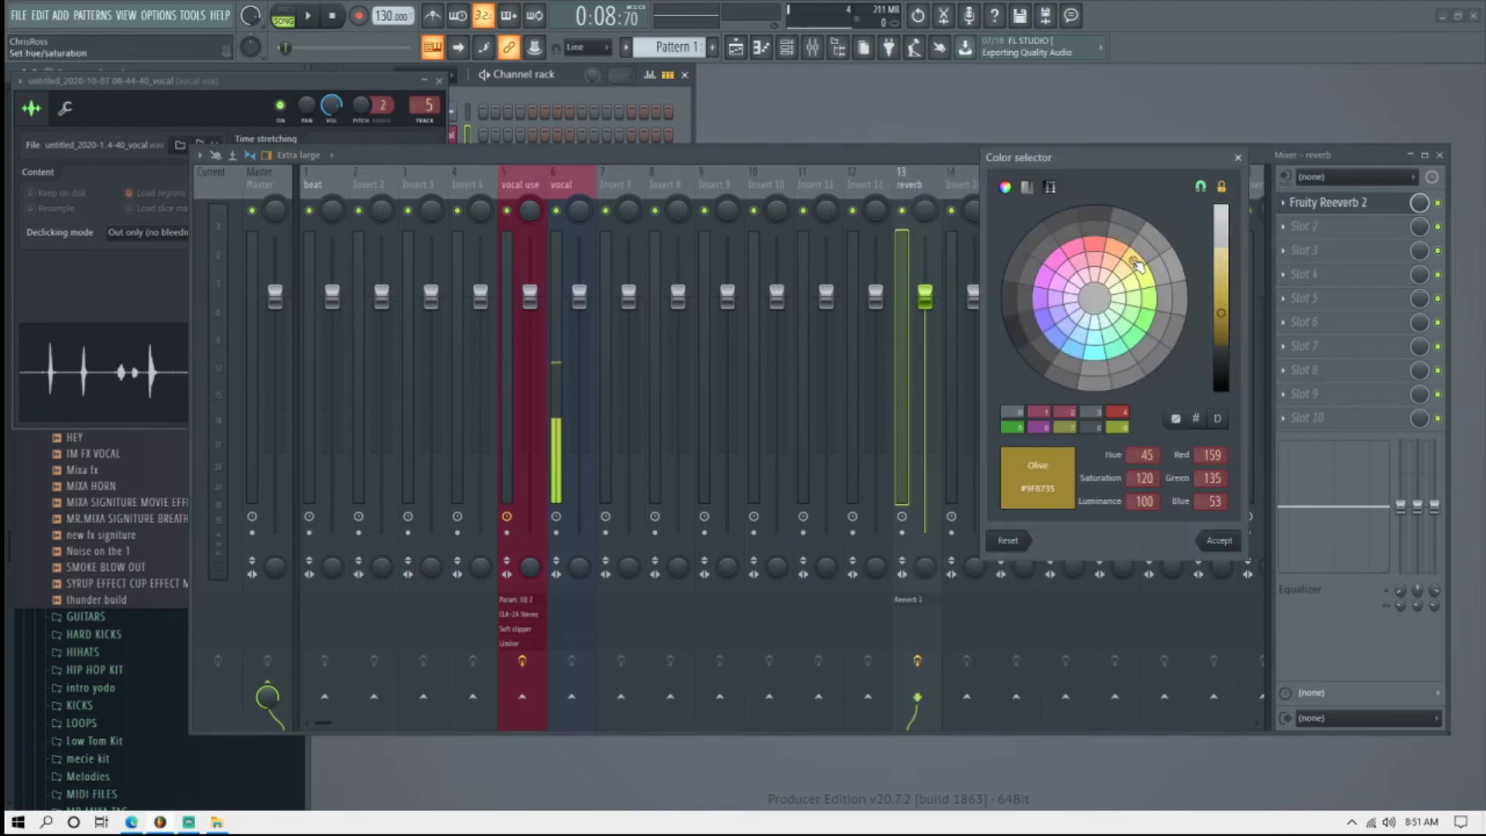
pyautogui.click(1221, 542)
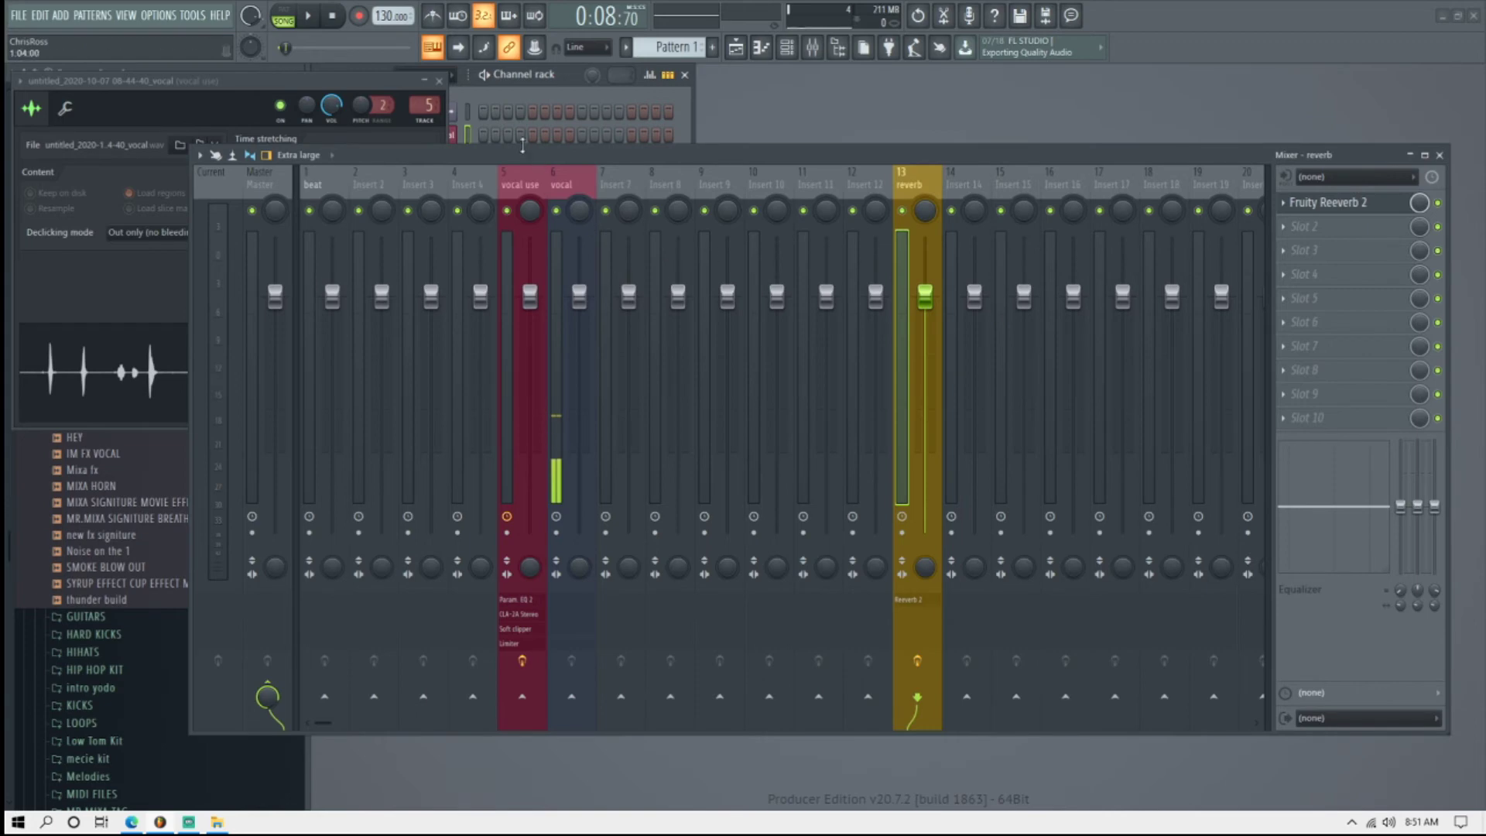
# Route the vocal use track to the reverb track as a send and play the vocals through it.
pyautogui.click(528, 192)
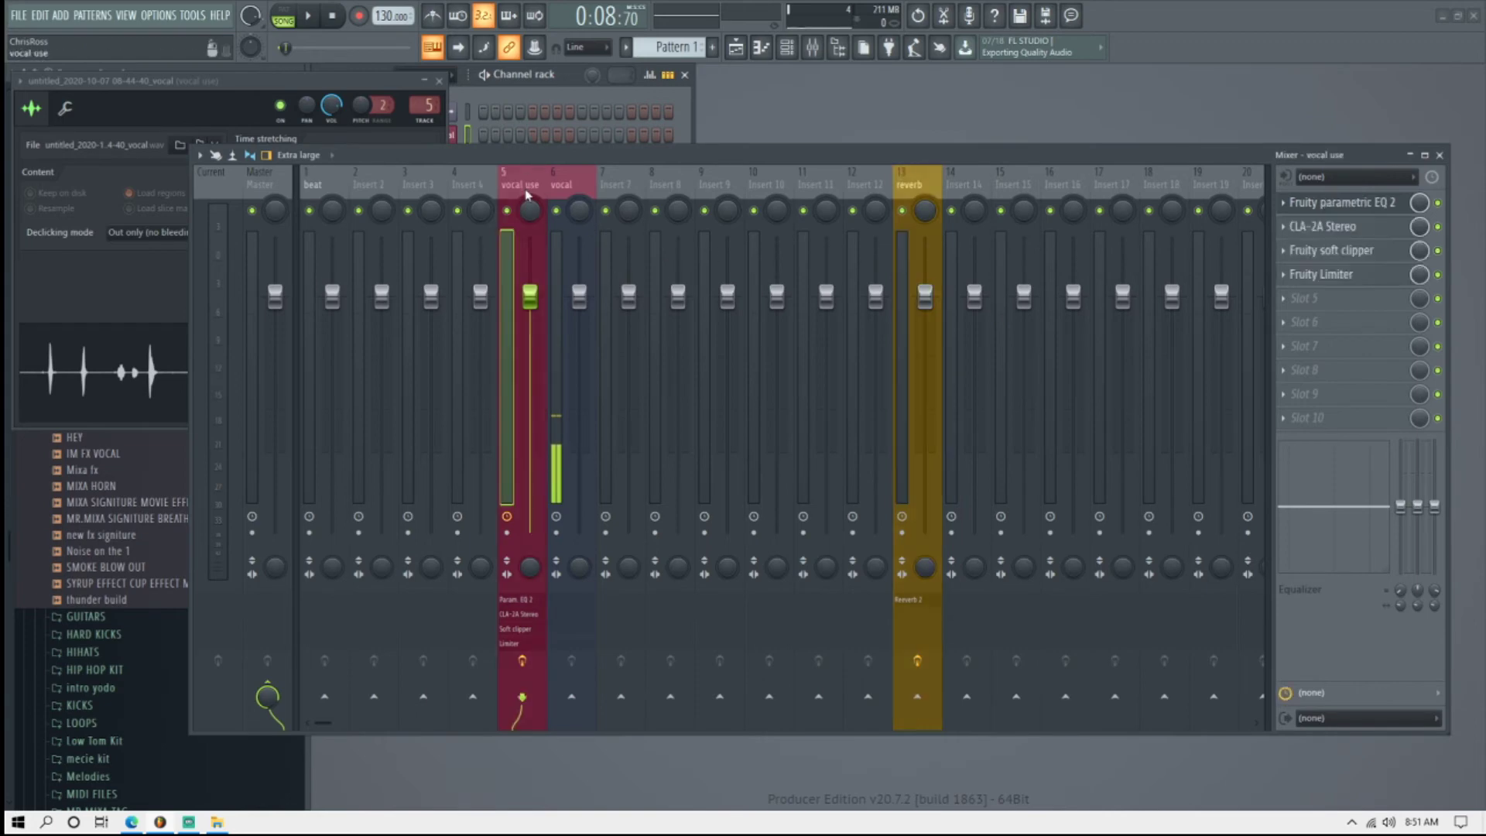
pyautogui.click(917, 698)
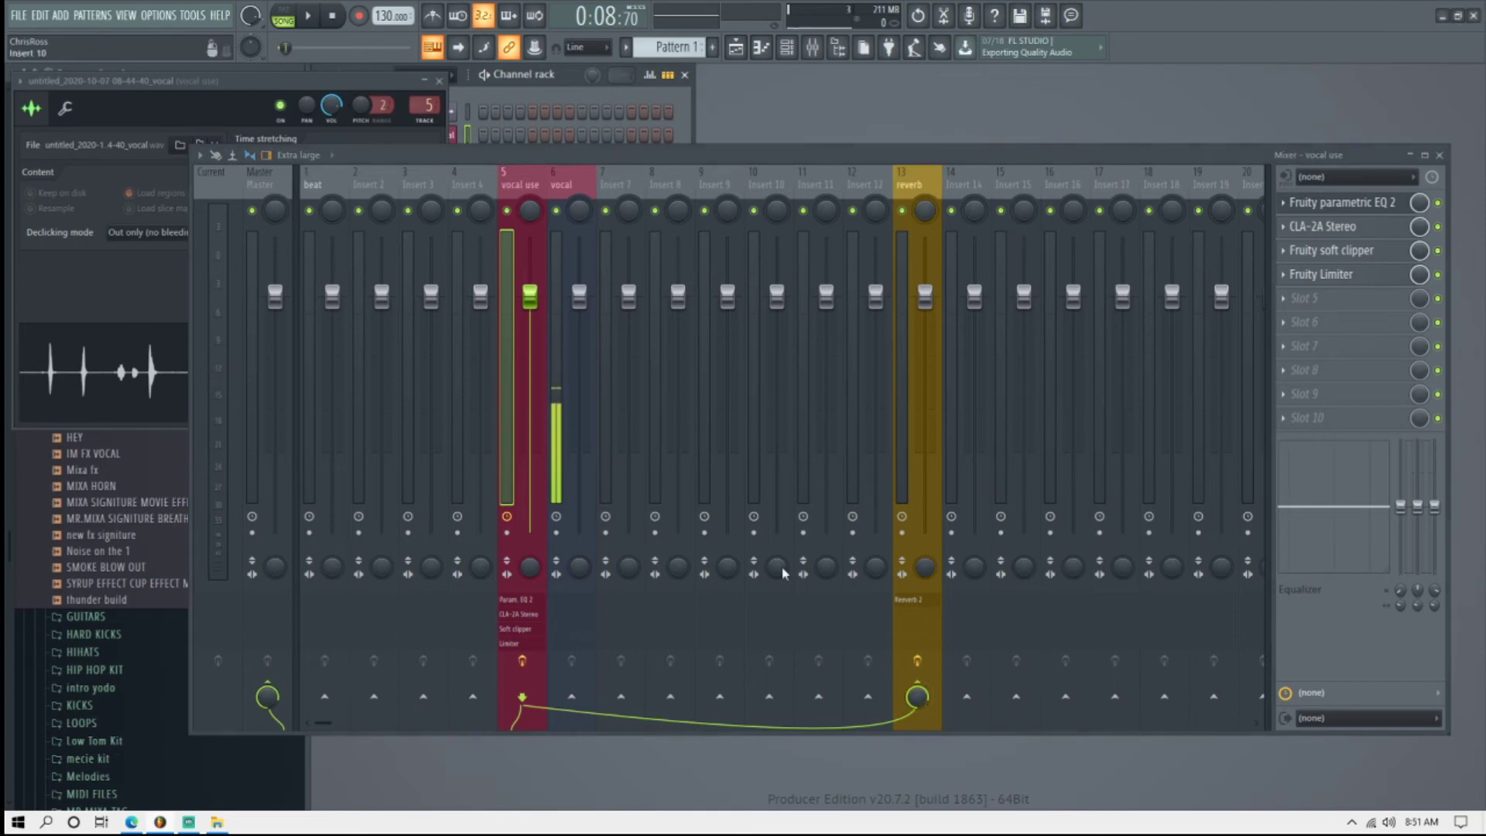
pyautogui.press('space')
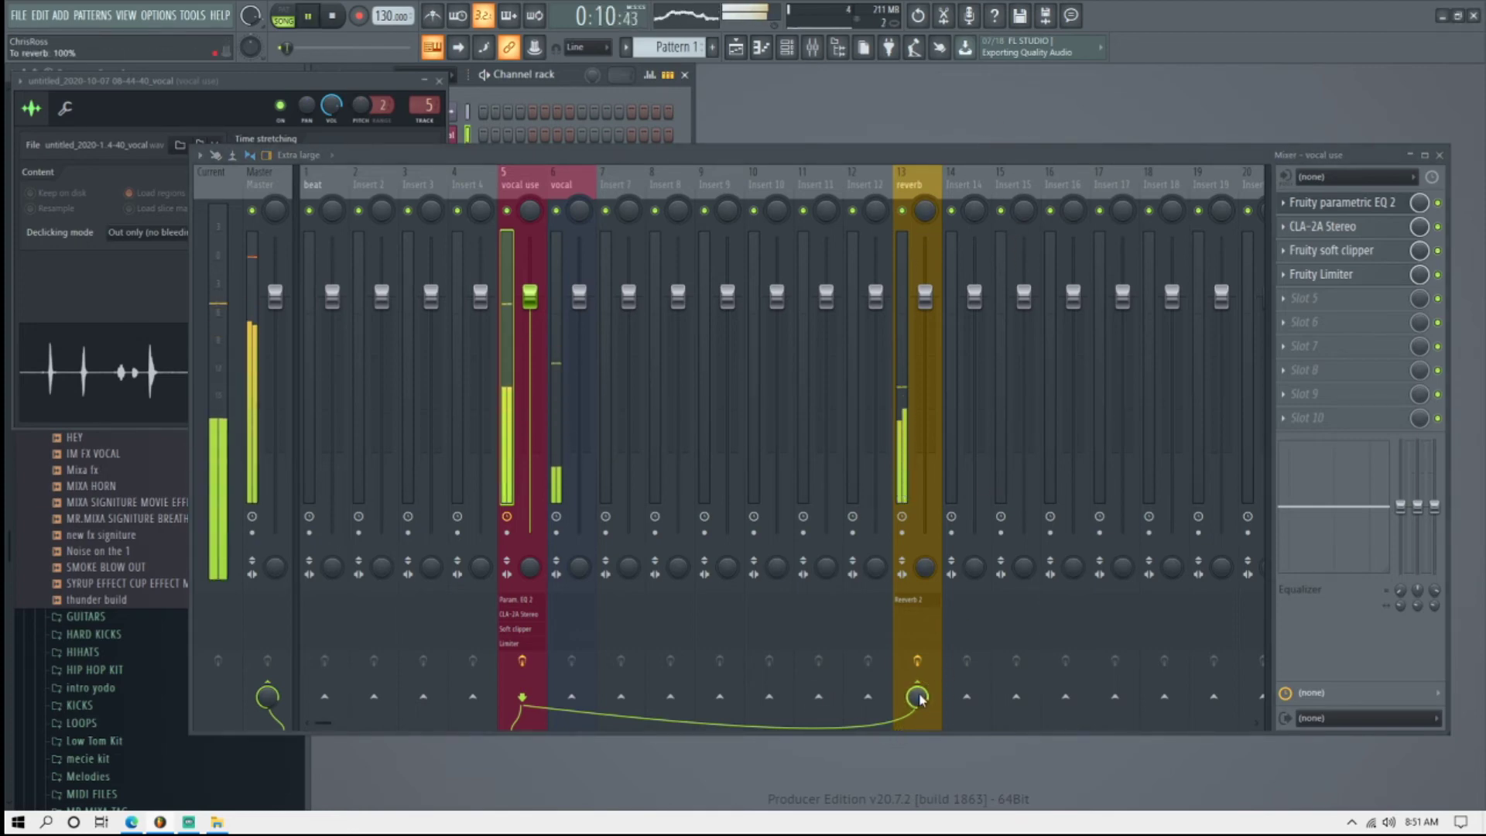
# Lower the vocal use track's send level to the reverb track and stop playback.
pyautogui.moveTo(920, 699); pyautogui.dragTo(919, 756)
pyautogui.press('space')
# Rename mixer track Insert 14 as "delay".
pyautogui.click(967, 184)
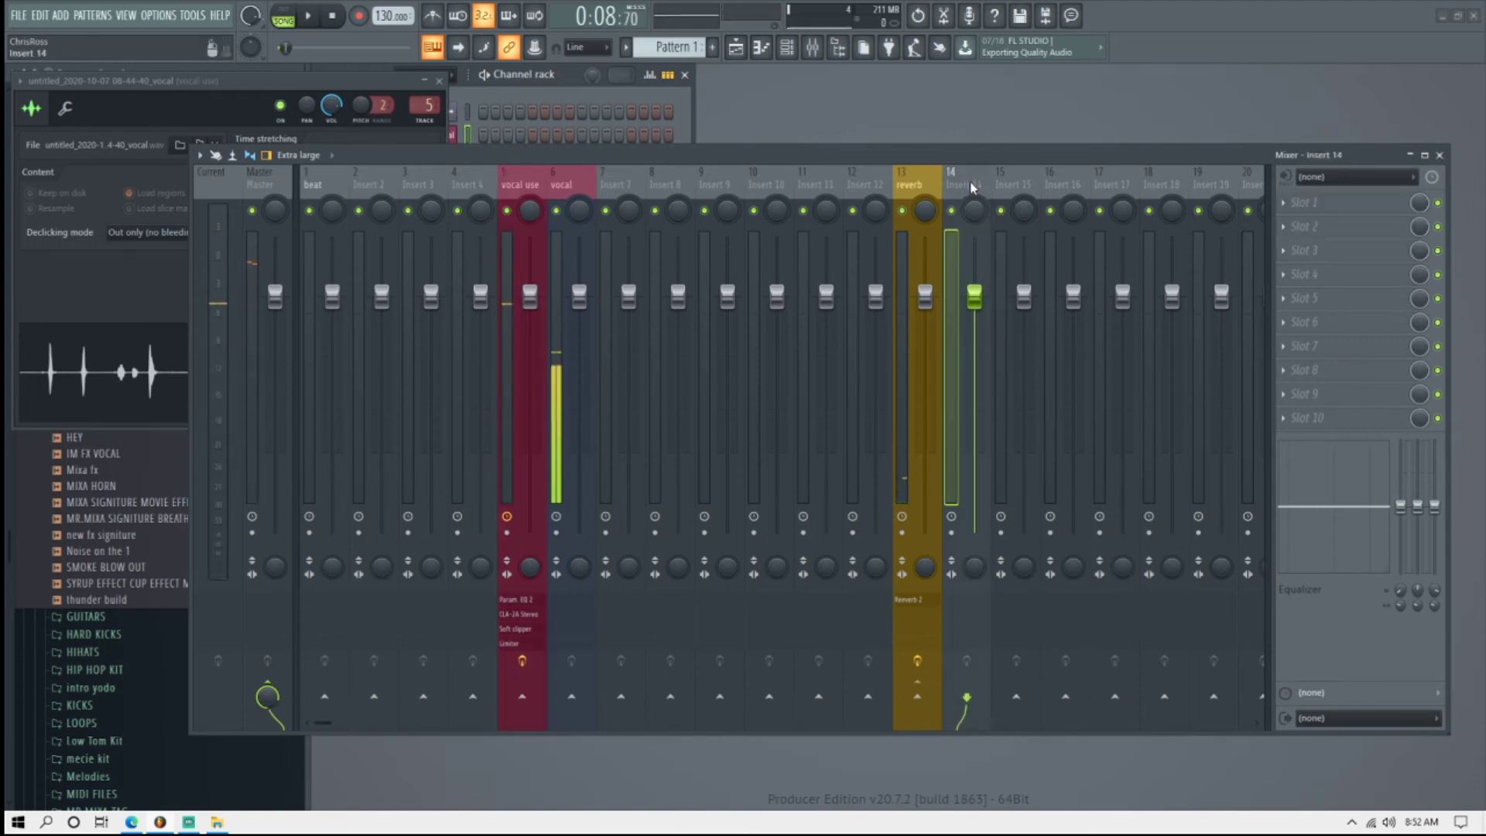
pyautogui.rightClick(972, 186)
pyautogui.click(1011, 188)
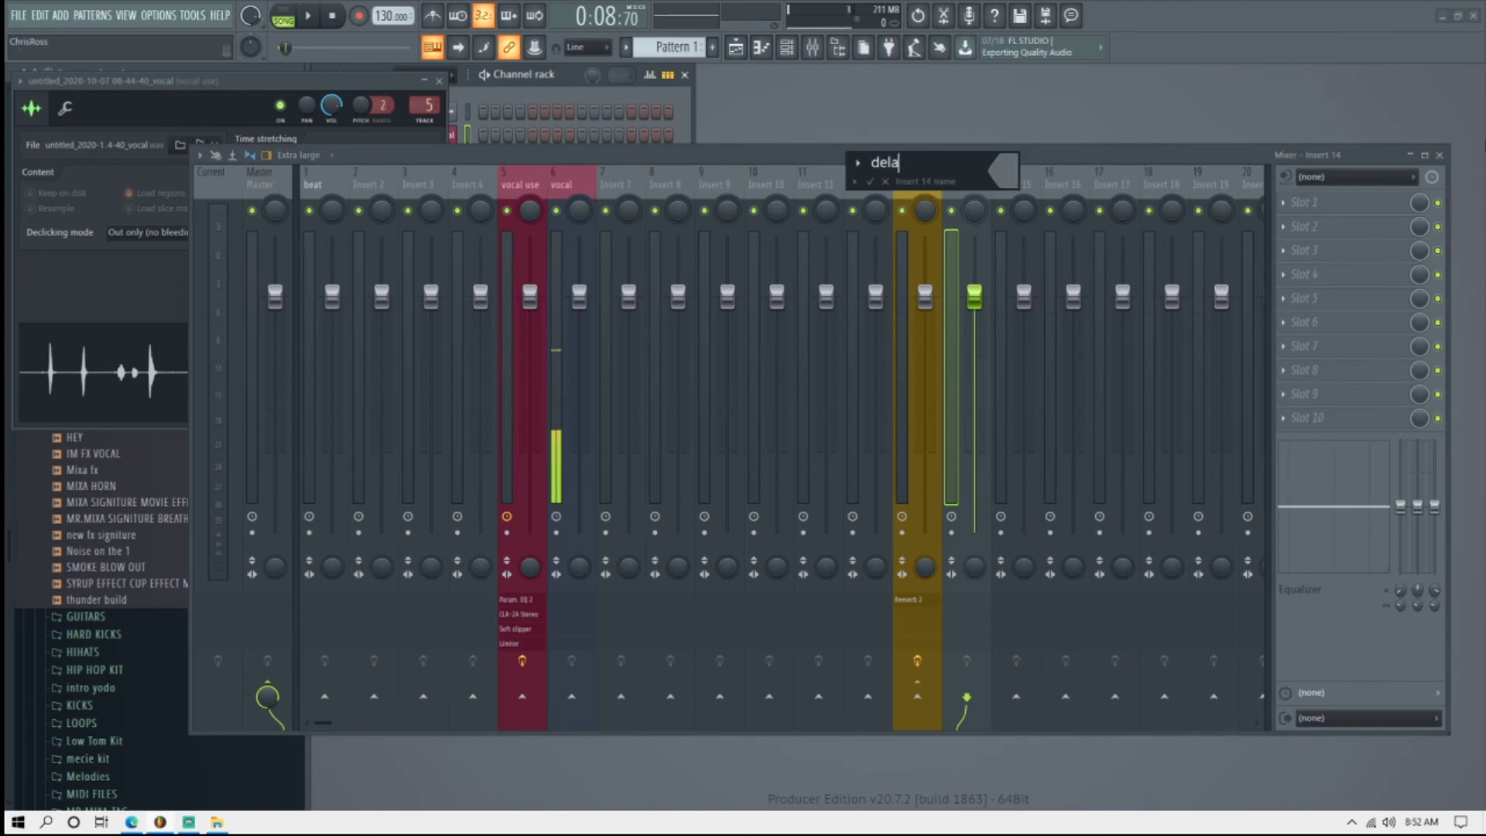
pyautogui.press('Return')
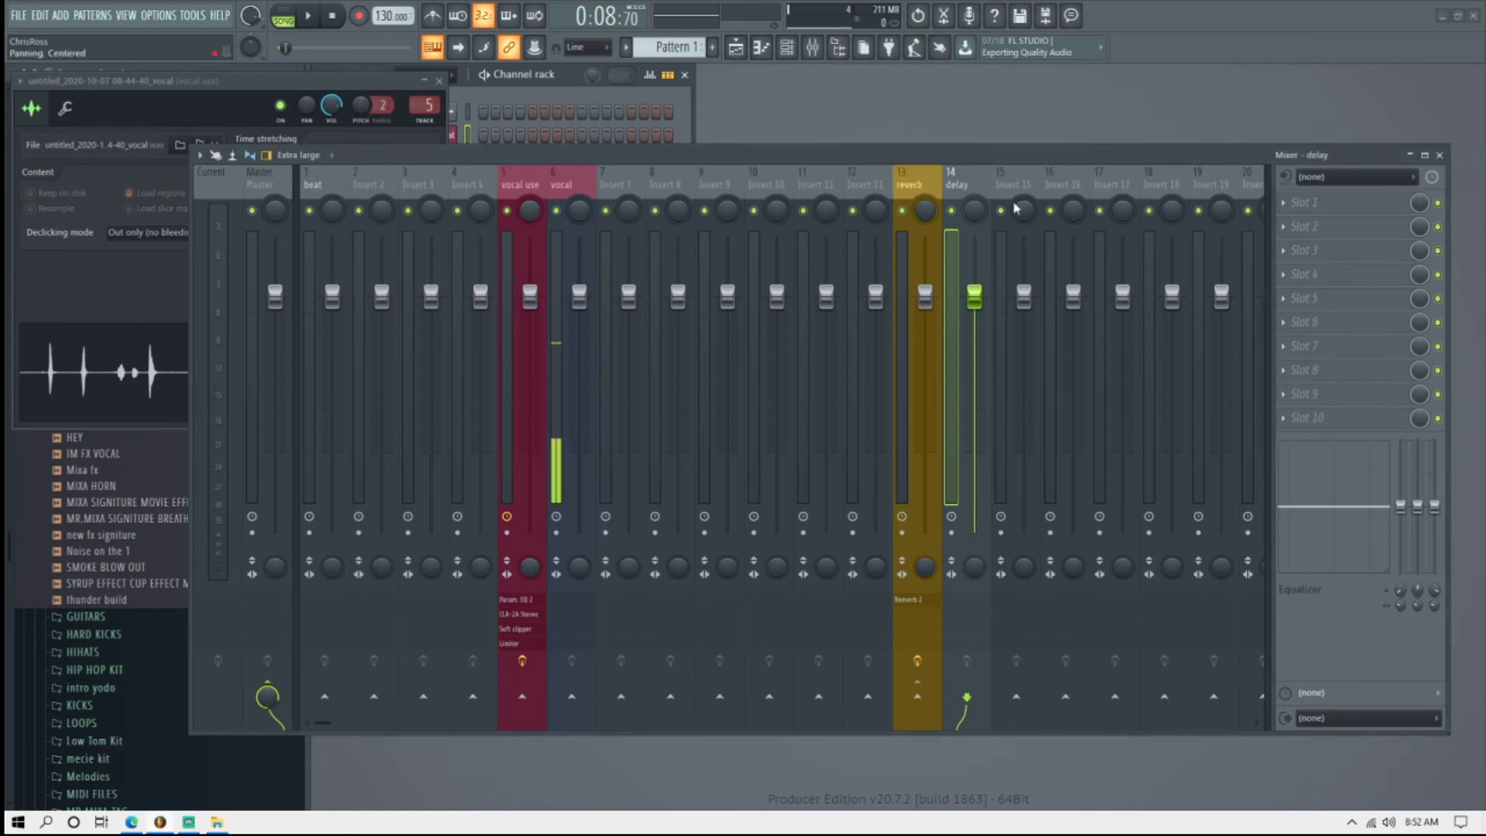
# Load Fruity Delay 2 in the delay track's first effect slot, turn its dry volume fully down, and close the plugin.
pyautogui.click(1314, 205)
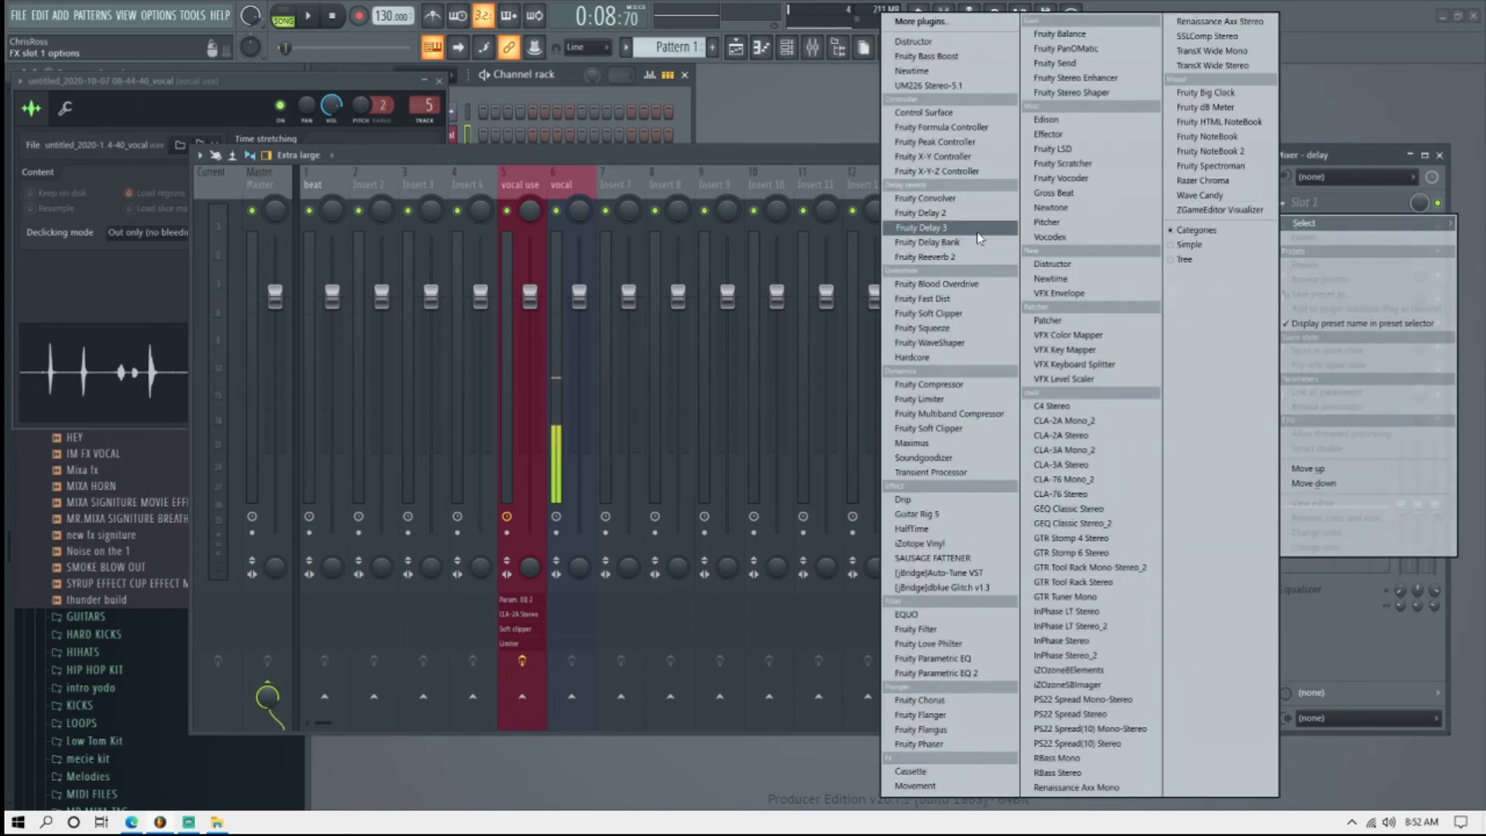
pyautogui.click(979, 215)
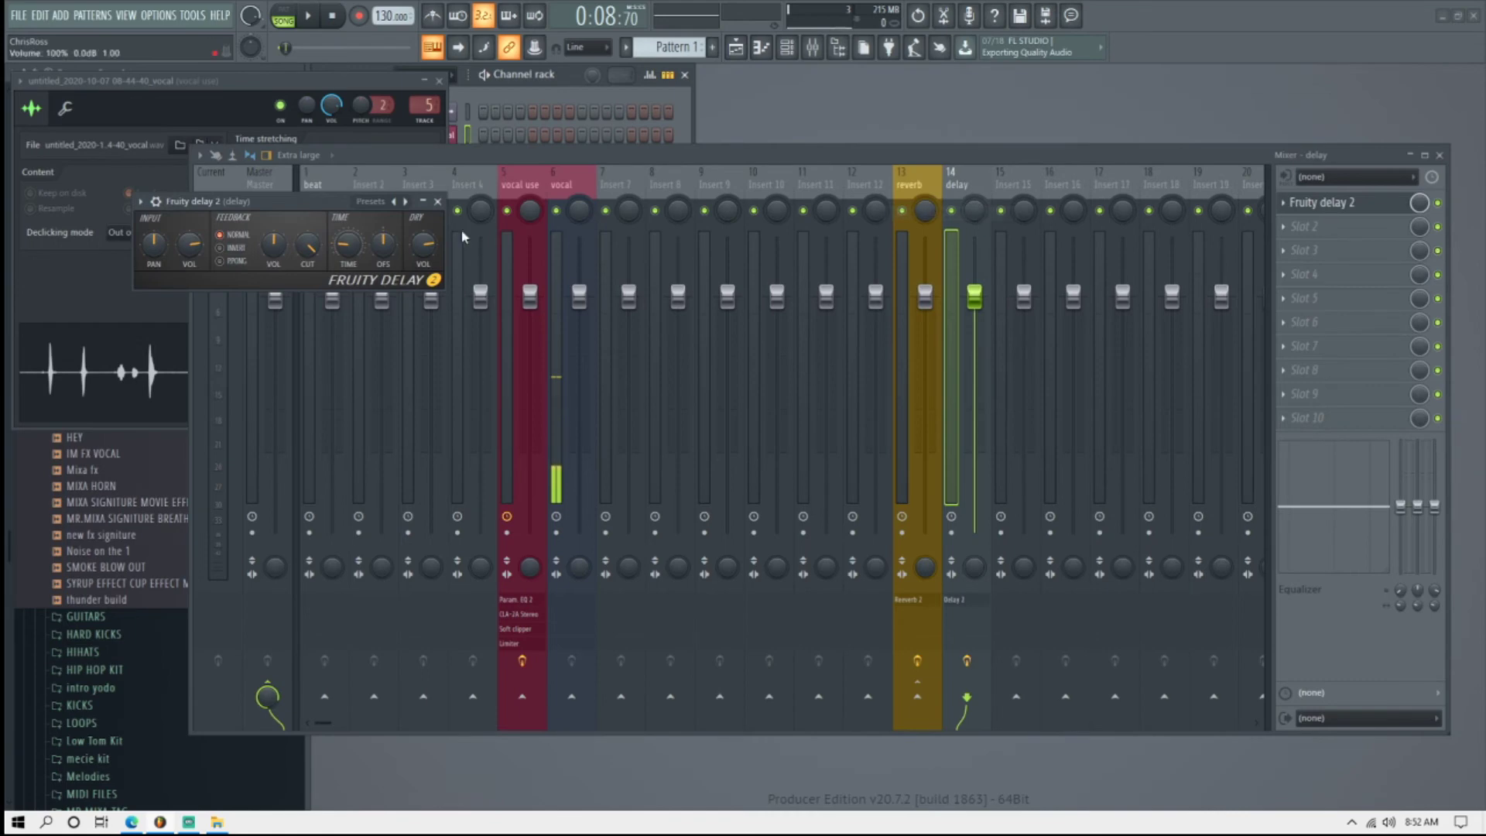
pyautogui.moveTo(341, 203); pyautogui.dragTo(693, 208)
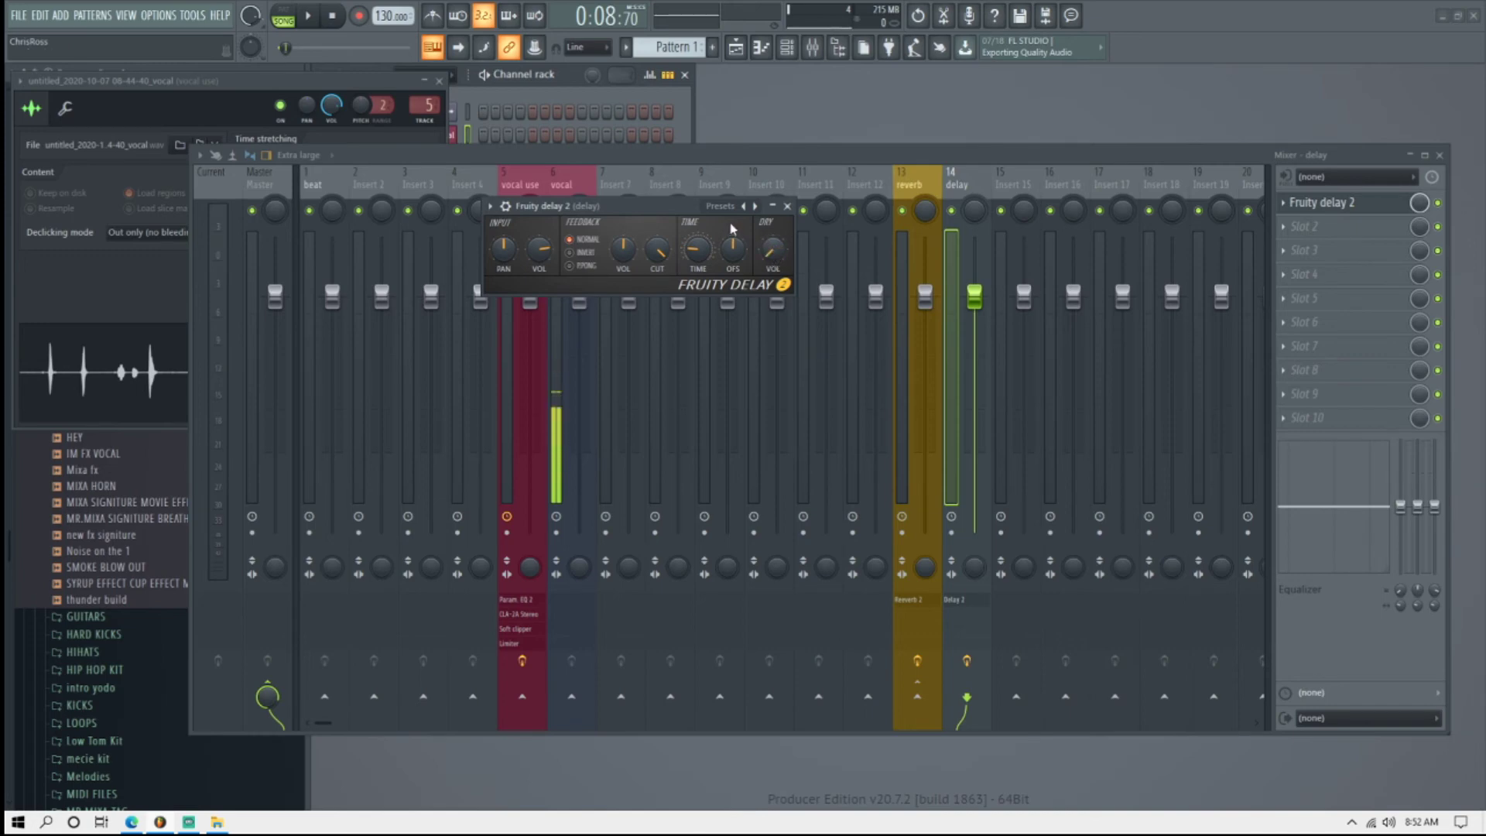
pyautogui.click(788, 206)
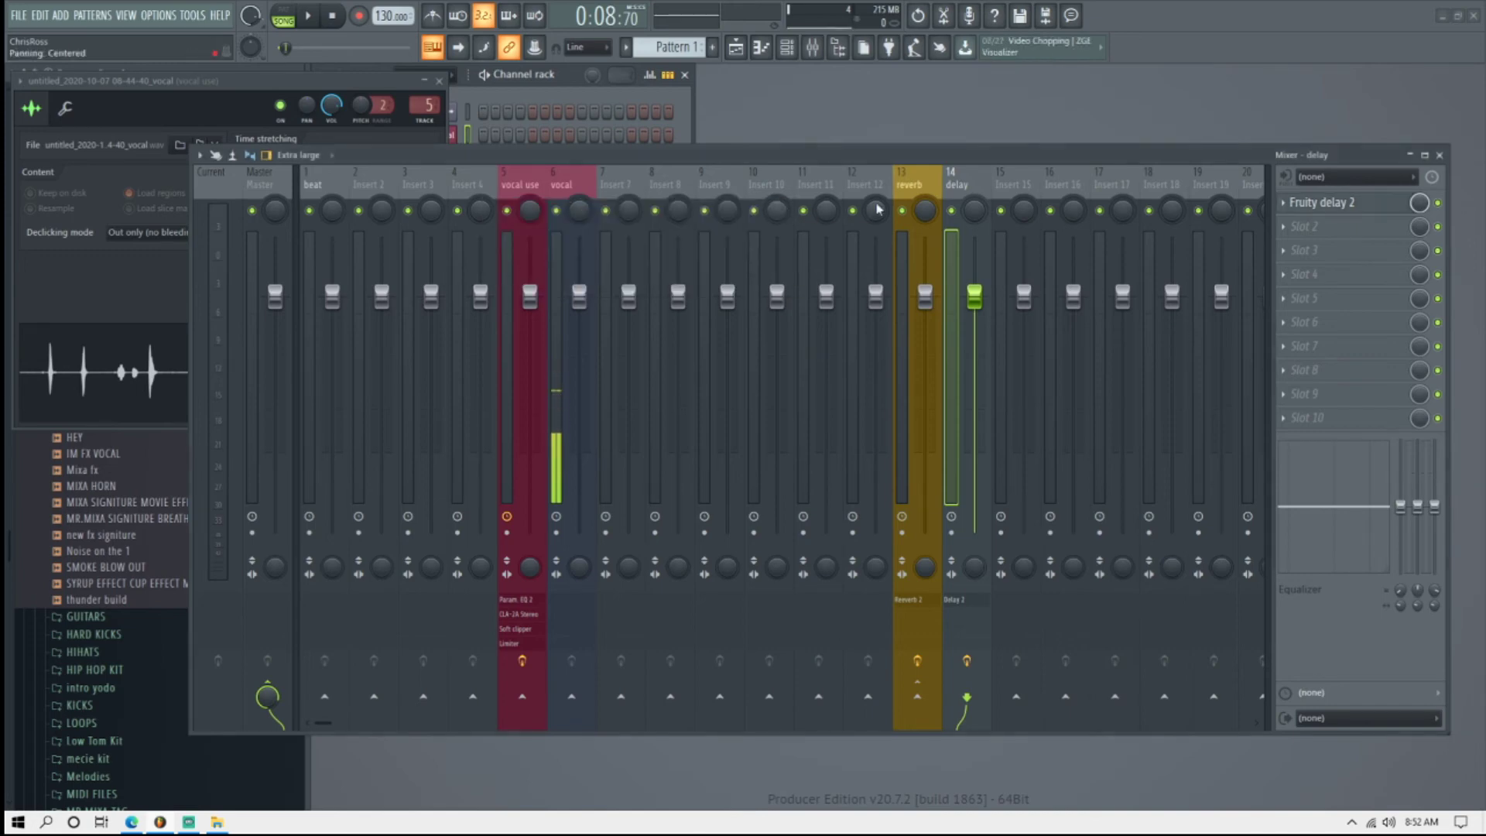
# Route the vocal use track to the delay track as a send, reduce the send level, and start playback.
pyautogui.click(535, 194)
pyautogui.click(967, 697)
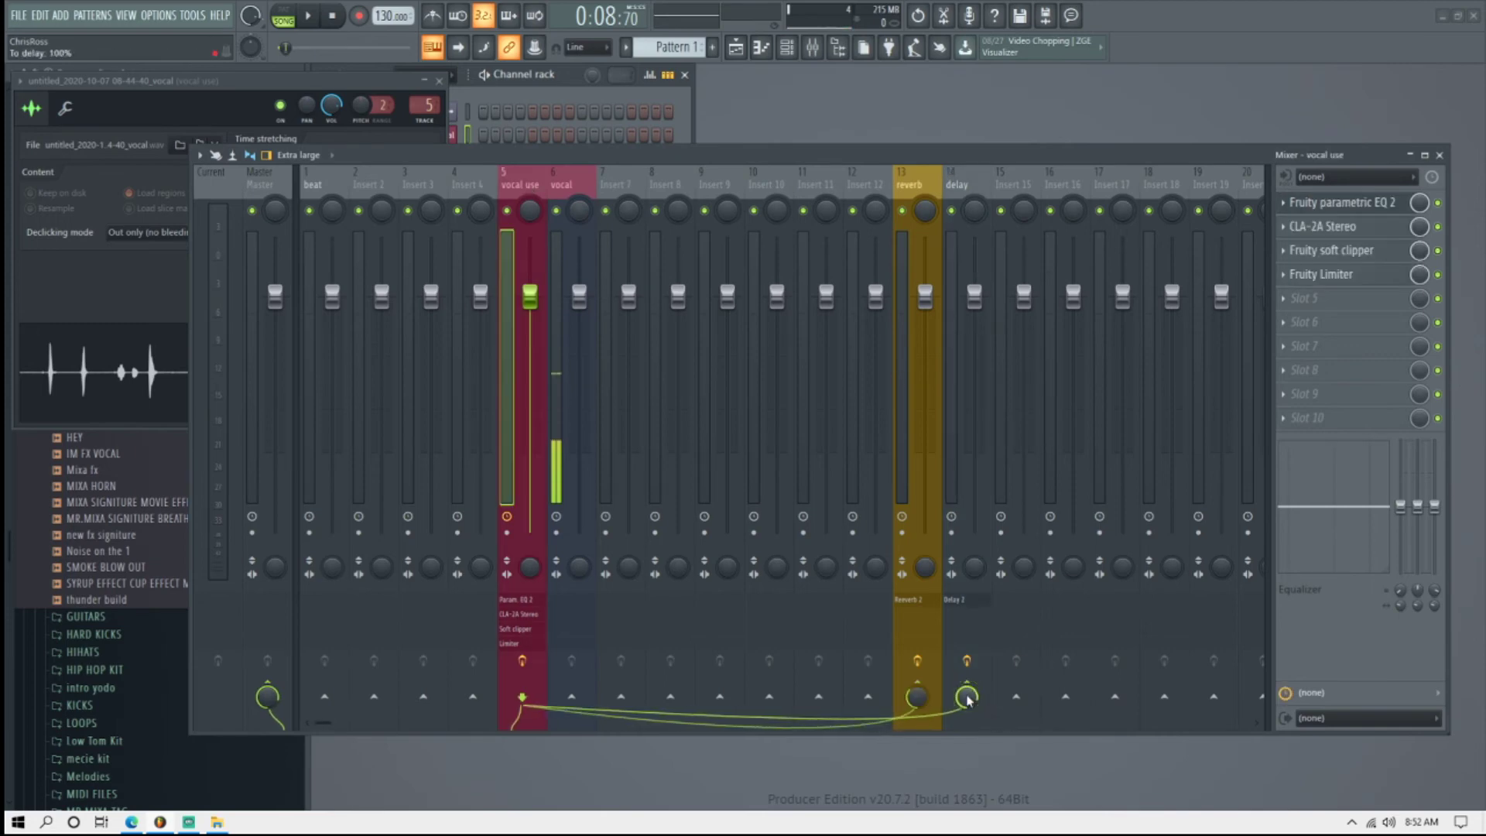
pyautogui.moveTo(968, 701); pyautogui.dragTo(969, 706)
pyautogui.press('space')
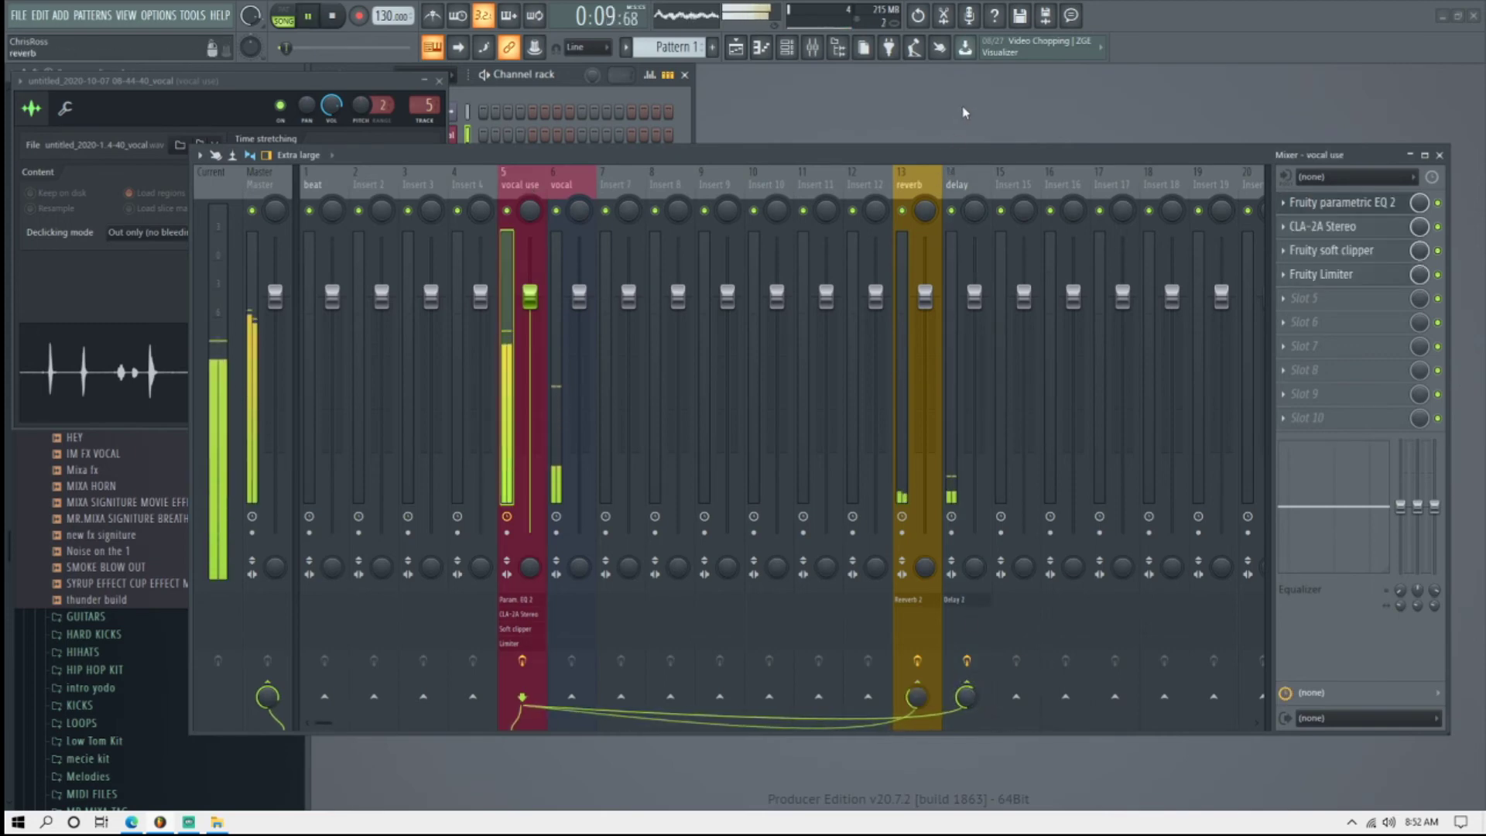
# Reopen Fruity Delay 2 on the delay track, lower its feedback cutoff and raise its delay time during playback.
pyautogui.click(974, 205)
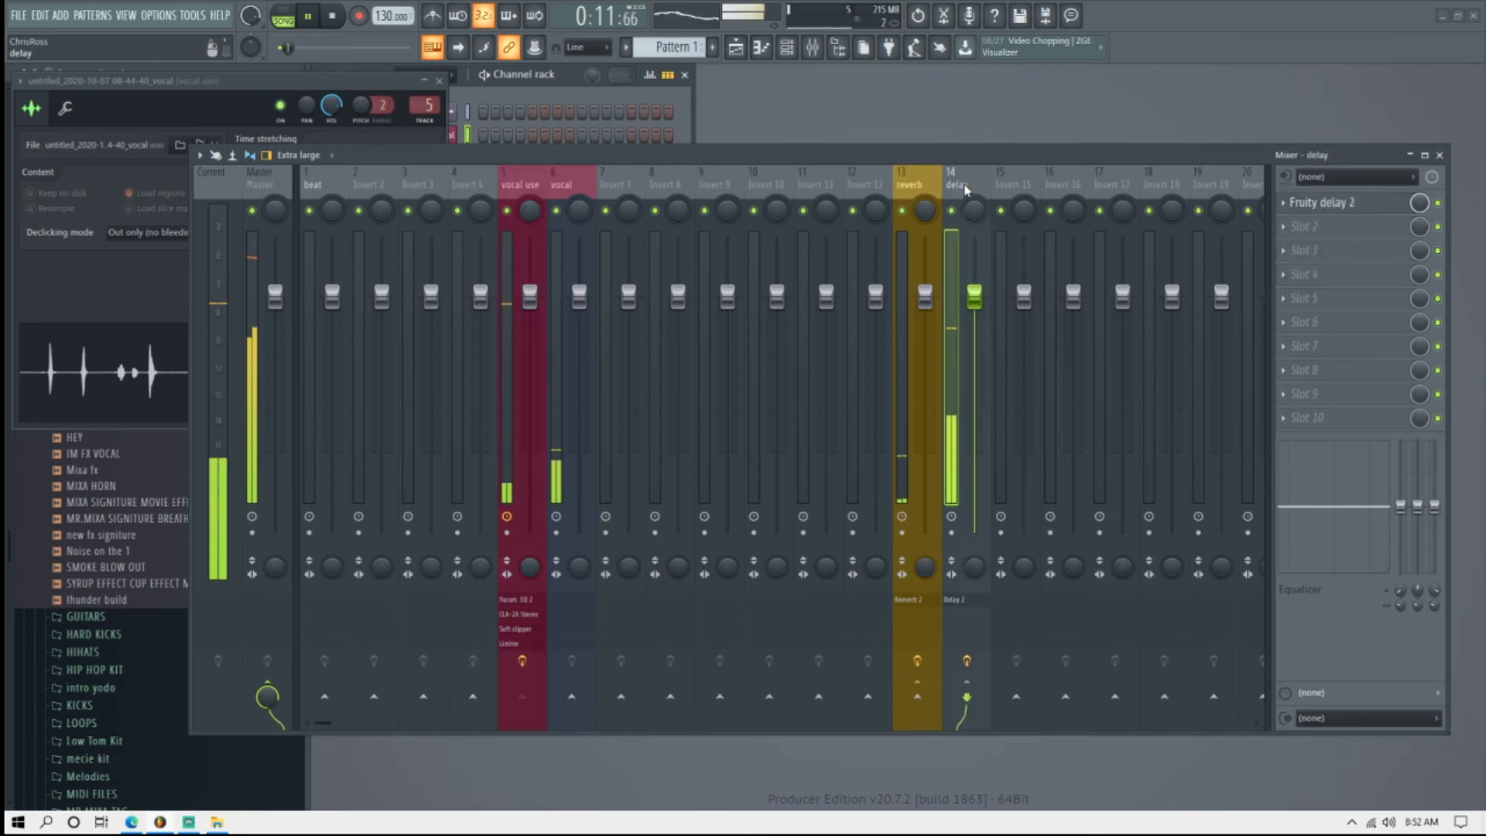
pyautogui.click(1332, 202)
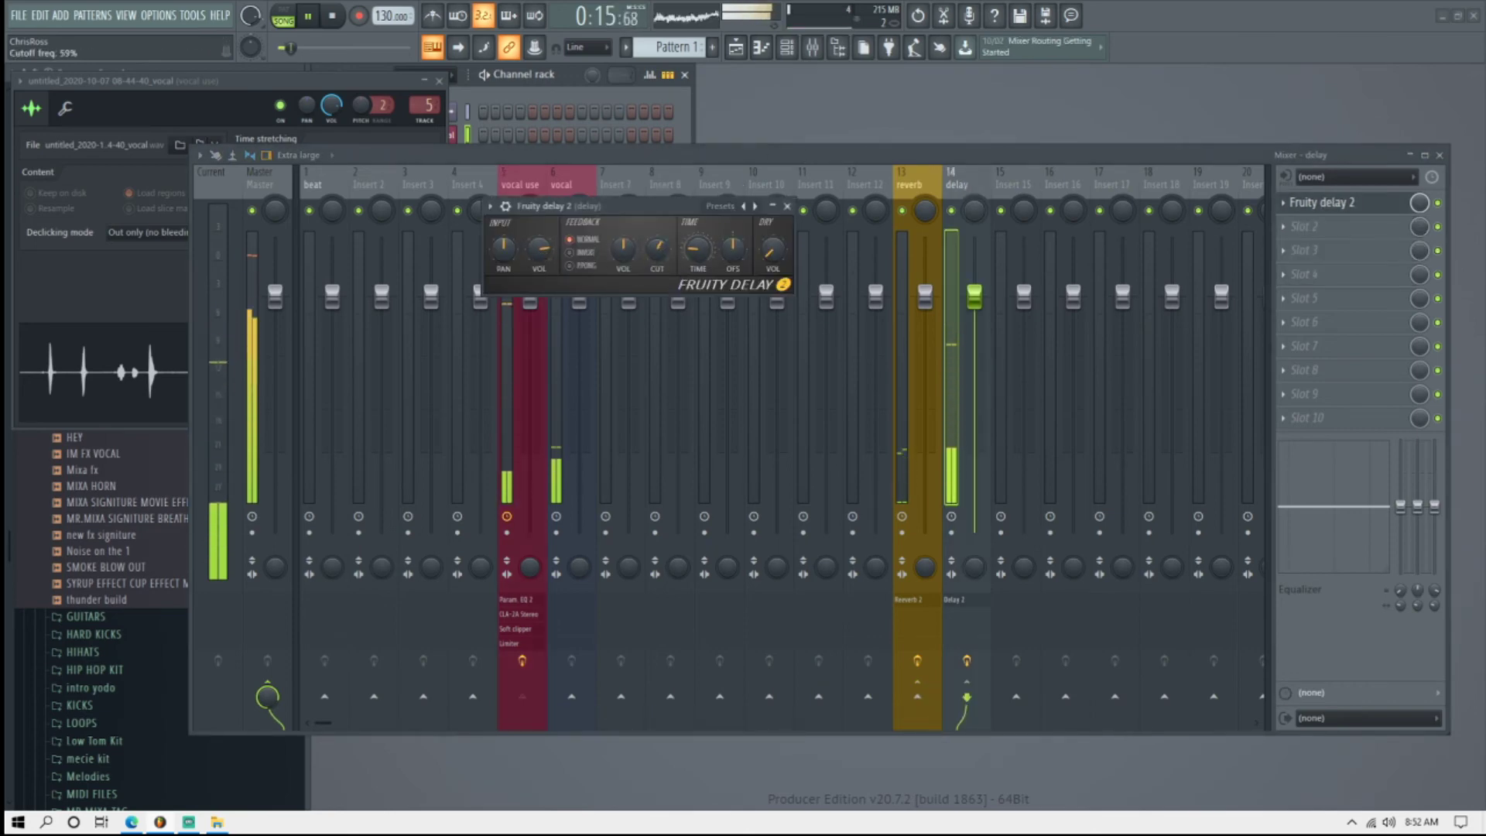
pyautogui.moveTo(656, 249); pyautogui.dragTo(656, 261)
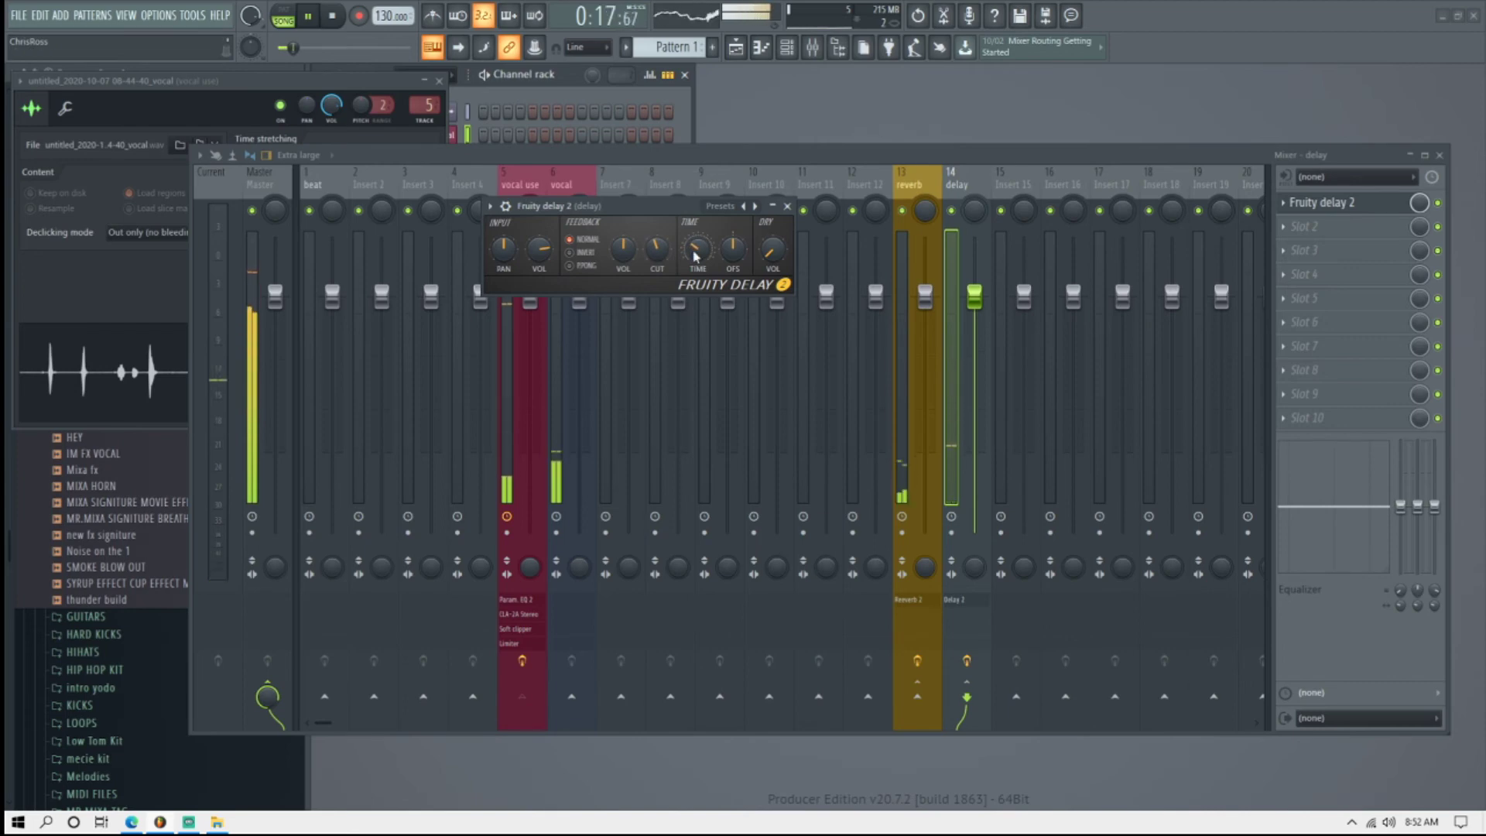
pyautogui.moveTo(696, 257); pyautogui.dragTo(696, 247)
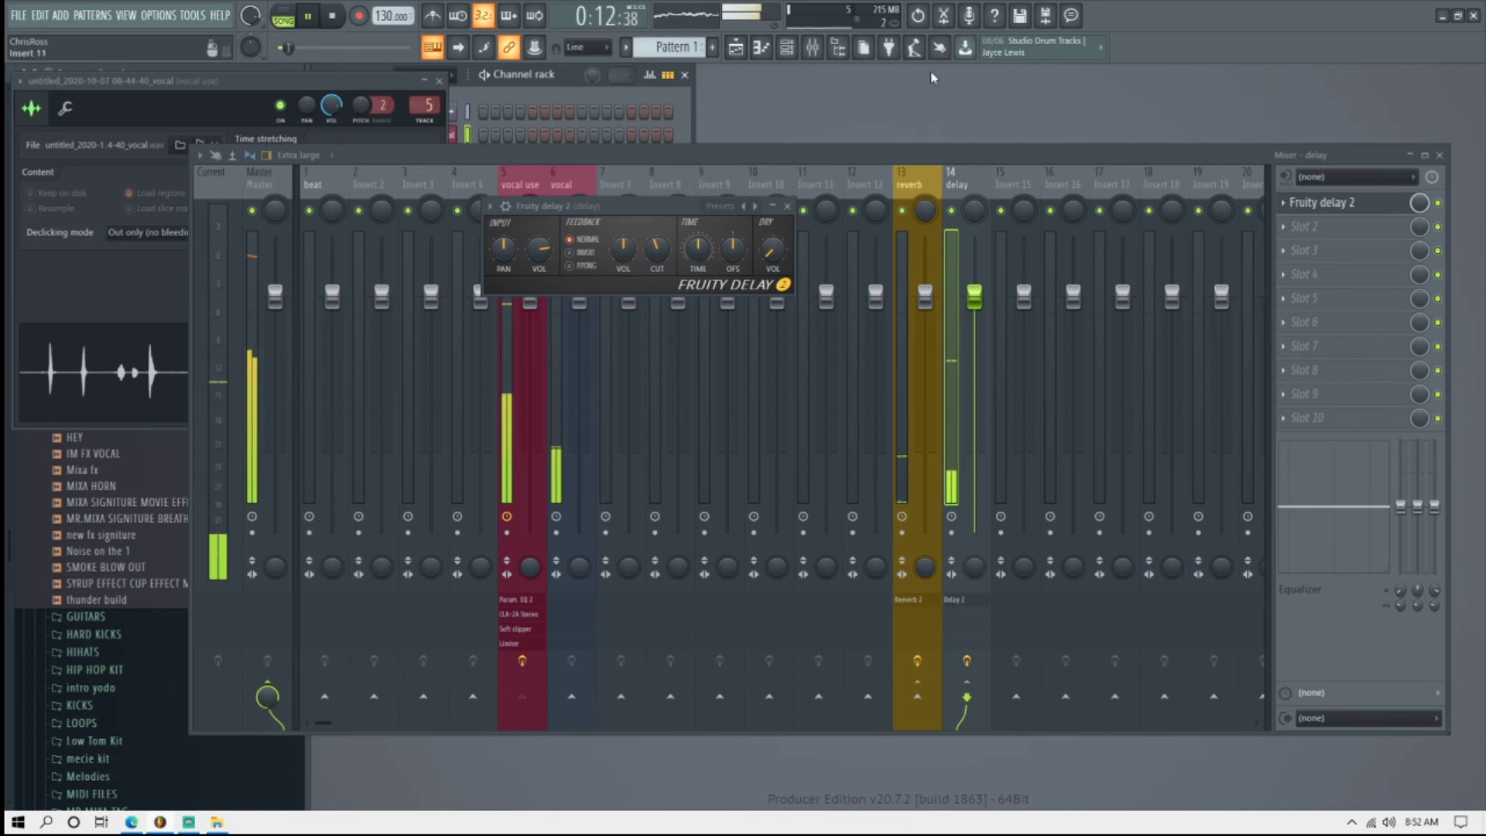
# Add Fruity Parametric EQ 2 after the delay, fully cut the low and high shelf bands, and slightly boost band 4.
pyautogui.click(1309, 226)
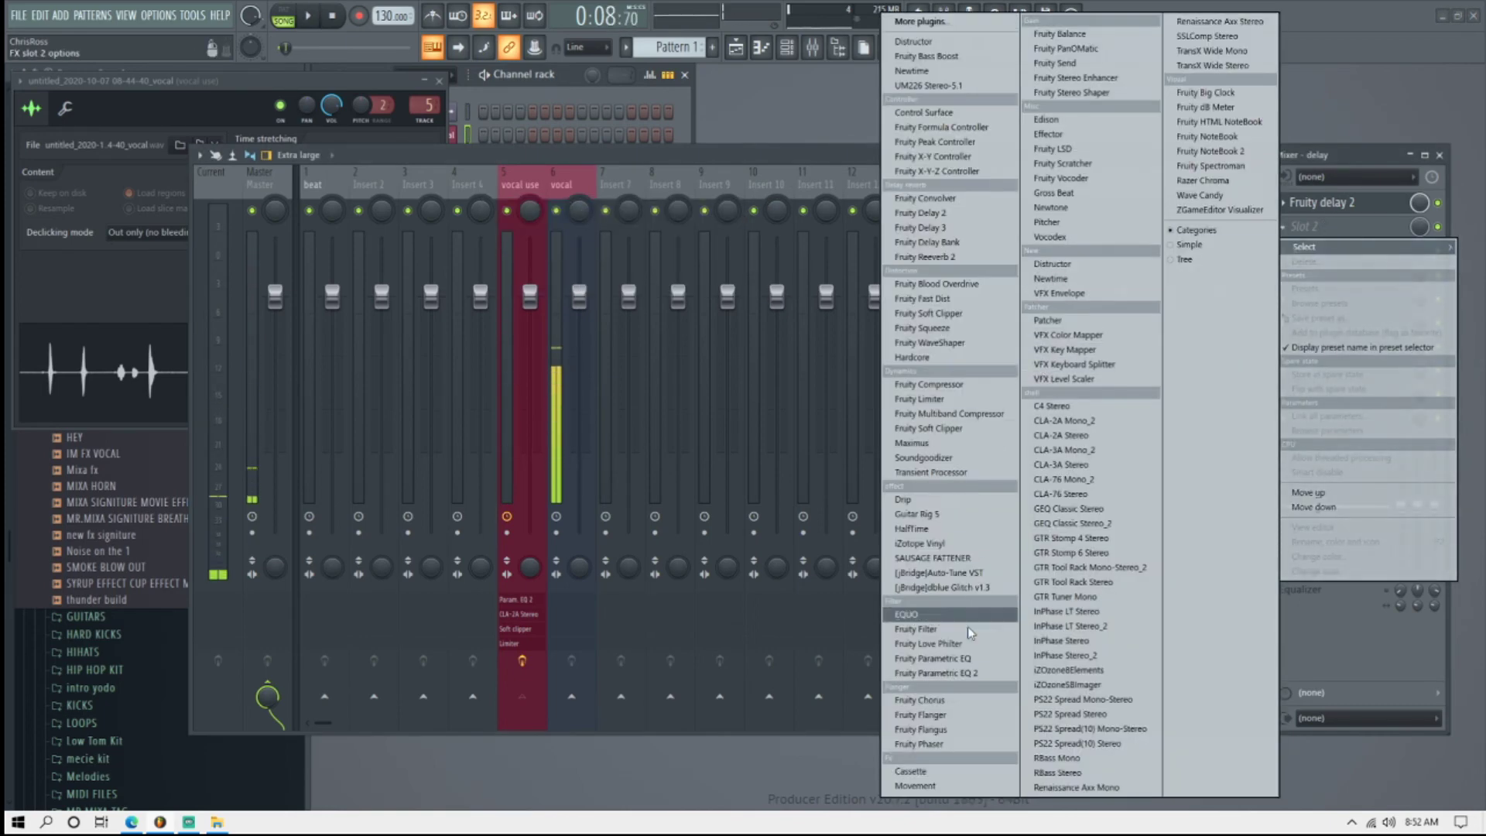
pyautogui.click(972, 675)
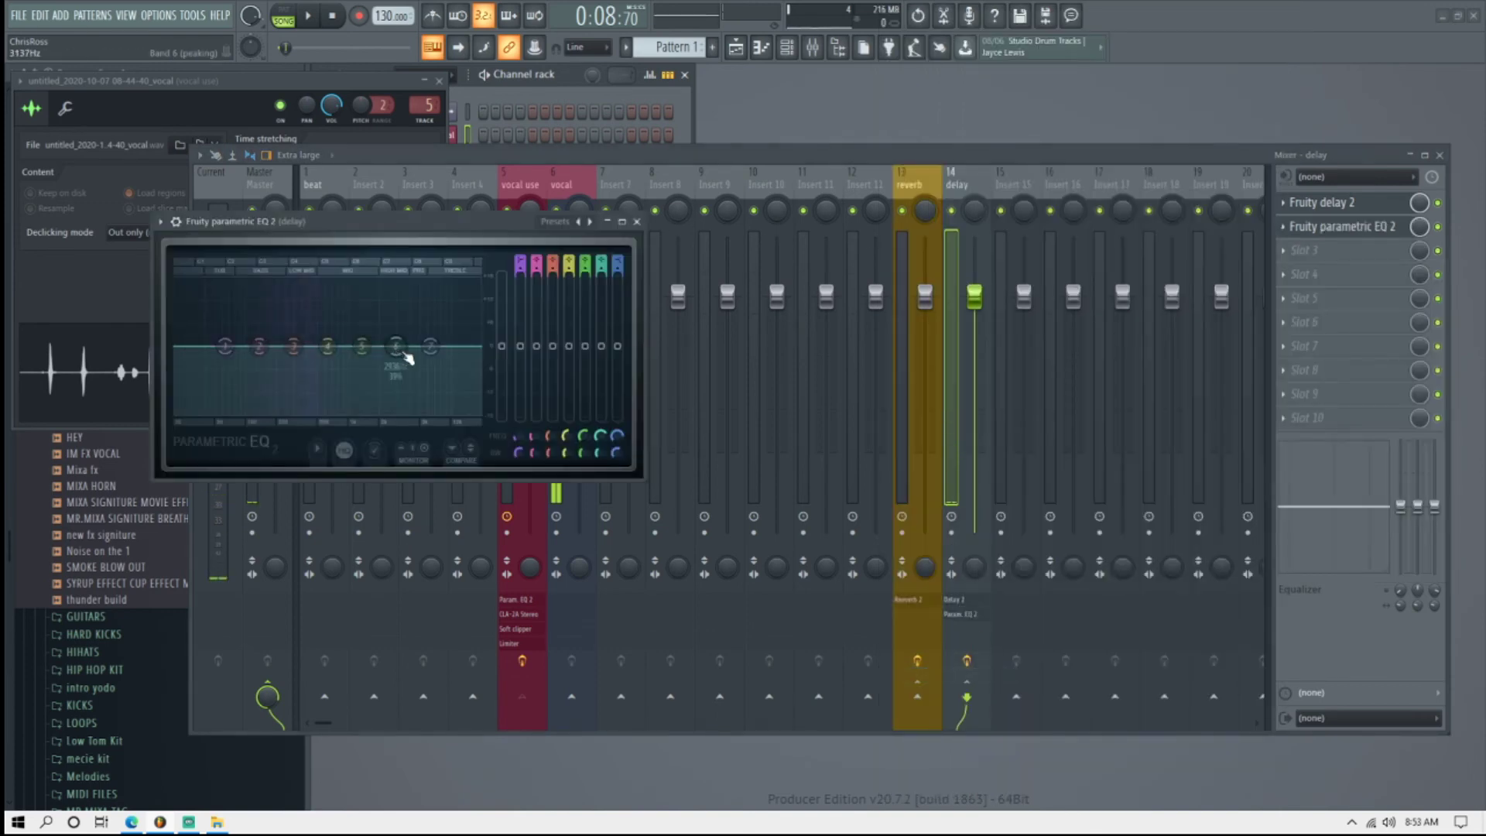
pyautogui.moveTo(431, 346); pyautogui.dragTo(385, 423)
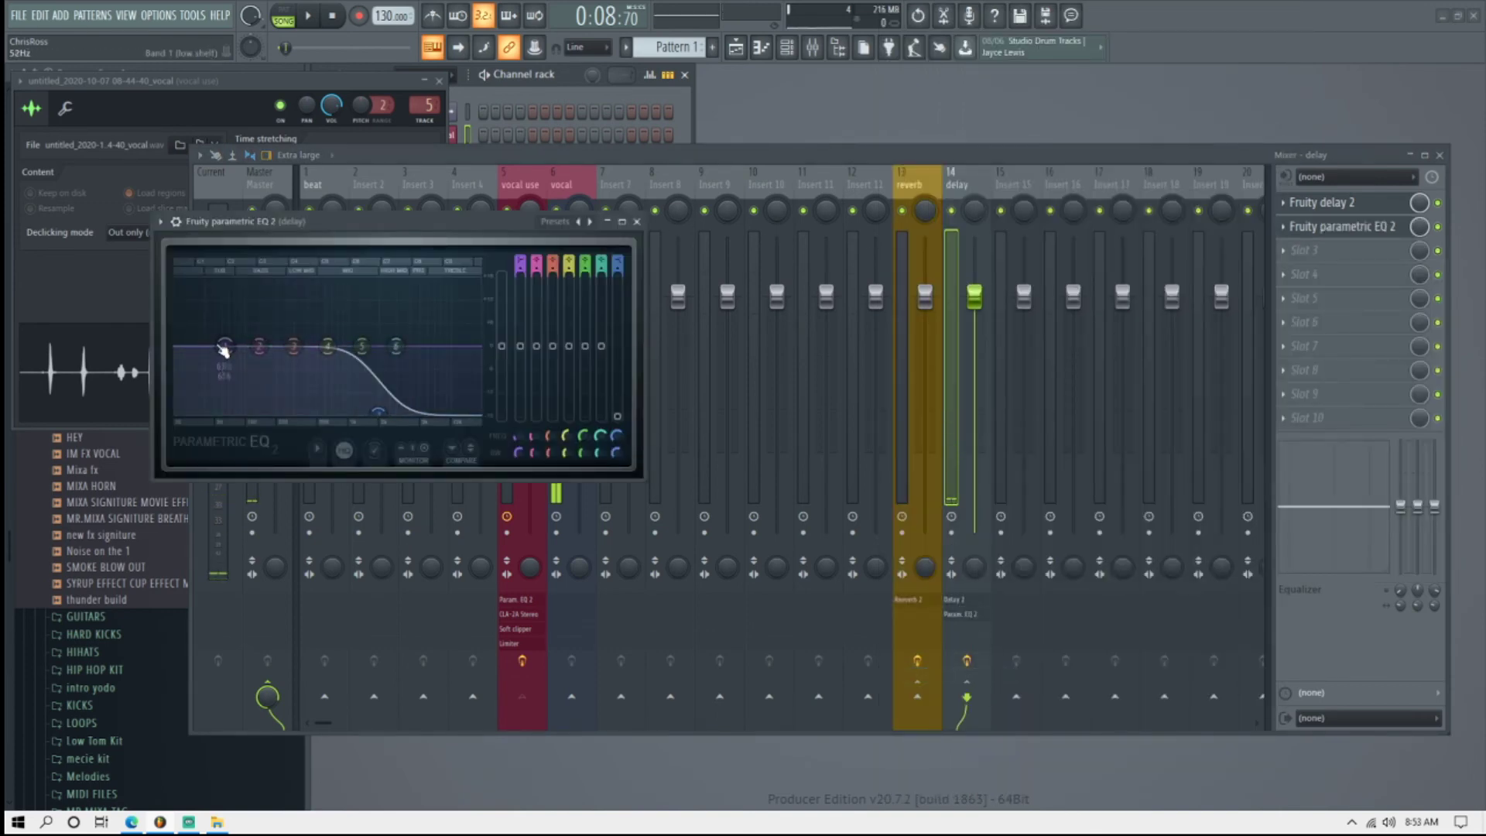
pyautogui.moveTo(225, 347); pyautogui.dragTo(259, 411)
pyautogui.moveTo(327, 346); pyautogui.dragTo(322, 337)
pyautogui.moveTo(378, 414); pyautogui.dragTo(364, 411)
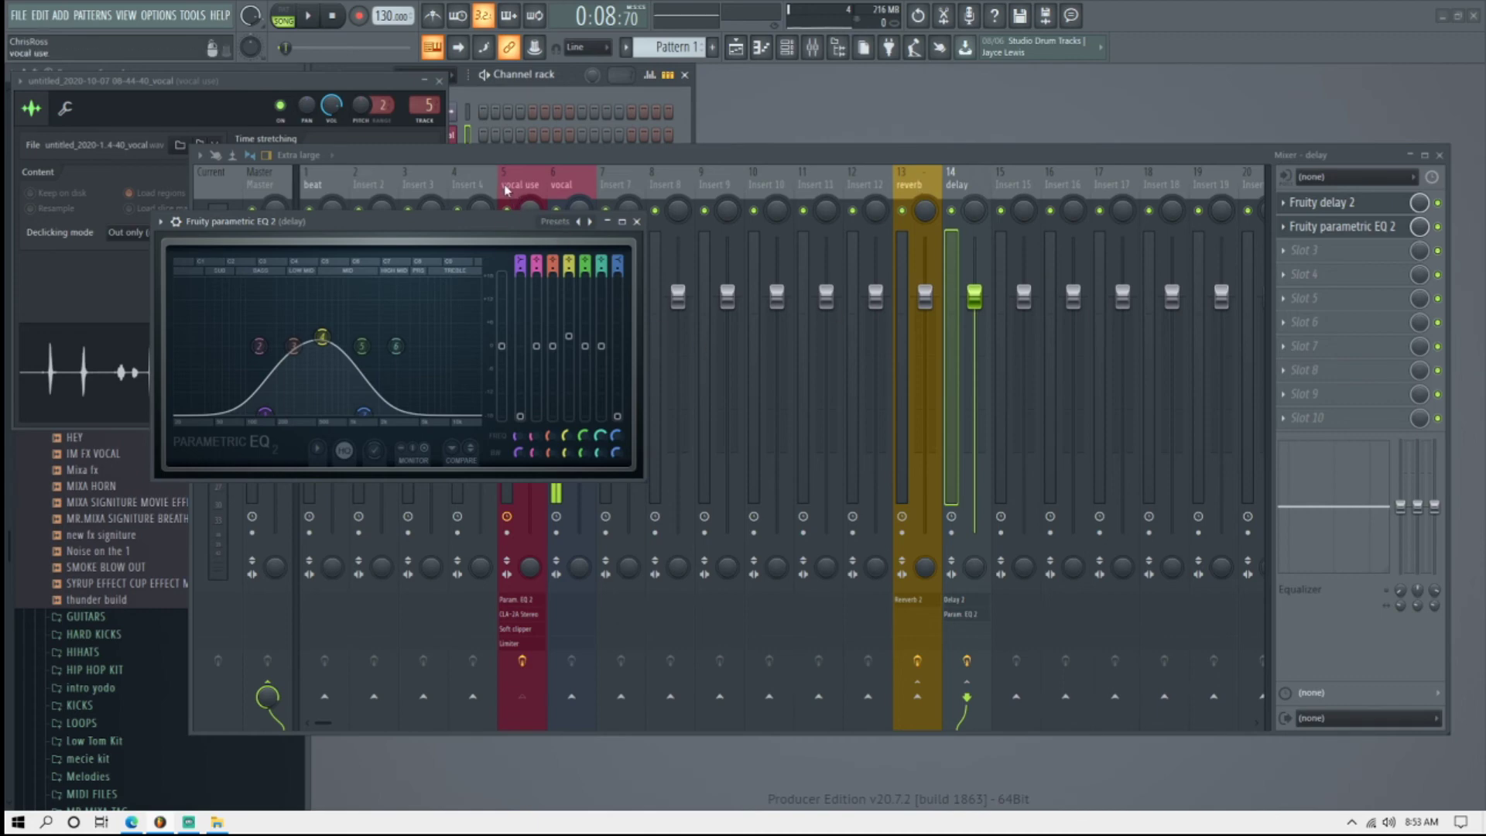
# Narrow the delay EQ by moving the low shelf to about 264 Hz, boosting band 4 and lowering the high shelf frequency, and audition it.
pyautogui.moveTo(265, 411); pyautogui.dragTo(280, 411)
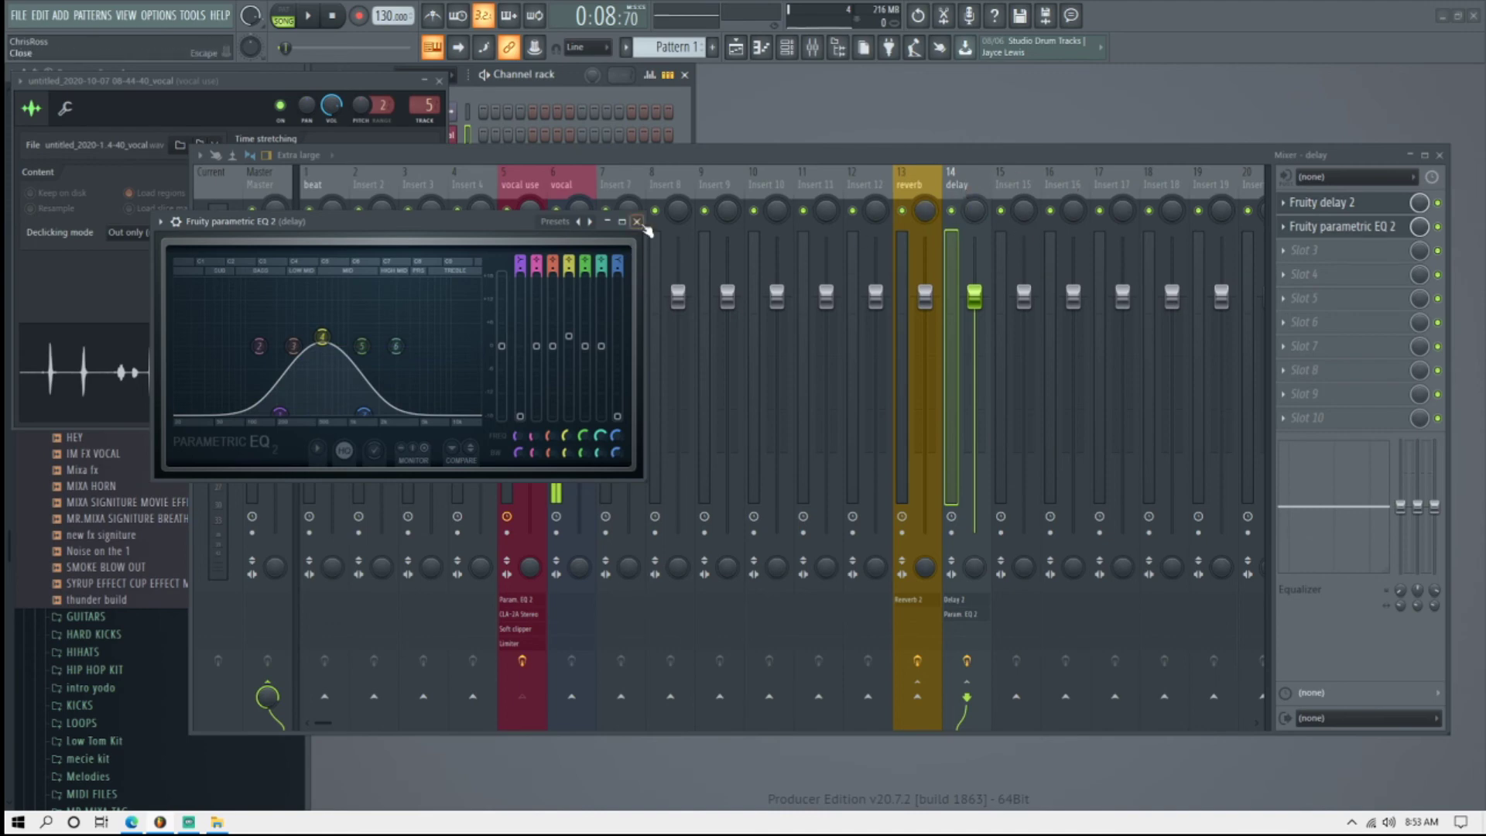
pyautogui.moveTo(281, 413); pyautogui.dragTo(290, 414)
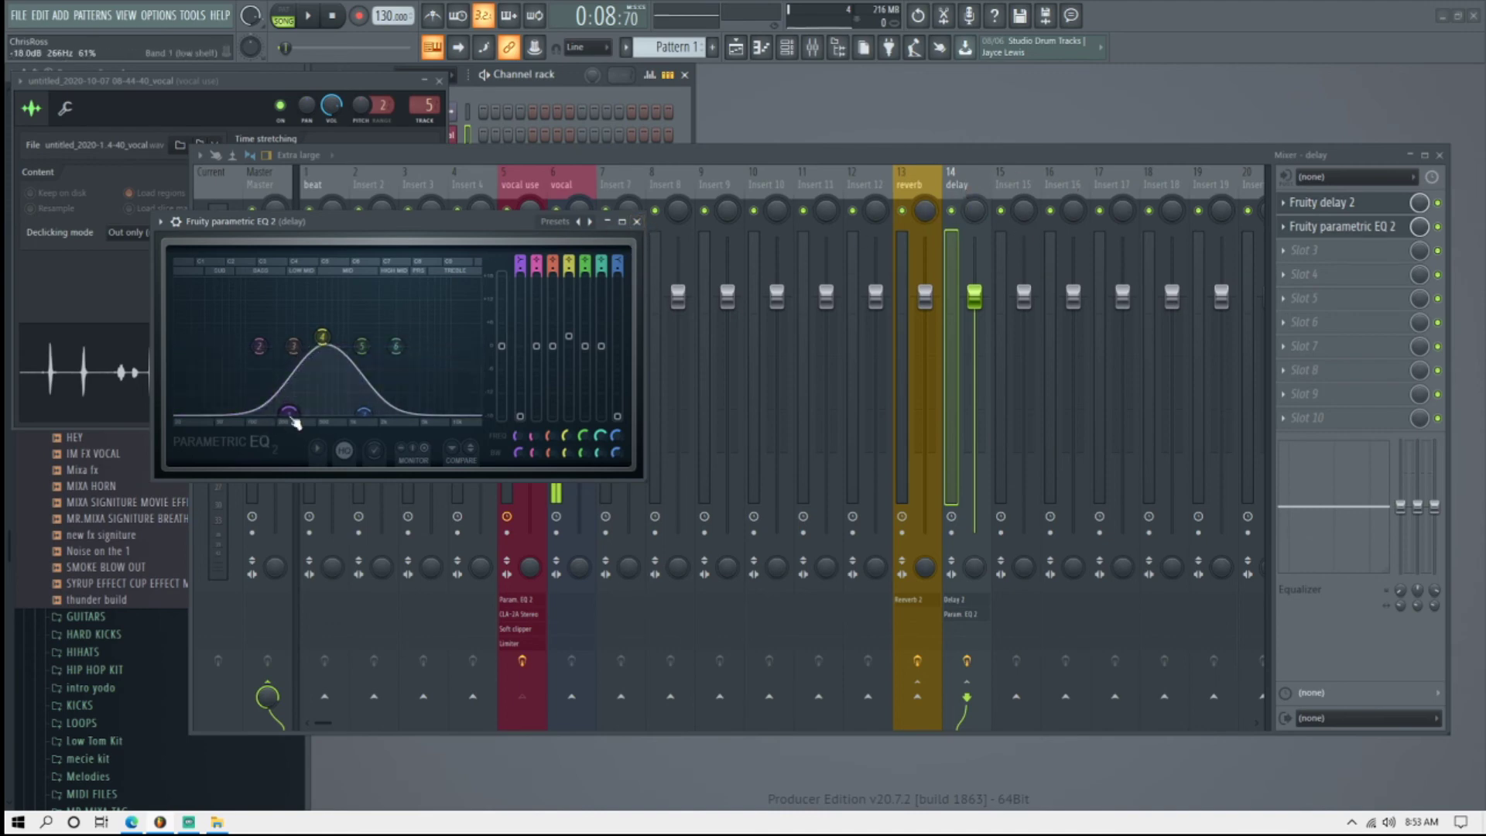
pyautogui.moveTo(322, 336); pyautogui.dragTo(328, 323)
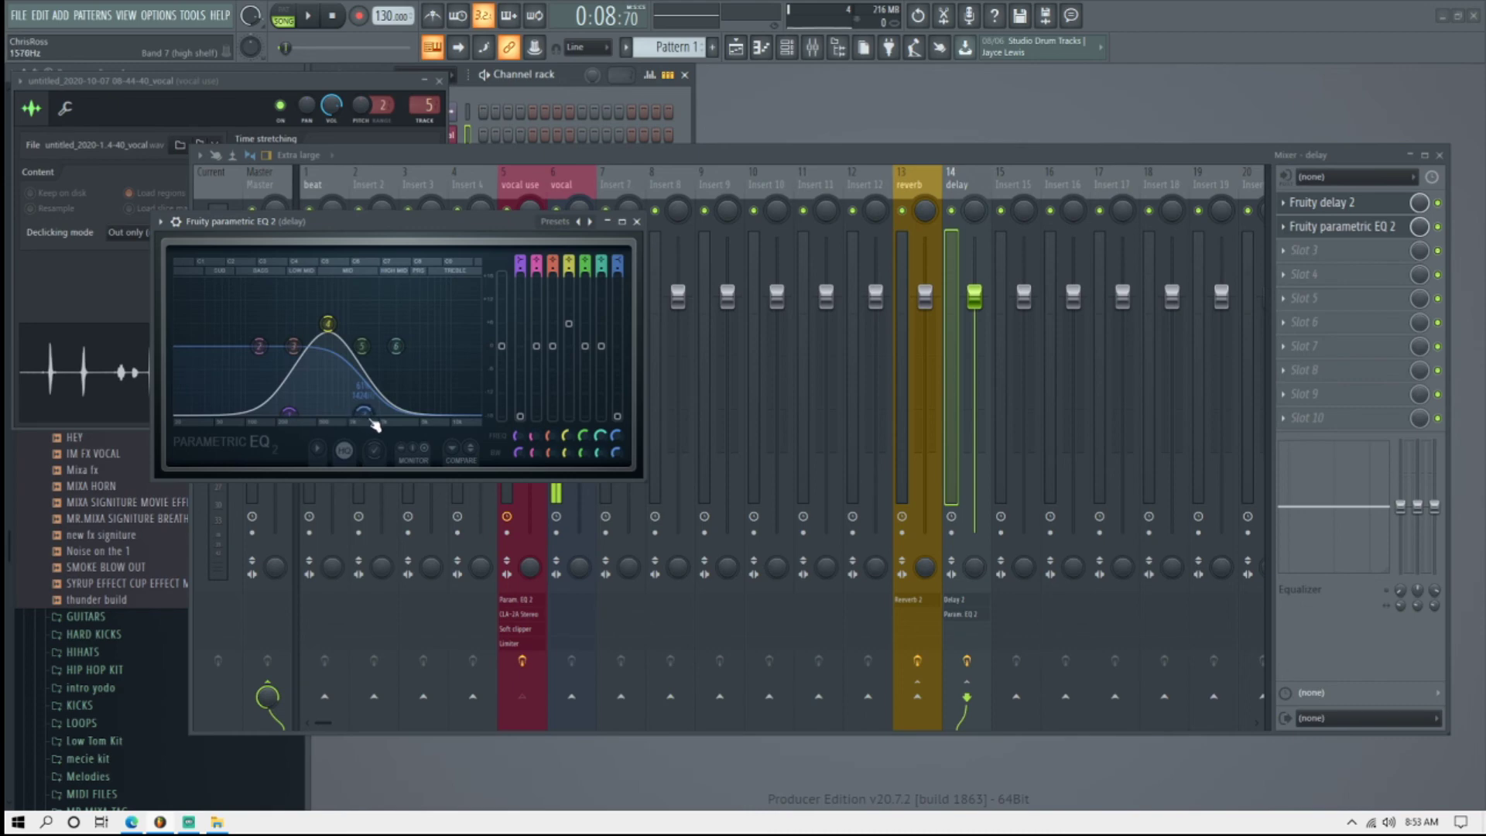
pyautogui.moveTo(372, 420); pyautogui.dragTo(353, 414)
pyautogui.press('space')
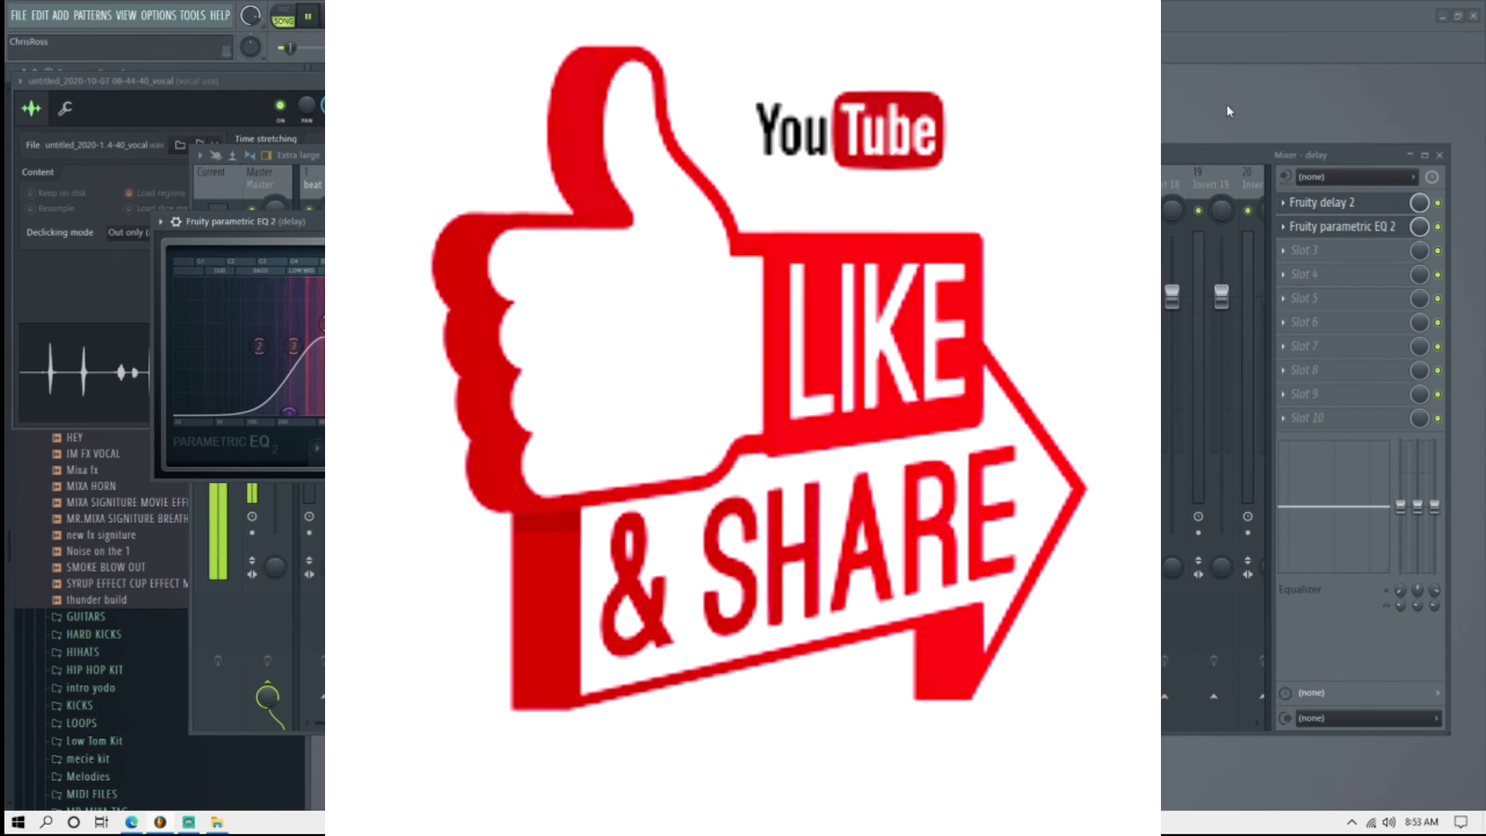
pyautogui.press('space')
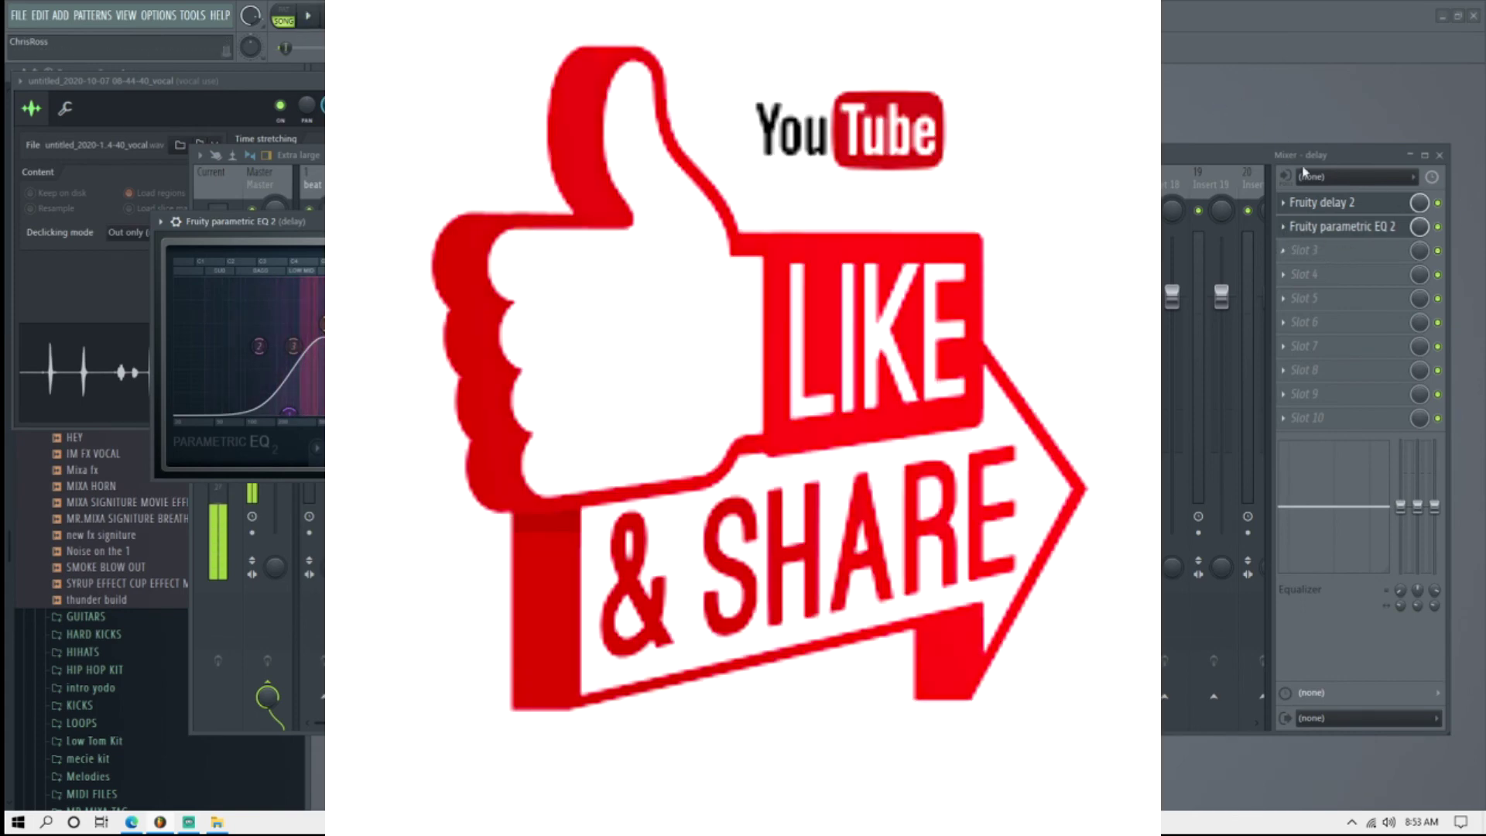
# Add Fruity Chorus in the delay track's third slot, switch Wet Only to yes, play the vocals through it, and close the plugin.
pyautogui.click(1316, 252)
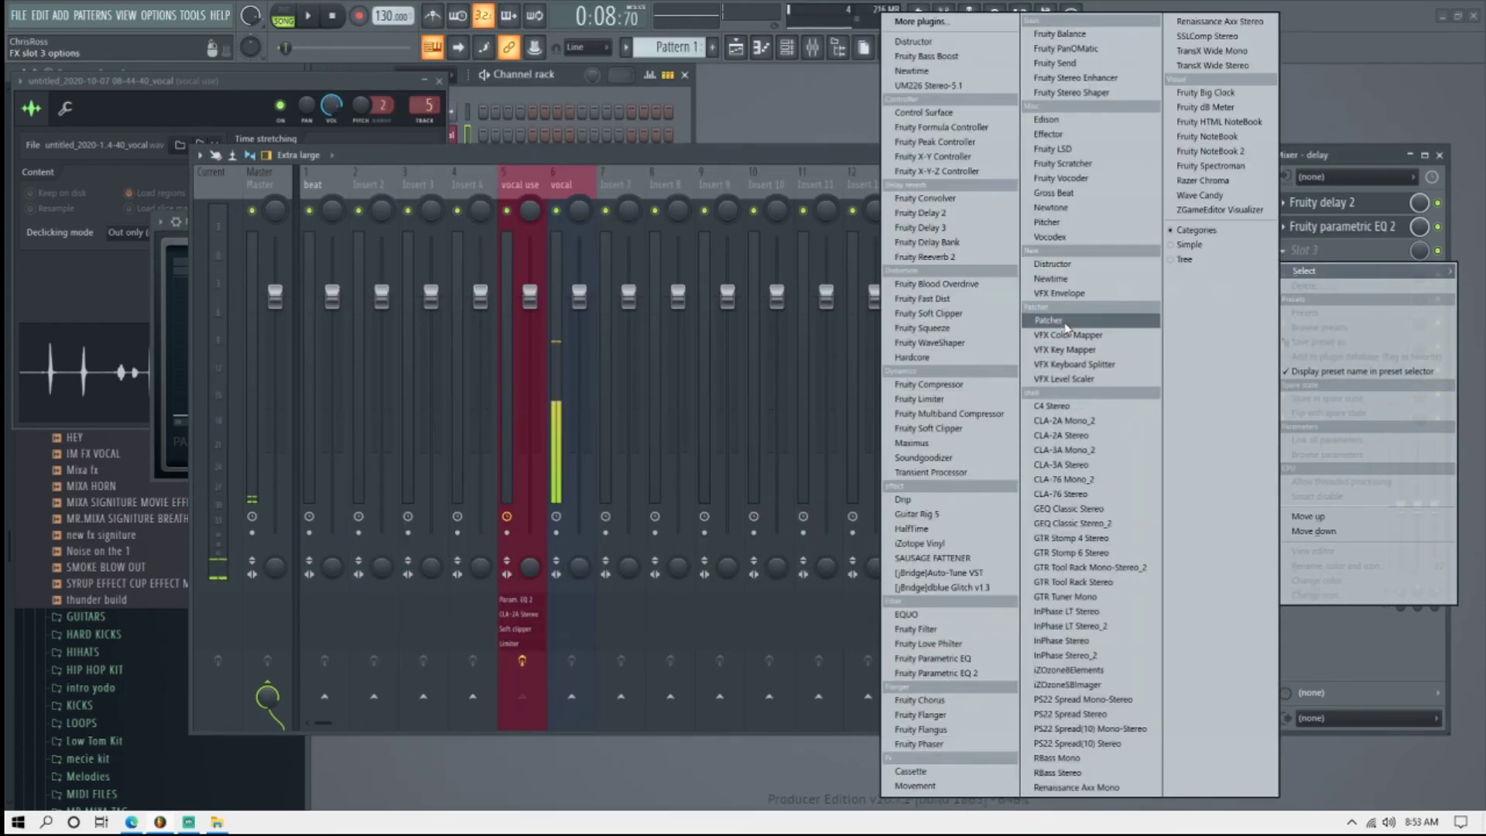
pyautogui.click(929, 701)
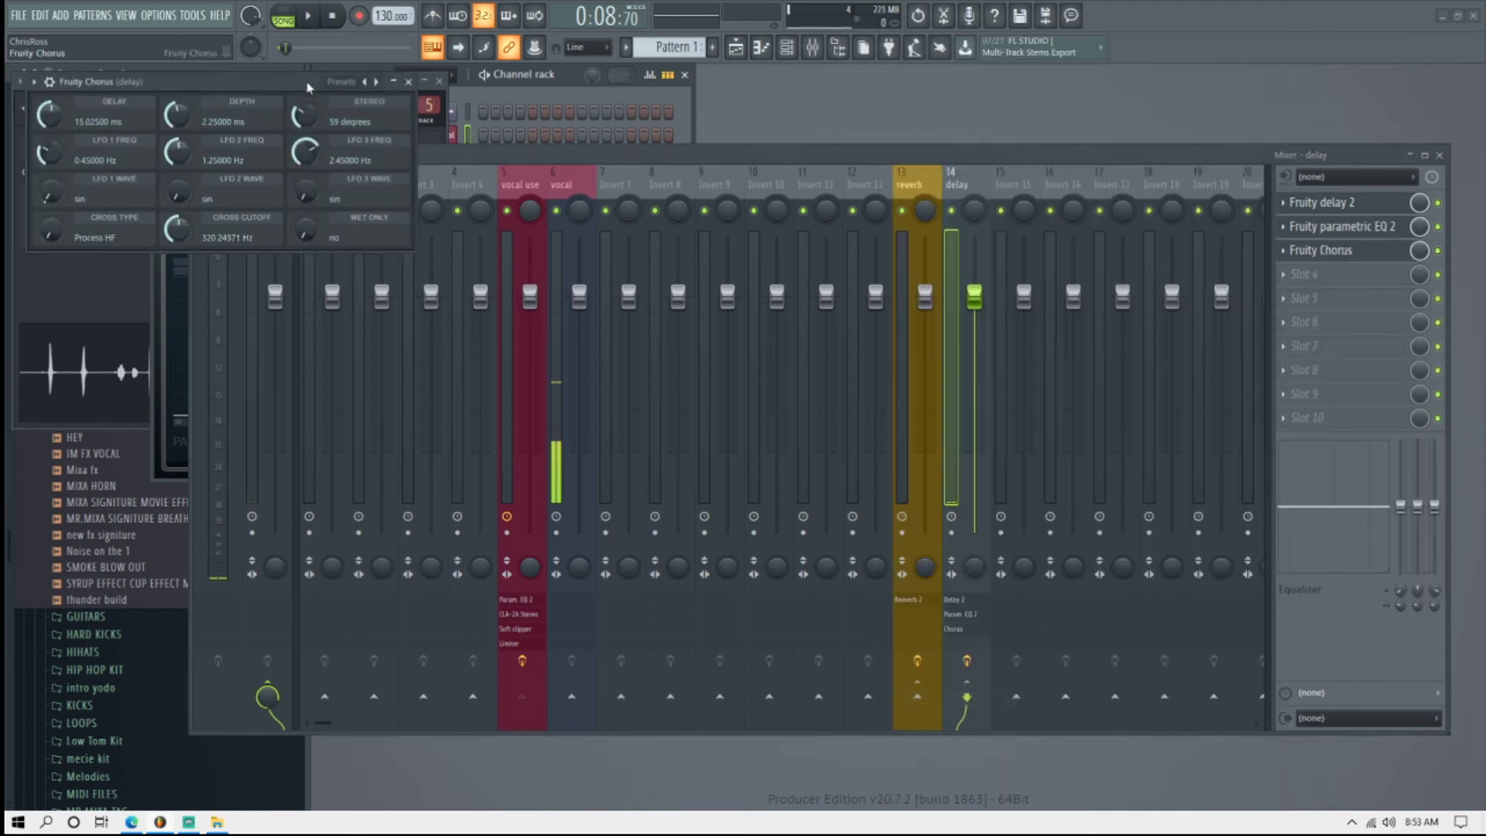
pyautogui.moveTo(307, 87); pyautogui.dragTo(732, 371)
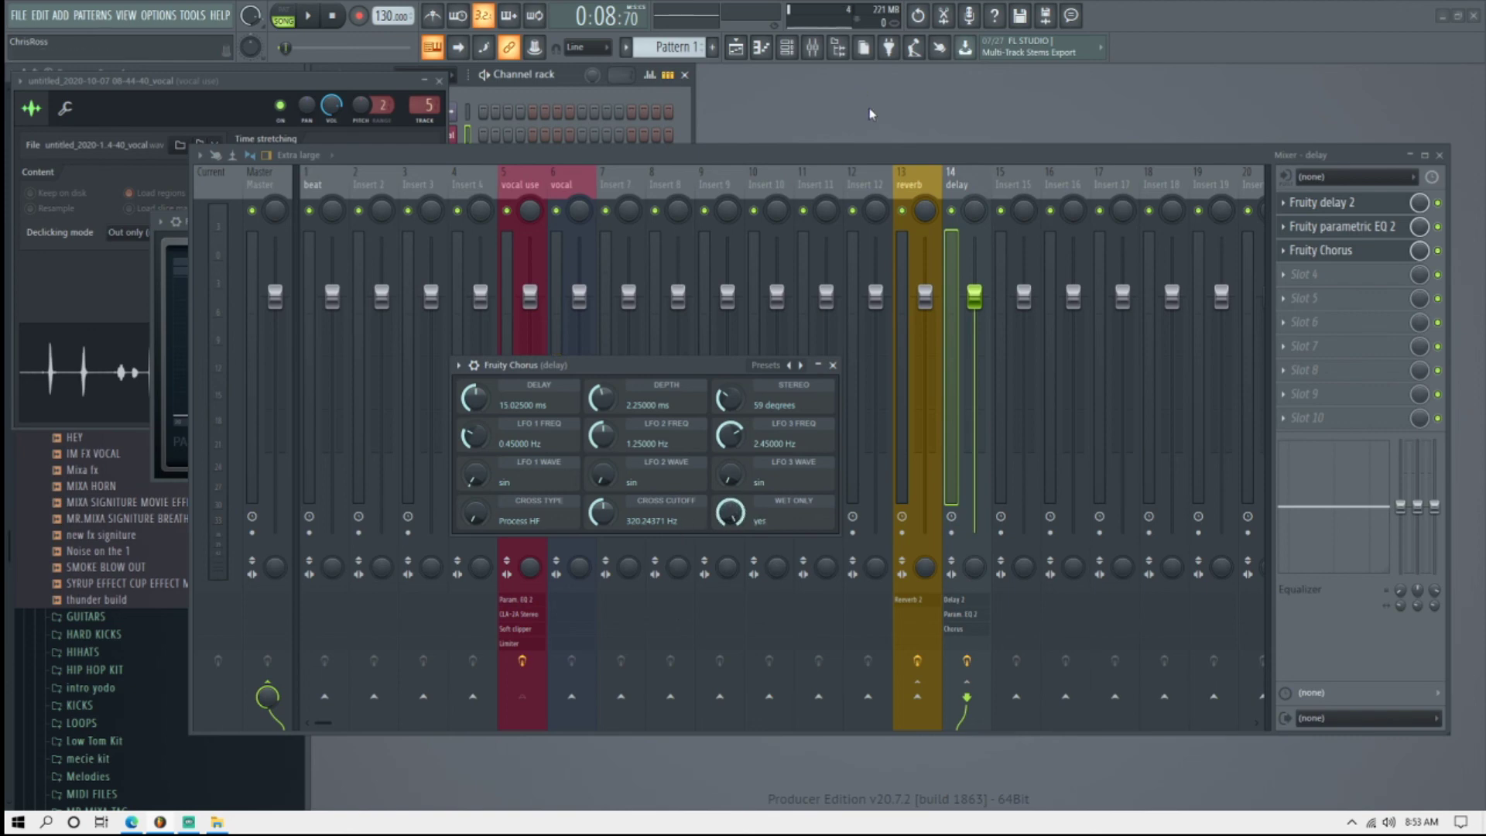
pyautogui.press('space')
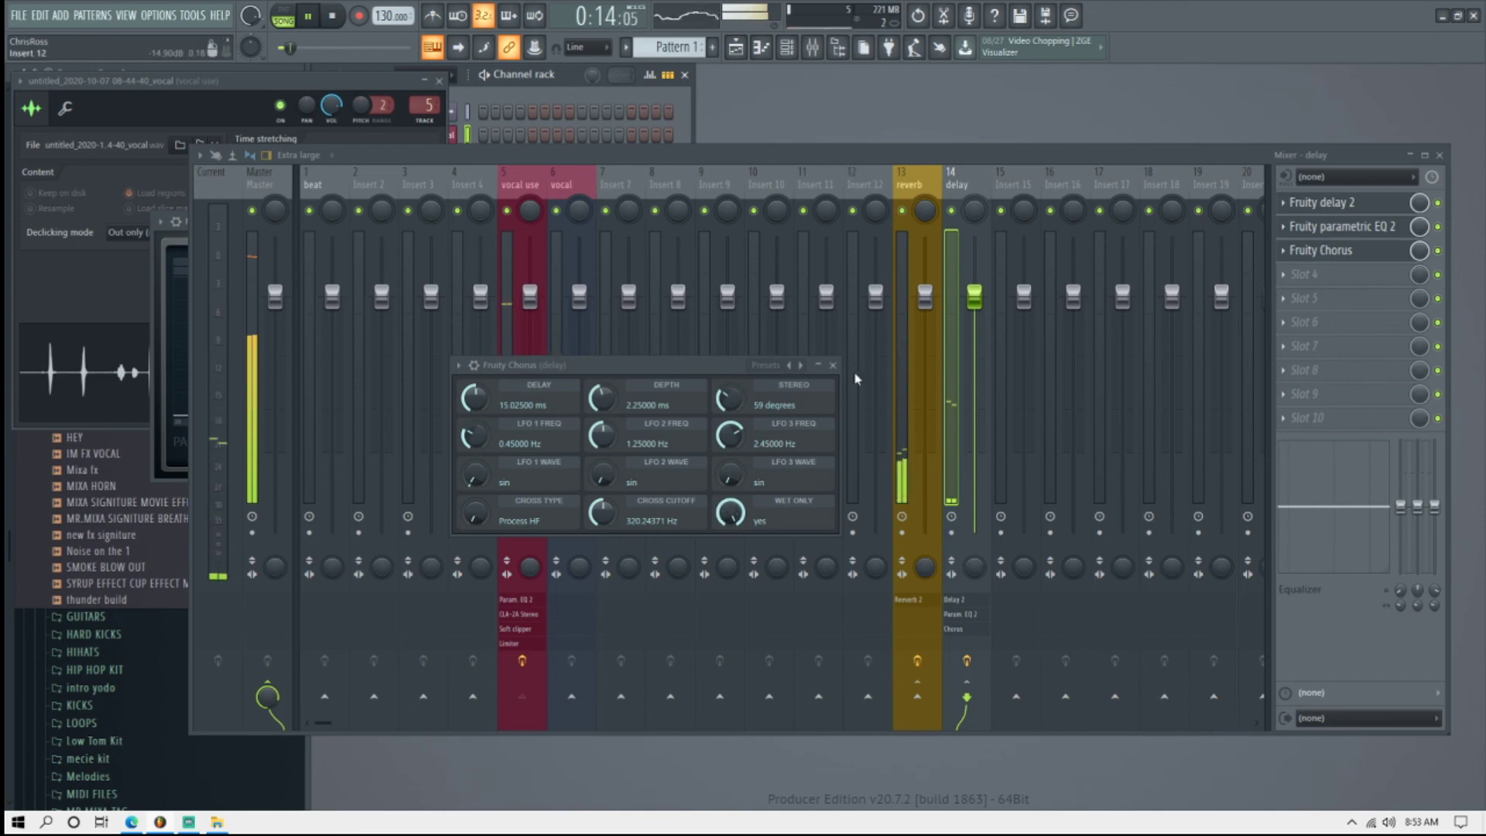
pyautogui.click(833, 366)
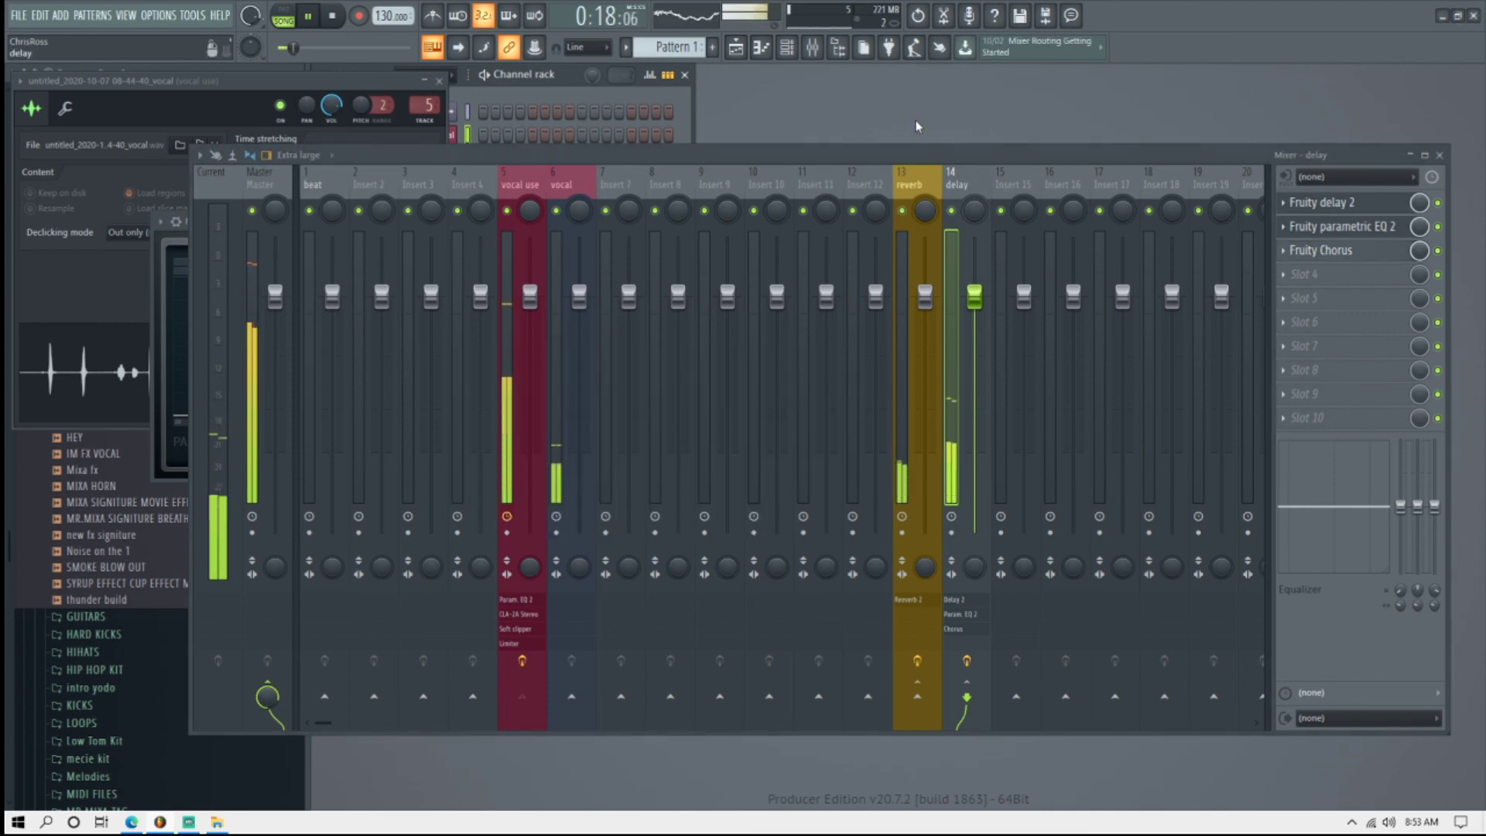
# Show the beat and vocal arrangement in the playlist.
pyautogui.click(736, 48)
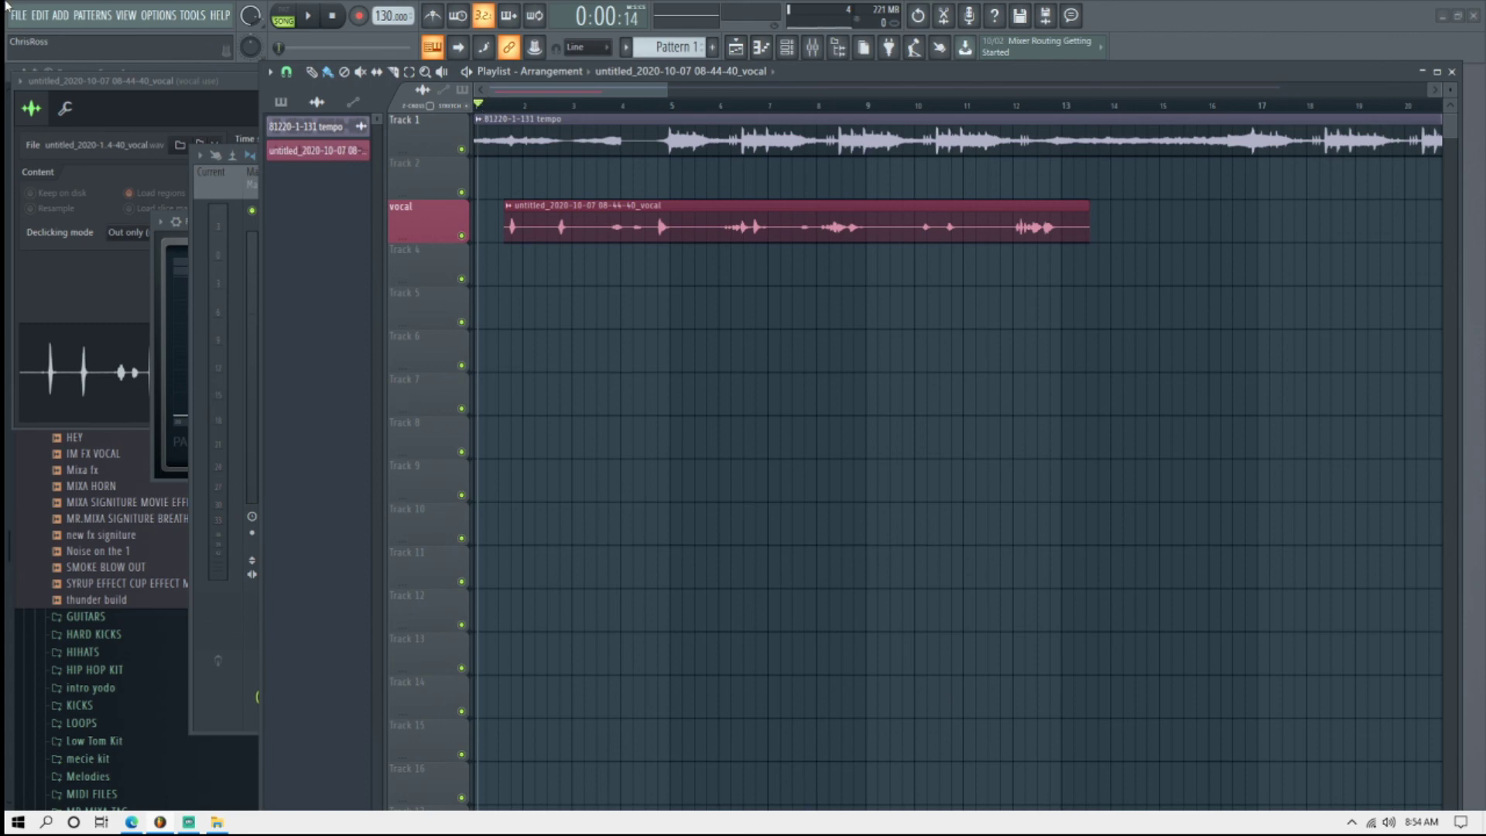
pyautogui.click(19, 15)
pyautogui.click(46, 93)
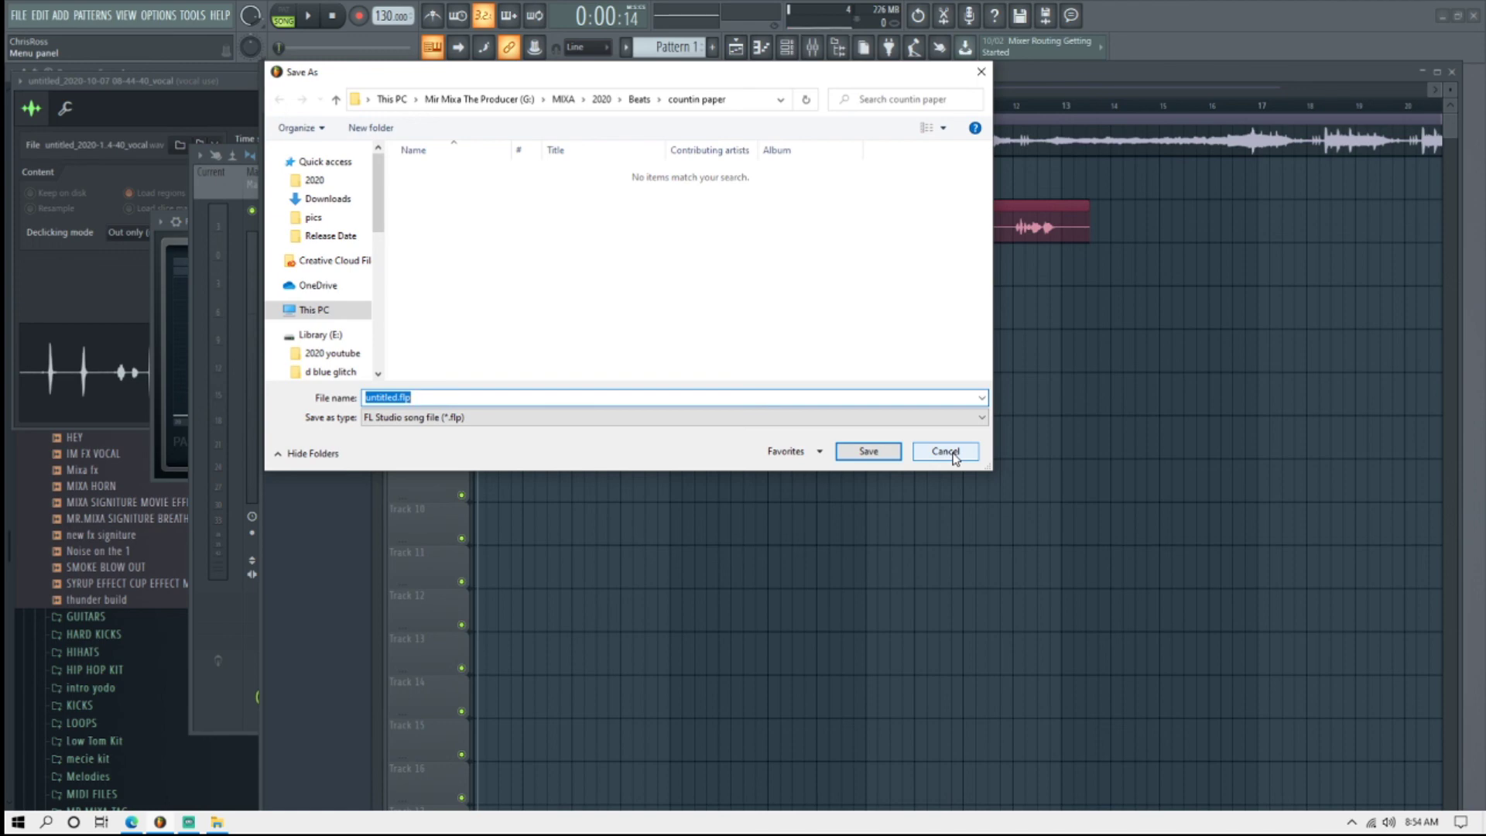
pyautogui.click(946, 452)
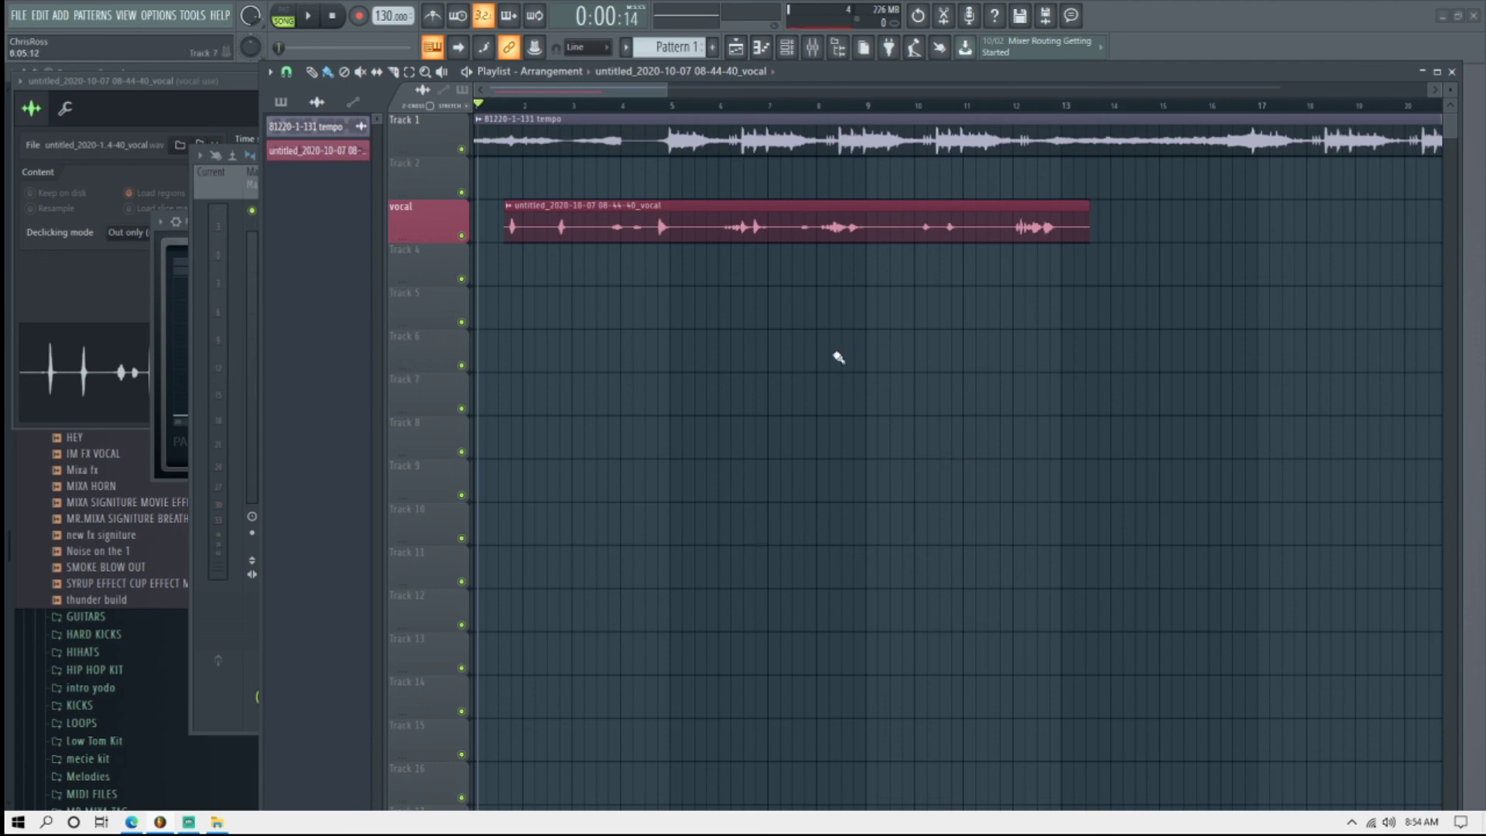
# Zoom the playlist out to view the full length of the beat.
pyautogui.moveTo(666, 95); pyautogui.dragTo(1440, 108)
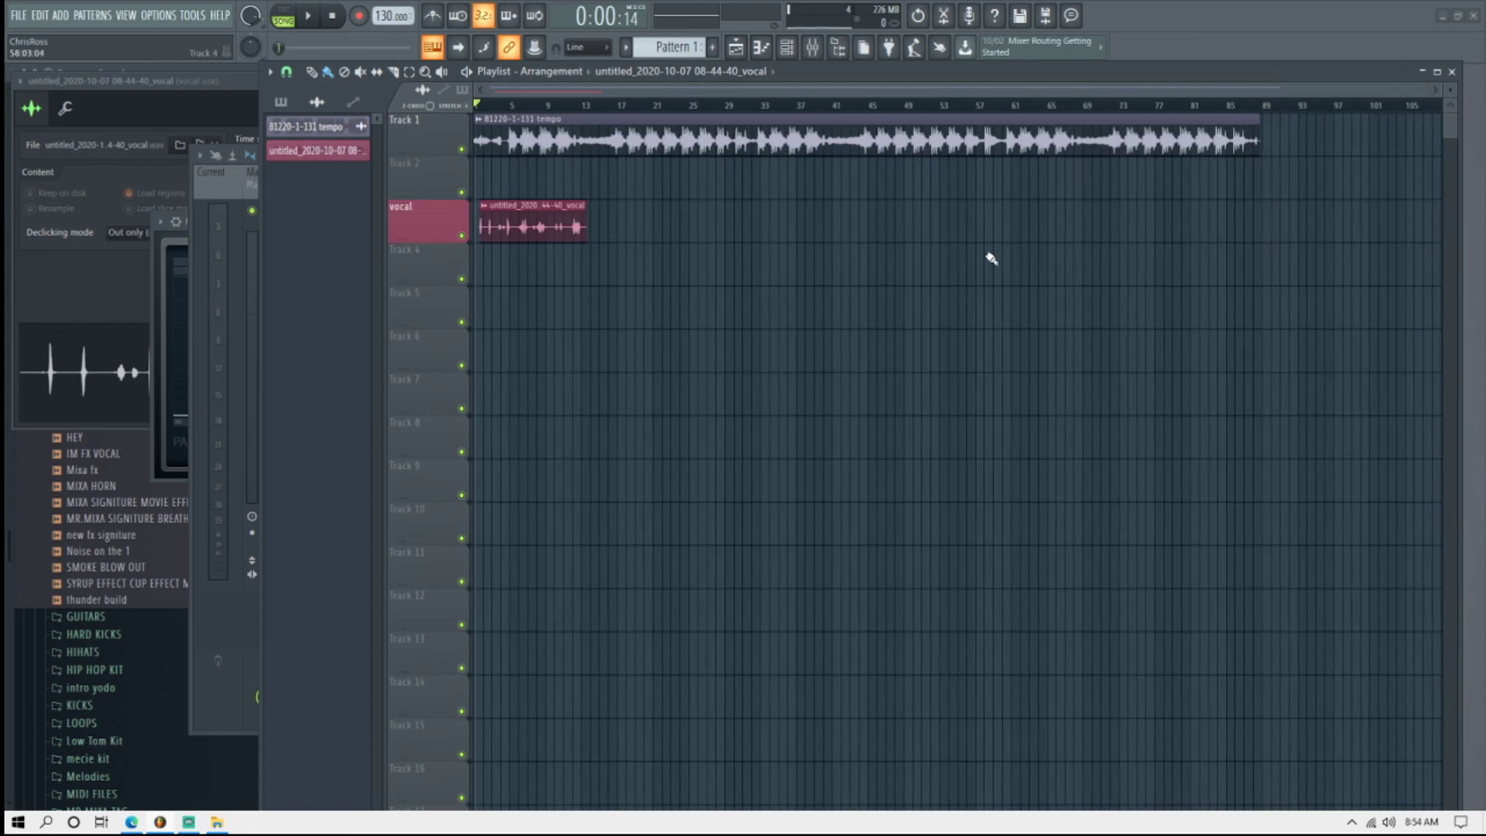